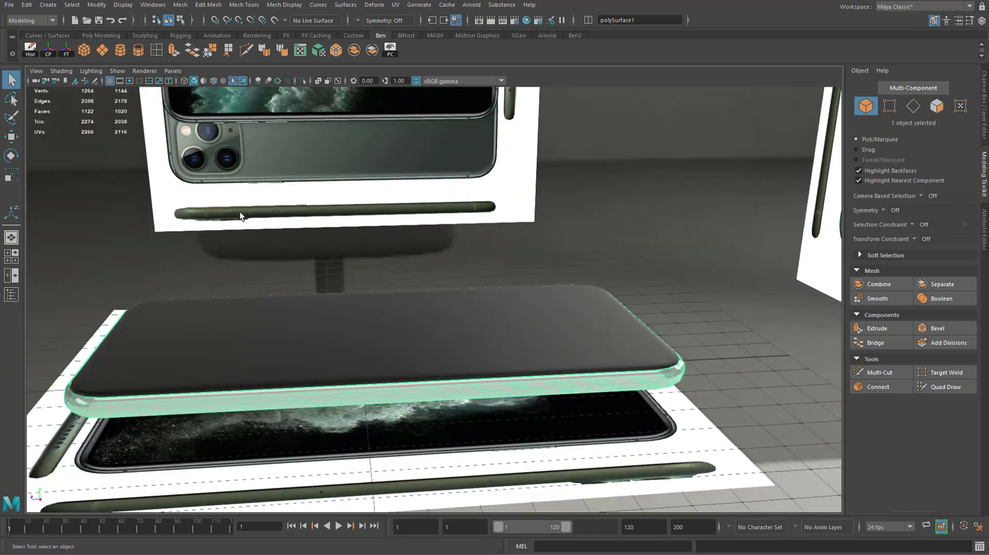
# Examine the phone model and its reference image planes in the perspective and orthographic views.
pyautogui.keyDown('alt'); pyautogui.moveTo(206, 390); pyautogui.dragTo(378, 206); pyautogui.keyUp('alt')
pyautogui.click(237, 137)
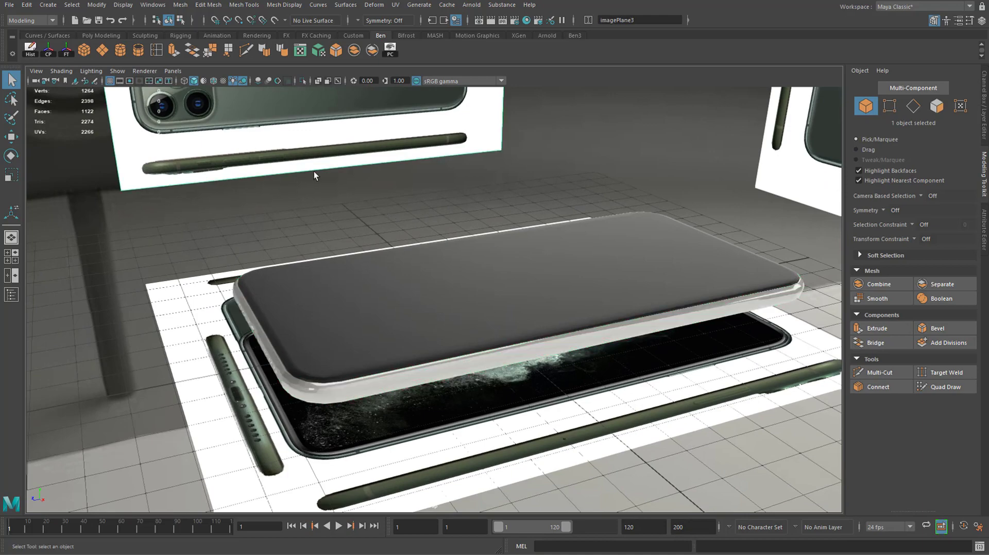
pyautogui.keyDown('alt'); pyautogui.moveTo(313, 170); pyautogui.dragTo(458, 353); pyautogui.keyUp('alt')
pyautogui.press('space')
pyautogui.scroll(-12, 249, 198)
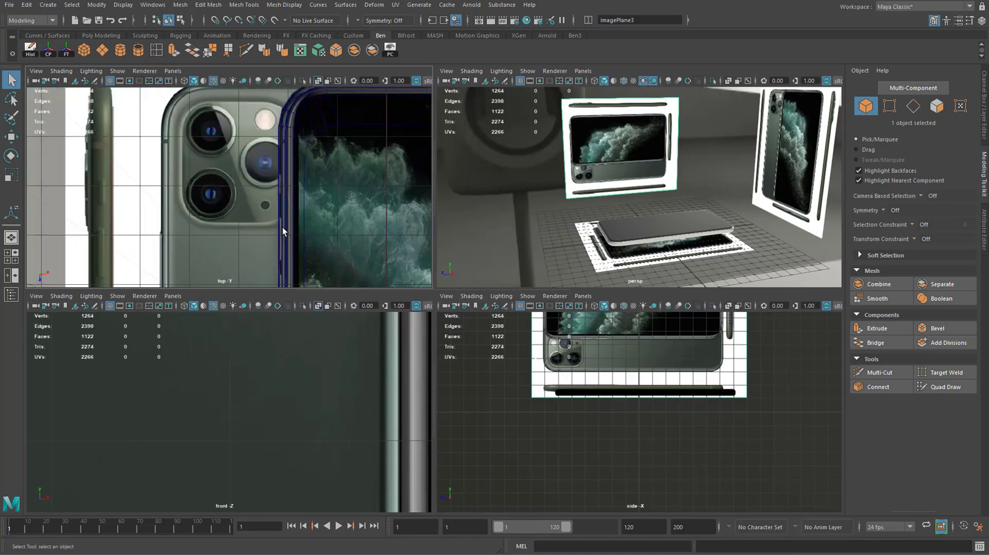
pyautogui.scroll(4, 288, 229)
pyautogui.scroll(-10, 309, 392)
pyautogui.scroll(-4, 635, 406)
pyautogui.scroll(4, 637, 404)
pyautogui.scroll(8, 676, 233)
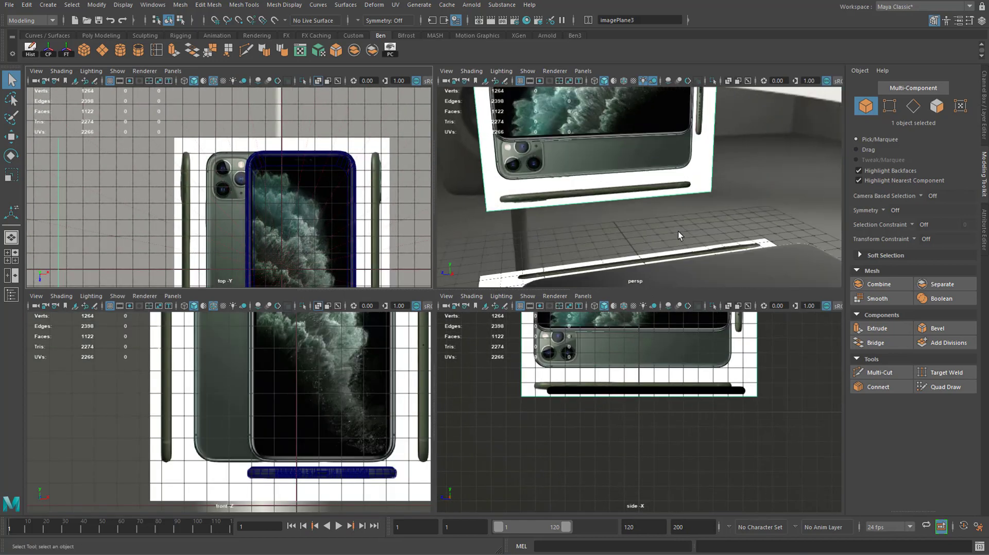
pyautogui.scroll(-4, 678, 231)
pyautogui.keyDown('alt'); pyautogui.moveTo(677, 233); pyautogui.dragTo(662, 191, button='middle'); pyautogui.keyUp('alt')
# Select the phone's outer frame and fit it in the front, side and top views.
pyautogui.click(624, 206)
pyautogui.click(629, 212)
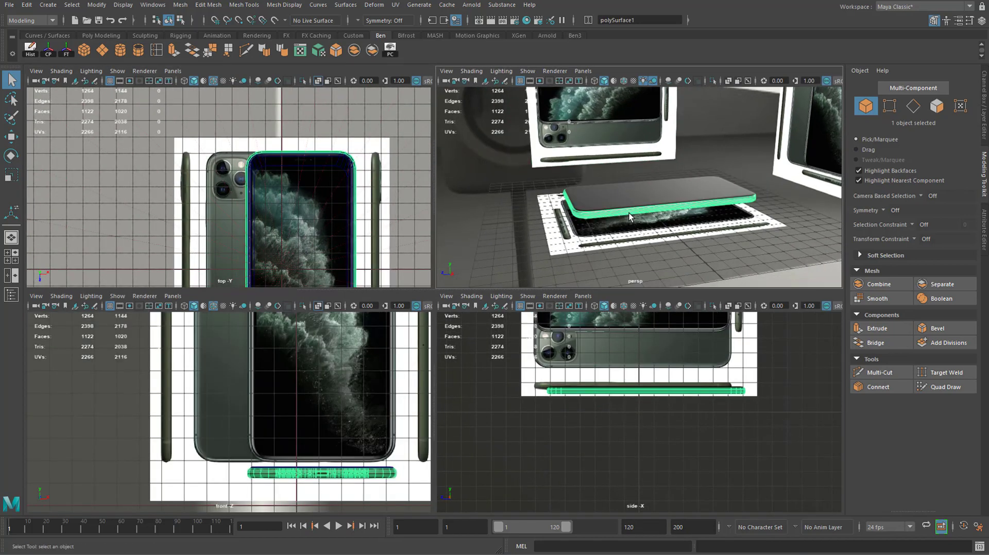
pyautogui.press('f')
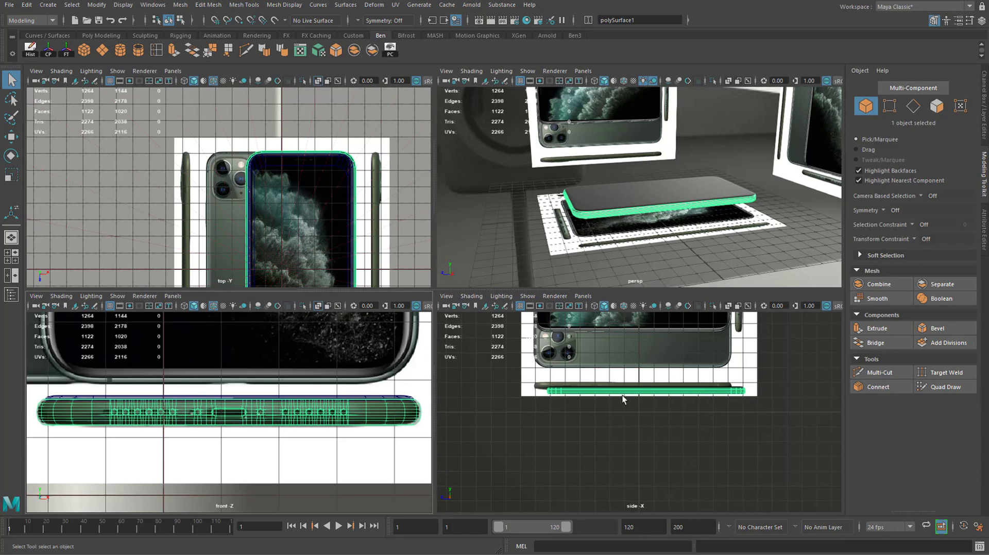
pyautogui.press('f')
pyautogui.press('f')
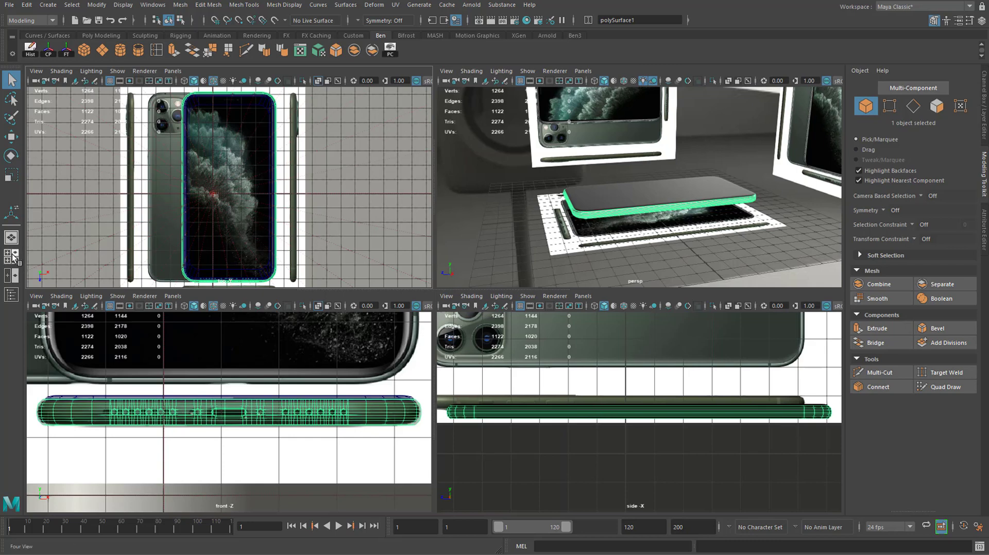
# Enlarge the side view and compare the phone body with the profile in the side reference image.
pyautogui.click(12, 238)
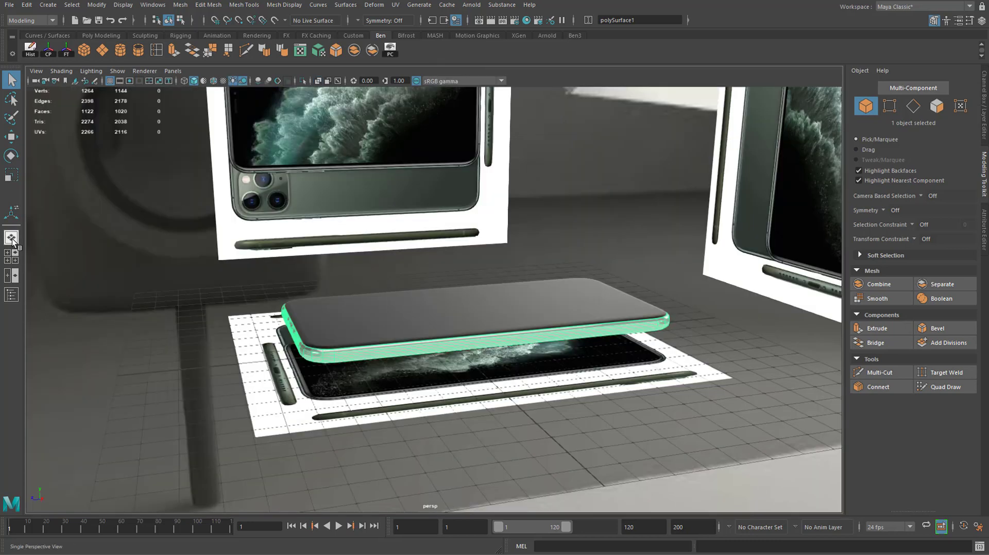
pyautogui.click(8, 253)
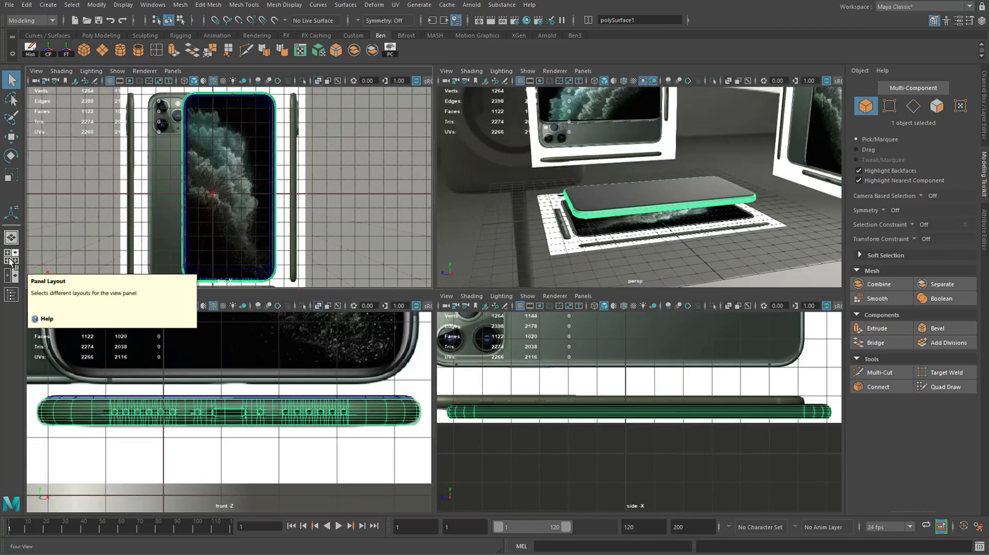
pyautogui.press('space')
pyautogui.press('space')
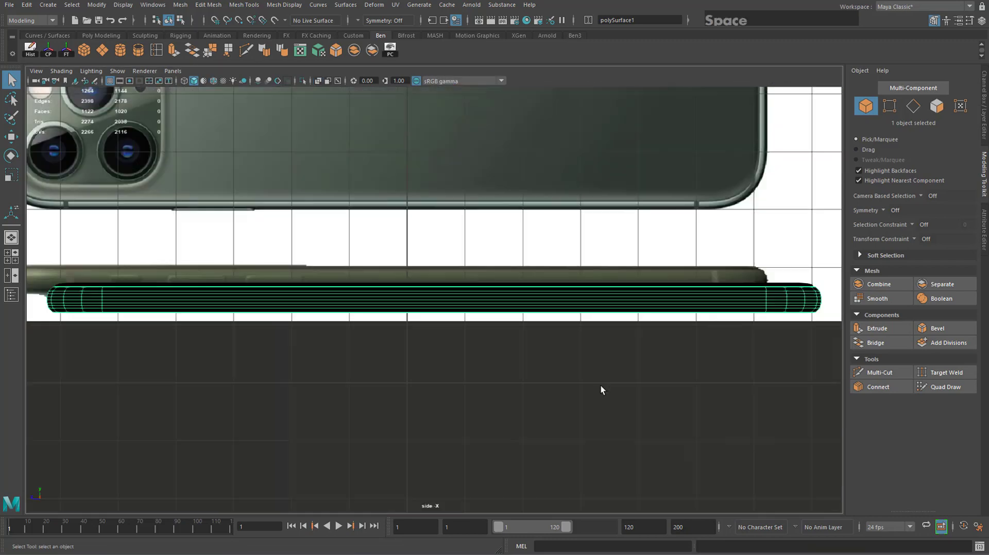
pyautogui.scroll(-3, 401, 266)
pyautogui.scroll(2, 384, 249)
pyautogui.keyDown('alt'); pyautogui.moveTo(418, 297); pyautogui.dragTo(425, 303, button='middle'); pyautogui.keyUp('alt')
pyautogui.scroll(5, 425, 304)
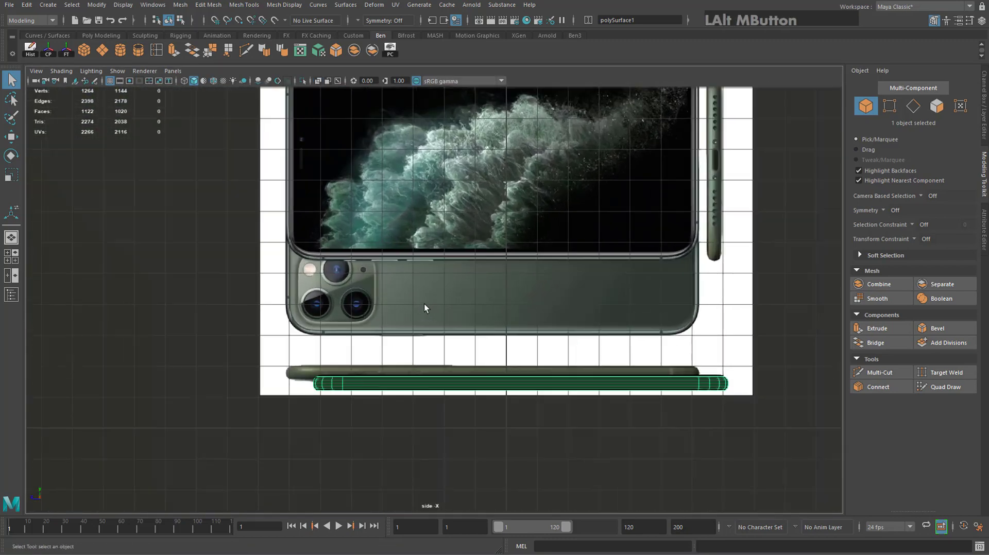
# Select the side reference image plane and rotate it 180° in its own plane in the perspective view.
pyautogui.click(335, 310)
pyautogui.scroll(2, 351, 329)
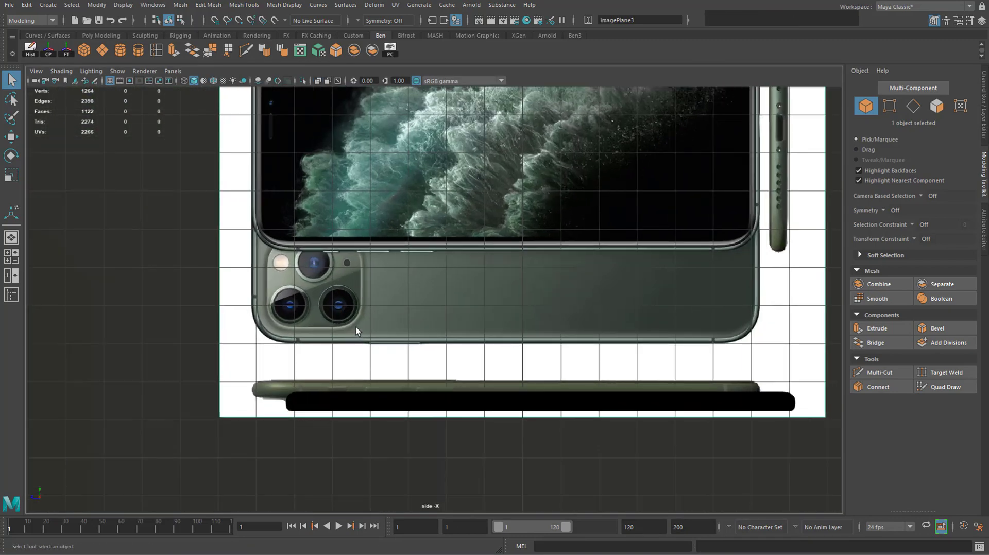
pyautogui.press('space')
pyautogui.press('space')
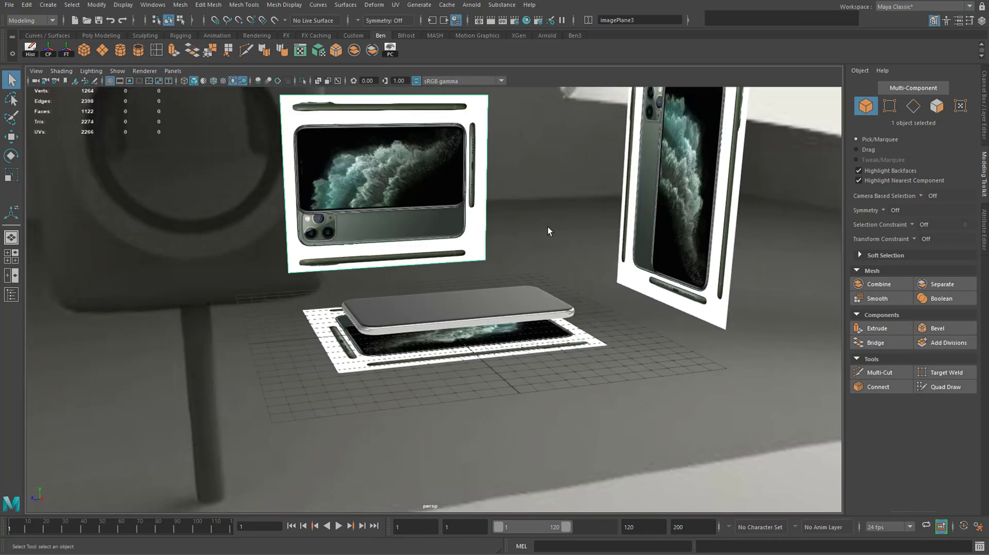
pyautogui.keyDown('alt'); pyautogui.moveTo(548, 227); pyautogui.dragTo(430, 240); pyautogui.keyUp('alt')
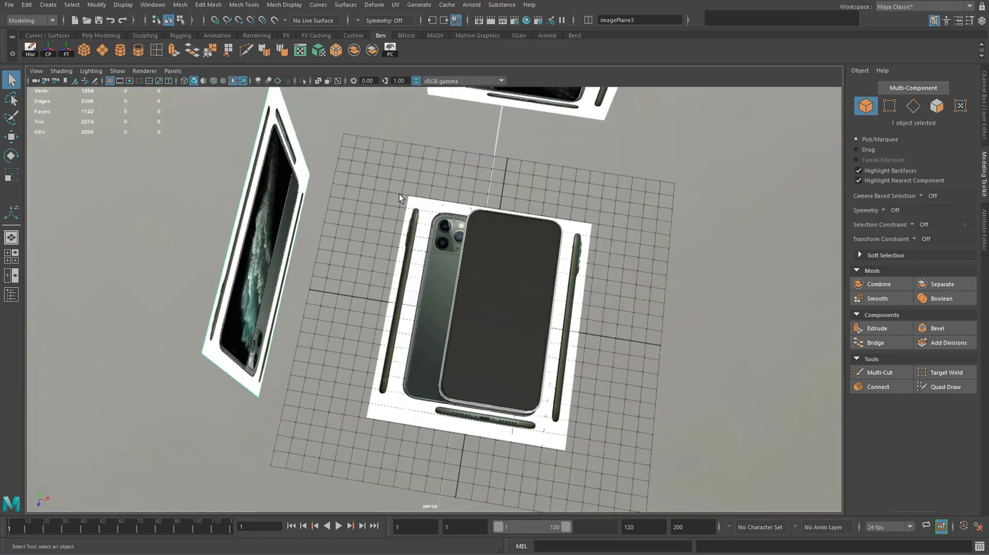
pyautogui.keyDown('alt'); pyautogui.moveTo(440, 412); pyautogui.dragTo(363, 339); pyautogui.keyUp('alt')
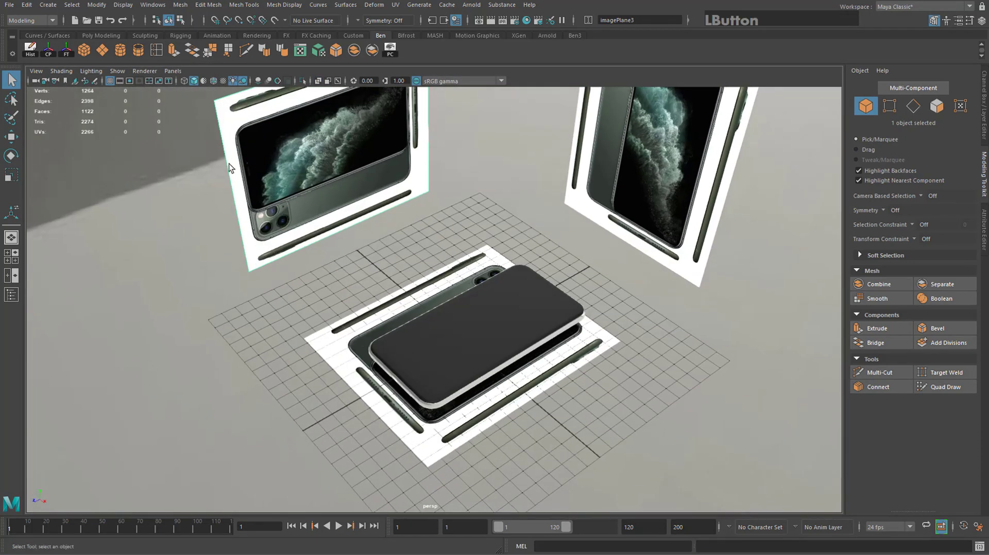
pyautogui.keyDown('alt'); pyautogui.moveTo(314, 198); pyautogui.dragTo(385, 266, button='middle'); pyautogui.keyUp('alt')
pyautogui.keyDown('alt'); pyautogui.moveTo(385, 267); pyautogui.dragTo(379, 263); pyautogui.keyUp('alt')
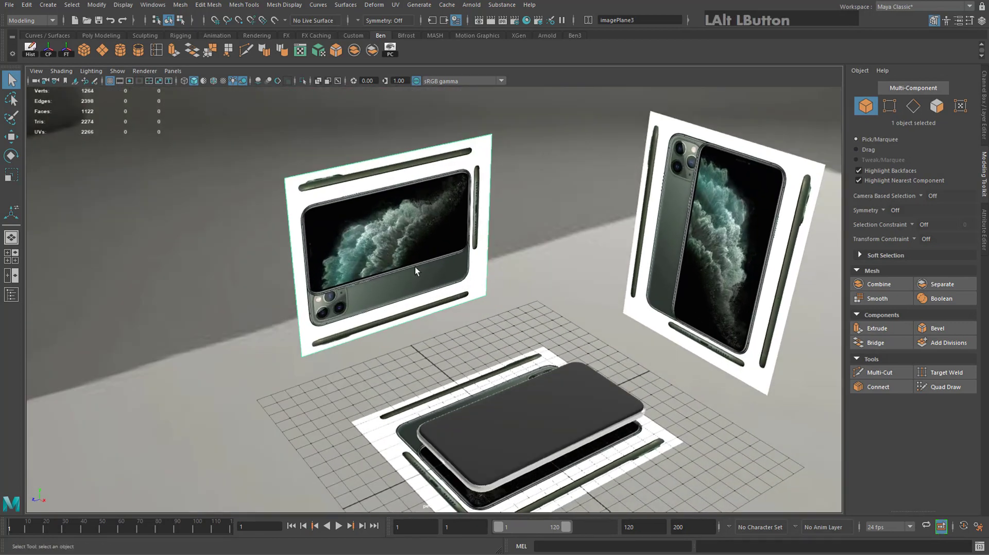
pyautogui.moveTo(255, 164); pyautogui.dragTo(325, 209)
pyautogui.click(249, 222)
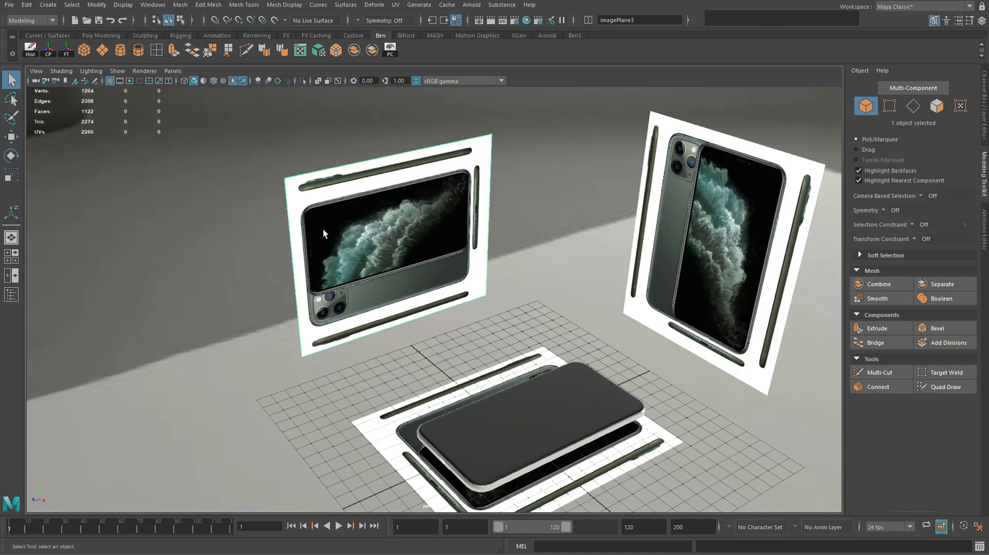
pyautogui.press('e')
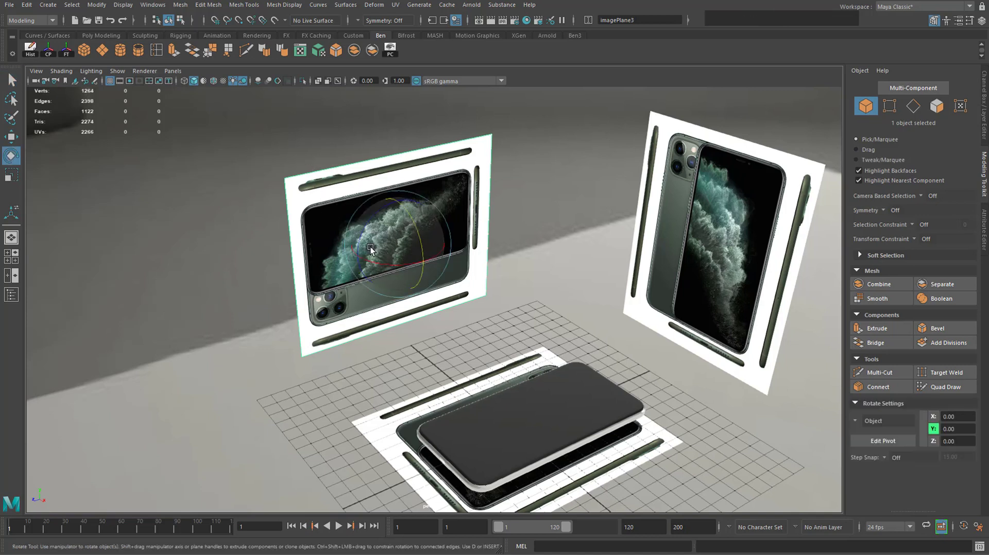
pyautogui.press('j')
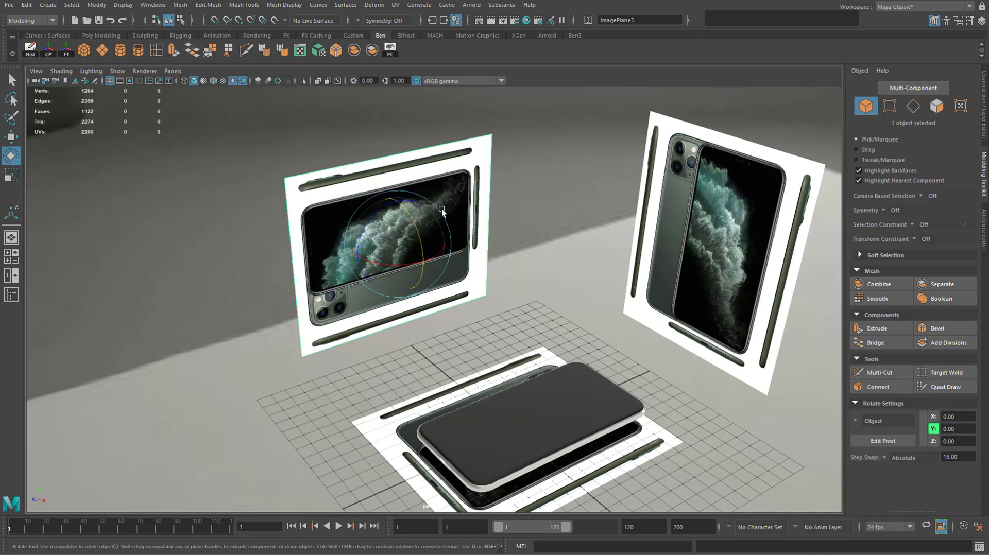
pyautogui.press('j')
pyautogui.moveTo(358, 240); pyautogui.dragTo(660, 250)
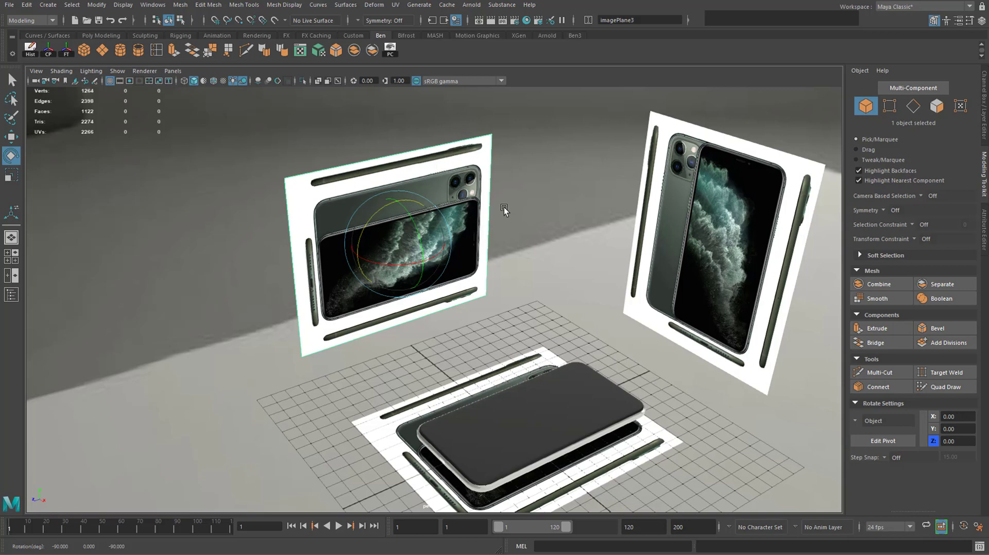
# In the side view, move the reference image plane down to Y 7.10 so its lower phone profile meets the model.
pyautogui.press('space')
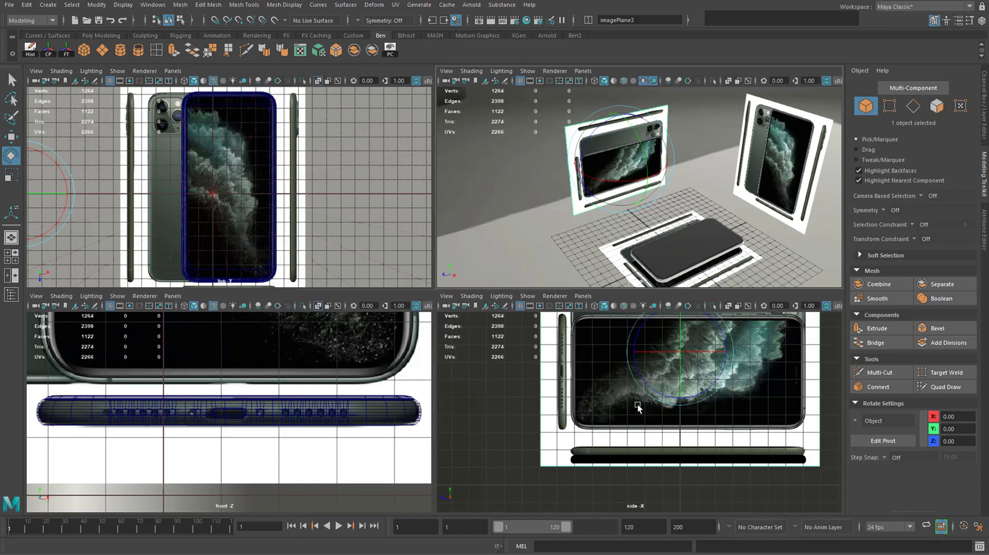
pyautogui.press('space')
pyautogui.press('w')
pyautogui.keyDown('alt'); pyautogui.moveTo(517, 131); pyautogui.dragTo(517, 155, button='middle'); pyautogui.keyUp('alt')
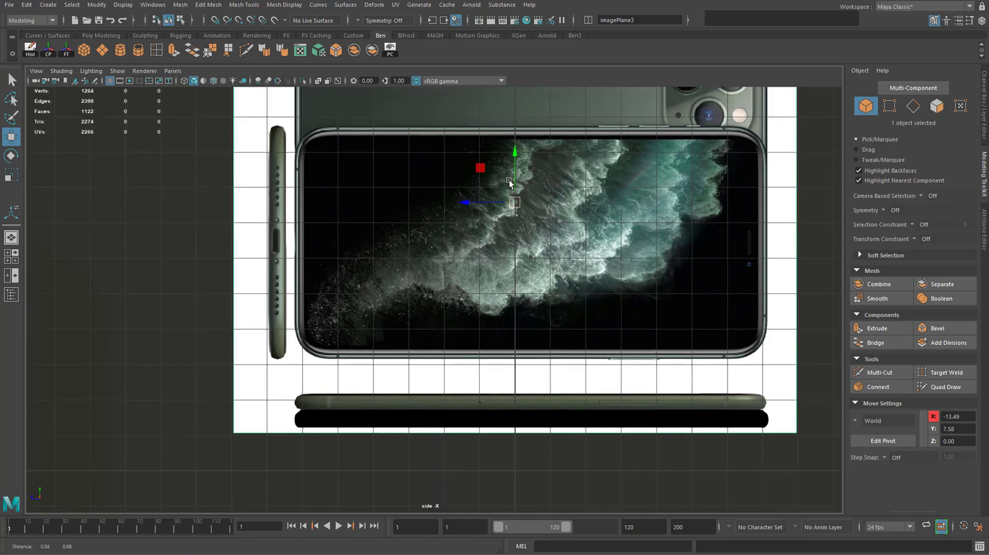
pyautogui.moveTo(517, 155); pyautogui.dragTo(516, 172)
# Turn on X-Ray and Wireframe on Shaded display in the side view.
pyautogui.click(61, 70)
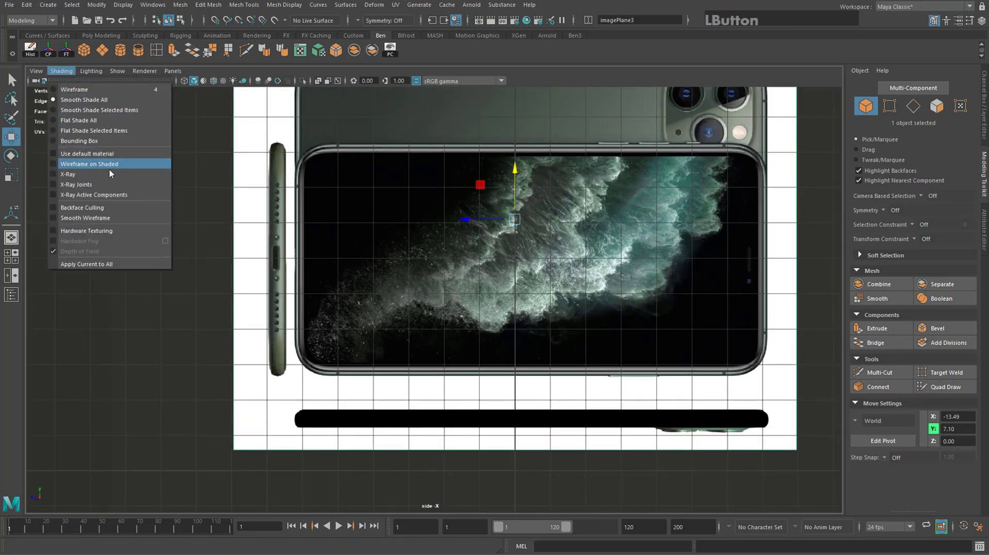
pyautogui.click(98, 169)
pyautogui.keyDown('alt'); pyautogui.moveTo(545, 239); pyautogui.dragTo(529, 202, button='middle'); pyautogui.keyUp('alt')
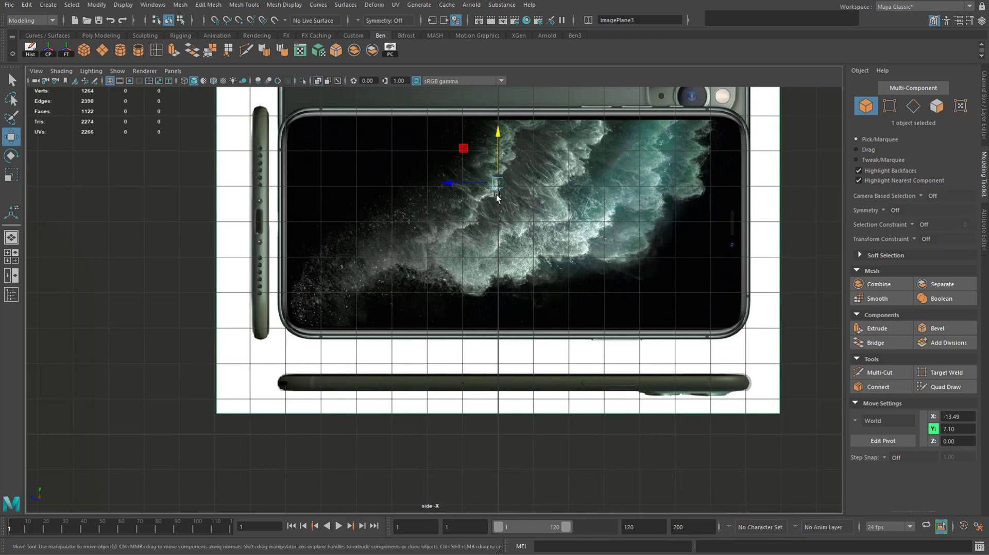
pyautogui.click(213, 82)
pyautogui.scroll(4, 547, 249)
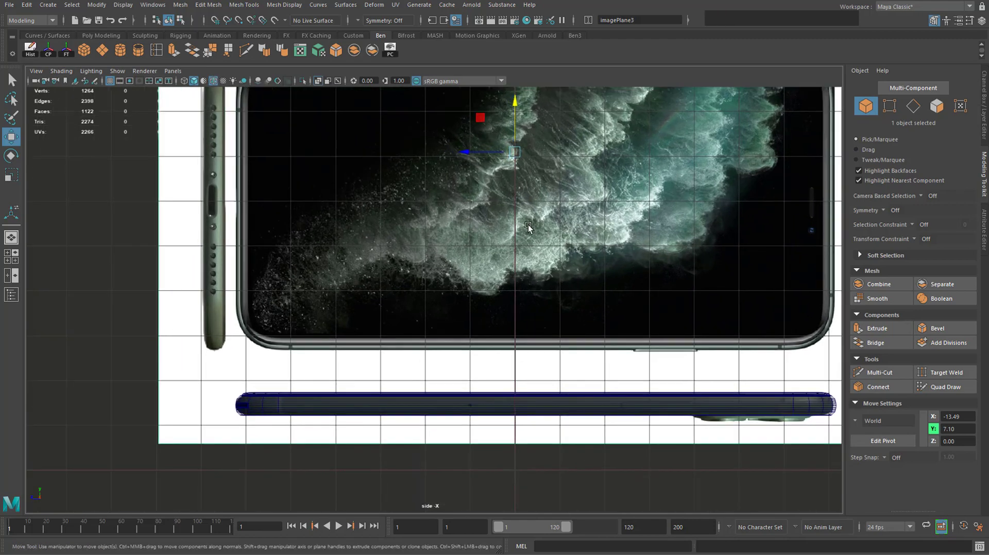
# Nudge the side reference image plane vertically so its lower phone profile lines up with the model's body.
pyautogui.keyDown('alt'); pyautogui.moveTo(527, 226); pyautogui.dragTo(440, 301, button='middle'); pyautogui.keyUp('alt')
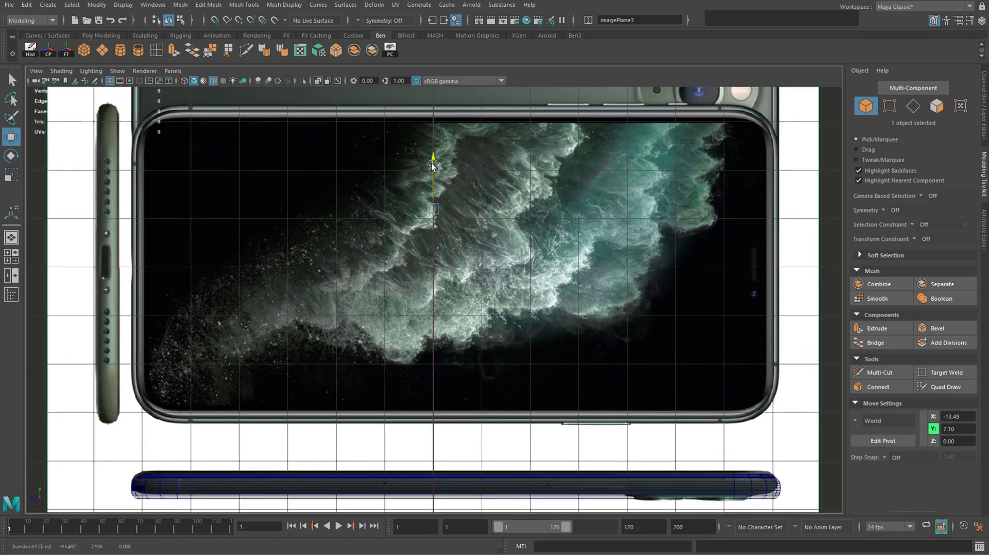
pyautogui.moveTo(433, 173); pyautogui.dragTo(438, 168)
pyautogui.keyDown('alt'); pyautogui.moveTo(570, 491); pyautogui.dragTo(428, 296, button='middle'); pyautogui.keyUp('alt')
pyautogui.scroll(12, 428, 296)
# Insert two vertical edge loops in the phone's frame, one a little beyond each end of the side button in the reference.
pyautogui.click(413, 304)
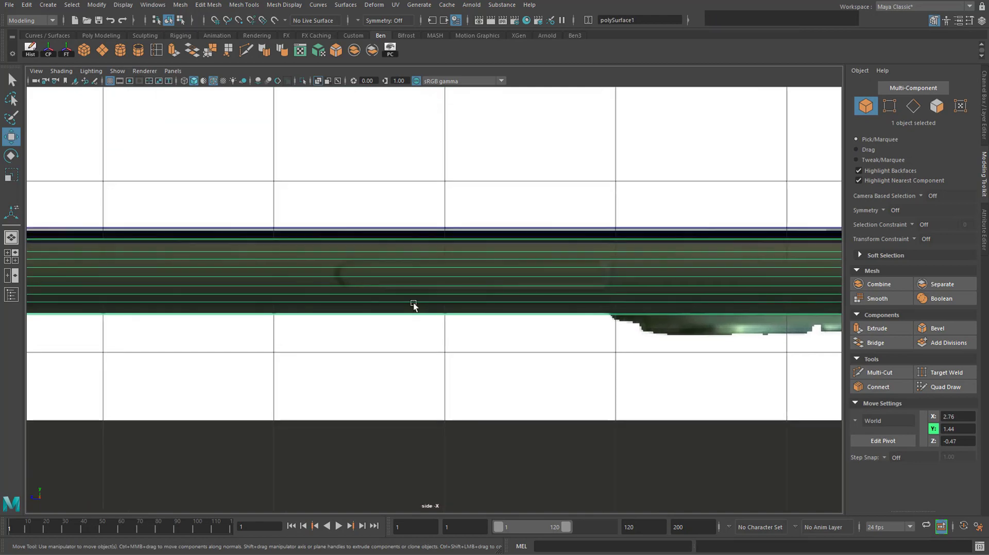
pyautogui.scroll(-5, 412, 305)
pyautogui.scroll(4, 410, 301)
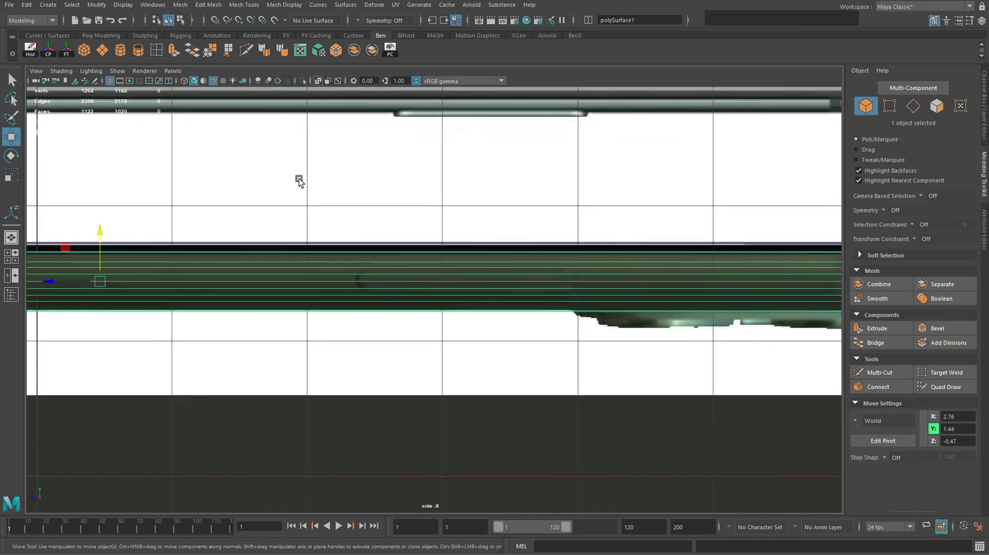
pyautogui.scroll(-5, 536, 285)
pyautogui.scroll(2, 435, 292)
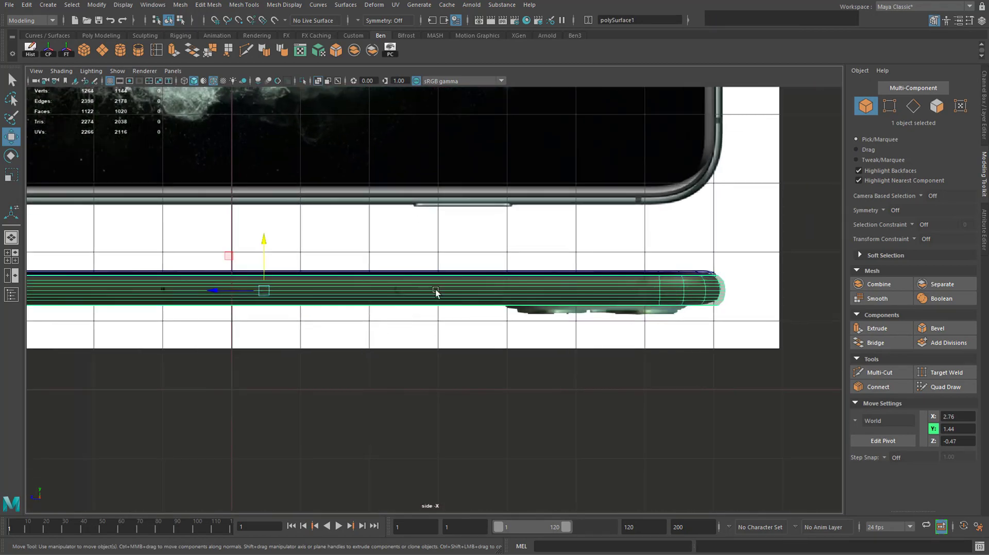
pyautogui.scroll(4, 412, 299)
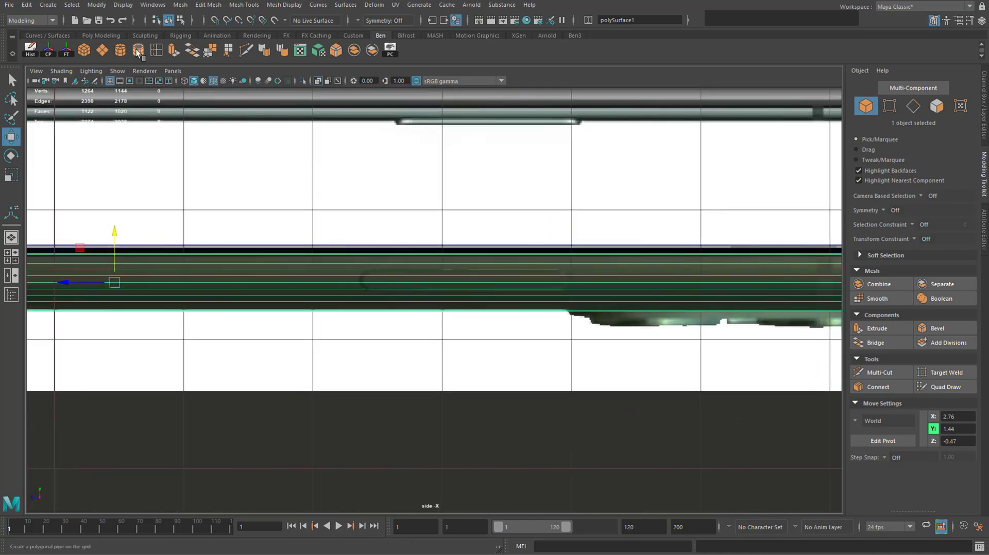
pyautogui.click(576, 35)
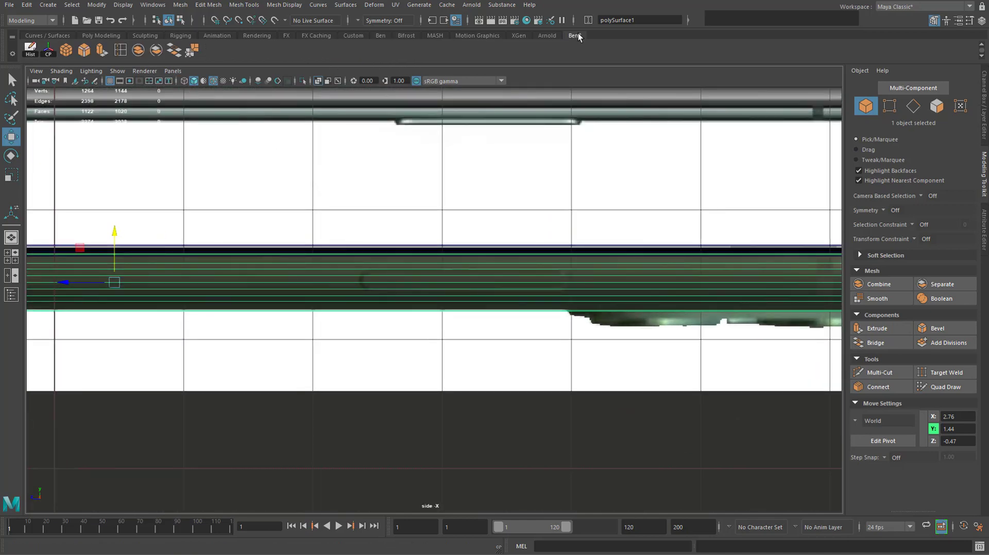
pyautogui.click(121, 48)
pyautogui.scroll(3, 362, 277)
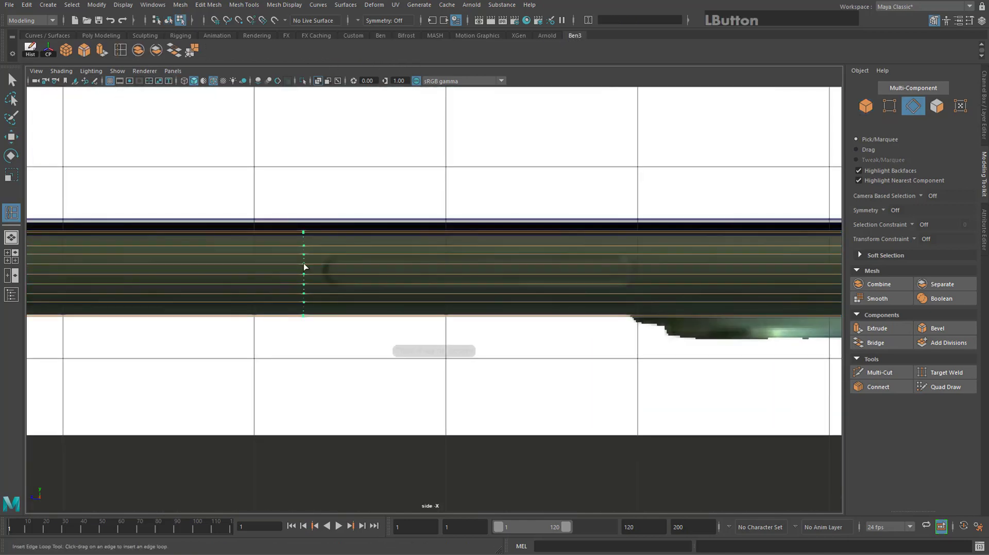
pyautogui.click(308, 267)
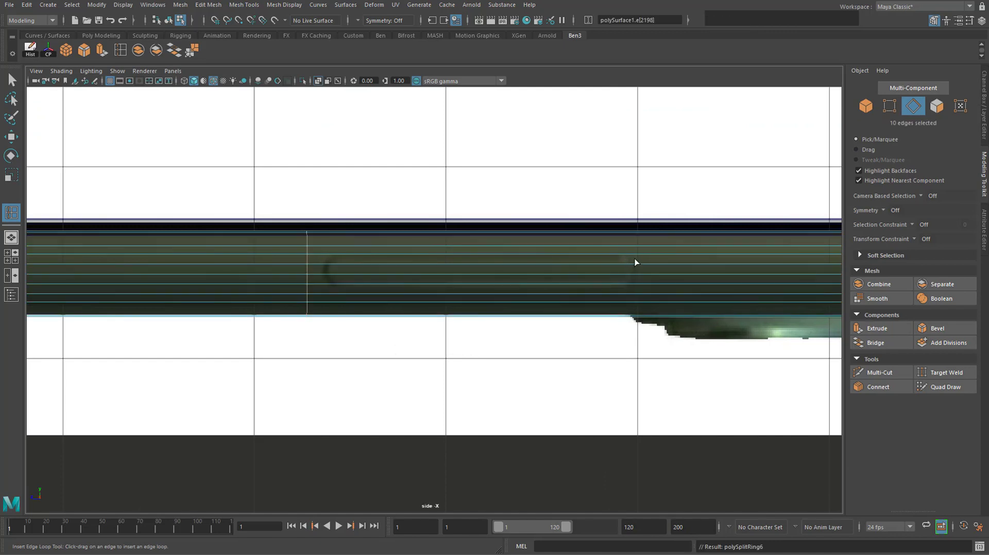
pyautogui.moveTo(651, 267); pyautogui.dragTo(650, 266)
# Insert two more vertical edge loops inside the first pair, close to each end of the side button.
pyautogui.moveTo(323, 279); pyautogui.dragTo(323, 279)
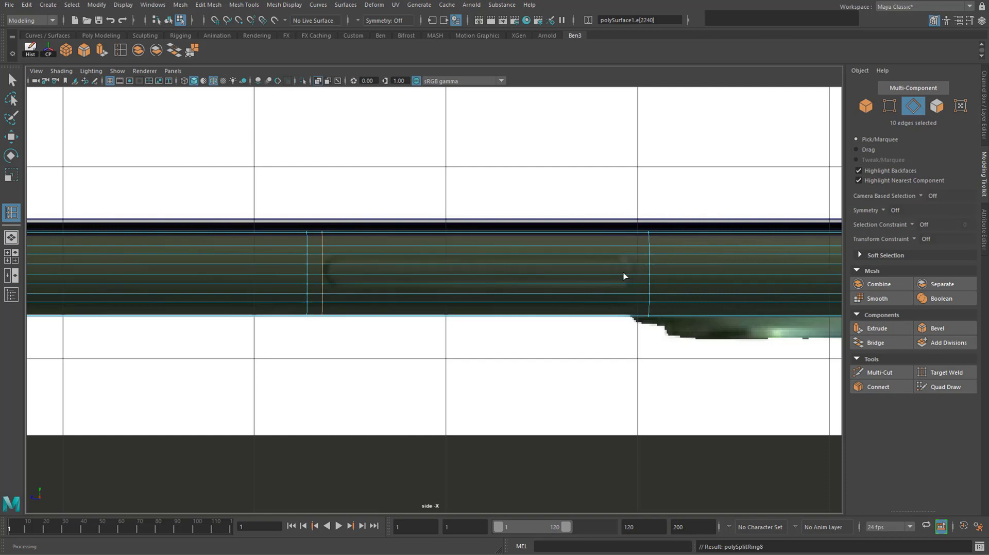
pyautogui.moveTo(625, 276); pyautogui.dragTo(637, 277)
pyautogui.press('q')
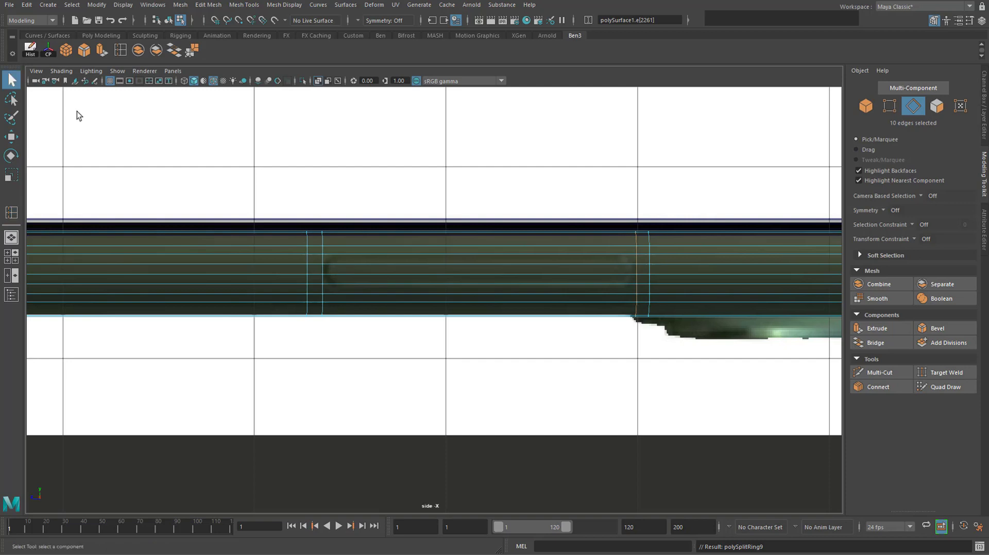
pyautogui.scroll(3, 78, 115)
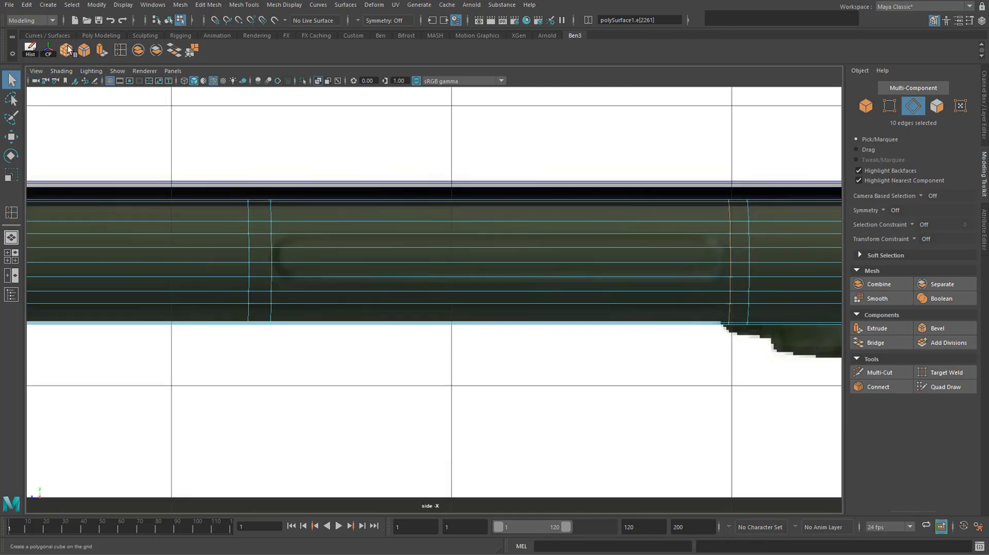
# Add the polygon Cylinder tool to the shelf and draw a cylinder base of about 0.075 radius over the button end farther from the camera bump.
pyautogui.click(53, 7)
pyautogui.moveTo(154, 41)
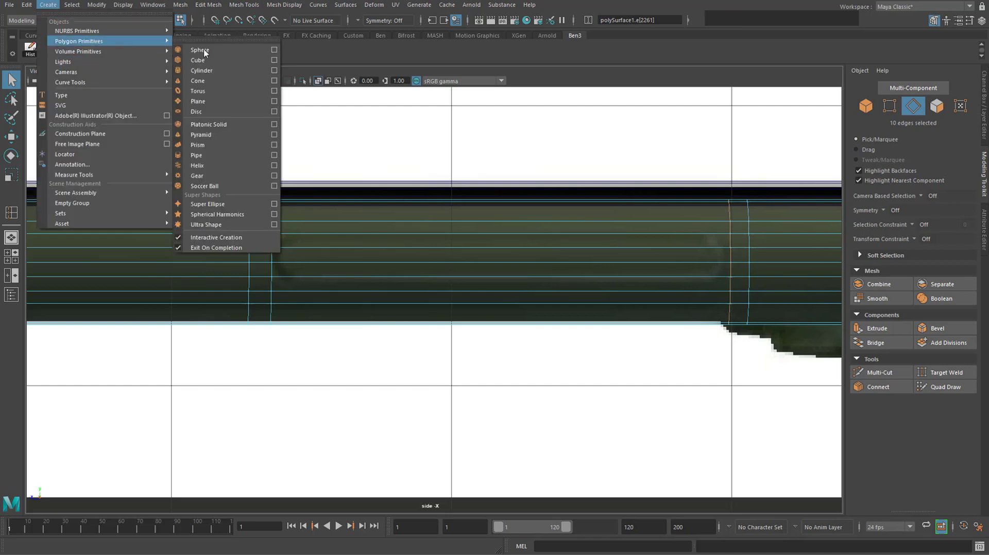
pyautogui.keyDown('ctrl'); pyautogui.keyDown('shift'); pyautogui.click(236, 239); pyautogui.keyUp('shift'); pyautogui.keyUp('ctrl')
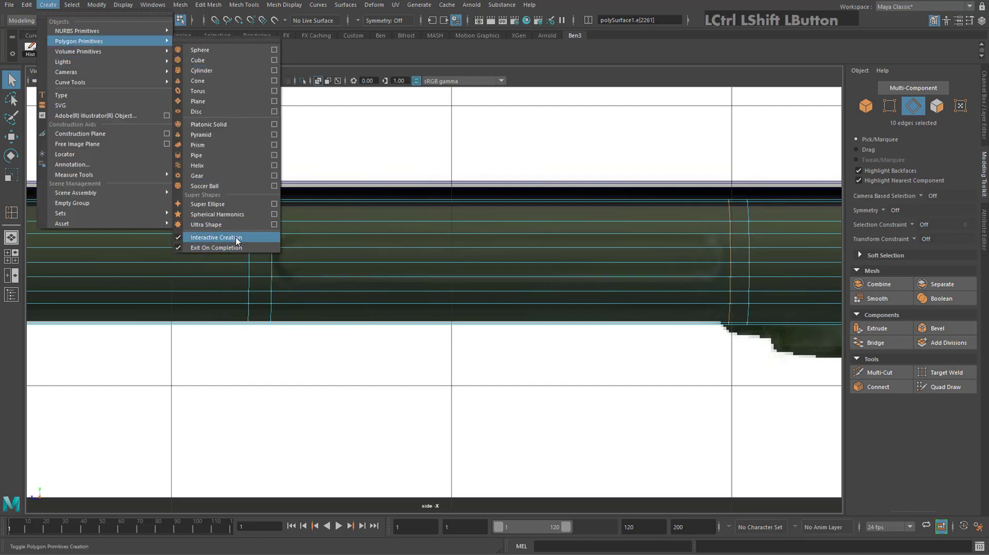
pyautogui.click(227, 69)
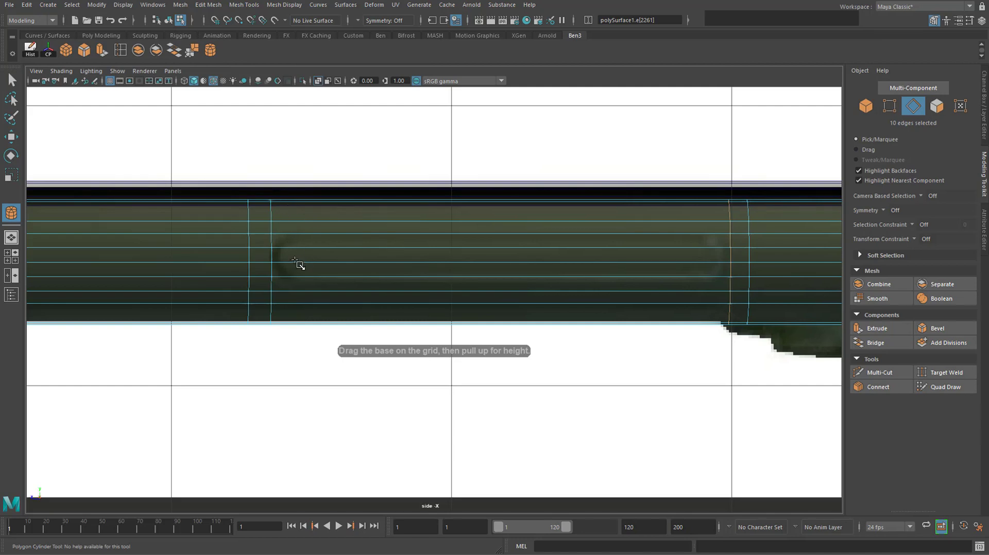
pyautogui.moveTo(292, 259); pyautogui.dragTo(310, 249)
# Give the new cylinder a height of about 0.48 in the perspective view, using wireframe display to find it inside the phone.
pyautogui.press('space')
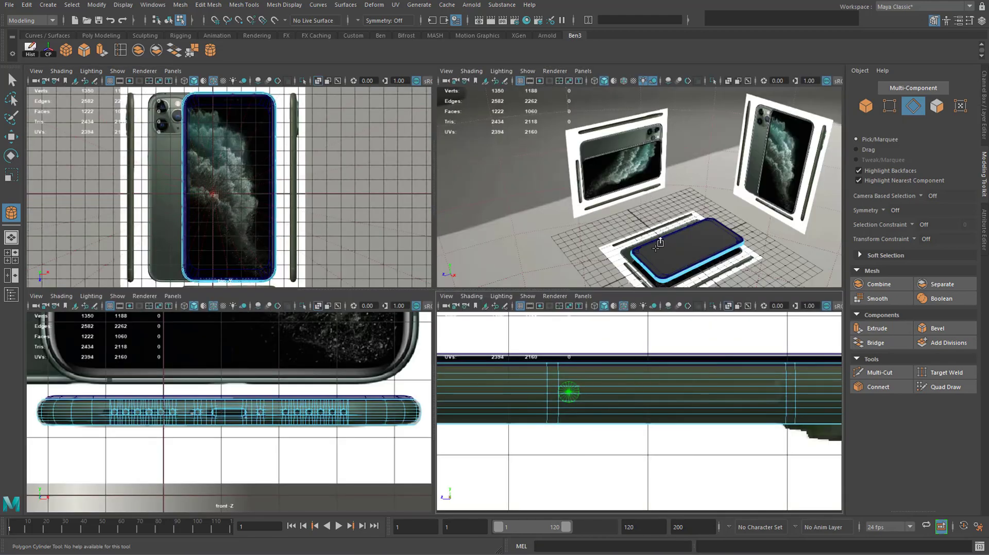
pyautogui.keyDown('alt'); pyautogui.moveTo(654, 239); pyautogui.dragTo(622, 182, button='middle'); pyautogui.keyUp('alt')
pyautogui.scroll(5, 622, 183)
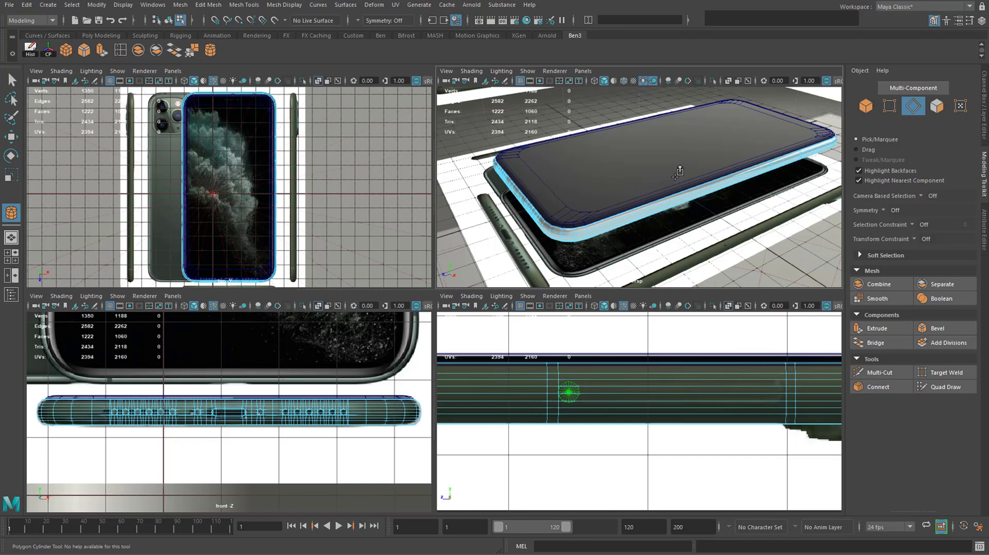
pyautogui.press('a')
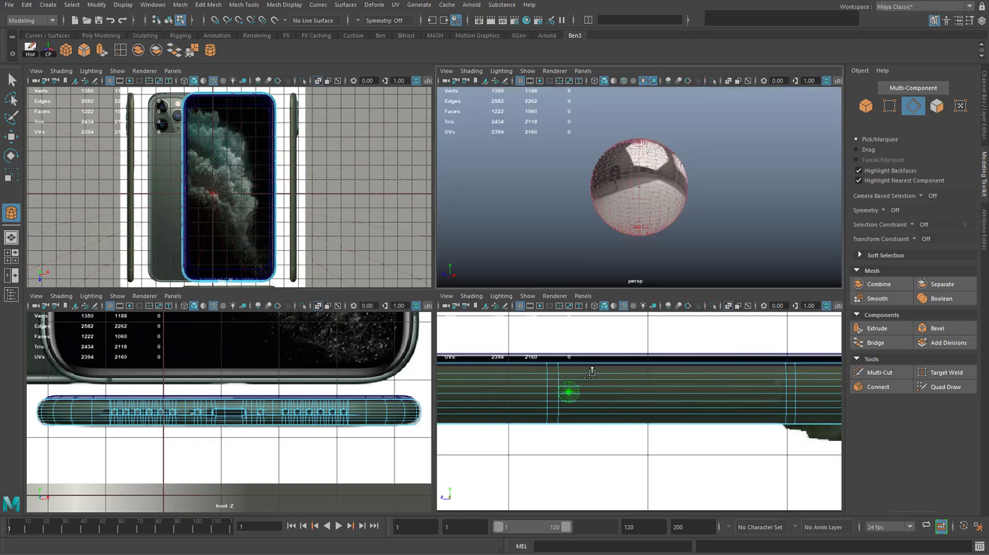
pyautogui.scroll(-2, 702, 204)
pyautogui.scroll(10, 647, 192)
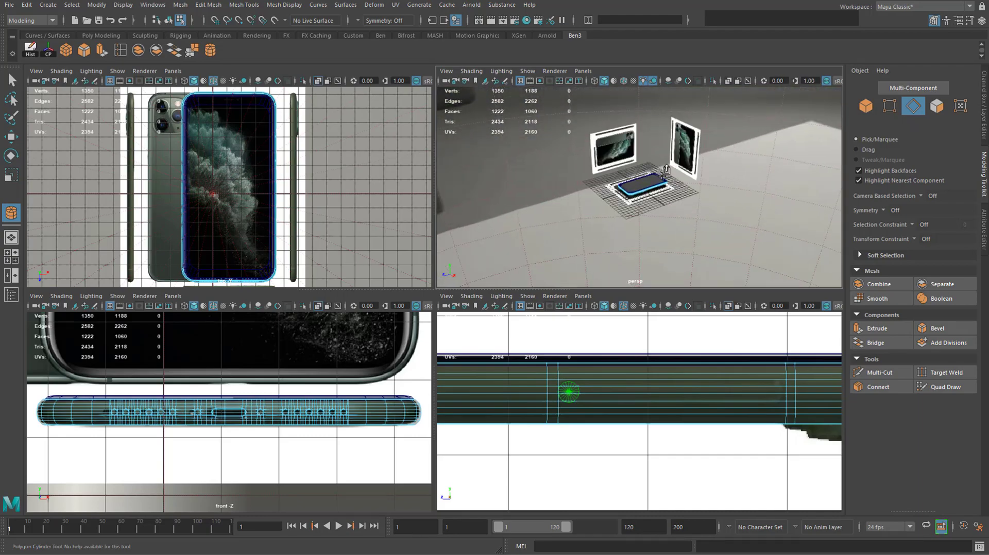
pyautogui.scroll(4, 664, 172)
pyautogui.press('space')
pyautogui.press('4')
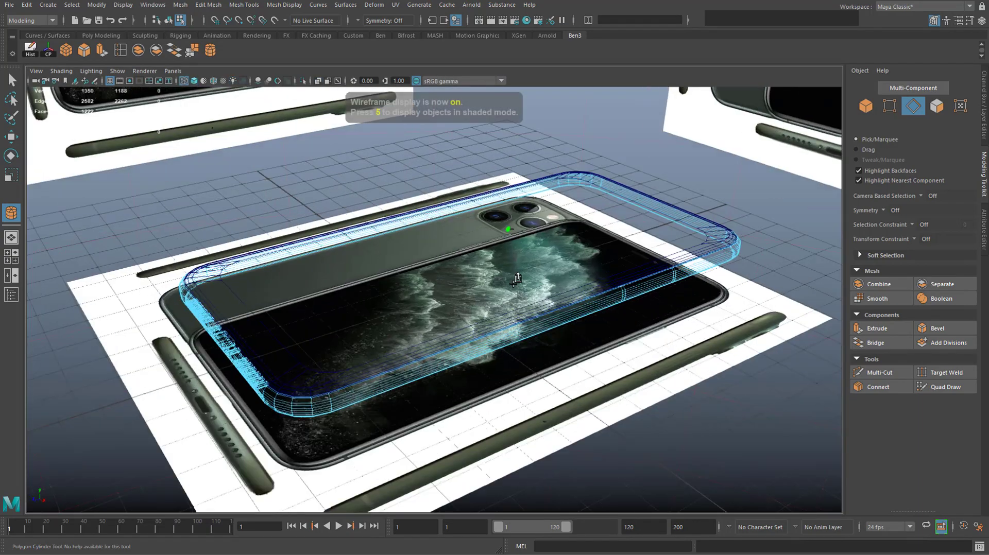
pyautogui.scroll(6, 541, 255)
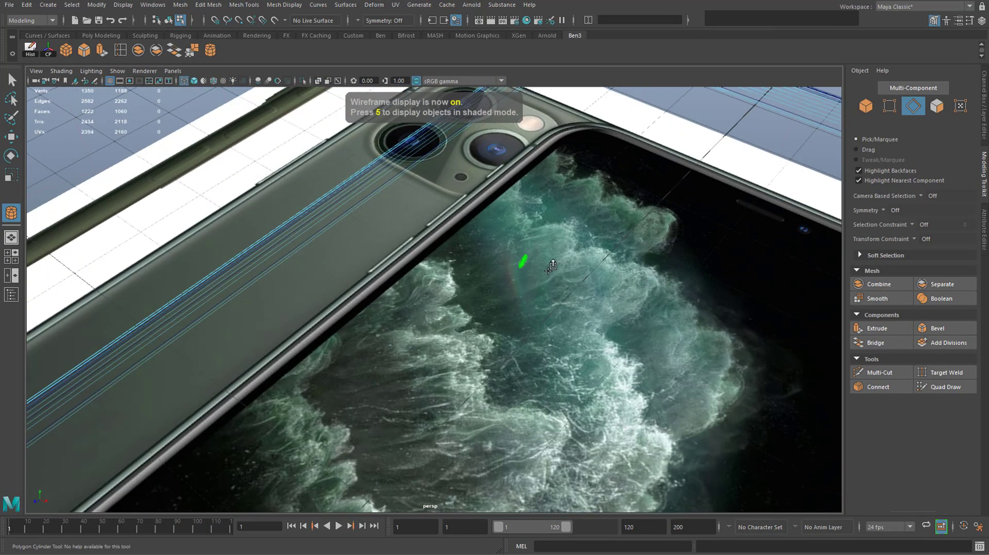
pyautogui.keyDown('alt'); pyautogui.moveTo(551, 265); pyautogui.dragTo(495, 266, button='middle'); pyautogui.keyUp('alt')
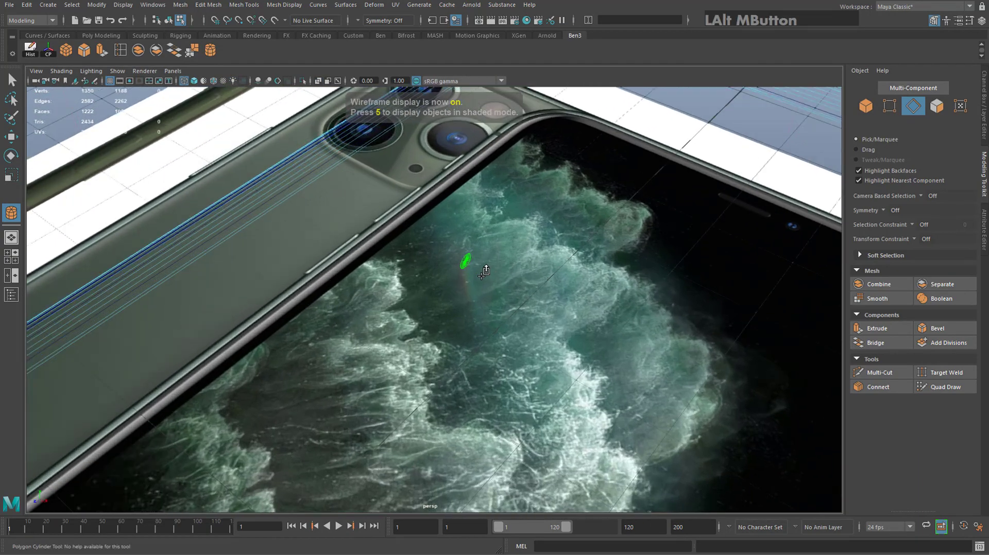
pyautogui.keyDown('alt'); pyautogui.moveTo(495, 265); pyautogui.dragTo(516, 223); pyautogui.keyUp('alt')
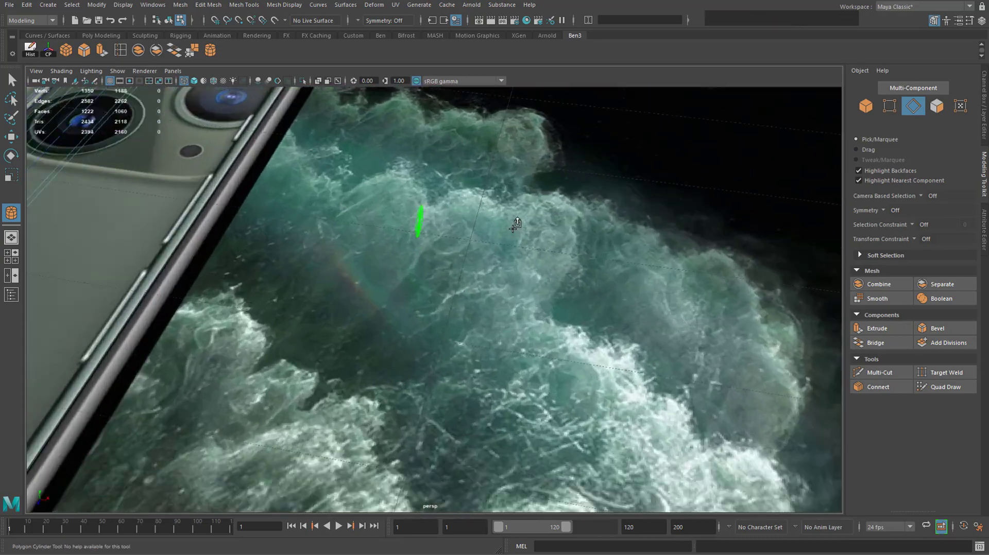
pyautogui.scroll(-7, 502, 213)
pyautogui.scroll(4, 441, 232)
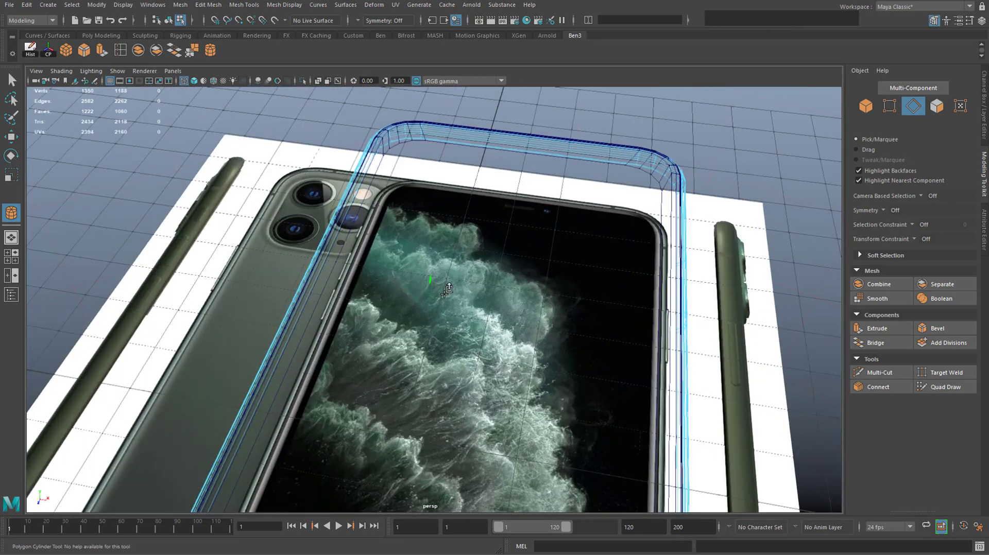
pyautogui.keyDown('alt'); pyautogui.moveTo(440, 232); pyautogui.dragTo(645, 396); pyautogui.keyUp('alt')
pyautogui.scroll(-5, 488, 298)
# Move the cylinder along X to about 4.83, beside the phone's frame, and restore shaded display with textures and all lights.
pyautogui.press('w')
pyautogui.keyDown('alt'); pyautogui.moveTo(526, 348); pyautogui.dragTo(542, 352); pyautogui.keyUp('alt')
pyautogui.press('5')
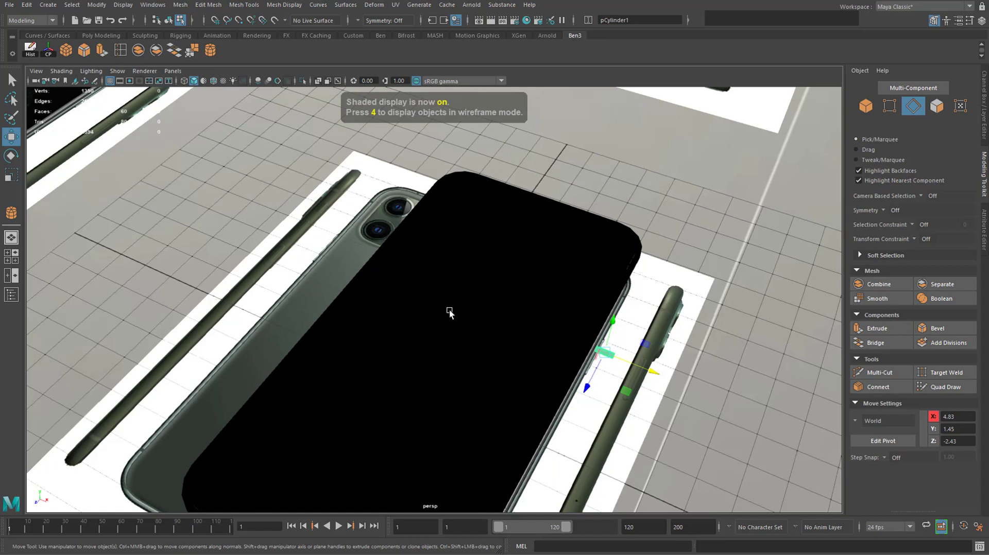
pyautogui.press('6')
pyautogui.press('7')
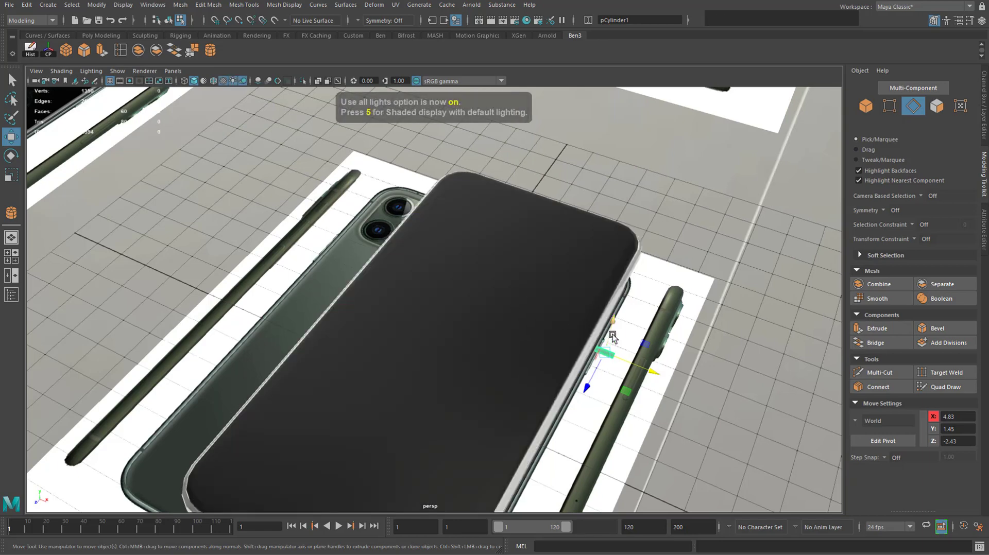
pyautogui.keyDown('alt'); pyautogui.moveTo(612, 333); pyautogui.dragTo(716, 412, button='right'); pyautogui.keyUp('alt')
pyautogui.keyDown('alt'); pyautogui.moveTo(716, 412); pyautogui.dragTo(483, 310, button='middle'); pyautogui.keyUp('alt')
pyautogui.keyDown('alt'); pyautogui.moveTo(484, 311); pyautogui.dragTo(623, 293); pyautogui.keyUp('alt')
# Set the cylinder's axis subdivisions to 12.
pyautogui.press('space')
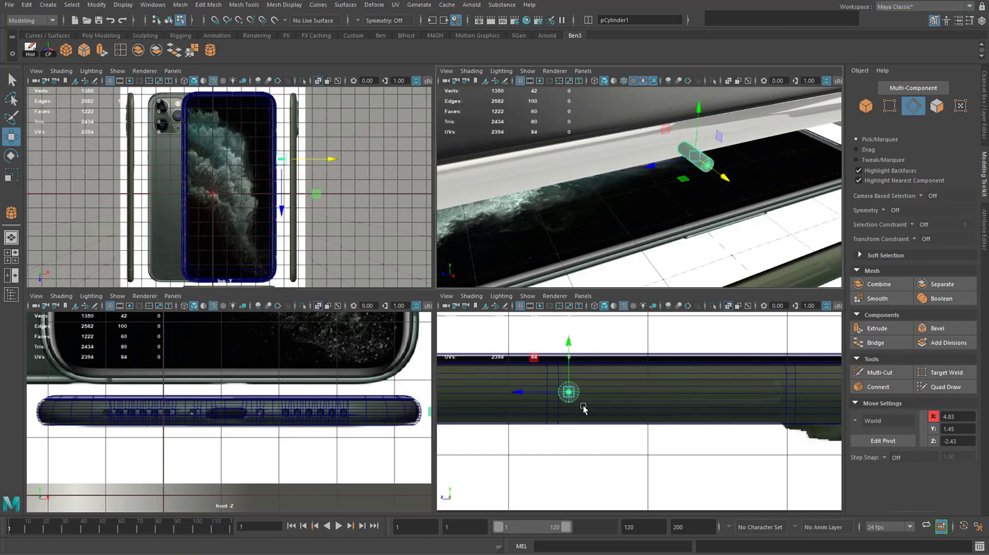
pyautogui.press('space')
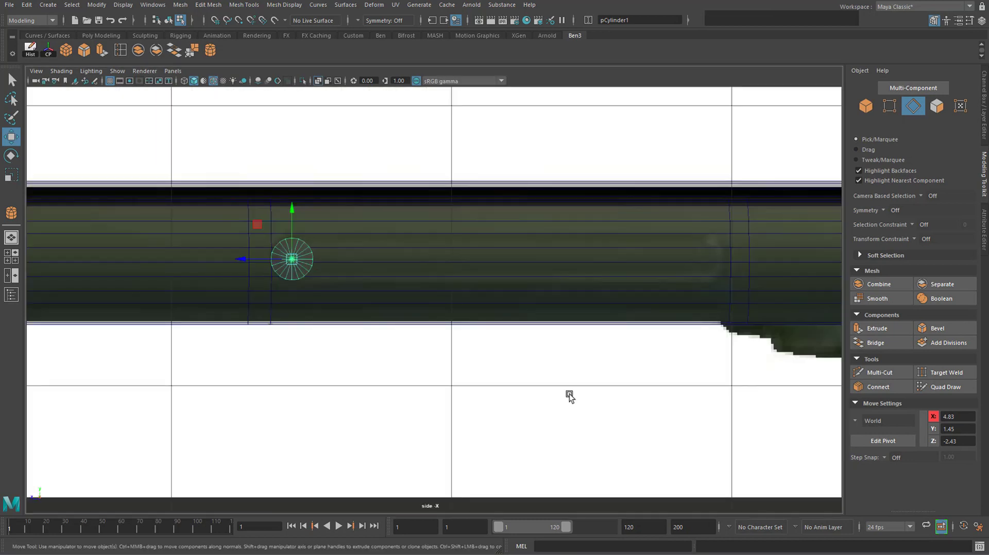
pyautogui.keyDown('alt'); pyautogui.moveTo(432, 310); pyautogui.dragTo(620, 377, button='middle'); pyautogui.keyUp('alt')
pyautogui.scroll(5, 561, 354)
pyautogui.keyDown('alt'); pyautogui.moveTo(551, 352); pyautogui.dragTo(492, 275, button='middle'); pyautogui.keyUp('alt')
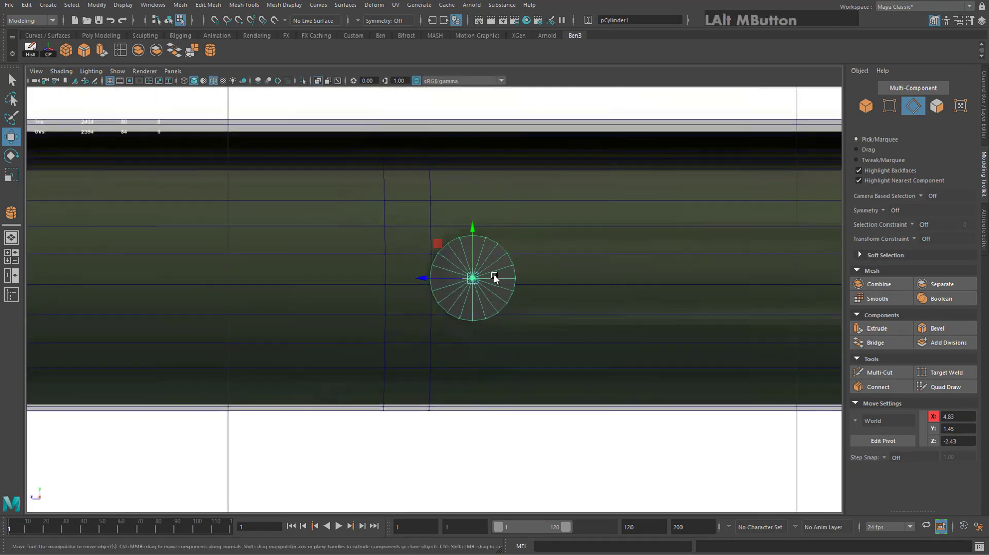
pyautogui.scroll(1, 502, 243)
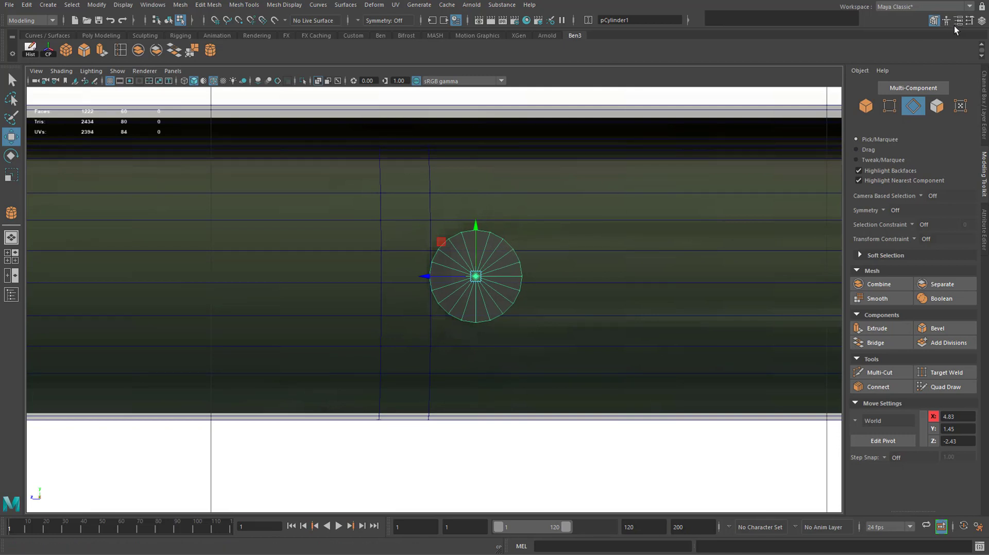
pyautogui.click(984, 229)
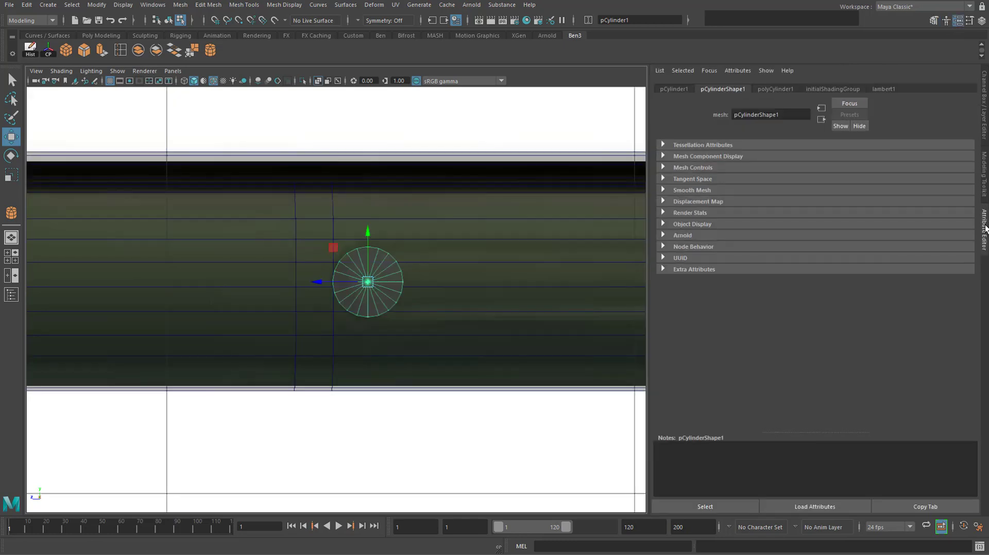
pyautogui.click(770, 90)
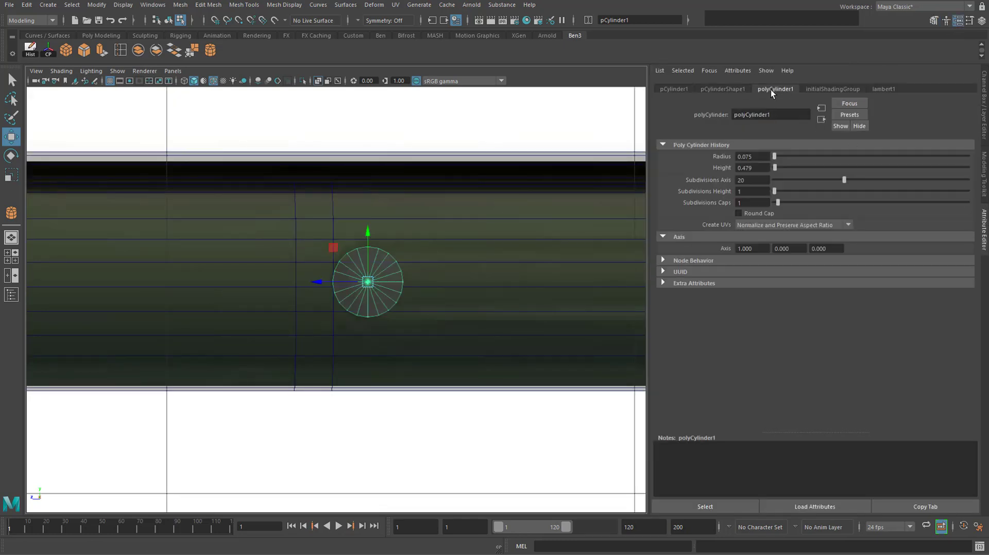
pyautogui.click(756, 182)
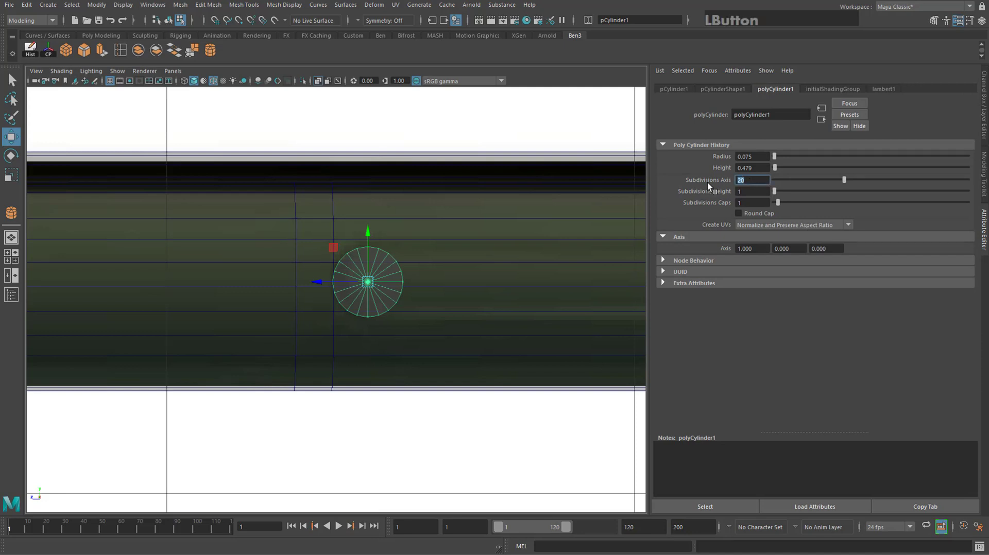
pyautogui.write('12')
pyautogui.press('KP_Enter')
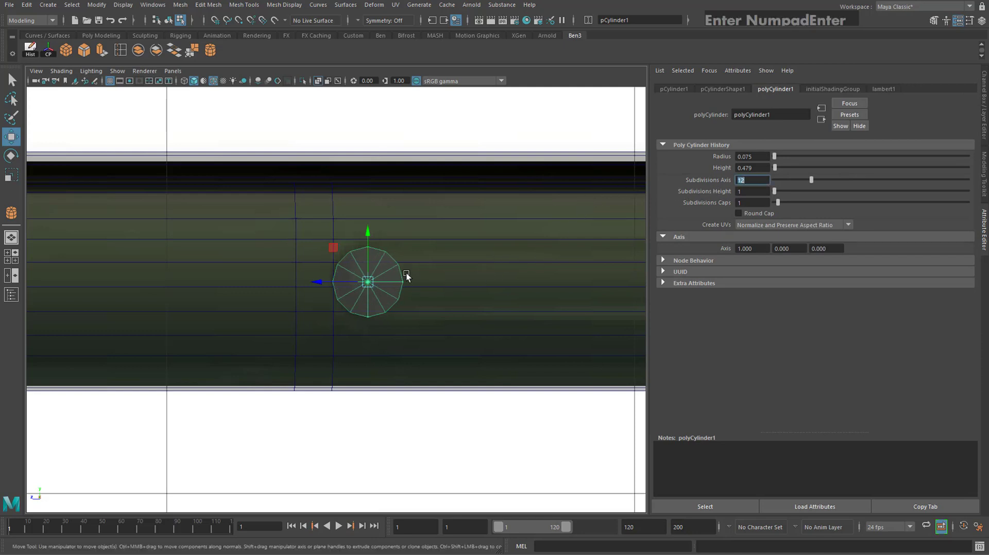
# Reposition and slightly enlarge the cylinder in the side view to fit the rounded end of the side button in the reference.
pyautogui.scroll(4, 388, 262)
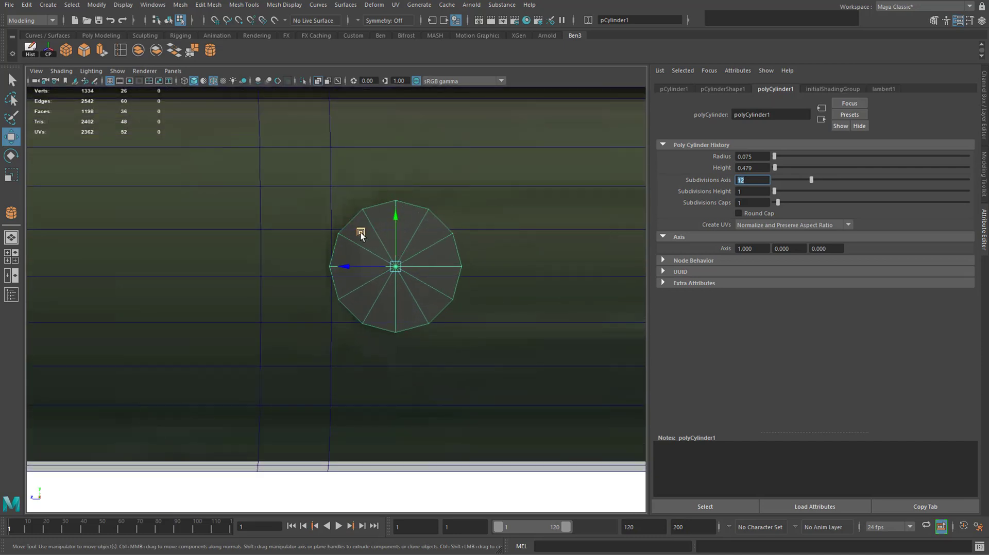
pyautogui.moveTo(395, 214); pyautogui.dragTo(397, 208)
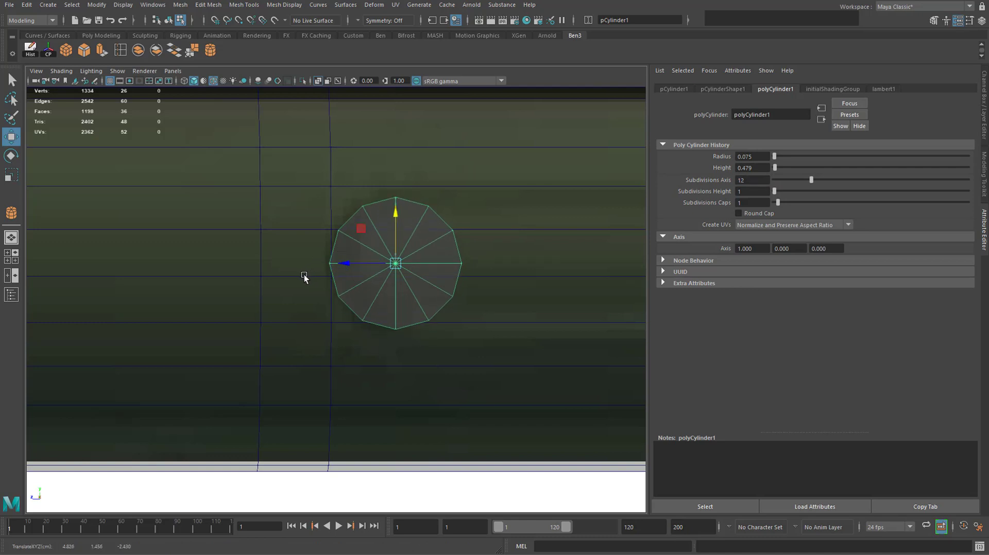
pyautogui.keyDown('alt'); pyautogui.moveTo(321, 236); pyautogui.dragTo(360, 272, button='middle'); pyautogui.keyUp('alt')
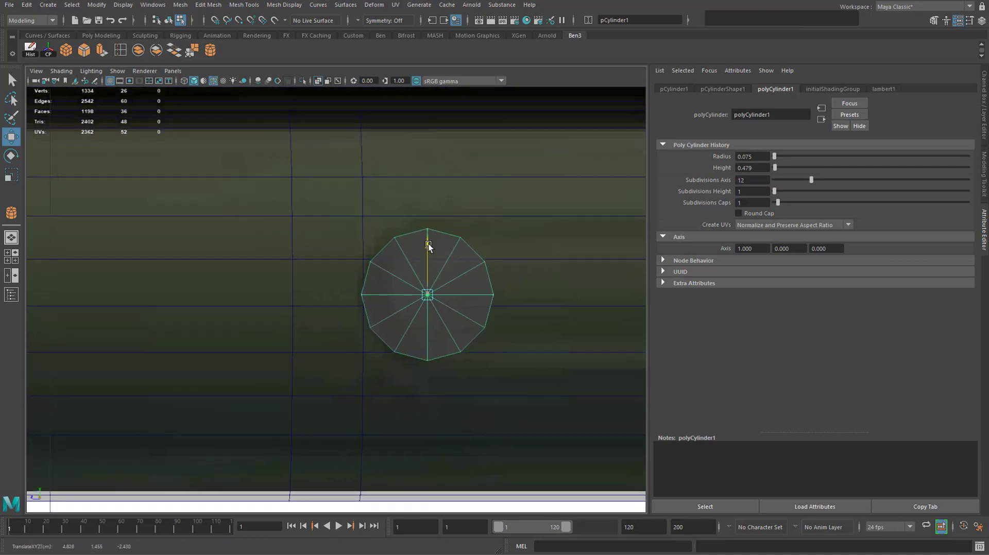
pyautogui.moveTo(427, 245); pyautogui.dragTo(431, 256)
pyautogui.keyDown('alt'); pyautogui.moveTo(512, 253); pyautogui.dragTo(417, 252, button='middle'); pyautogui.keyUp('alt')
pyautogui.moveTo(294, 303); pyautogui.dragTo(328, 303)
pyautogui.moveTo(369, 251); pyautogui.dragTo(367, 250)
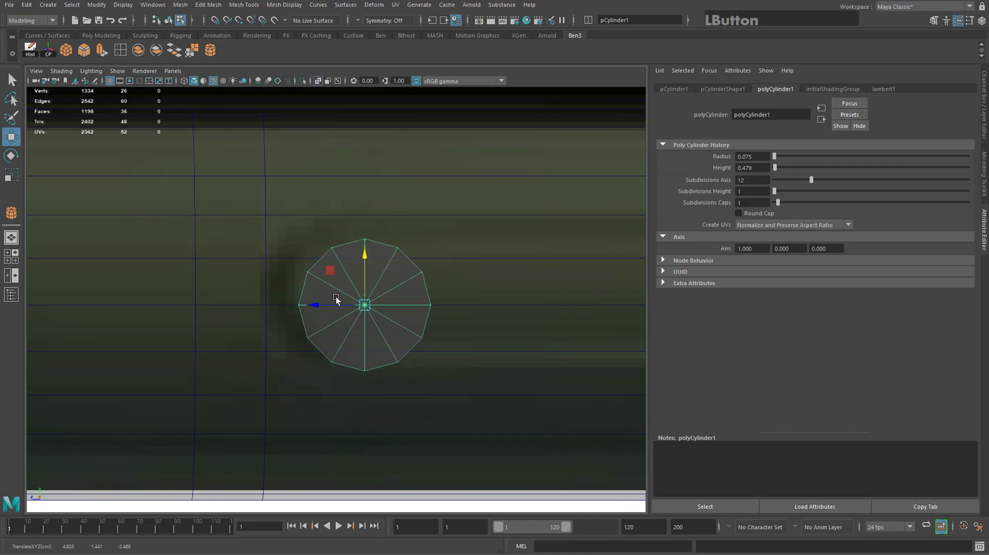
pyautogui.moveTo(336, 300); pyautogui.dragTo(292, 309)
pyautogui.press('r')
pyautogui.press('w')
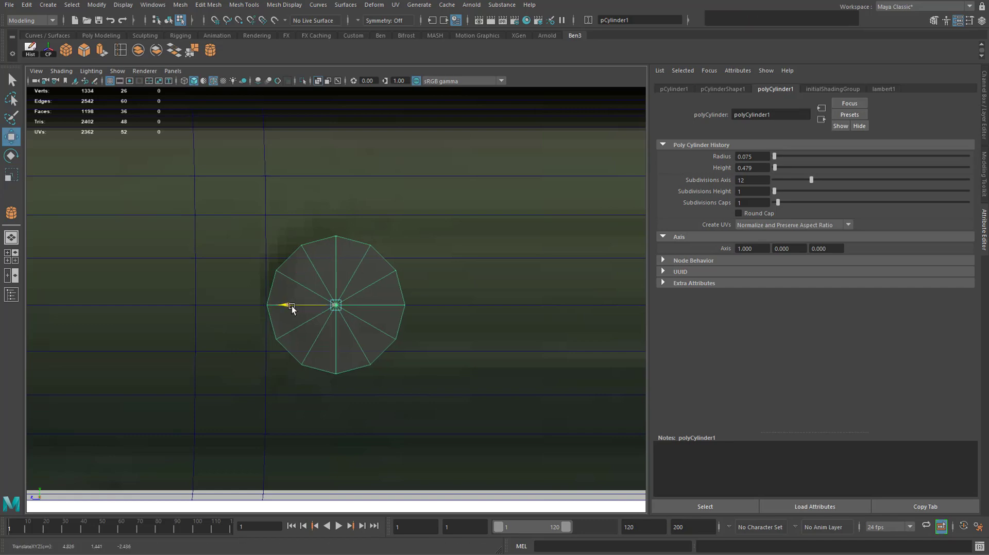
# Delete the cylinder's side faces and the cap facing the phone, keeping only the outer cap.
pyautogui.press('space')
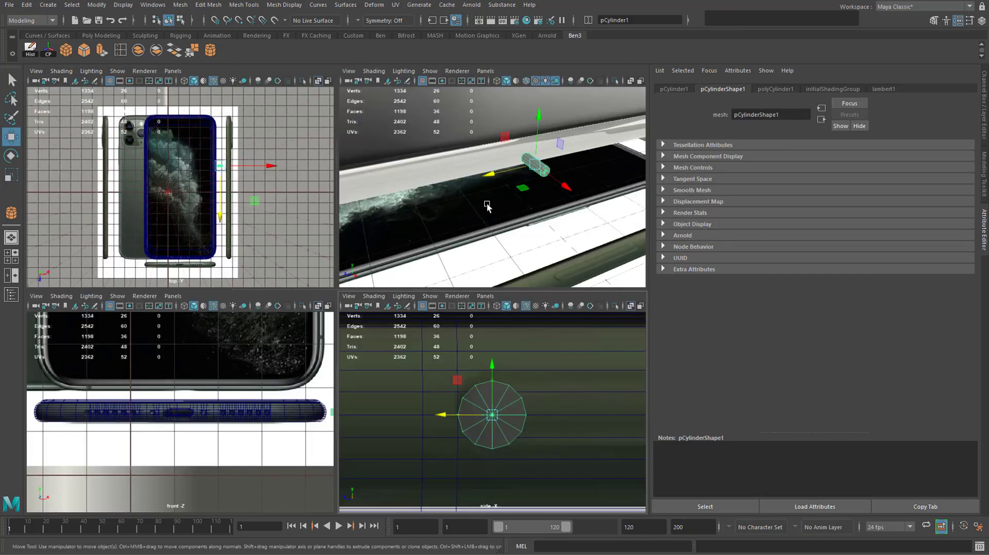
pyautogui.press('f')
pyautogui.press('space')
pyautogui.scroll(-3, 327, 262)
pyautogui.keyDown('alt'); pyautogui.moveTo(326, 263); pyautogui.dragTo(345, 279); pyautogui.keyUp('alt')
pyautogui.press('space')
pyautogui.press('space')
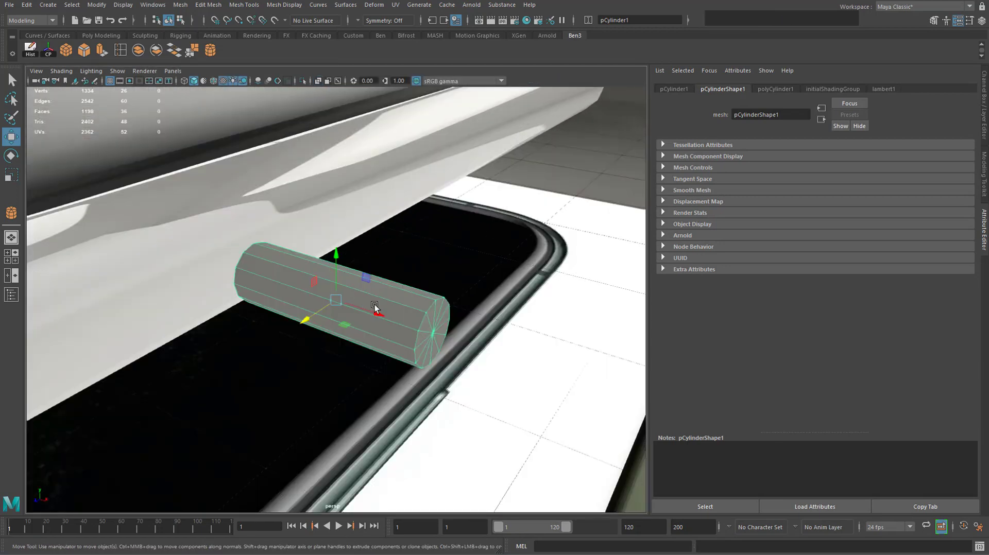
pyautogui.moveTo(395, 302); pyautogui.dragTo(394, 330, button='right')
pyautogui.keyDown('alt'); pyautogui.moveTo(231, 238); pyautogui.dragTo(221, 271); pyautogui.keyUp('alt')
pyautogui.moveTo(183, 210); pyautogui.dragTo(364, 346)
pyautogui.press('Delete')
# Select the six faces that form the half of the cap nearer the middle of the button.
pyautogui.moveTo(440, 252); pyautogui.dragTo(354, 382)
pyautogui.keyDown('alt'); pyautogui.moveTo(412, 307); pyautogui.dragTo(393, 342); pyautogui.keyUp('alt')
pyautogui.keyDown('alt'); pyautogui.moveTo(393, 342); pyautogui.dragTo(389, 301, button='middle'); pyautogui.keyUp('alt')
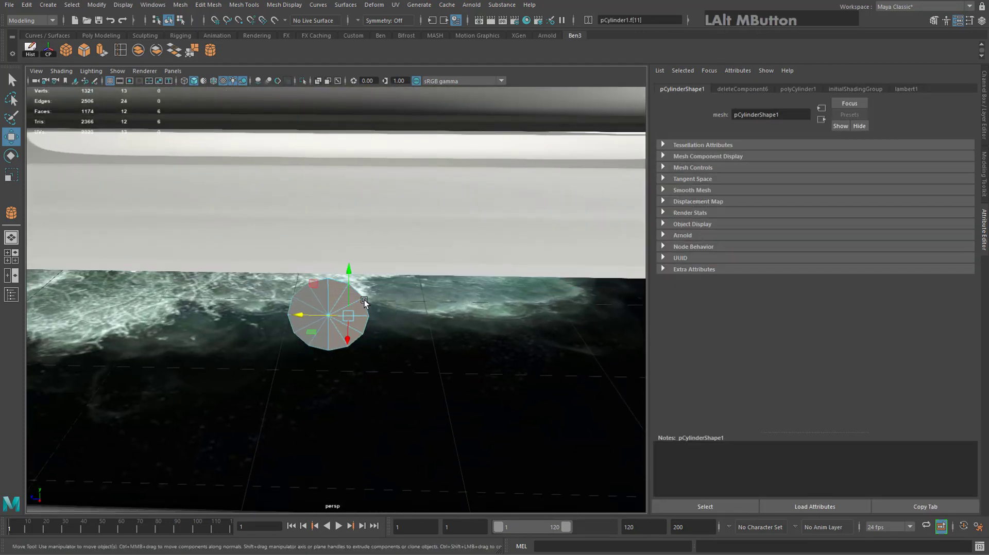
# Try stretching the cap by moving its selected half along Z towards the button's other end, and undo the move.
pyautogui.moveTo(299, 308); pyautogui.dragTo(411, 322)
pyautogui.press('space')
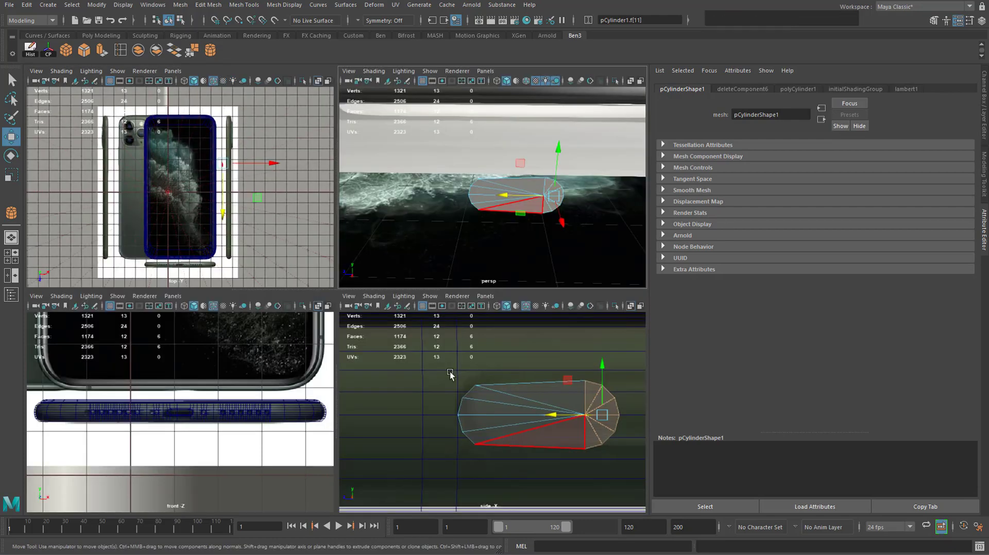
pyautogui.press('space')
pyautogui.keyDown('alt'); pyautogui.moveTo(473, 297); pyautogui.dragTo(305, 311, button='middle'); pyautogui.keyUp('alt')
pyautogui.hotkey('ctrl', 'z')
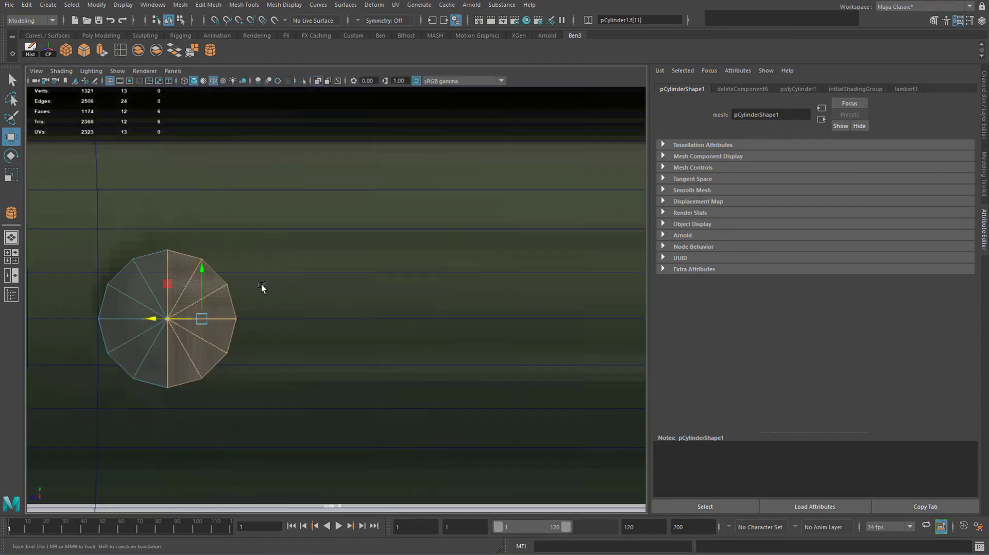
# Detach the six selected faces from the other half of the cap.
pyautogui.keyDown('alt'); pyautogui.moveTo(262, 287); pyautogui.dragTo(406, 297, button='middle'); pyautogui.keyUp('alt')
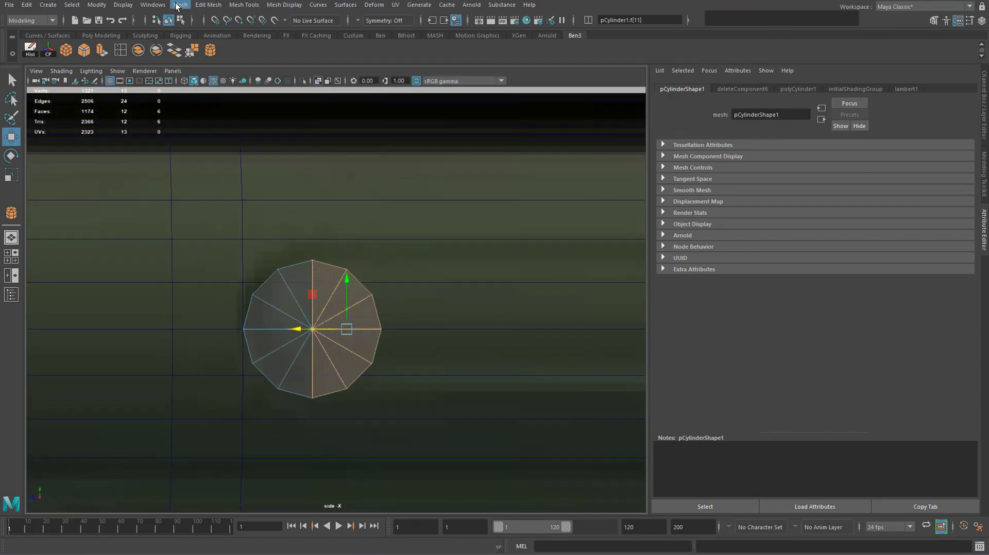
pyautogui.click(208, 4)
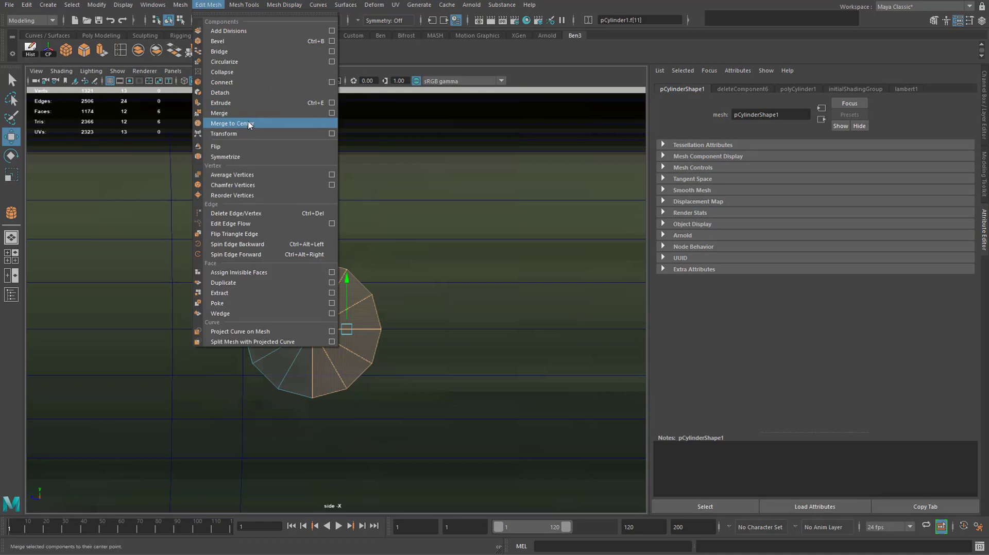
pyautogui.click(251, 94)
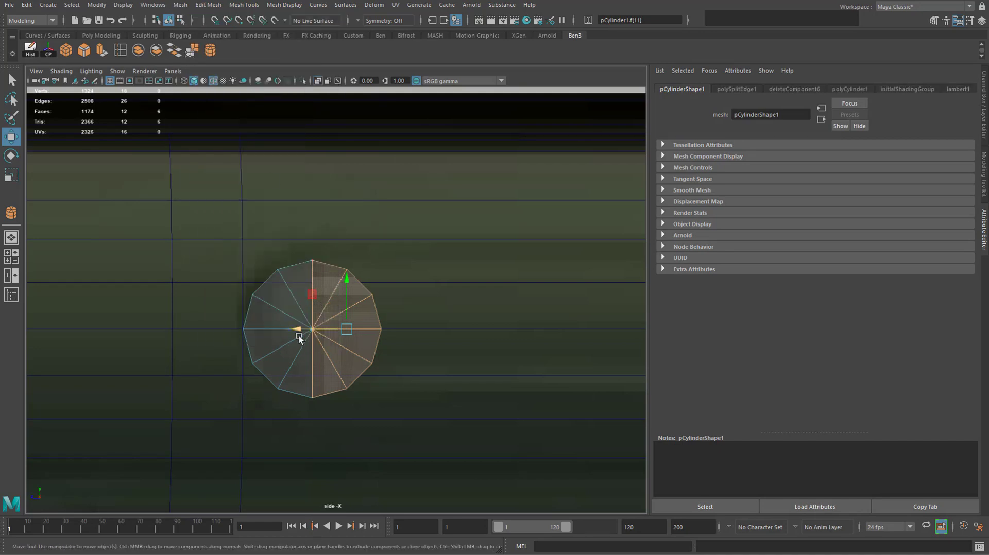
# Move the detached half of the cap a short distance along Z, away from the other half.
pyautogui.moveTo(300, 330); pyautogui.dragTo(368, 330)
pyautogui.moveTo(275, 304); pyautogui.dragTo(299, 289, button='right')
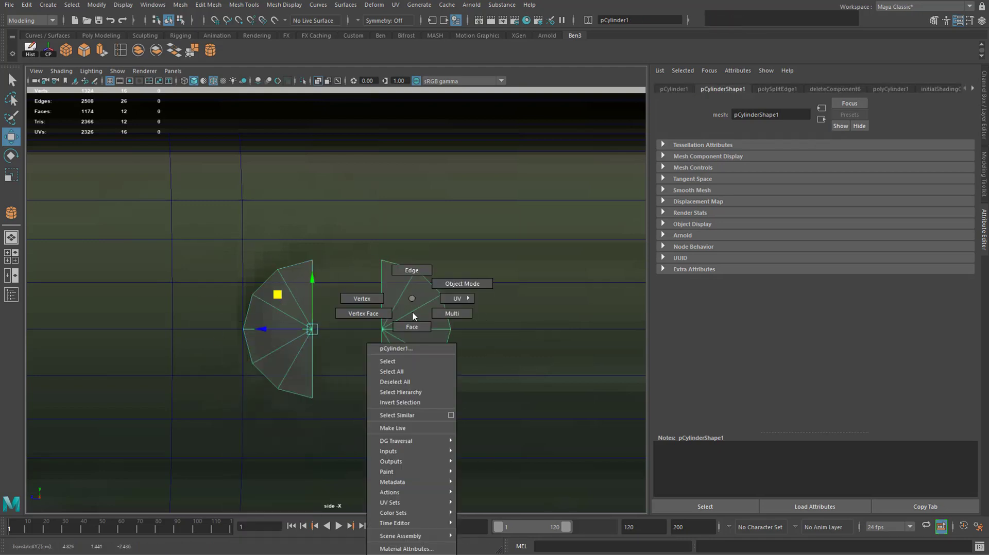
pyautogui.moveTo(410, 314); pyautogui.dragTo(366, 234, button='right')
pyautogui.click(208, 5)
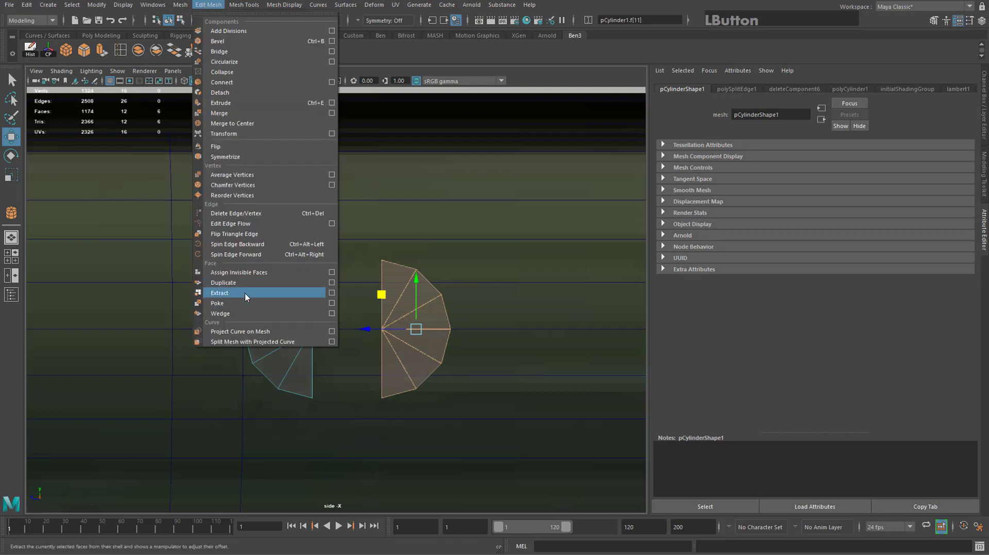
pyautogui.moveTo(399, 300)
pyautogui.mouseDown(button='right')
pyautogui.moveTo(409, 286)
pyautogui.moveTo(401, 299)
pyautogui.mouseUp(button='right')
pyautogui.click(409, 285)
# Select all faces of the detached half-cap and slide it along Z to lengthen the gap between the button's two rounded ends.
pyautogui.moveTo(332, 226); pyautogui.dragTo(467, 408)
pyautogui.keyDown('alt'); pyautogui.moveTo(455, 328); pyautogui.dragTo(233, 314, button='middle'); pyautogui.keyUp('alt')
pyautogui.scroll(-10, 357, 347)
pyautogui.keyDown('alt'); pyautogui.scroll(10, 361, 340); pyautogui.keyUp('alt')
pyautogui.moveTo(157, 309); pyautogui.dragTo(351, 305)
pyautogui.keyDown('alt'); pyautogui.moveTo(350, 304); pyautogui.dragTo(240, 309, button='middle'); pyautogui.keyUp('alt')
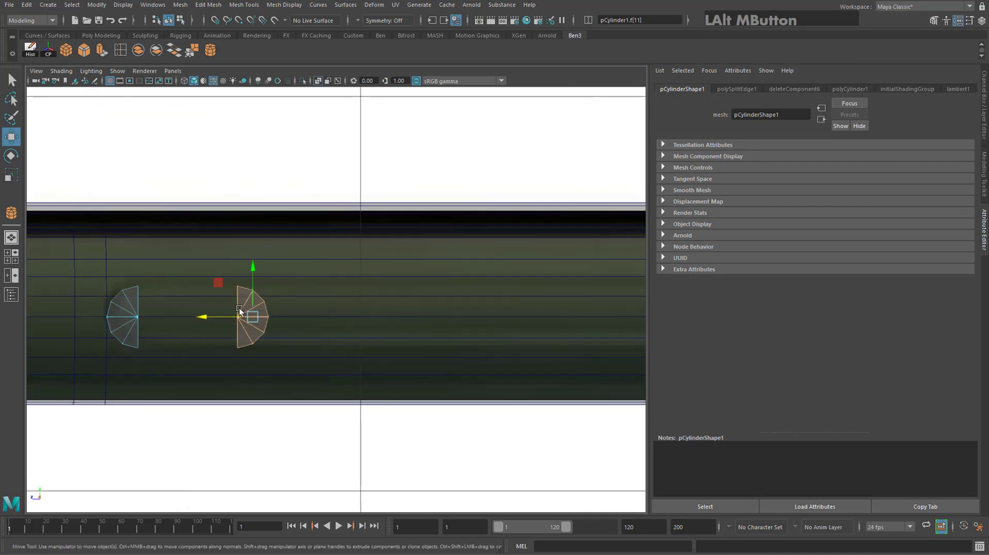
pyautogui.moveTo(203, 316); pyautogui.dragTo(466, 317)
pyautogui.keyDown('alt'); pyautogui.moveTo(466, 317); pyautogui.dragTo(508, 336, button='middle'); pyautogui.keyUp('alt')
pyautogui.moveTo(508, 336); pyautogui.dragTo(224, 342)
pyautogui.keyDown('alt'); pyautogui.moveTo(275, 320); pyautogui.dragTo(425, 308, button='middle'); pyautogui.keyUp('alt')
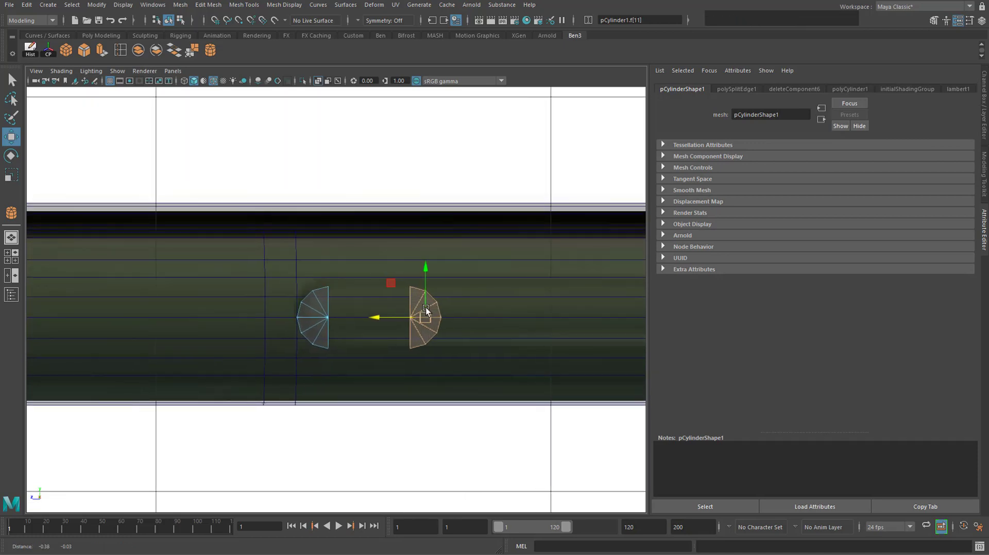
pyautogui.moveTo(382, 316); pyautogui.dragTo(416, 316)
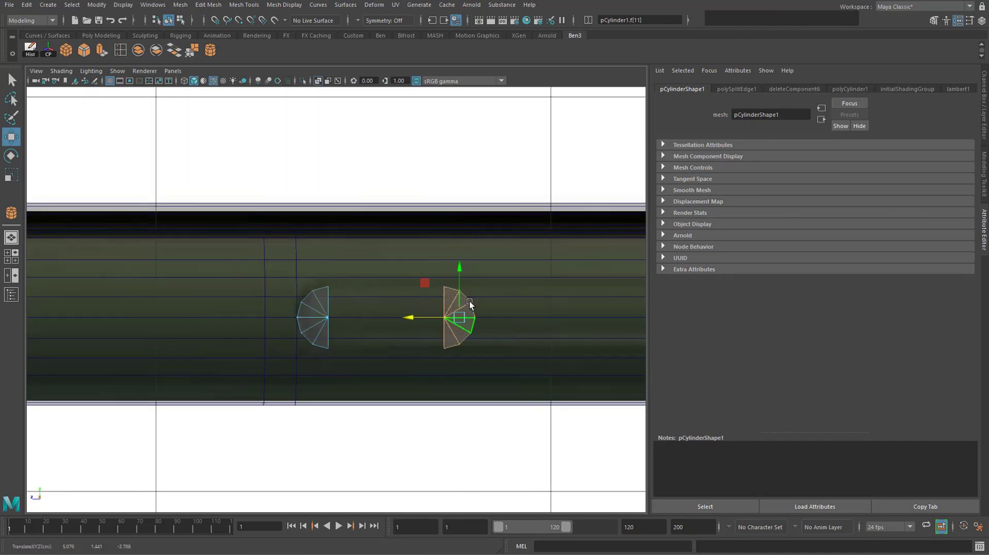
# Compare the position and spacing of the two half-caps with the side button in the reference images.
pyautogui.keyDown('alt'); pyautogui.moveTo(489, 335); pyautogui.dragTo(567, 318, button='middle'); pyautogui.keyUp('alt')
pyautogui.scroll(-12, 327, 359)
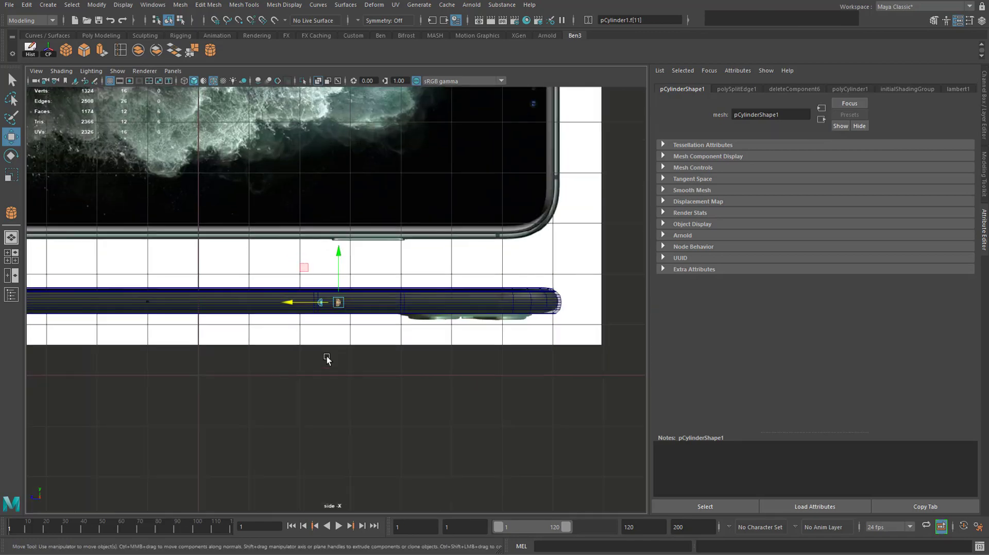
pyautogui.scroll(12, 357, 312)
pyautogui.scroll(4, 309, 311)
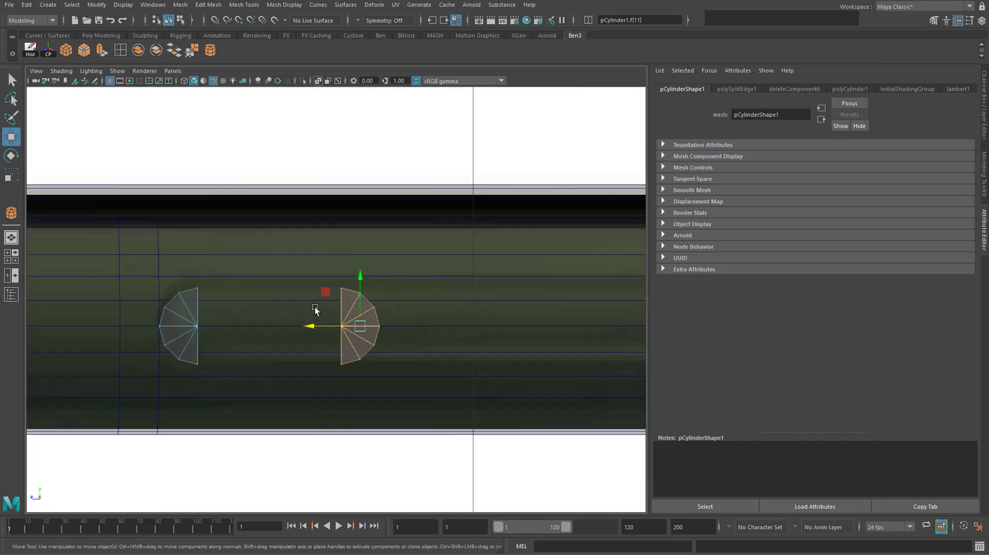
pyautogui.keyDown('alt'); pyautogui.moveTo(303, 342); pyautogui.dragTo(396, 319, button='middle'); pyautogui.keyUp('alt')
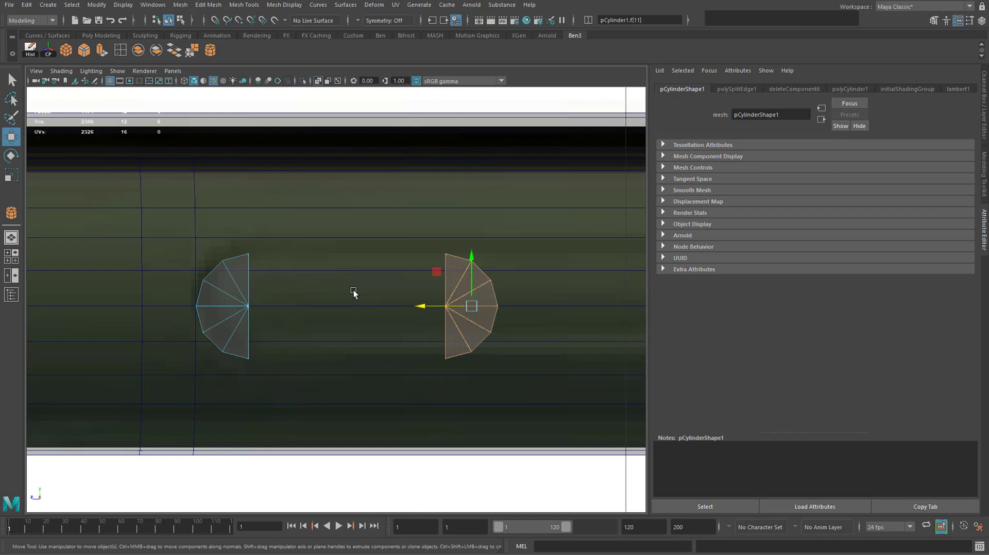
pyautogui.scroll(-6, 350, 295)
pyautogui.scroll(7, 348, 315)
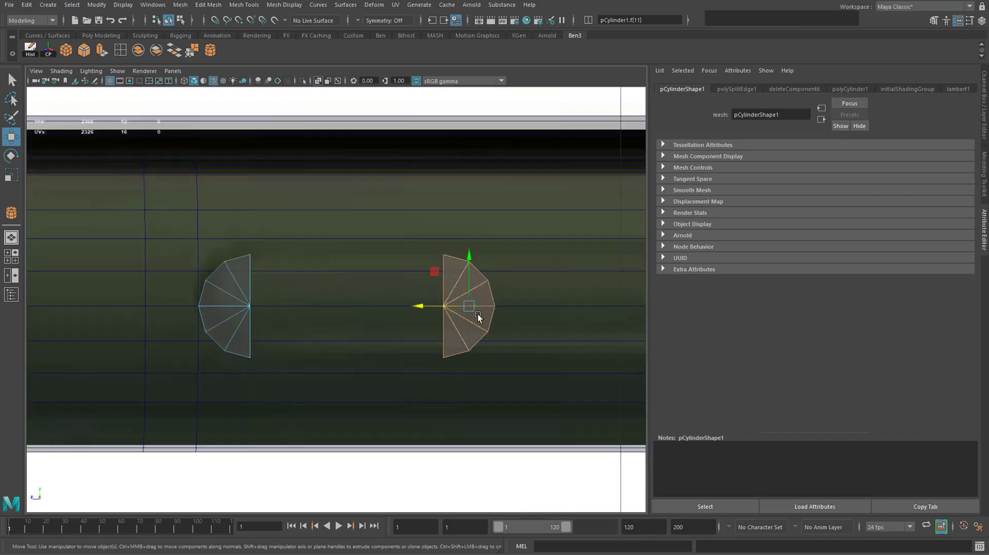
pyautogui.scroll(1, 379, 306)
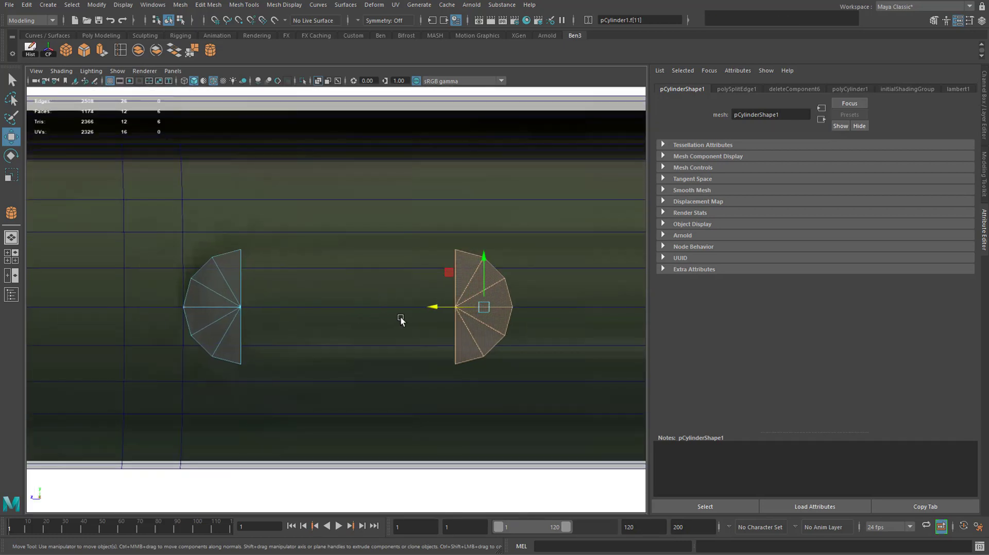
pyautogui.scroll(1, 336, 292)
pyautogui.scroll(-8, 336, 312)
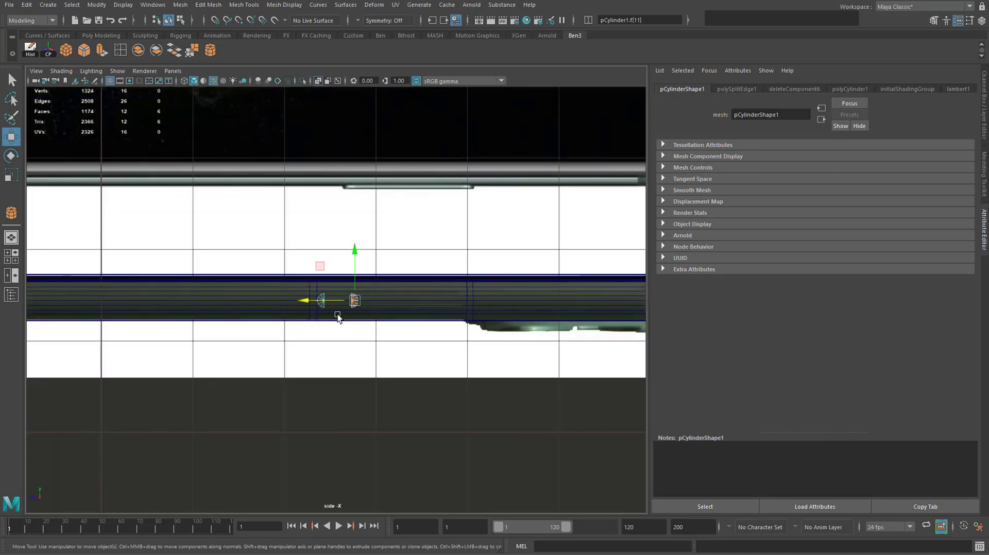
pyautogui.scroll(8, 340, 318)
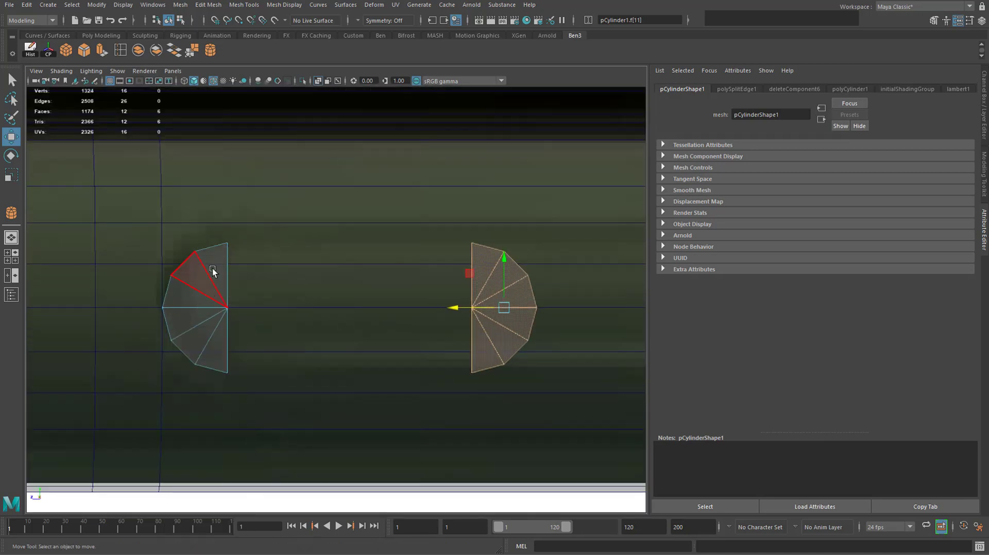
# Bridge the four straight border edges of the two half-caps to form one continuous pill-shaped button.
pyautogui.click(271, 282)
pyautogui.click(227, 276)
pyautogui.keyDown('shift'); pyautogui.click(472, 324); pyautogui.keyUp('shift')
pyautogui.keyDown('shift'); pyautogui.click(228, 342); pyautogui.keyUp('shift')
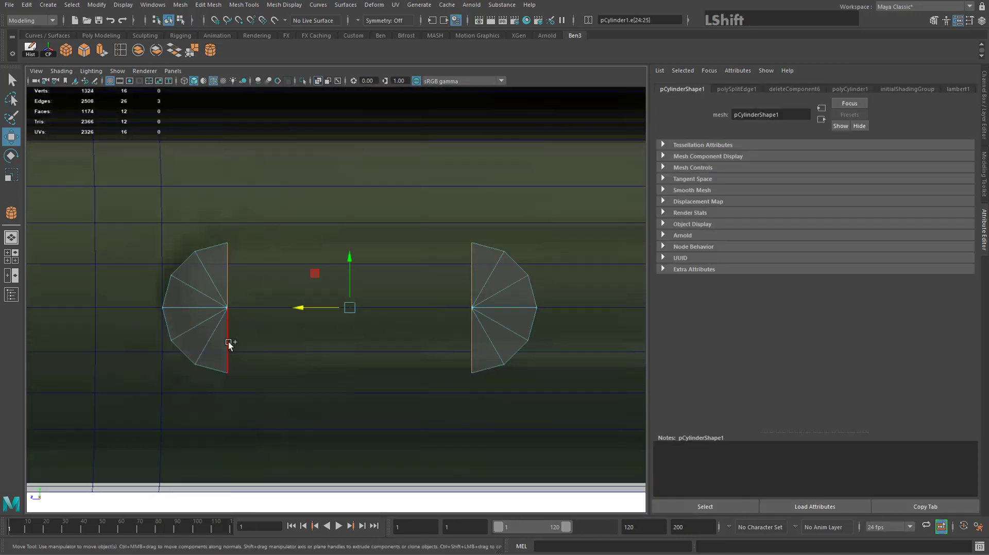
pyautogui.rightClick(191, 287)
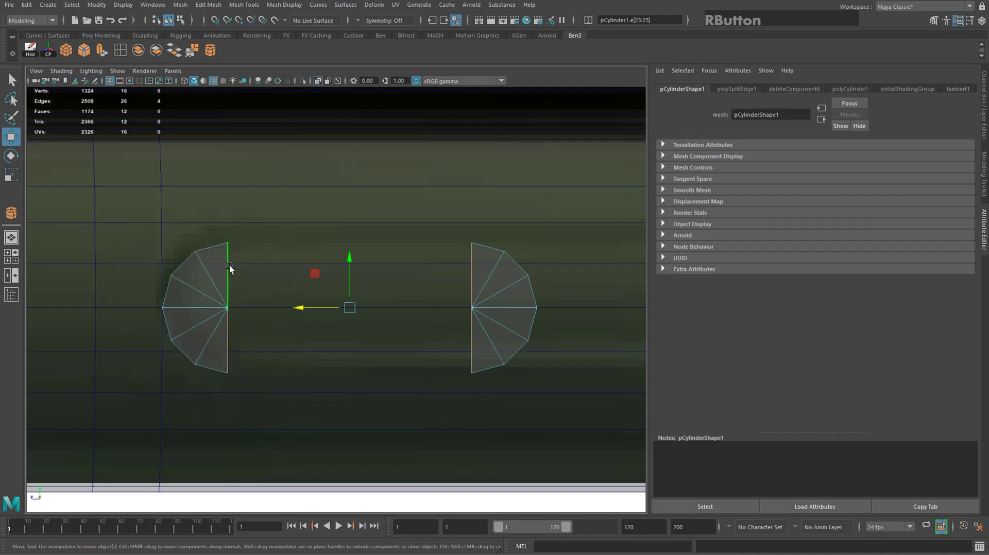
pyautogui.click(175, 50)
pyautogui.click(177, 6)
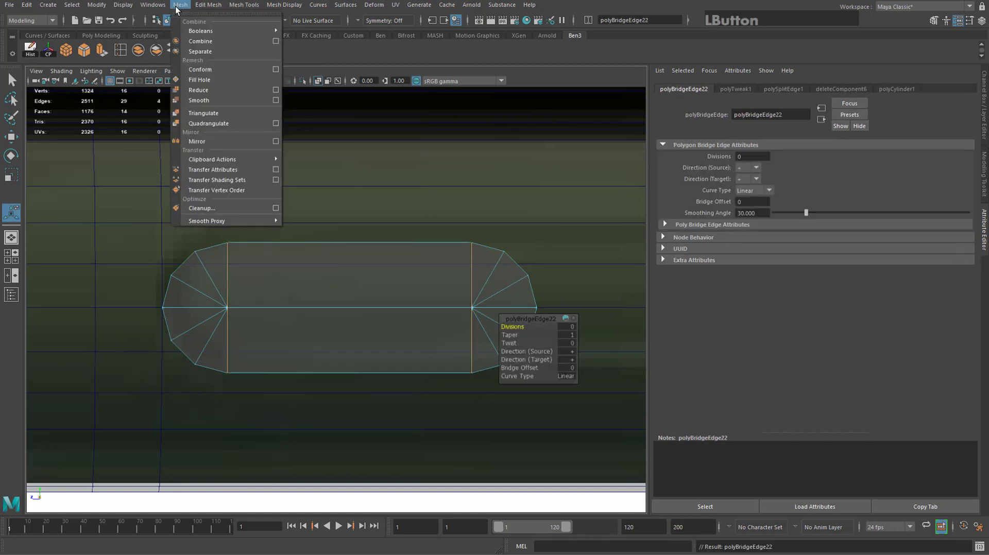
pyautogui.click(442, 73)
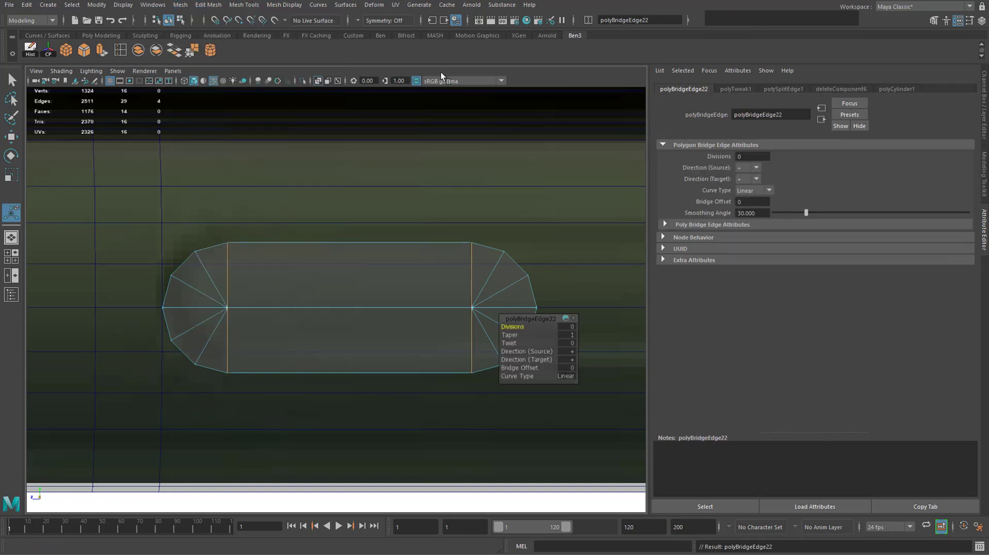
# Select the phone side's two vertical edge loops near the camera bump and move them along Z to the button's far rounded end.
pyautogui.moveTo(335, 288); pyautogui.dragTo(351, 281, button='right')
pyautogui.keyDown('alt'); pyautogui.moveTo(325, 284); pyautogui.dragTo(156, 254, button='middle'); pyautogui.keyUp('alt')
pyautogui.click(373, 287)
pyautogui.keyDown('alt'); pyautogui.moveTo(289, 268); pyautogui.dragTo(550, 283, button='middle'); pyautogui.keyUp('alt')
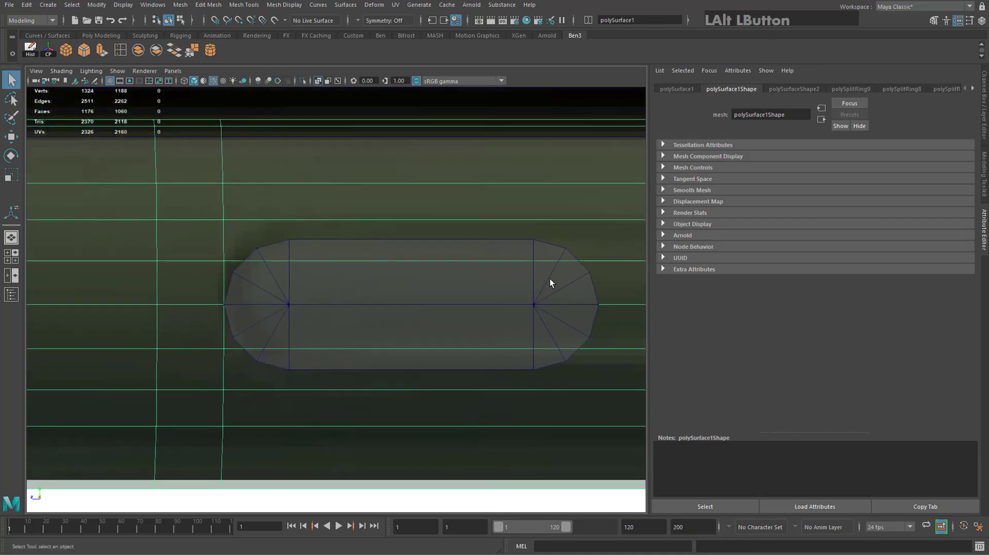
pyautogui.keyDown('alt'); pyautogui.moveTo(267, 273); pyautogui.dragTo(46, 254, button='middle'); pyautogui.keyUp('alt')
pyautogui.keyDown('alt'); pyautogui.moveTo(311, 283); pyautogui.dragTo(348, 270, button='middle'); pyautogui.keyUp('alt')
pyautogui.scroll(-10, 349, 270)
pyautogui.moveTo(539, 314); pyautogui.dragTo(539, 292, button='right')
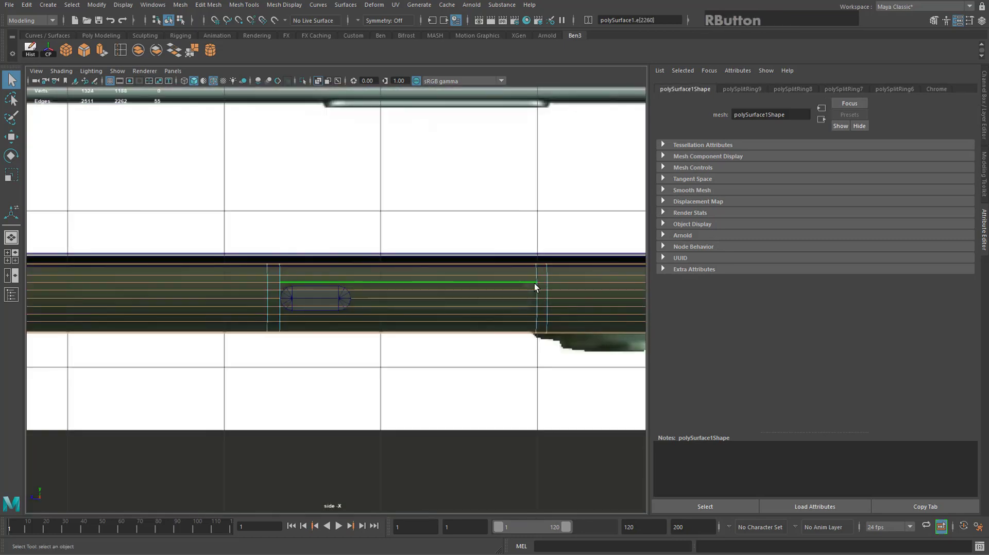
pyautogui.doubleClick(537, 285)
pyautogui.keyDown('shift'); pyautogui.doubleClick(547, 287); pyautogui.keyUp('shift')
pyautogui.press('w')
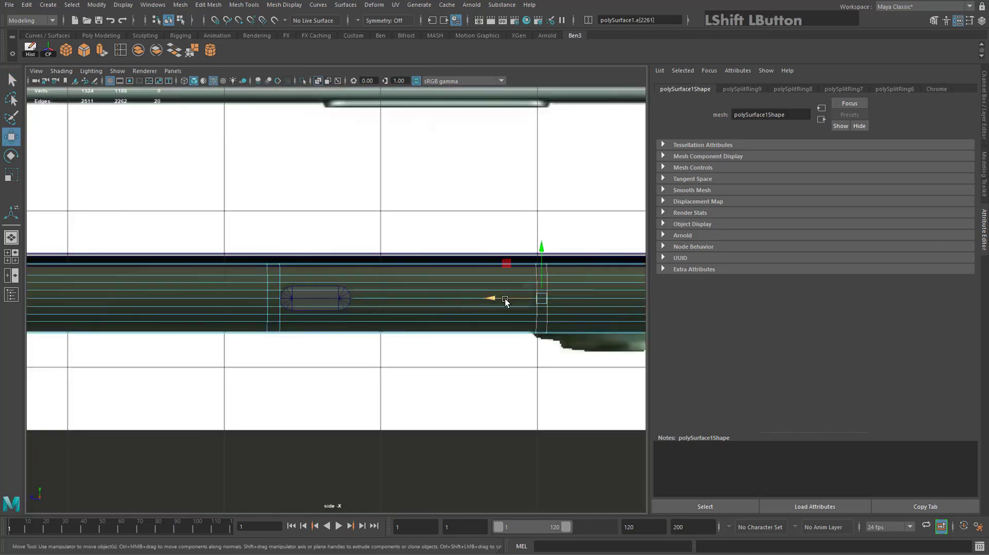
pyautogui.moveTo(496, 300); pyautogui.dragTo(331, 300)
pyautogui.scroll(8, 332, 298)
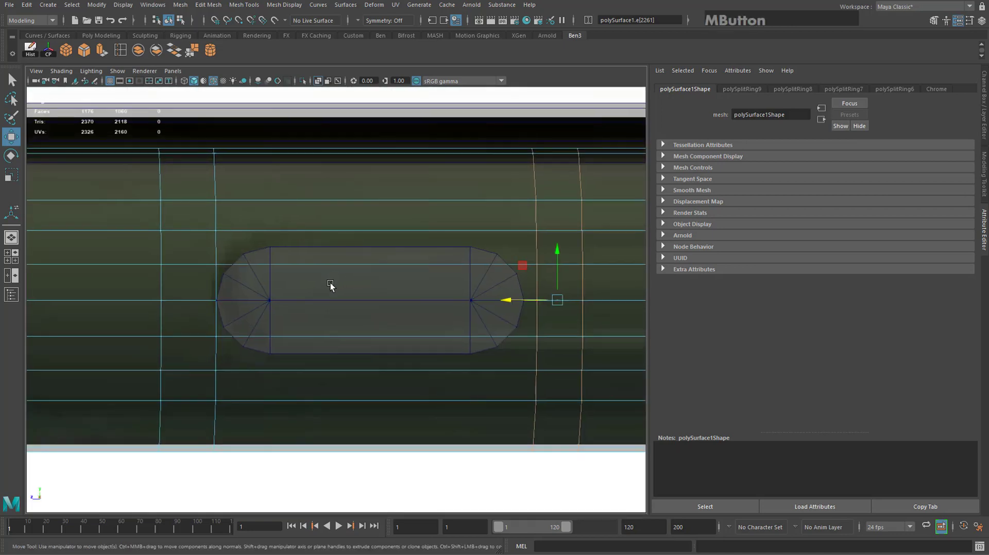
pyautogui.moveTo(482, 299); pyautogui.dragTo(473, 300)
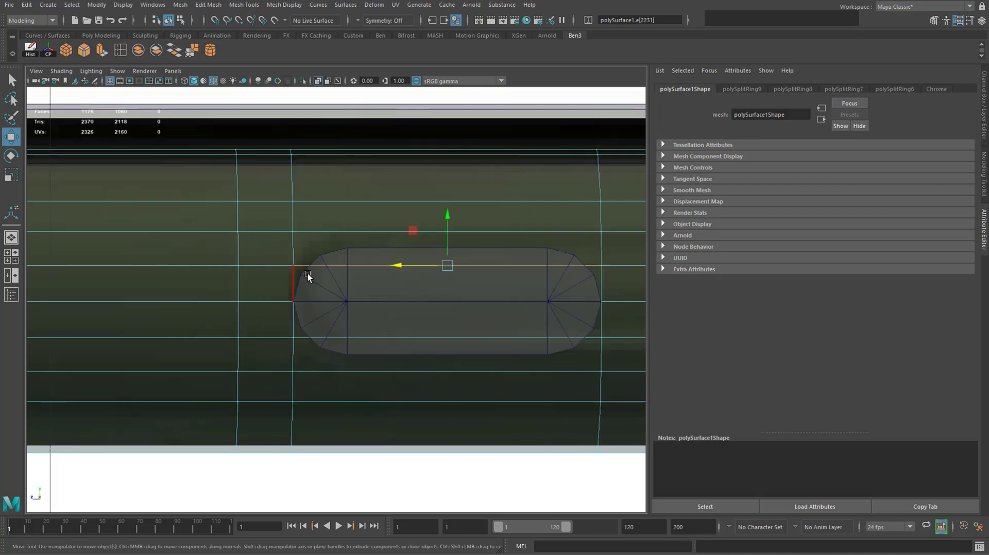
# Create a new display layer containing the pill-shaped button mesh.
pyautogui.moveTo(347, 281); pyautogui.dragTo(388, 272, button='right')
pyautogui.click(347, 295)
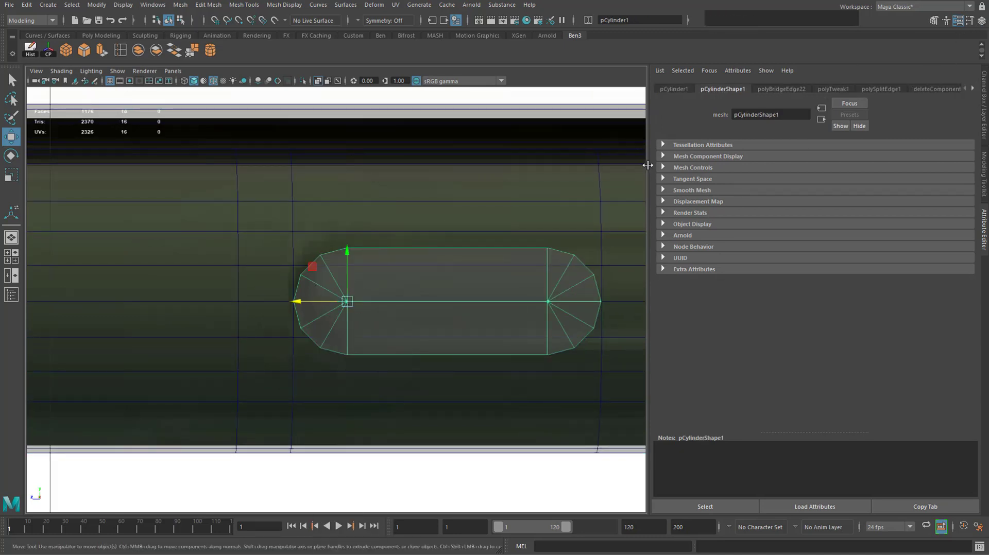
pyautogui.moveTo(648, 165); pyautogui.dragTo(742, 165)
pyautogui.click(980, 24)
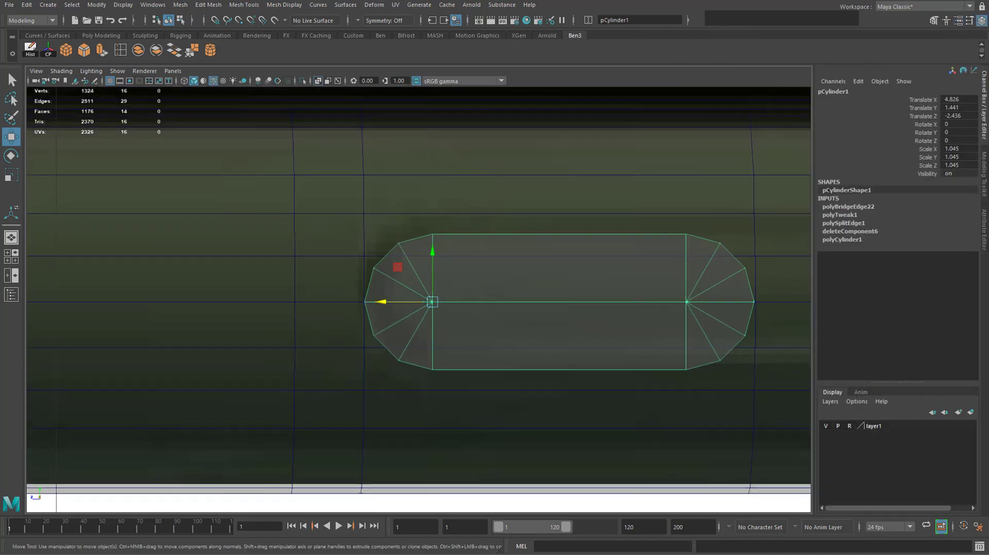
pyautogui.click(971, 413)
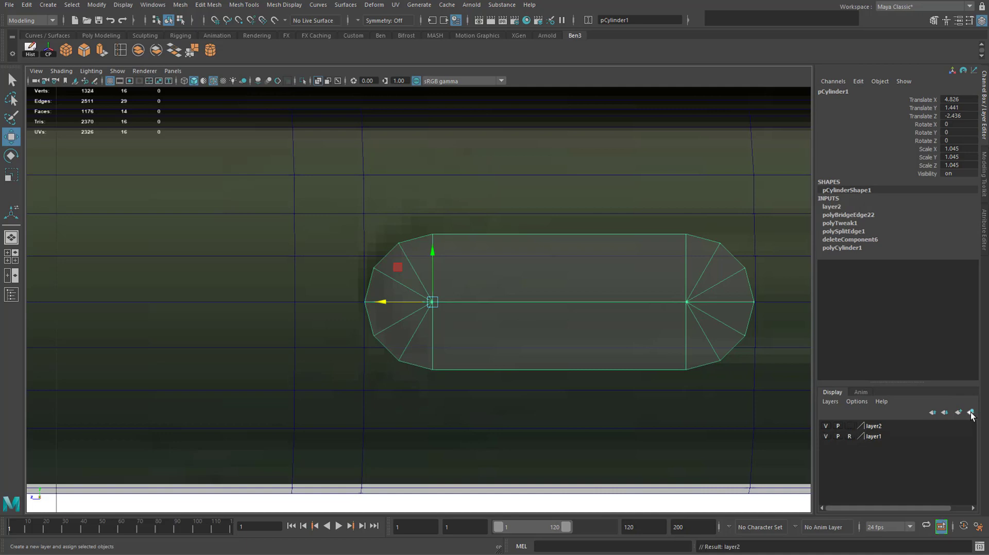
# Rename the new display layer as buttontemplate.
pyautogui.doubleClick(875, 428)
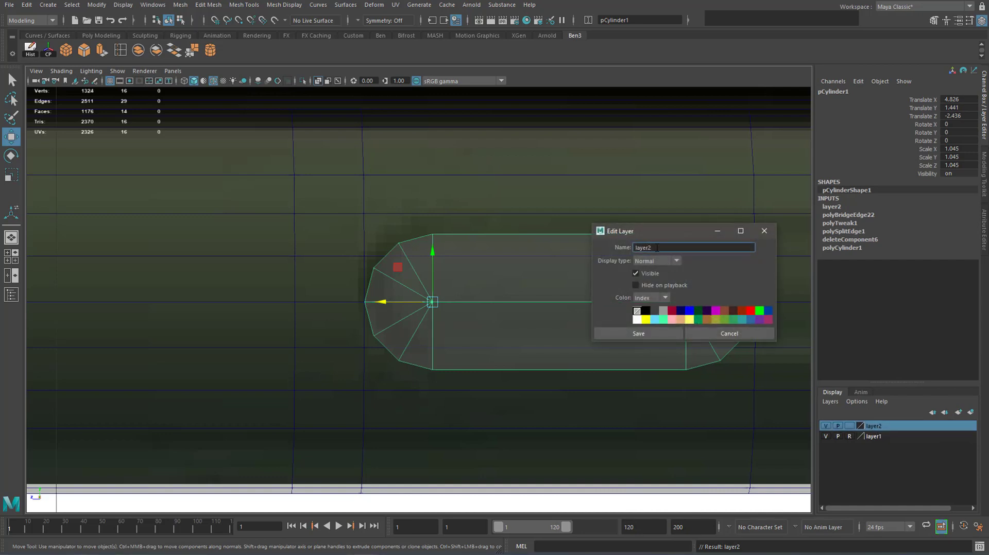
pyautogui.moveTo(657, 248); pyautogui.dragTo(484, 231)
pyautogui.write('buttontemplat')
pyautogui.click(642, 334)
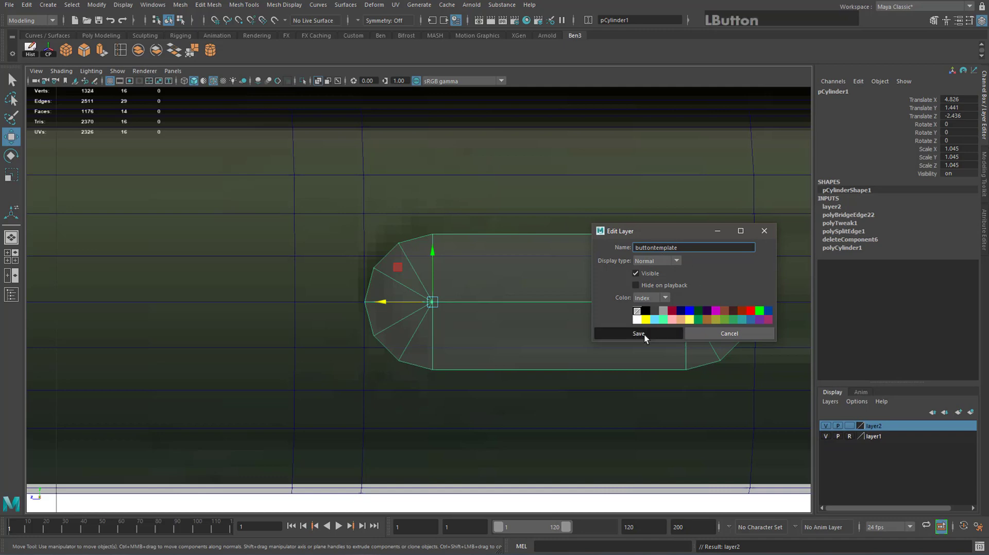
# Try the template display type on the buttontemplate layer, and set the layer to Reference.
pyautogui.click(853, 425)
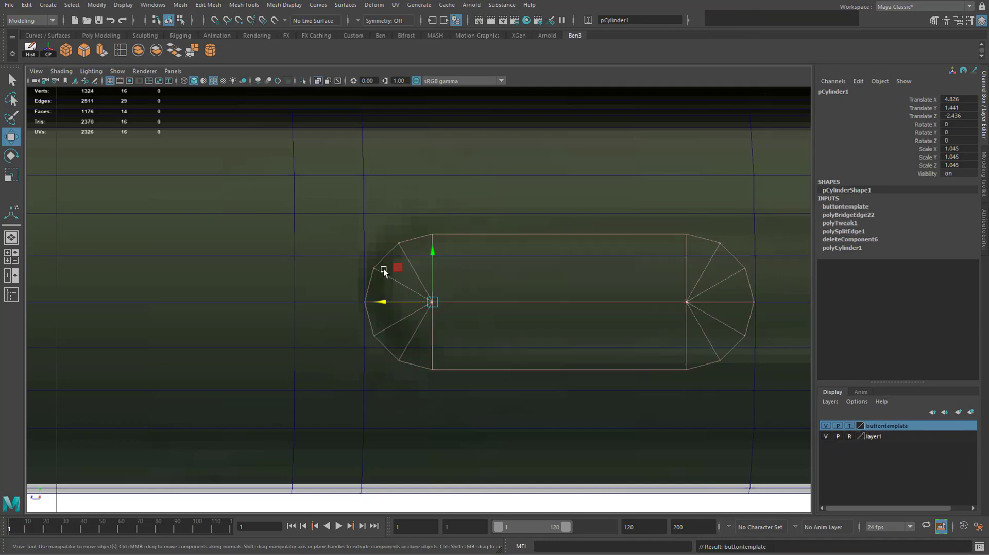
pyautogui.click(733, 344)
pyautogui.click(849, 426)
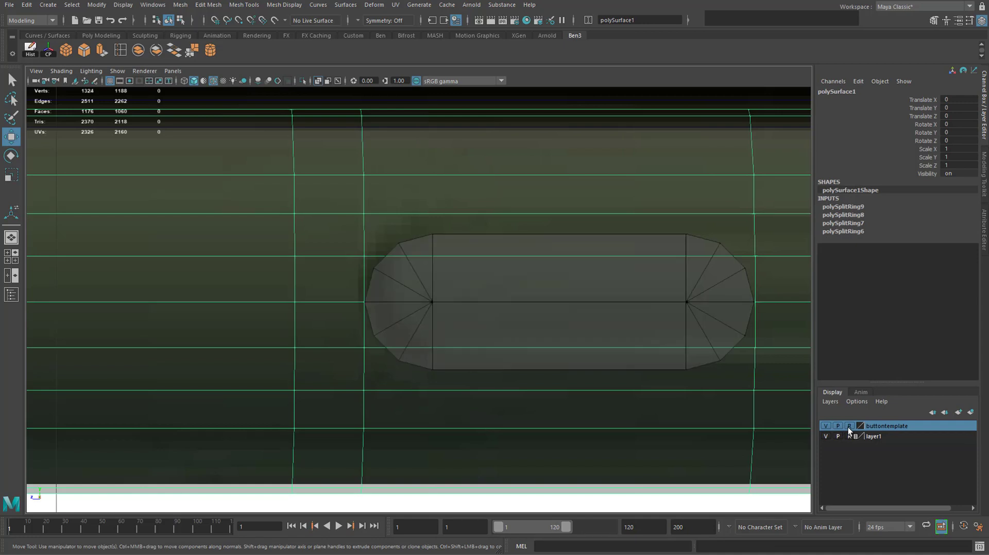
pyautogui.click(849, 426)
pyautogui.click(849, 426)
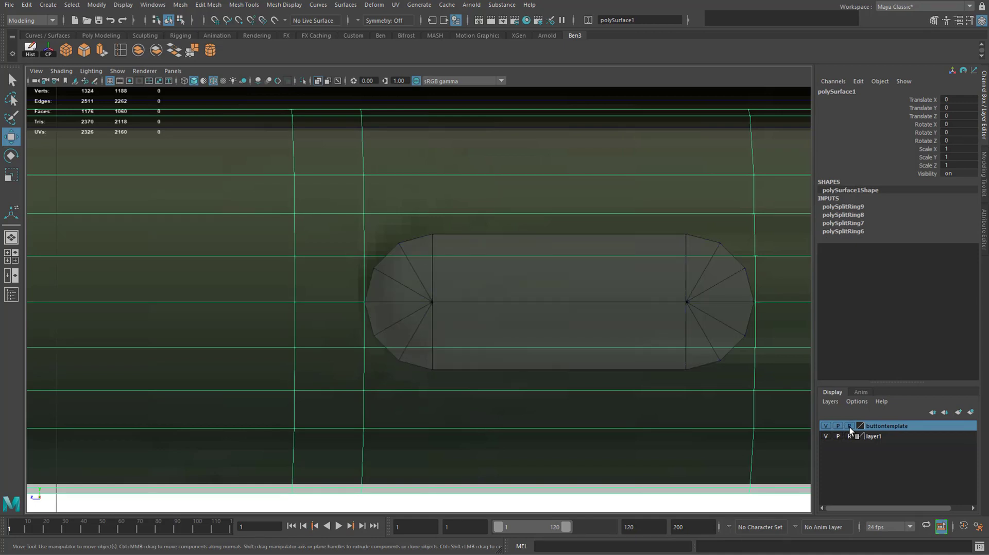
# Select the phone body's vertex one row above the tip of the button's rounded end and switch to the perspective view.
pyautogui.moveTo(363, 259); pyautogui.dragTo(340, 255, button='right')
pyautogui.click(361, 255)
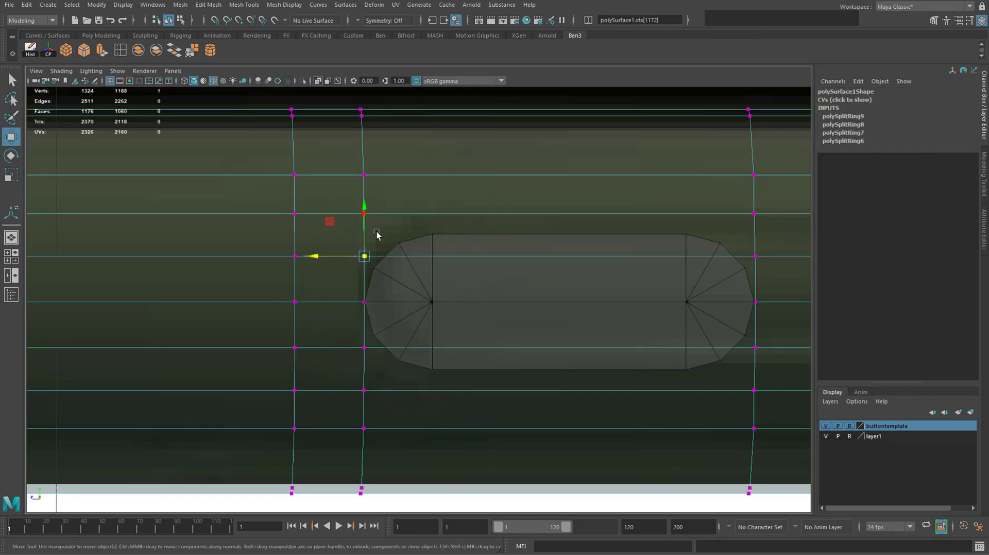
pyautogui.scroll(2, 369, 270)
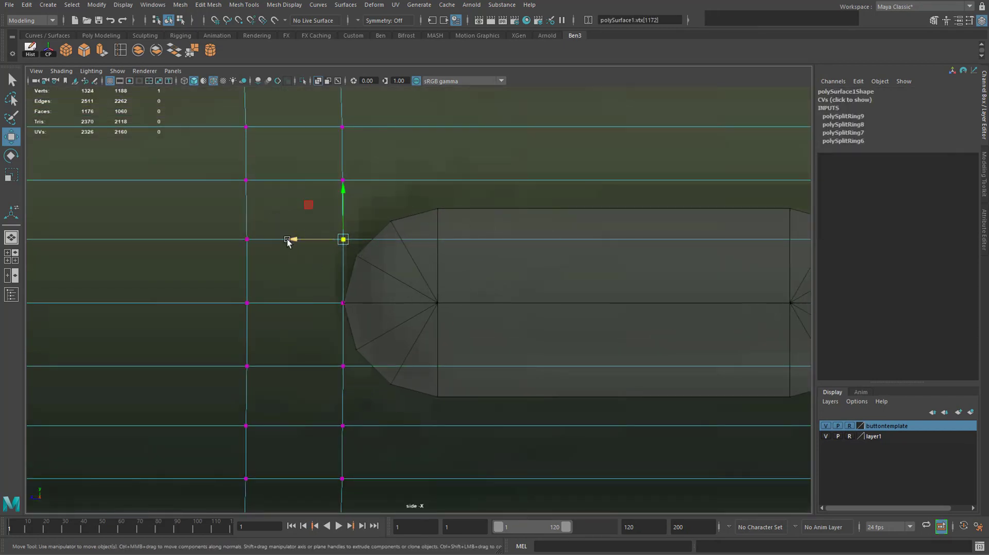
pyautogui.press('space')
pyautogui.press('space')
# Try moving the selected vertex up along Y on the phone's curved side, and undo the move.
pyautogui.keyDown('alt'); pyautogui.moveTo(469, 202); pyautogui.dragTo(273, 293); pyautogui.keyUp('alt')
pyautogui.moveTo(419, 272); pyautogui.dragTo(419, 252)
pyautogui.keyDown('alt'); pyautogui.moveTo(335, 288); pyautogui.dragTo(368, 304); pyautogui.keyUp('alt')
pyautogui.moveTo(415, 249); pyautogui.dragTo(418, 213)
pyautogui.press('z')
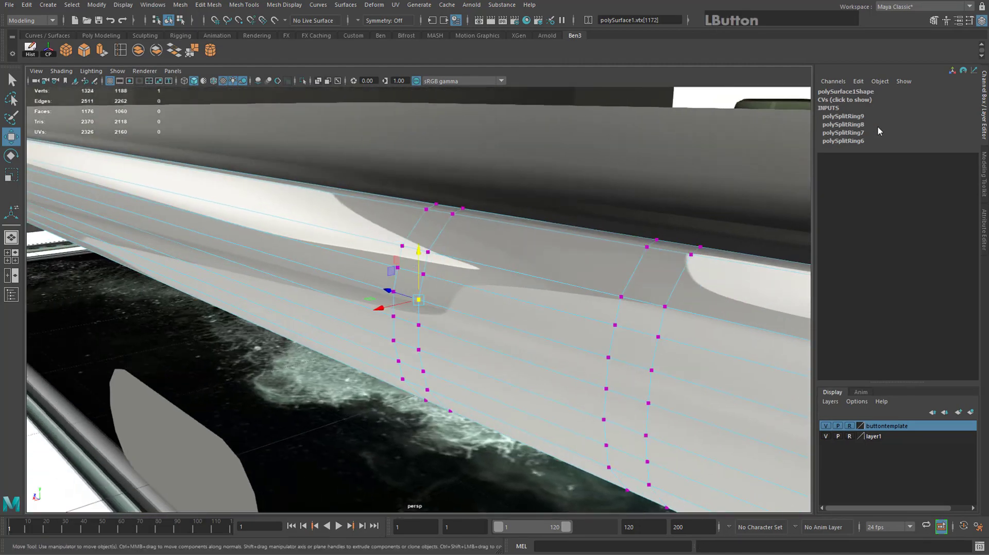
# Set the transform constraint for moving components to Surface Slide.
pyautogui.click(935, 23)
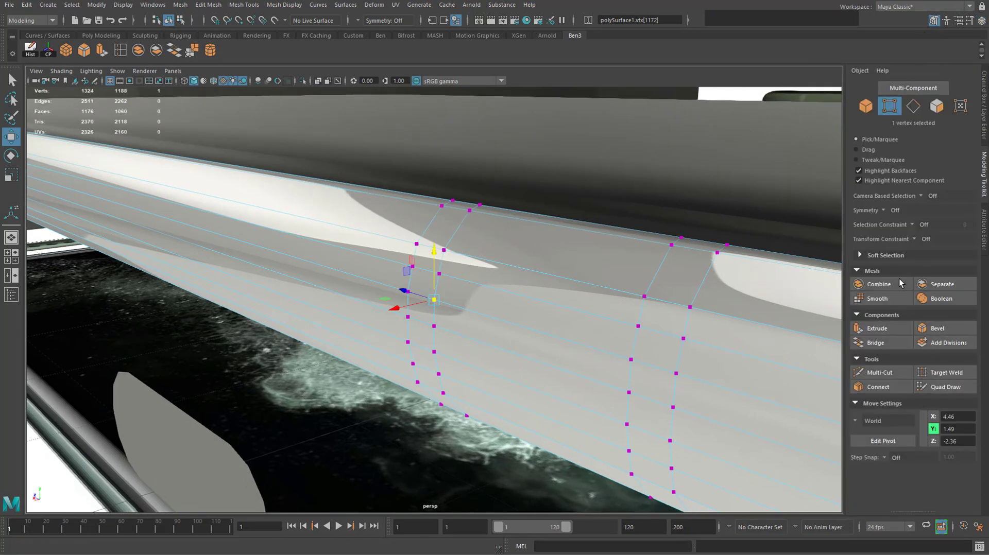
pyautogui.click(922, 240)
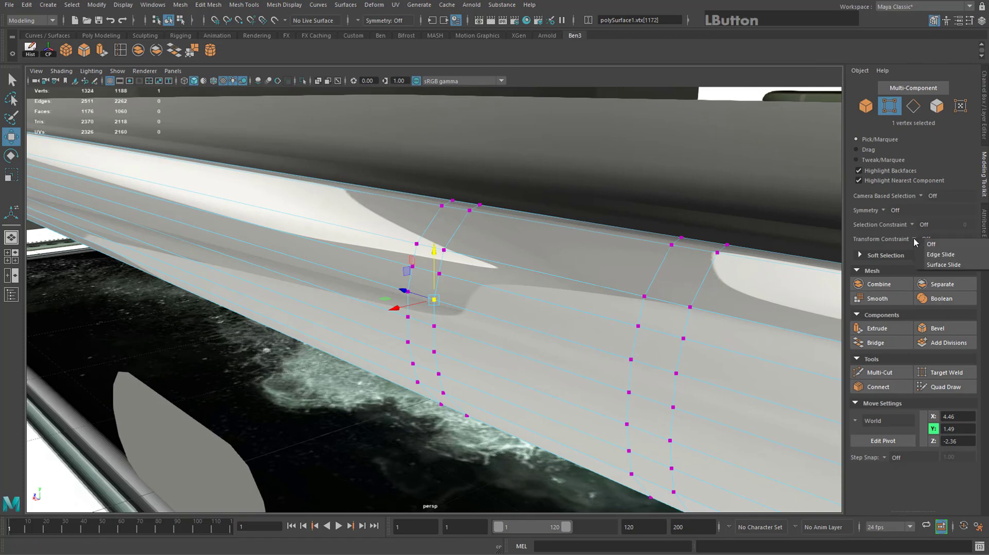
pyautogui.click(932, 262)
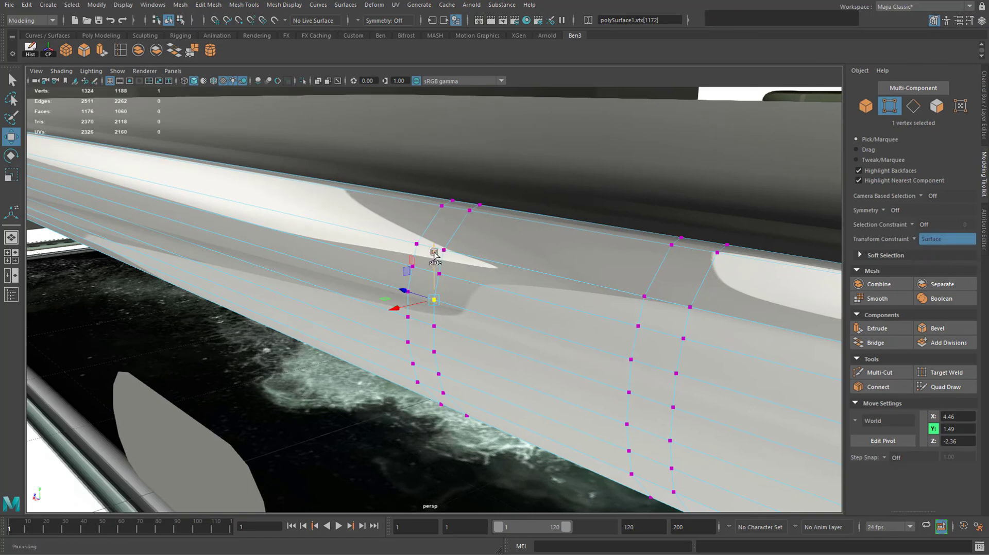
# In the side view, move the phone body vertex above the button tip to the template outline's first corner, about Y 1.48, Z -2.37.
pyautogui.moveTo(434, 254)
pyautogui.keyDown('alt'); pyautogui.mouseDown()
pyautogui.moveTo(441, 283)
pyautogui.moveTo(441, 232)
pyautogui.moveTo(438, 256)
pyautogui.mouseUp(); pyautogui.keyUp('alt')
pyautogui.keyDown('alt'); pyautogui.moveTo(437, 257); pyautogui.dragTo(475, 294); pyautogui.keyUp('alt')
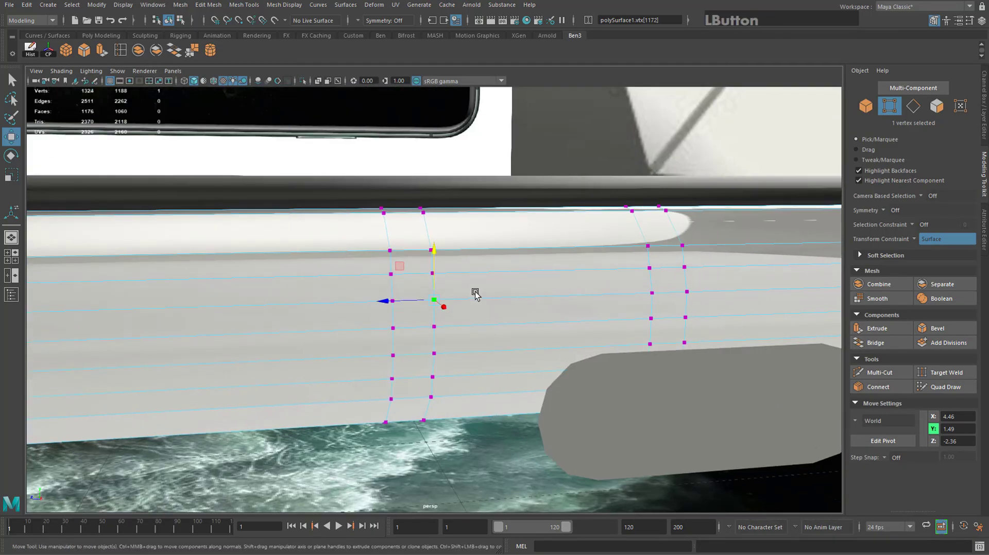
pyautogui.press('space')
pyautogui.press('space')
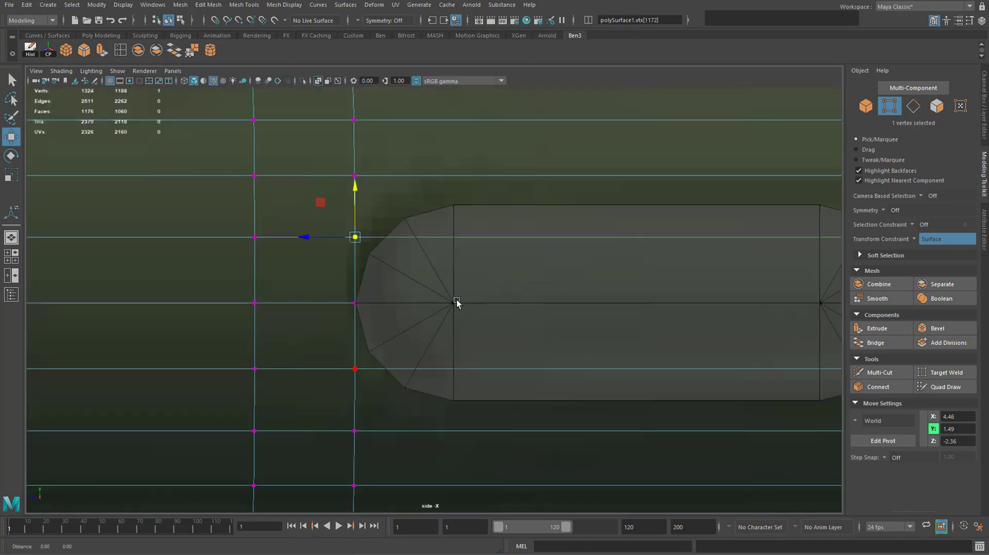
pyautogui.keyDown('alt'); pyautogui.moveTo(456, 300); pyautogui.dragTo(425, 323, button='middle'); pyautogui.keyUp('alt')
pyautogui.scroll(2, 325, 260)
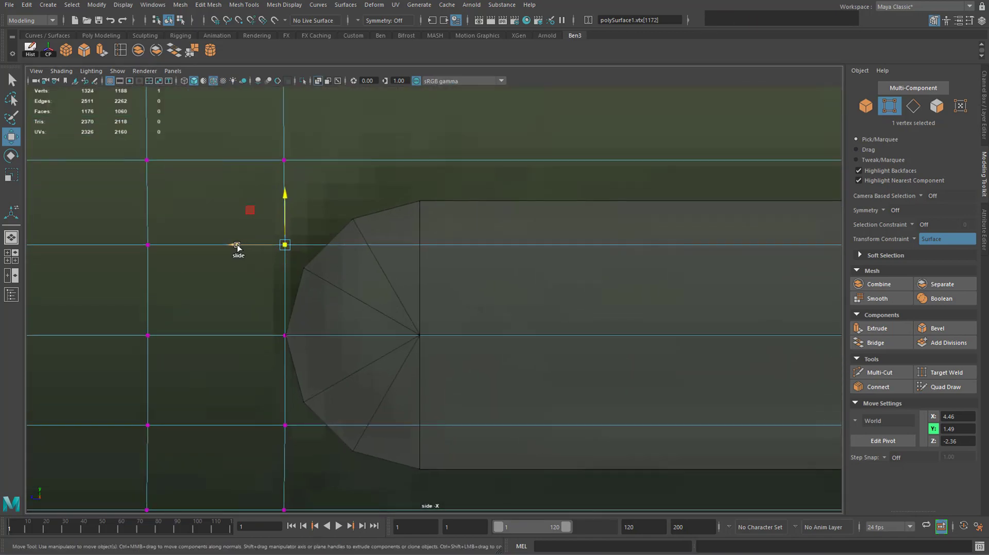
pyautogui.moveTo(237, 246); pyautogui.dragTo(255, 246)
pyautogui.moveTo(302, 218); pyautogui.dragTo(308, 223)
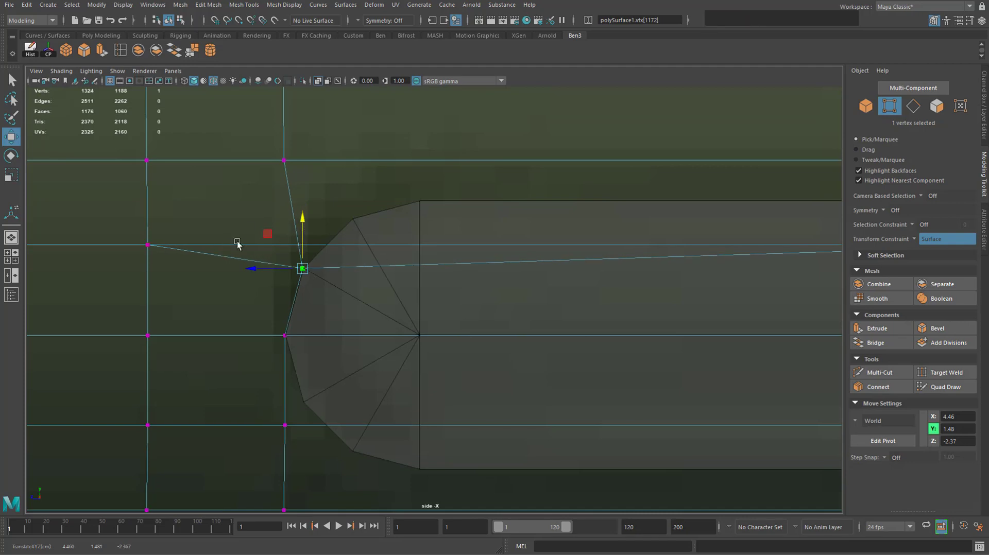
# Try snapping the vertex freely to the template corner in all axes at once, and undo the move.
pyautogui.scroll(6, 343, 246)
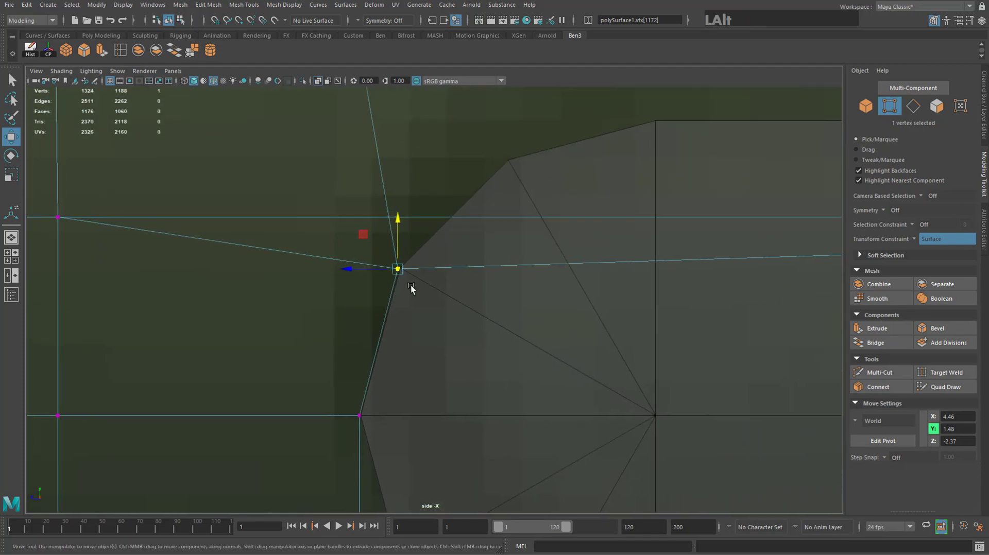
pyautogui.press('v')
pyautogui.moveTo(384, 256); pyautogui.dragTo(393, 235)
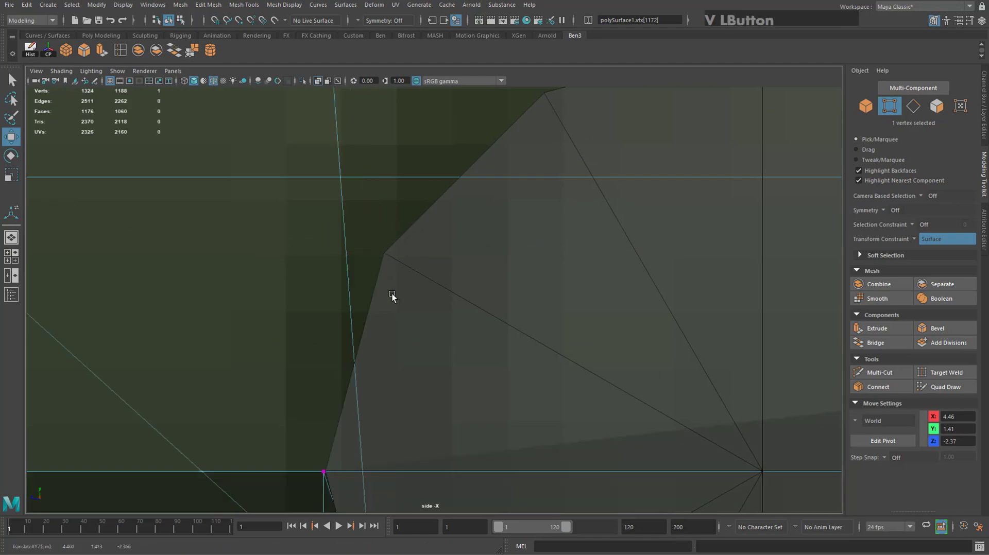
pyautogui.press('f')
pyautogui.scroll(8, 442, 337)
pyautogui.press('z')
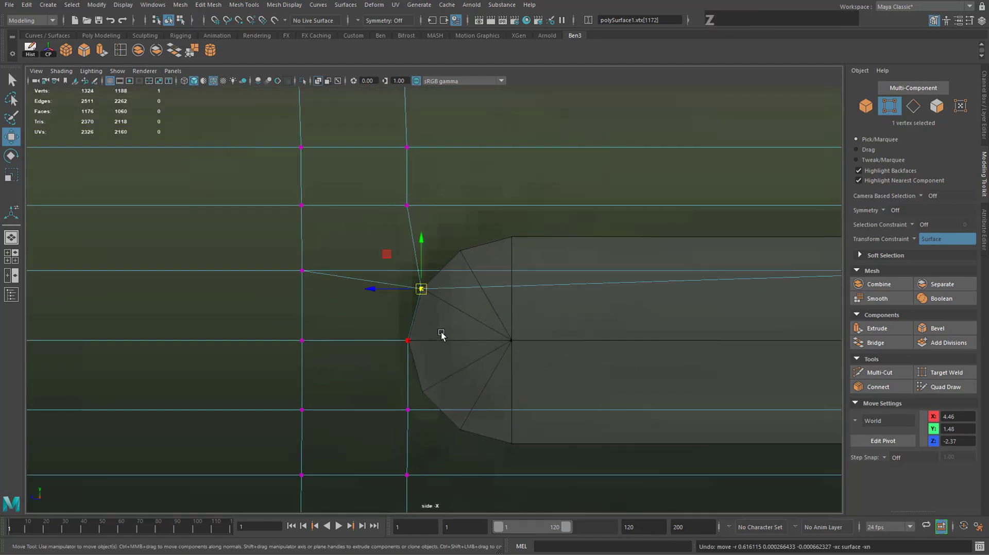
# Snap the vertex above the button tip exactly to the template corner, first along Z and separately along Y.
pyautogui.scroll(4, 423, 325)
pyautogui.scroll(-13, 403, 307)
pyautogui.scroll(10, 432, 324)
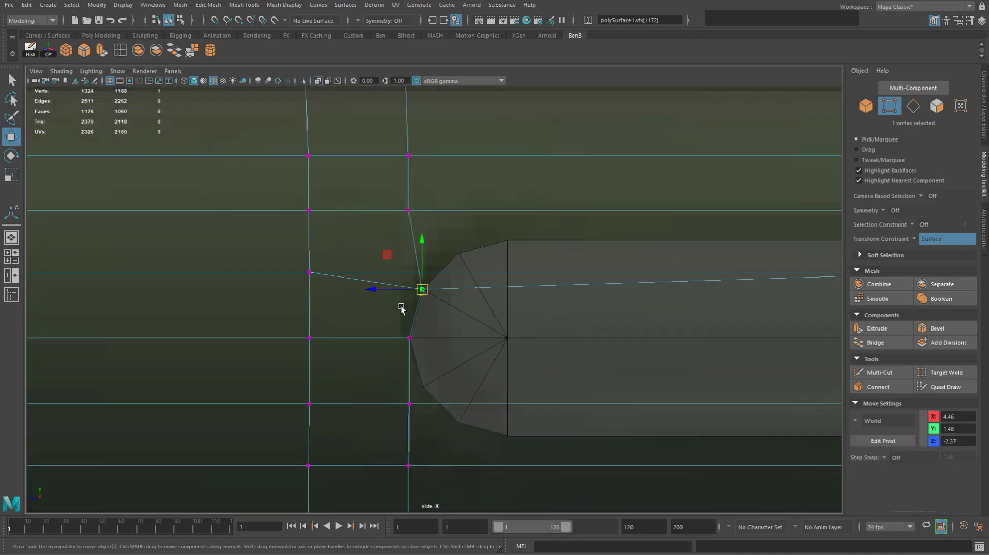
pyautogui.press('v')
pyautogui.moveTo(439, 293); pyautogui.dragTo(417, 282)
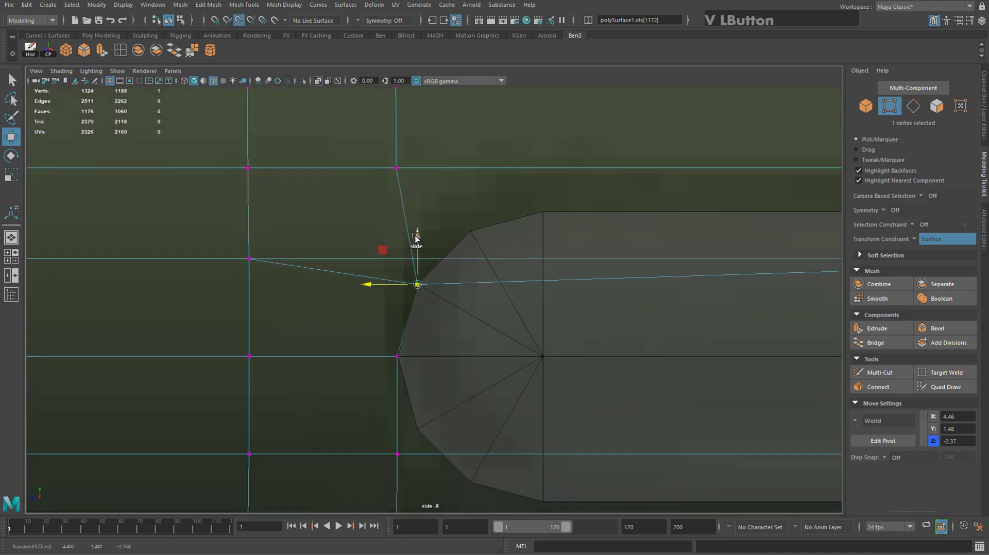
pyautogui.moveTo(416, 235); pyautogui.dragTo(416, 283)
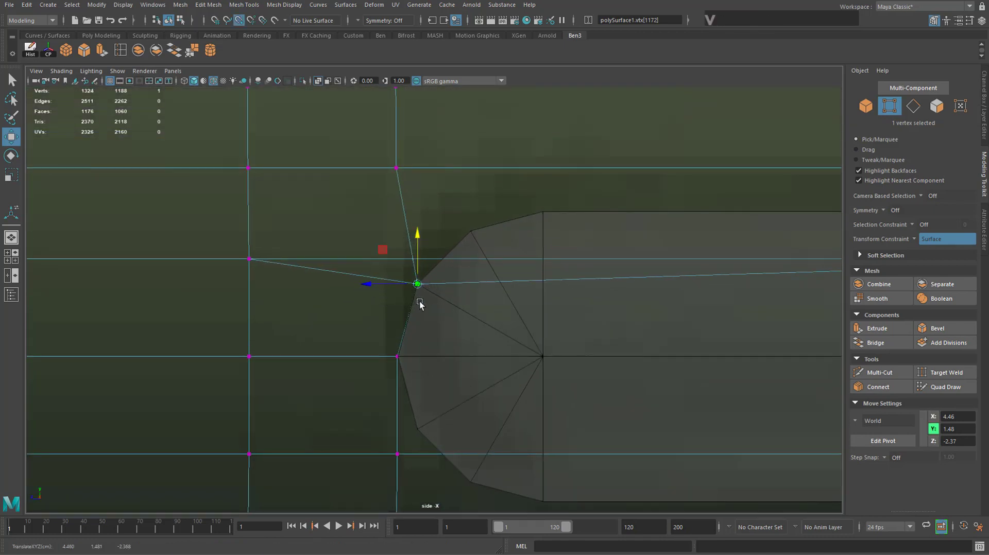
# Snap the next vertex up the same edge loop to the following corner of the template's rounded end, along Z and Y.
pyautogui.click(403, 173)
pyautogui.moveTo(399, 117); pyautogui.dragTo(447, 219)
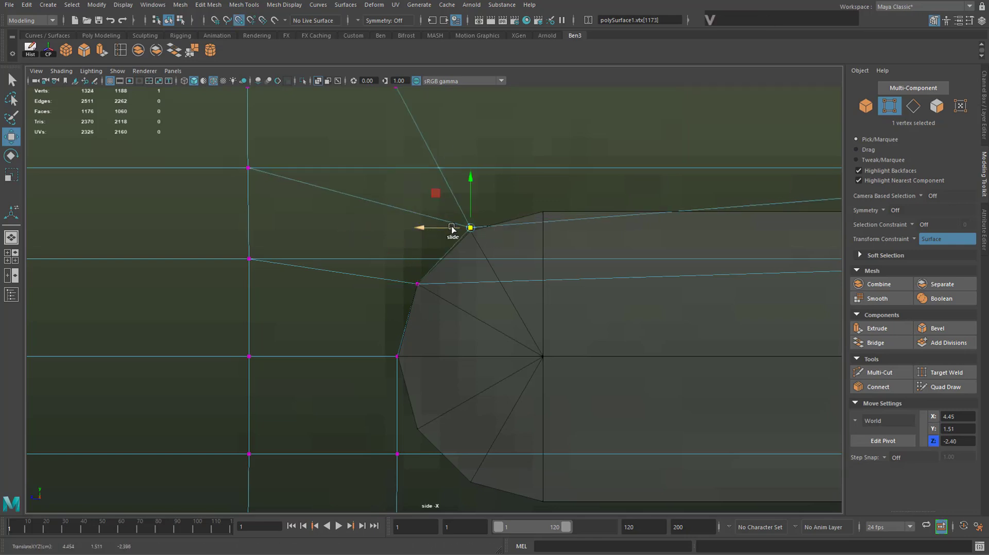
pyautogui.moveTo(471, 183); pyautogui.dragTo(472, 228)
# Snap the vertex just below the button tip to the first lower corner of the template's rounded end.
pyautogui.keyDown('alt'); pyautogui.moveTo(483, 360); pyautogui.dragTo(476, 267, button='middle'); pyautogui.keyUp('alt')
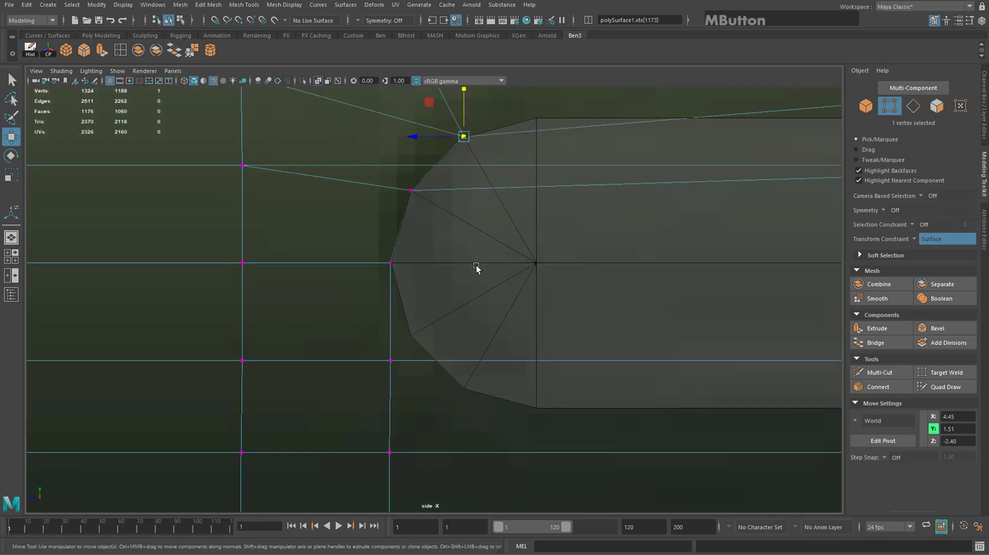
pyautogui.click(399, 360)
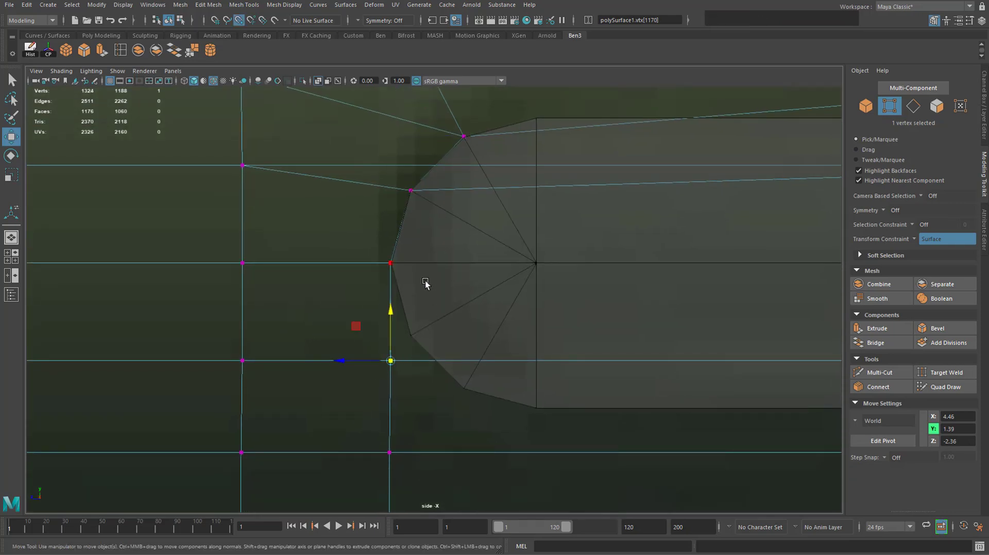
pyautogui.moveTo(395, 309); pyautogui.dragTo(379, 340)
pyautogui.keyDown('alt'); pyautogui.moveTo(516, 221); pyautogui.dragTo(450, 279, button='middle'); pyautogui.keyUp('alt')
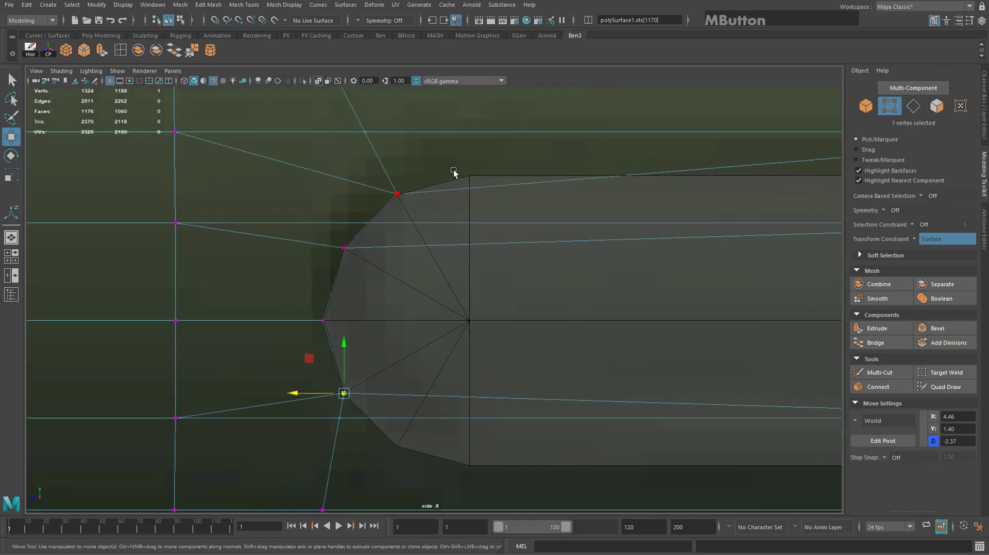
# Return to object selection in the four-view layout and clear the buttontemplate layer's Reference display type.
pyautogui.click(121, 51)
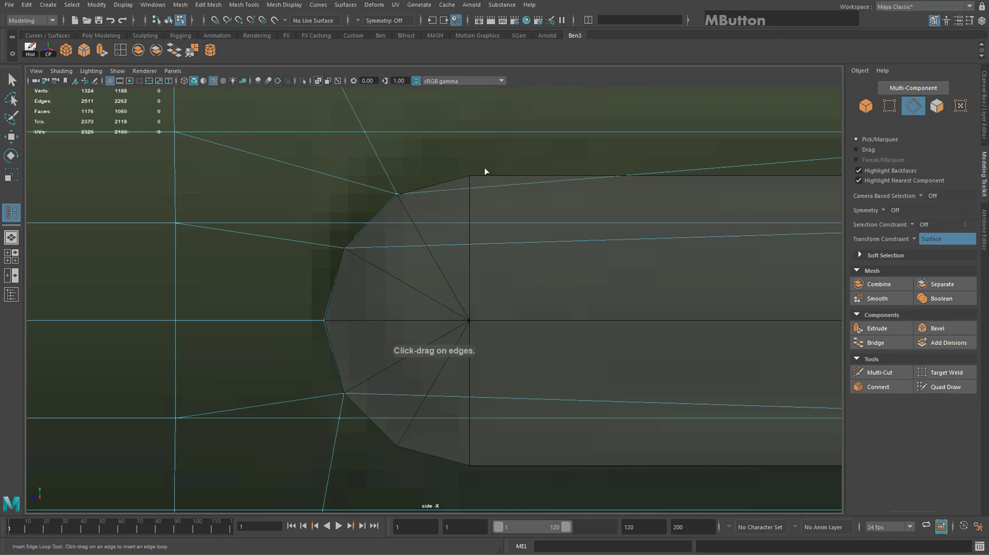
pyautogui.click(121, 51)
pyautogui.press('space')
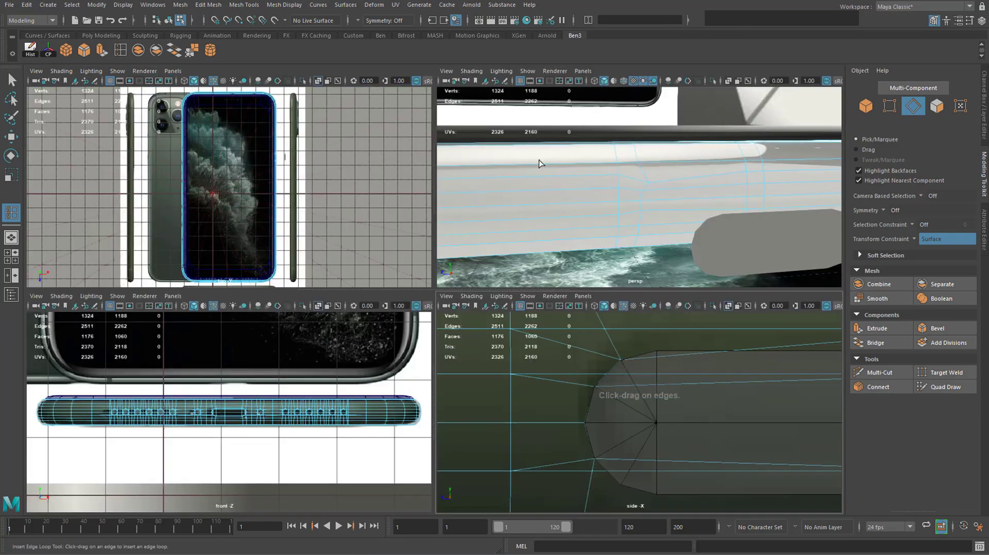
pyautogui.press('q')
pyautogui.moveTo(761, 248); pyautogui.dragTo(799, 239, button='right')
pyautogui.click(762, 244)
pyautogui.press('w')
pyautogui.click(731, 198)
pyautogui.click(983, 105)
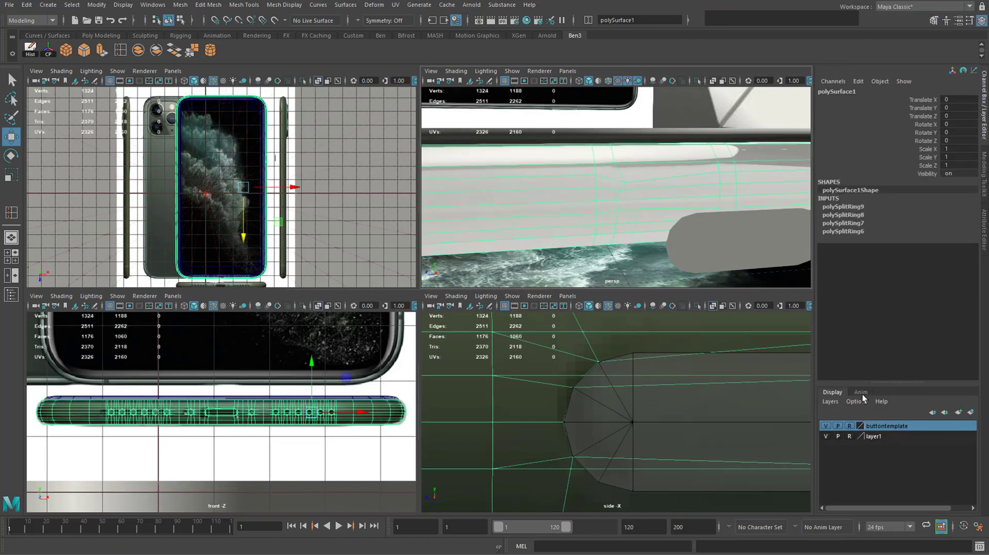
pyautogui.click(848, 426)
# Move the pill-shaped template along X to about 4.226, close to the phone's side, and turn on wireframe on shaded in the perspective view.
pyautogui.click(707, 245)
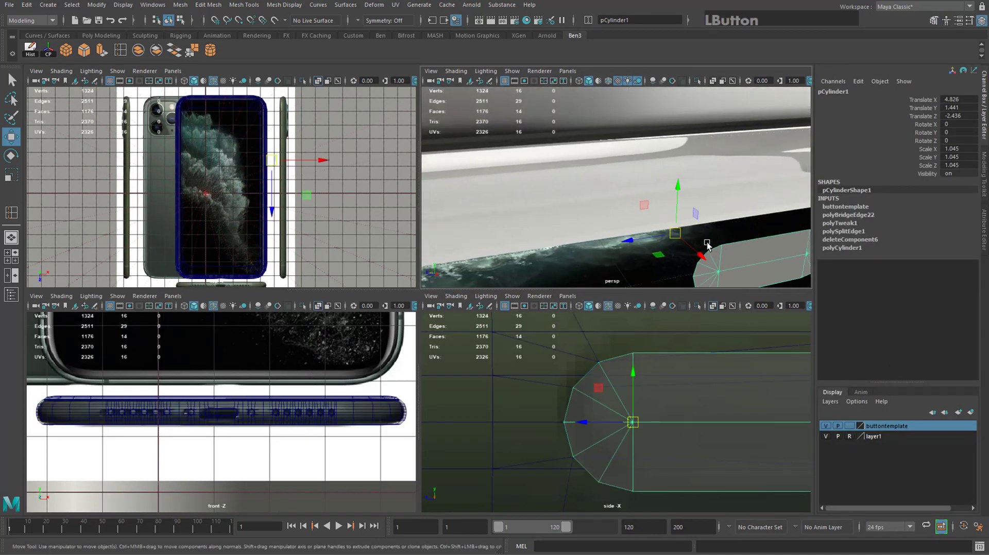
pyautogui.moveTo(707, 245)
pyautogui.mouseDown()
pyautogui.moveTo(596, 194)
pyautogui.moveTo(611, 206)
pyautogui.moveTo(604, 196)
pyautogui.mouseUp()
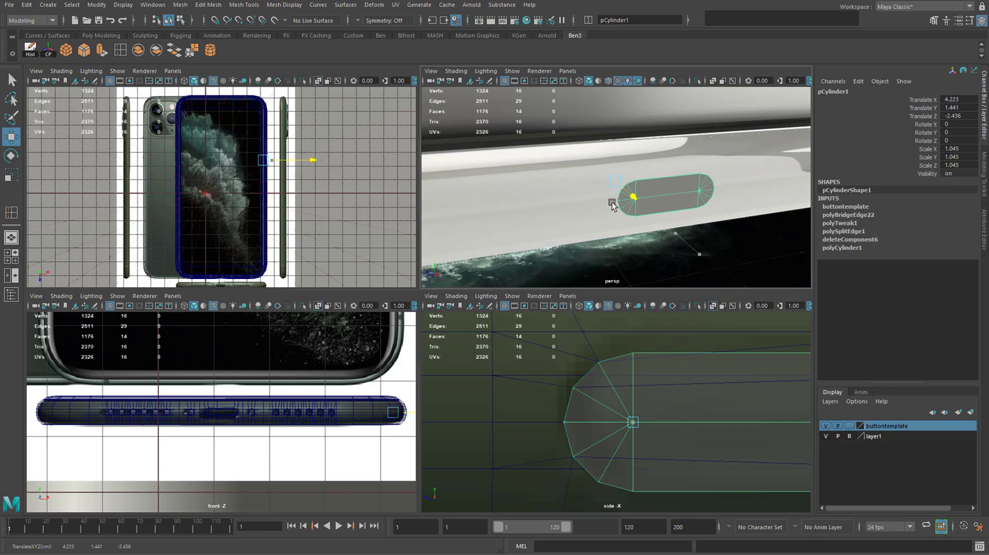
pyautogui.click(609, 82)
pyautogui.keyDown('alt'); pyautogui.moveTo(658, 237); pyautogui.dragTo(640, 221); pyautogui.keyUp('alt')
pyautogui.keyDown('alt'); pyautogui.moveTo(640, 220); pyautogui.dragTo(721, 221, button='right'); pyautogui.keyUp('alt')
pyautogui.keyDown('alt'); pyautogui.moveTo(721, 222); pyautogui.dragTo(611, 190, button='middle'); pyautogui.keyUp('alt')
pyautogui.keyDown('alt'); pyautogui.moveTo(611, 190); pyautogui.dragTo(597, 190, button='right'); pyautogui.keyUp('alt')
pyautogui.moveTo(597, 190)
pyautogui.keyDown('alt'); pyautogui.mouseDown()
pyautogui.moveTo(625, 218)
pyautogui.moveTo(533, 170)
pyautogui.mouseUp(); pyautogui.keyUp('alt')
pyautogui.keyDown('alt'); pyautogui.moveTo(533, 170); pyautogui.dragTo(605, 225, button='middle'); pyautogui.keyUp('alt')
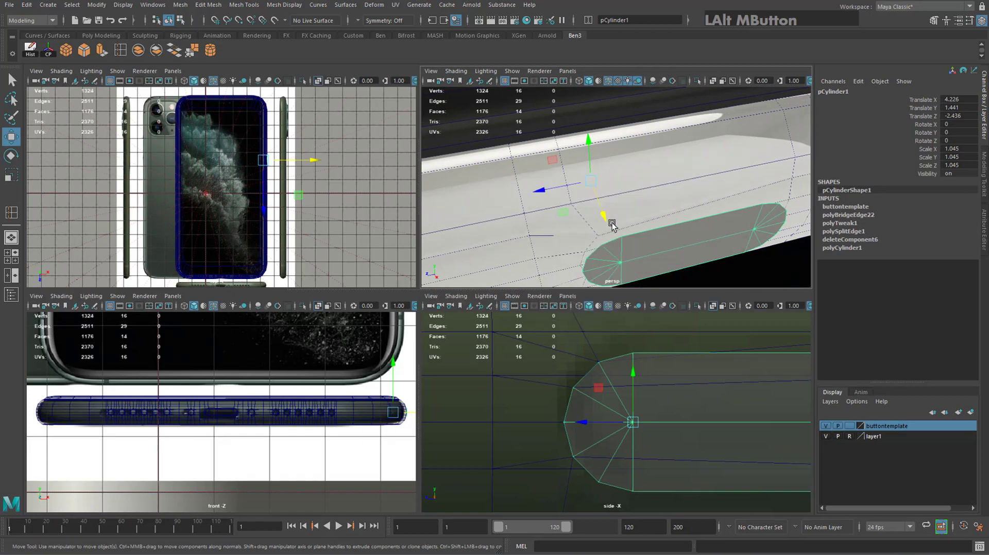
# Insert a vertical edge loop on the phone body across the button area, between the template's two rounded ends.
pyautogui.press('space')
pyautogui.keyDown('alt'); pyautogui.moveTo(523, 309); pyautogui.dragTo(580, 228, button='middle'); pyautogui.keyUp('alt')
pyautogui.moveTo(499, 292)
pyautogui.keyDown('alt'); pyautogui.mouseDown()
pyautogui.moveTo(474, 279)
pyautogui.moveTo(507, 280)
pyautogui.mouseUp(); pyautogui.keyUp('alt')
pyautogui.click(120, 50)
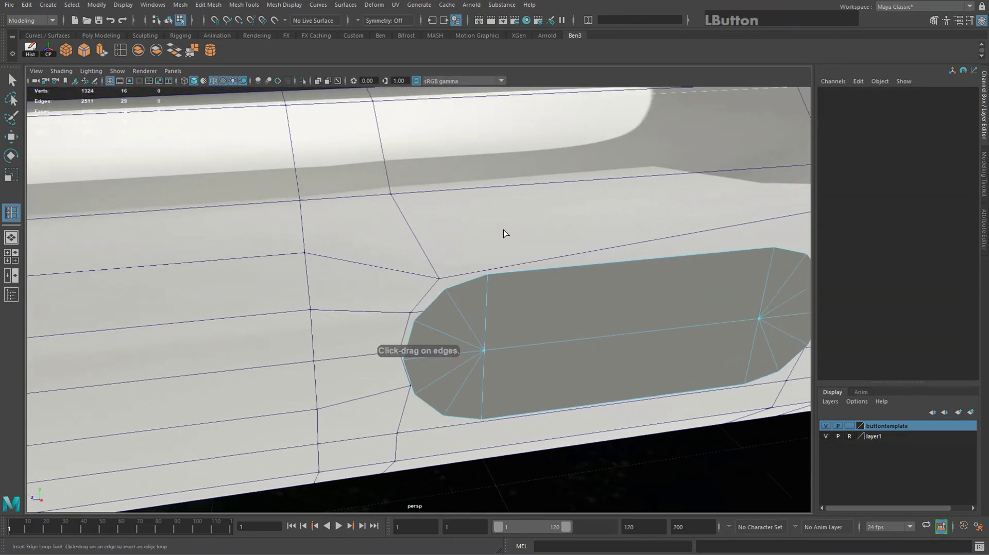
pyautogui.press('space')
pyautogui.moveTo(633, 132)
pyautogui.mouseDown()
pyautogui.moveTo(649, 134)
pyautogui.moveTo(626, 132)
pyautogui.mouseUp()
pyautogui.hotkey('ctrl', 'z')
pyautogui.hotkey('ctrl', 'z')
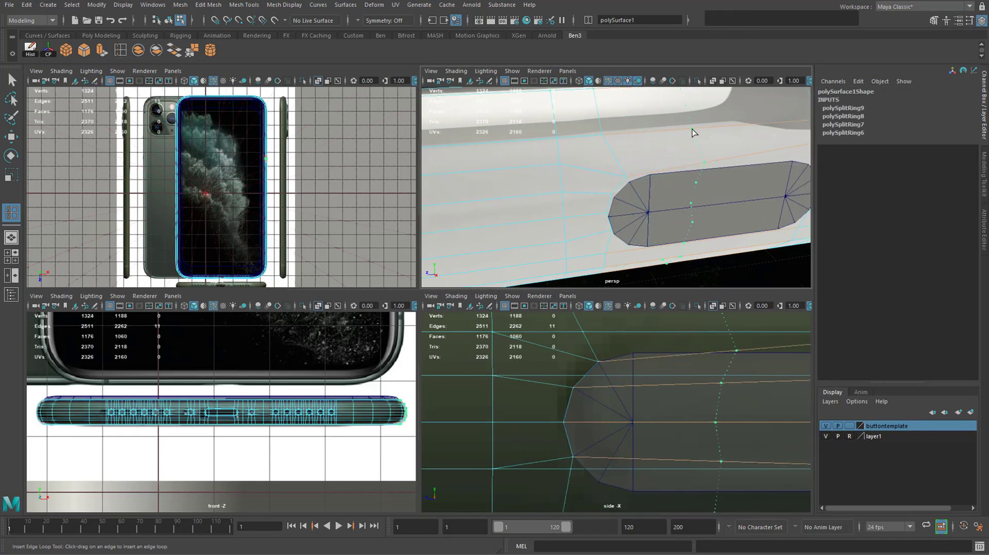
pyautogui.click(693, 129)
# Flatten the new edge loop along Z and snap it to the template line where the rounded end begins, Z -2.436.
pyautogui.press('r')
pyautogui.moveTo(640, 194); pyautogui.dragTo(730, 189)
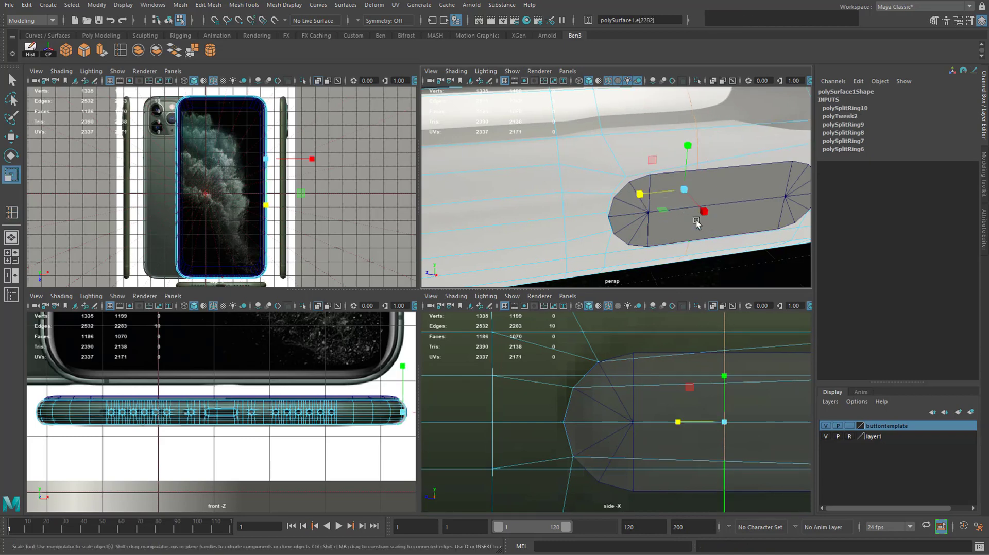
pyautogui.press('w')
pyautogui.keyDown('ctrl'); pyautogui.keyDown('shift'); pyautogui.moveTo(638, 195); pyautogui.dragTo(597, 202); pyautogui.keyUp('shift'); pyautogui.keyUp('ctrl')
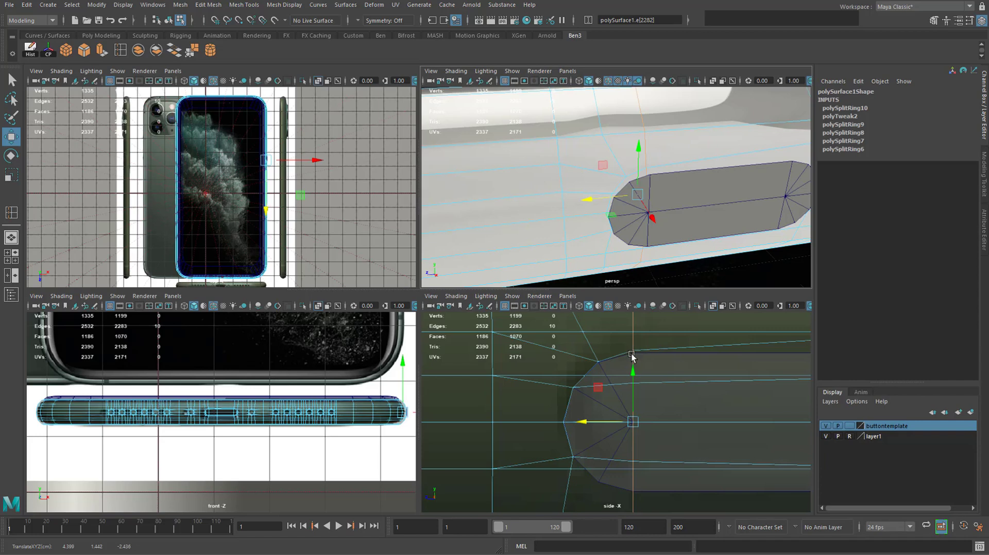
# In the side view, move the new loop's vertex nearest the template's upper edge along Y onto the corner where the rounded end begins.
pyautogui.press('space')
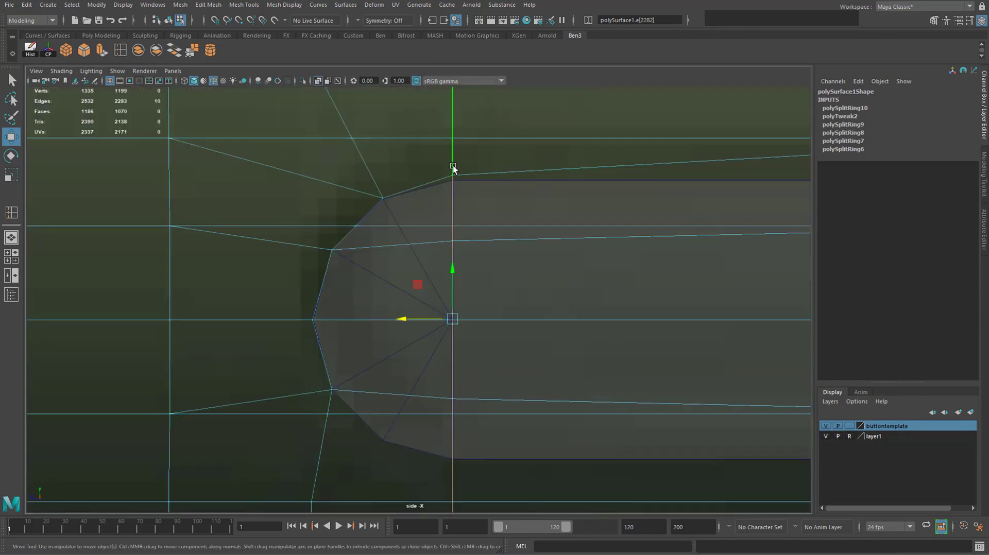
pyautogui.moveTo(452, 176); pyautogui.dragTo(412, 174, button='right')
pyautogui.click(452, 176)
pyautogui.keyDown('ctrl'); pyautogui.keyDown('shift'); pyautogui.moveTo(456, 132); pyautogui.dragTo(457, 136); pyautogui.keyUp('shift'); pyautogui.keyUp('ctrl')
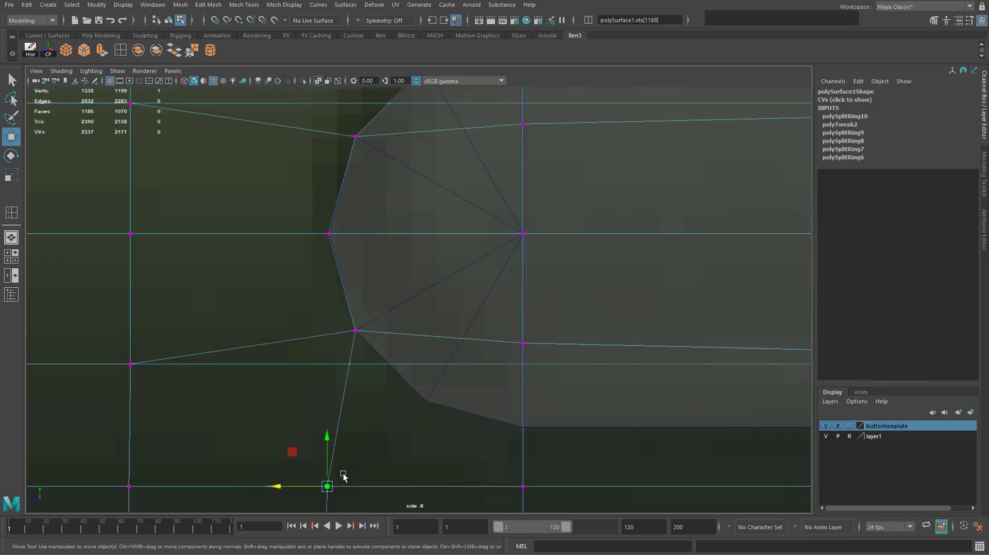
# Snap the two remaining lower vertices to the template's corners: the rounded end's second lower corner and the start of the straight lower edge.
pyautogui.moveTo(319, 450); pyautogui.dragTo(378, 410)
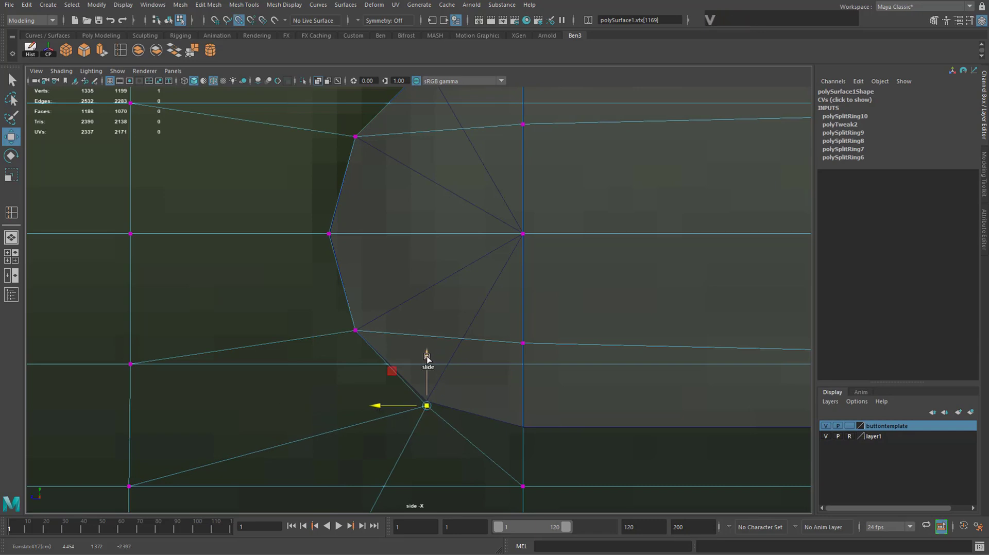
pyautogui.press('v')
pyautogui.moveTo(428, 356); pyautogui.dragTo(430, 352)
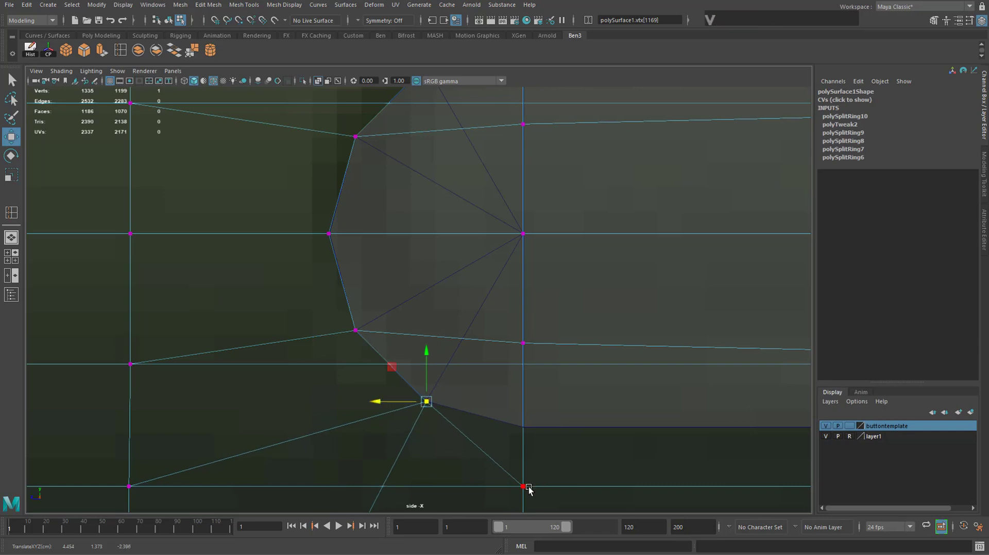
pyautogui.click(523, 487)
pyautogui.moveTo(524, 437); pyautogui.dragTo(531, 397)
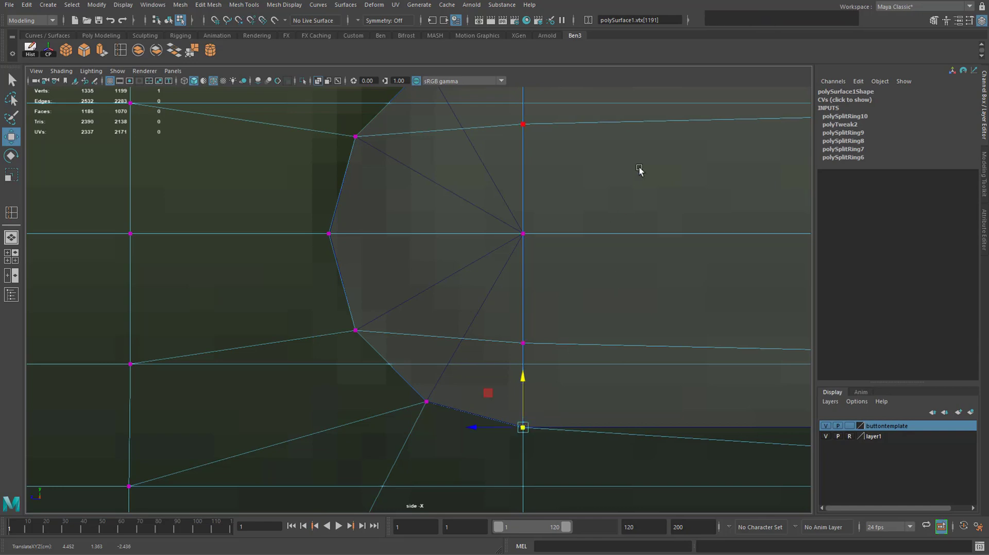
# Return to the perspective view framed on the button area, select the template shape, and hide the buttontemplate layer.
pyautogui.scroll(-5, 641, 170)
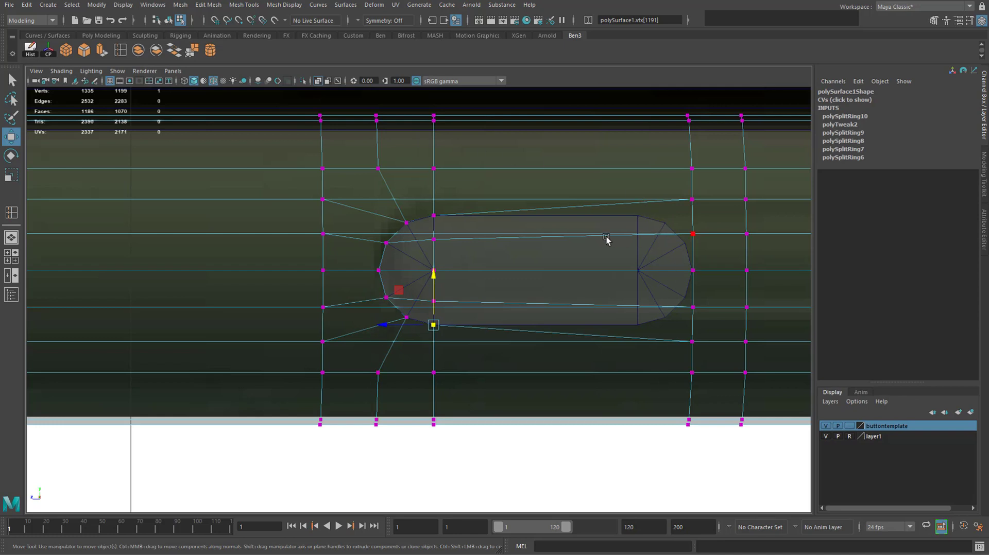
pyautogui.click(698, 201)
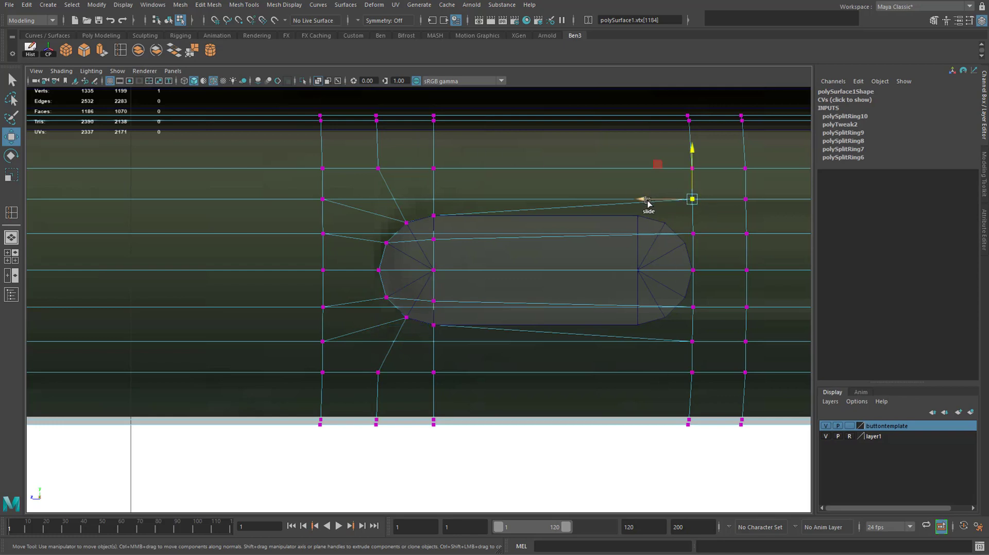
pyautogui.press('space')
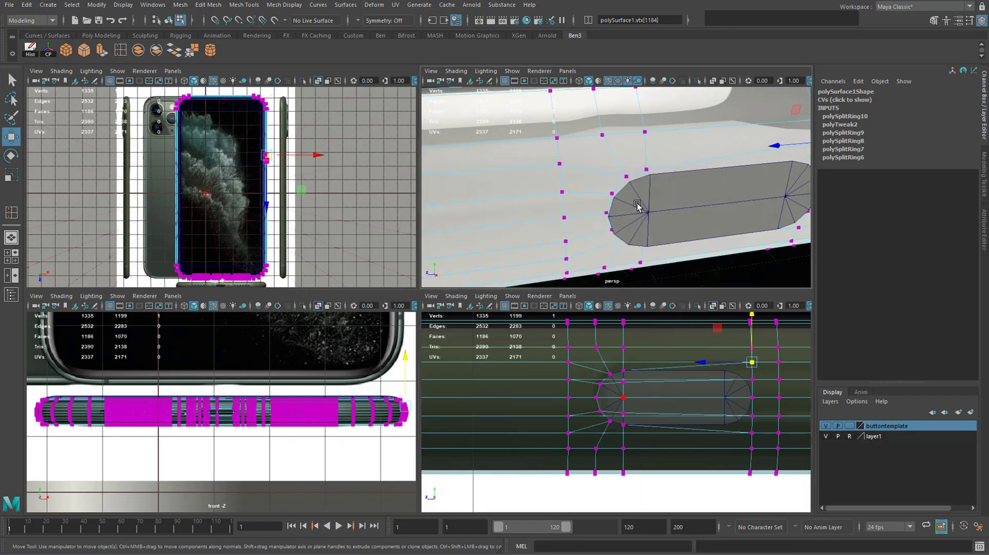
pyautogui.press('space')
pyautogui.press('f')
pyautogui.keyDown('alt'); pyautogui.moveTo(515, 331); pyautogui.dragTo(487, 329); pyautogui.keyUp('alt')
pyautogui.moveTo(487, 330); pyautogui.dragTo(504, 326, button='right')
pyautogui.click(502, 325)
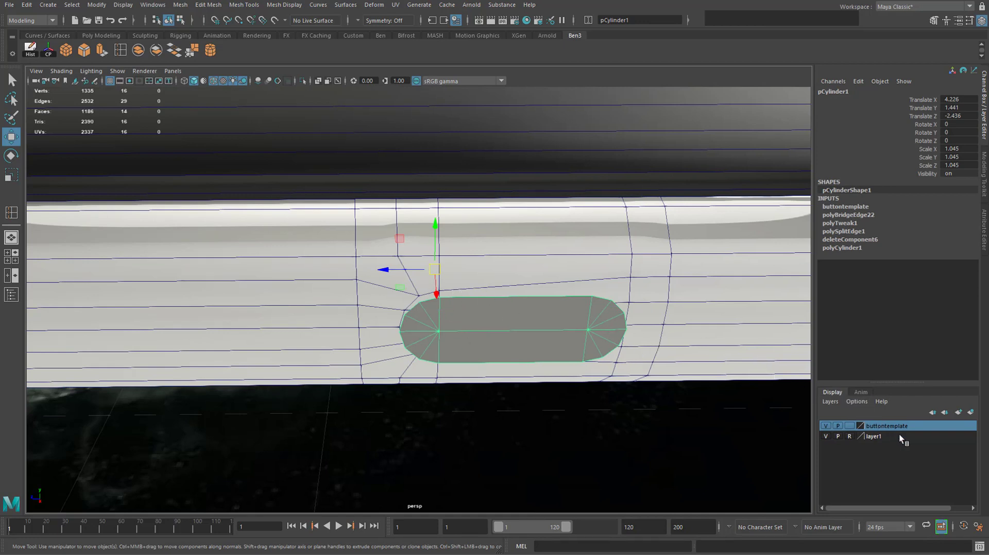
pyautogui.click(825, 426)
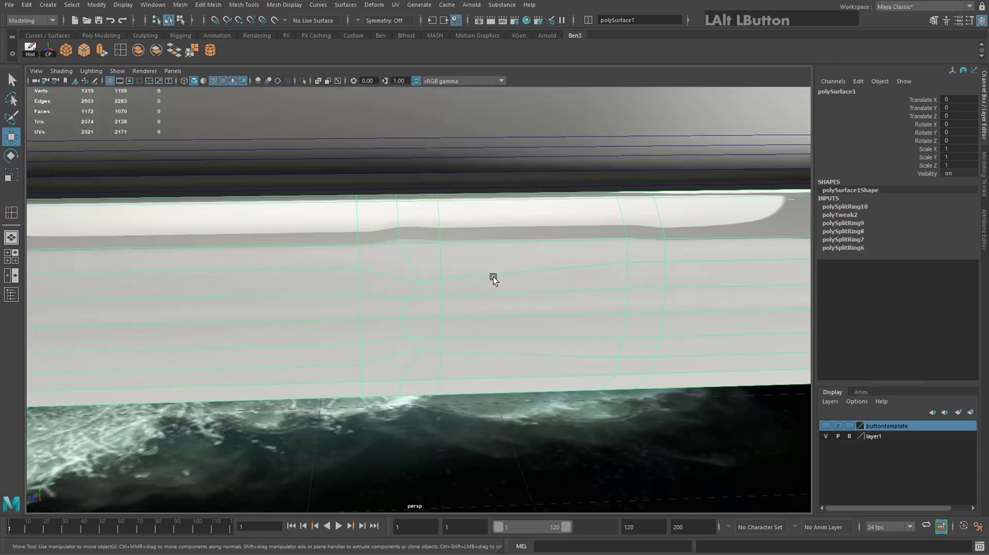
# Delete the four faces inside the outlined rounded end of the button on the phone body.
pyautogui.keyDown('alt'); pyautogui.moveTo(495, 278); pyautogui.dragTo(470, 270); pyautogui.keyUp('alt')
pyautogui.moveTo(470, 271); pyautogui.dragTo(466, 304, button='right')
pyautogui.click(418, 285)
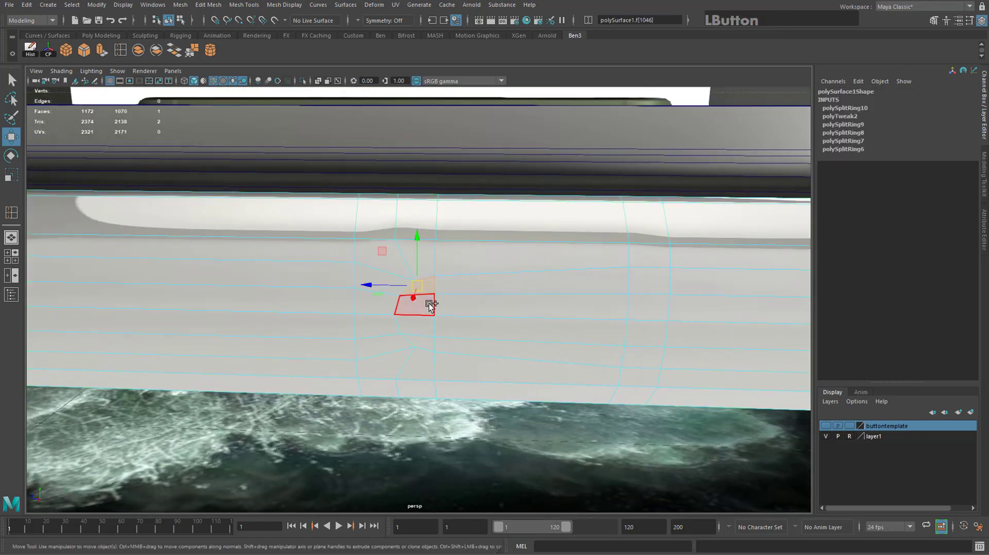
pyautogui.keyDown('shift'); pyautogui.click(429, 304); pyautogui.keyUp('shift')
pyautogui.keyDown('shift'); pyautogui.click(430, 325); pyautogui.keyUp('shift')
pyautogui.keyDown('shift'); pyautogui.click(431, 340); pyautogui.keyUp('shift')
pyautogui.press('Delete')
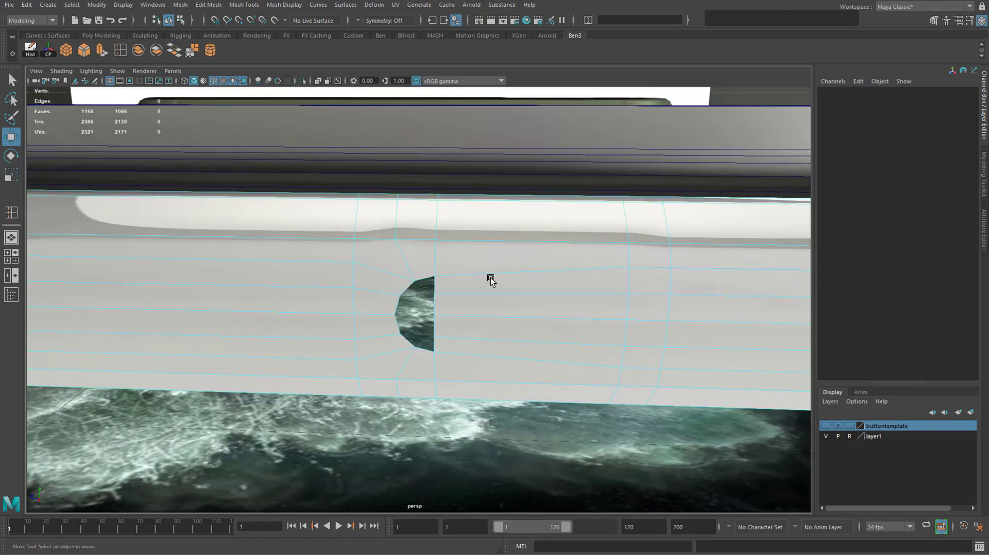
# Delete the two full columns of side faces beyond the rounded cutout, leaving a gap in the phone's frame.
pyautogui.scroll(-4, 490, 273)
pyautogui.keyDown('alt'); pyautogui.moveTo(490, 268); pyautogui.dragTo(465, 280); pyautogui.keyUp('alt')
pyautogui.moveTo(469, 258); pyautogui.dragTo(479, 325)
pyautogui.press('Delete')
pyautogui.keyDown('alt'); pyautogui.moveTo(487, 278); pyautogui.dragTo(533, 263); pyautogui.keyUp('alt')
pyautogui.click(537, 255)
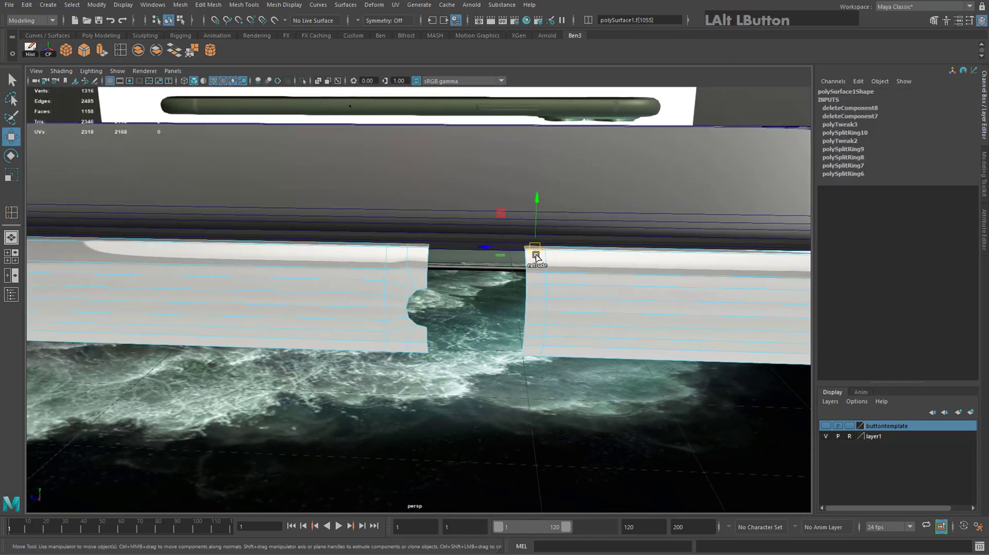
pyautogui.keyDown('shift'); pyautogui.doubleClick(532, 267); pyautogui.keyUp('shift')
pyautogui.press('Delete')
# Duplicate the phone body and move the copy along Z to a Translate Z of -0.275.
pyautogui.moveTo(506, 324); pyautogui.dragTo(518, 312, button='right')
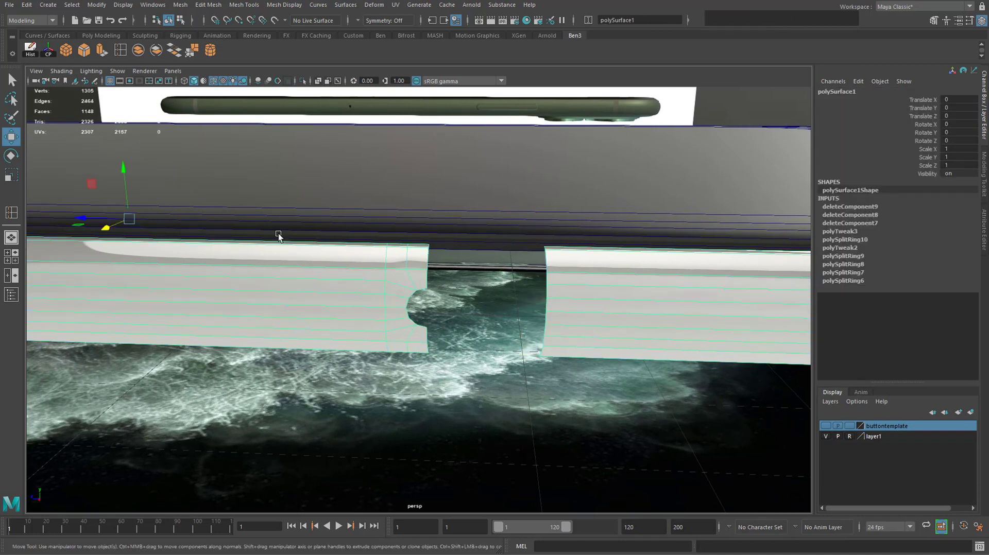
pyautogui.hotkey('ctrl', 'd')
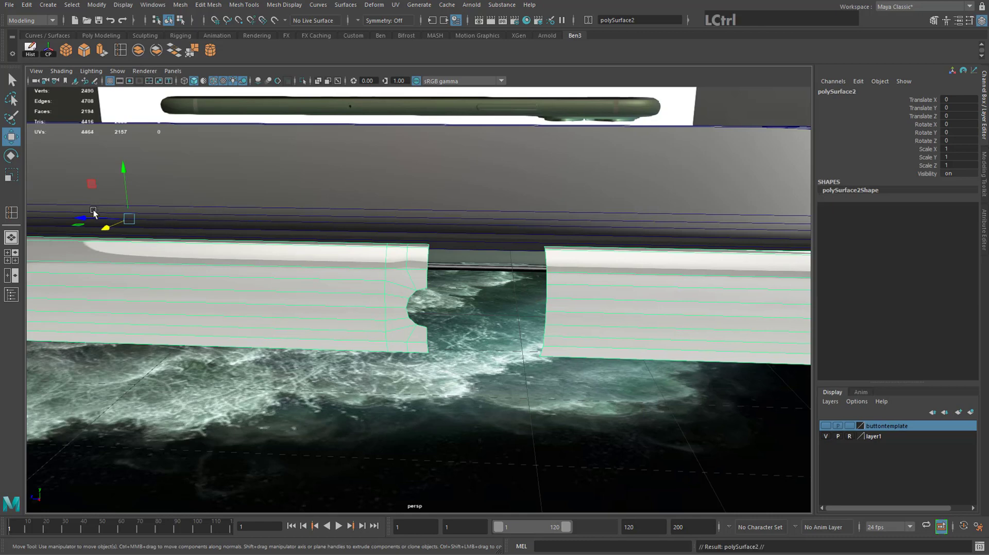
pyautogui.moveTo(89, 216); pyautogui.dragTo(314, 229)
pyautogui.hotkey('ctrl', 'z')
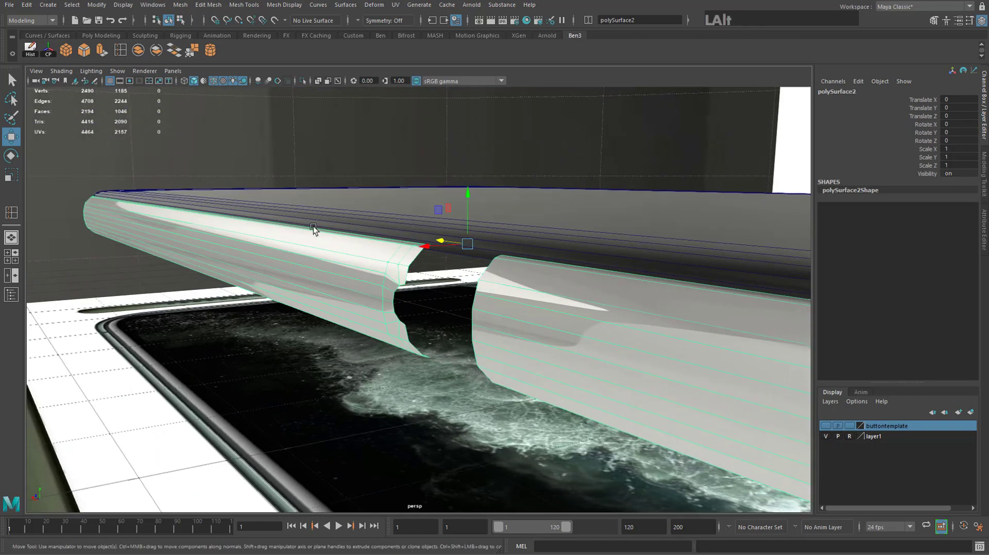
pyautogui.keyDown('alt'); pyautogui.moveTo(423, 246); pyautogui.dragTo(301, 187); pyautogui.keyUp('alt')
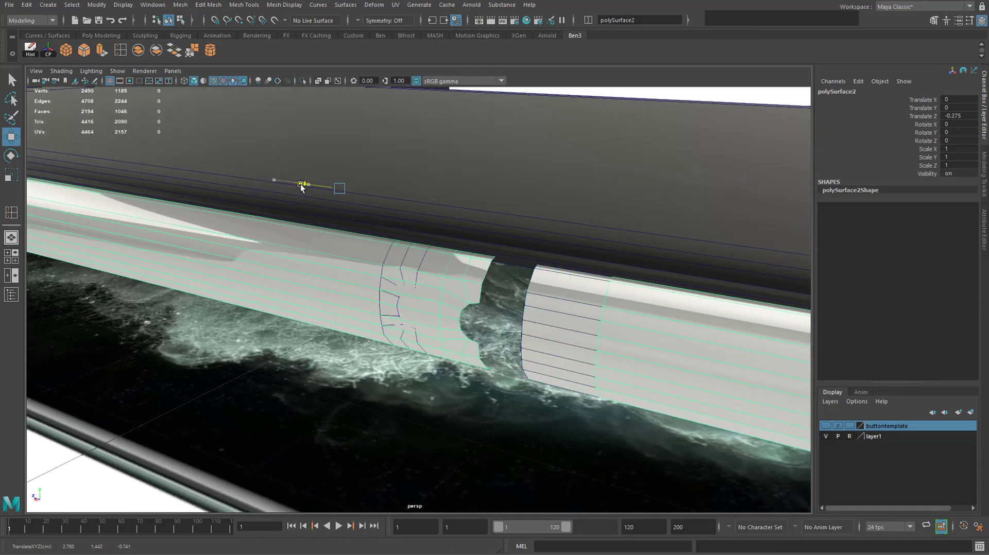
# In wireframe display, select only the duplicate's faces in the two columns around the rounded cutout.
pyautogui.keyDown('alt'); pyautogui.moveTo(427, 255); pyautogui.dragTo(474, 279); pyautogui.keyUp('alt')
pyautogui.moveTo(474, 279); pyautogui.dragTo(473, 304, button='right')
pyautogui.keyDown('alt'); pyautogui.moveTo(468, 291); pyautogui.dragTo(513, 296); pyautogui.keyUp('alt')
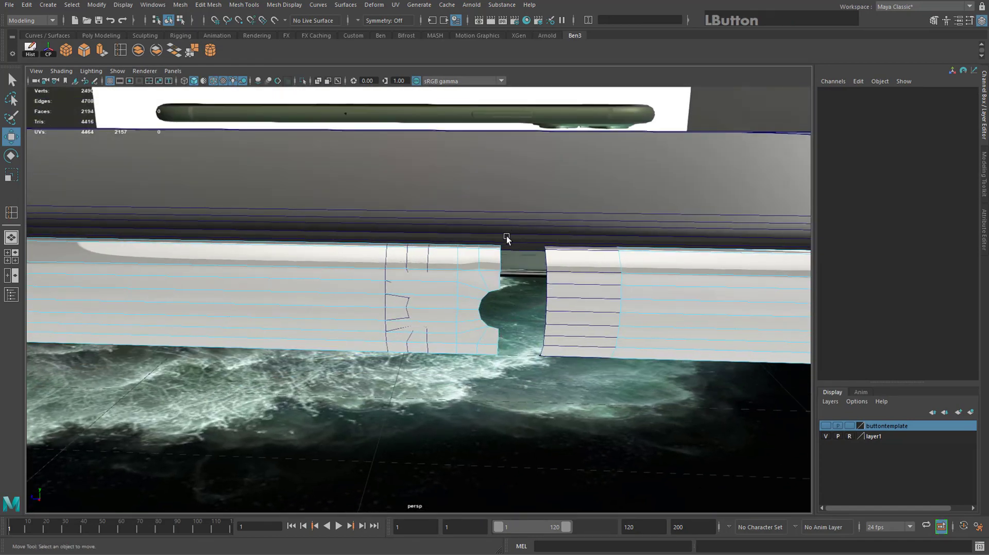
pyautogui.keyDown('alt'); pyautogui.moveTo(507, 237); pyautogui.dragTo(464, 370); pyautogui.keyUp('alt')
pyautogui.press('4')
pyautogui.moveTo(475, 329)
pyautogui.keyDown('alt'); pyautogui.mouseDown()
pyautogui.moveTo(476, 308)
pyautogui.moveTo(474, 318)
pyautogui.mouseUp(); pyautogui.keyUp('alt')
pyautogui.keyDown('shift'); pyautogui.moveTo(518, 175); pyautogui.dragTo(509, 296); pyautogui.keyUp('shift')
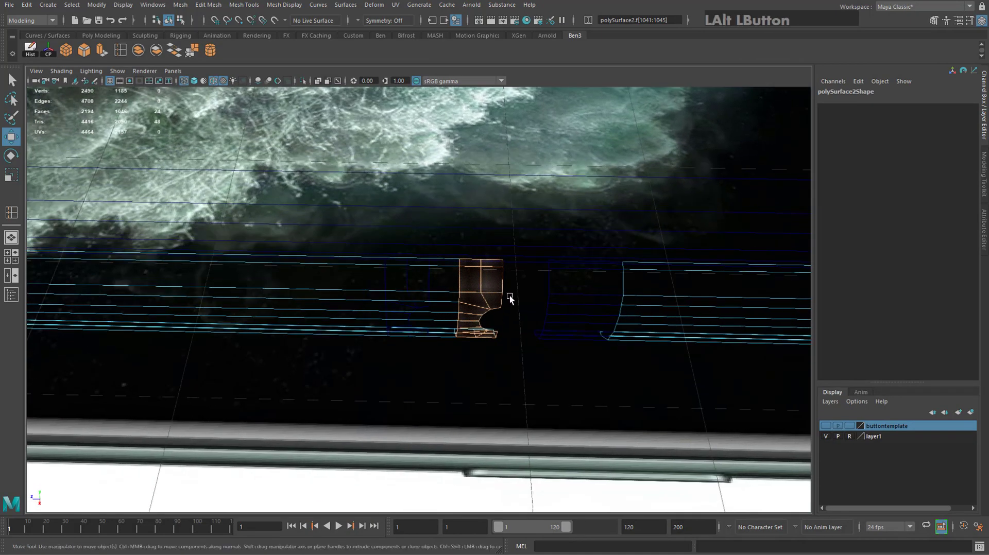
pyautogui.moveTo(518, 217); pyautogui.dragTo(243, 200)
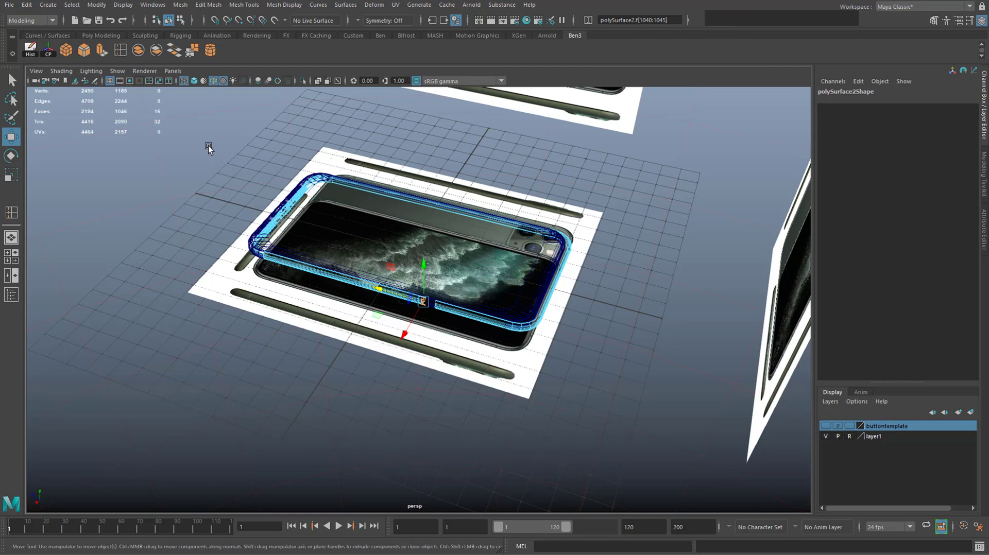
# Invert the duplicate's face selection and delete the faces, keeping only the piece around the rounded cutout.
pyautogui.keyDown('shift'); pyautogui.moveTo(196, 143); pyautogui.dragTo(626, 435); pyautogui.keyUp('shift')
pyautogui.scroll(-5, 397, 353)
pyautogui.scroll(14, 423, 318)
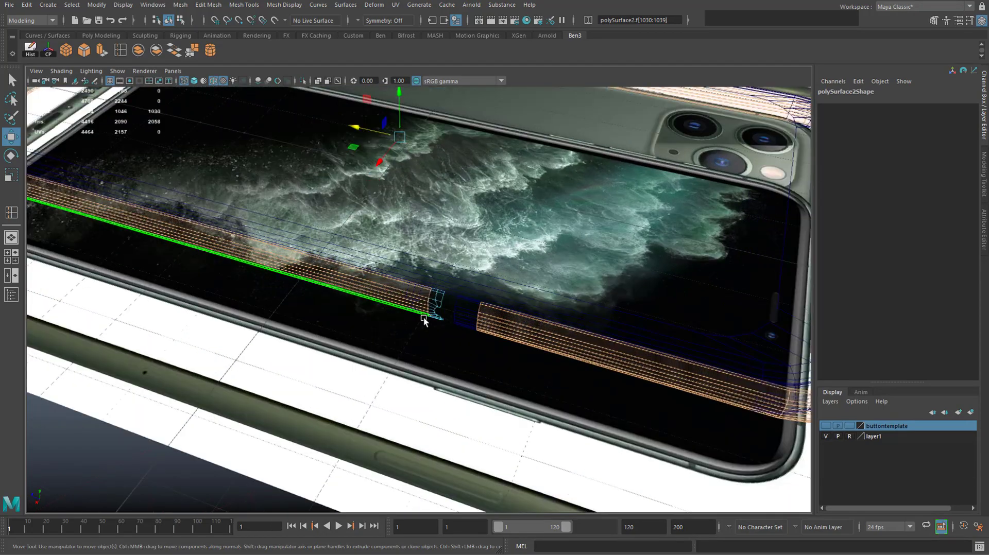
pyautogui.keyDown('alt'); pyautogui.moveTo(445, 301); pyautogui.dragTo(505, 292); pyautogui.keyUp('alt')
pyautogui.moveTo(553, 223); pyautogui.dragTo(470, 365)
pyautogui.scroll(5, 426, 366)
pyautogui.scroll(-16, 424, 363)
pyautogui.keyDown('alt'); pyautogui.moveTo(422, 312); pyautogui.dragTo(380, 305); pyautogui.keyUp('alt')
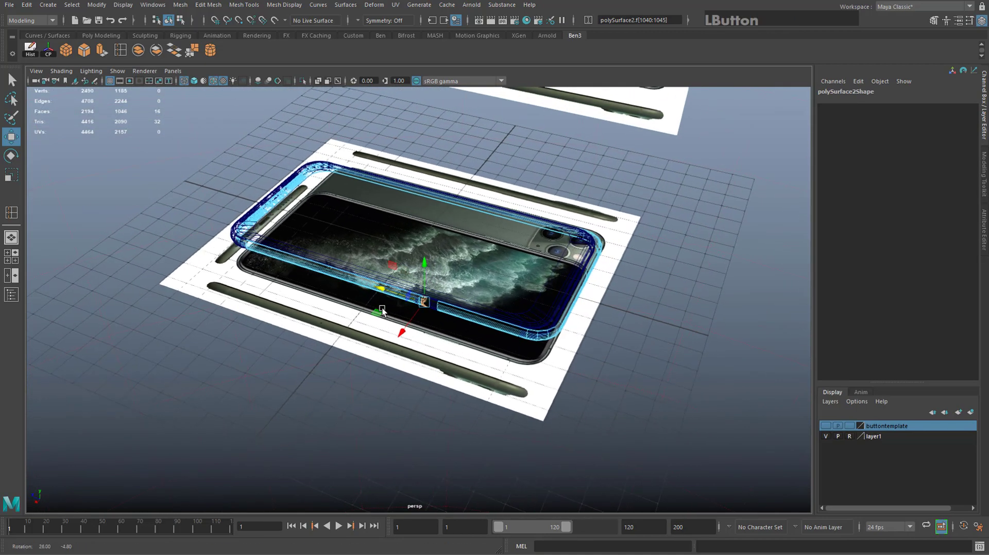
pyautogui.keyDown('shift'); pyautogui.moveTo(148, 141); pyautogui.dragTo(684, 433); pyautogui.keyUp('shift')
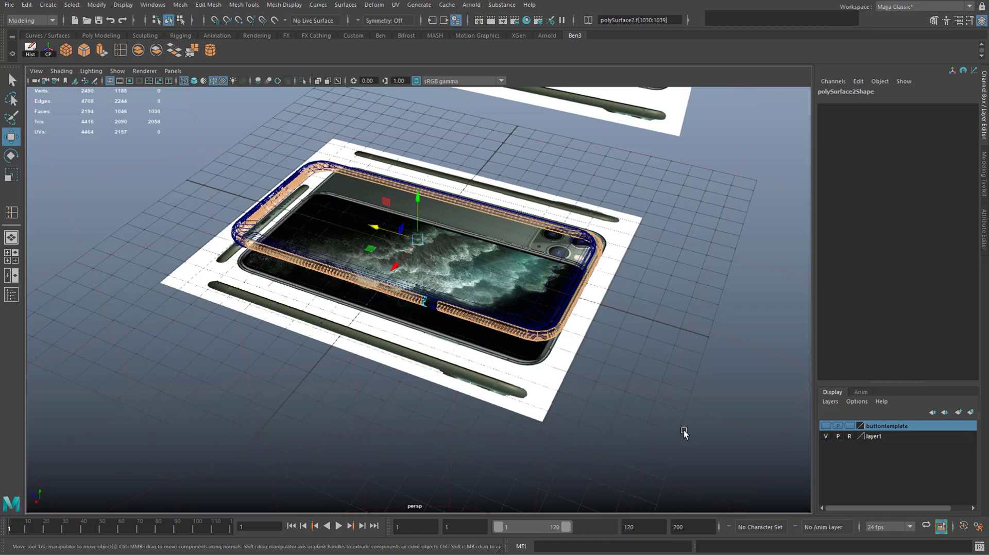
pyautogui.press('Delete')
# Restore the shaded, textured and lit display and move the copied cutout piece to a Translate Z of -0.354.
pyautogui.scroll(15, 475, 393)
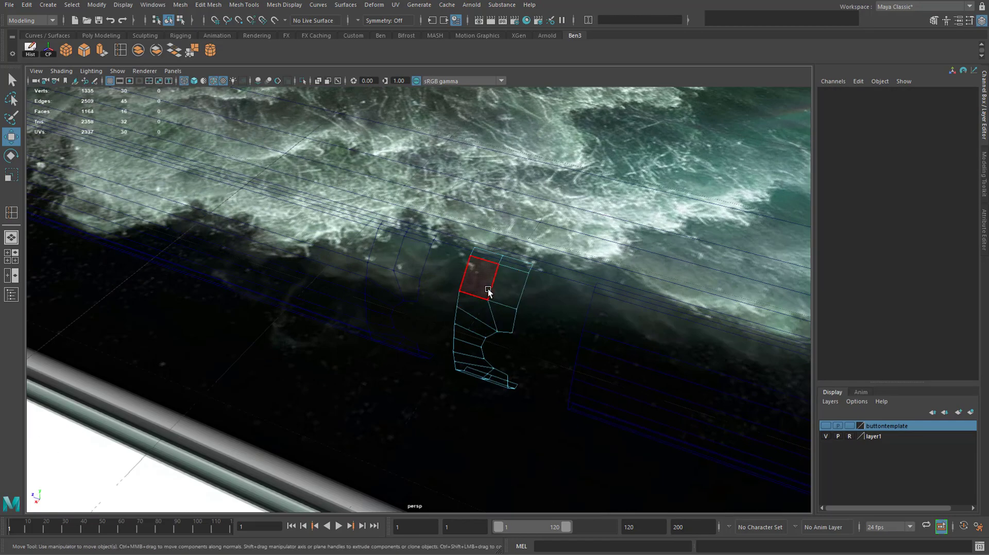
pyautogui.moveTo(488, 292); pyautogui.dragTo(537, 275, button='right')
pyautogui.press('5')
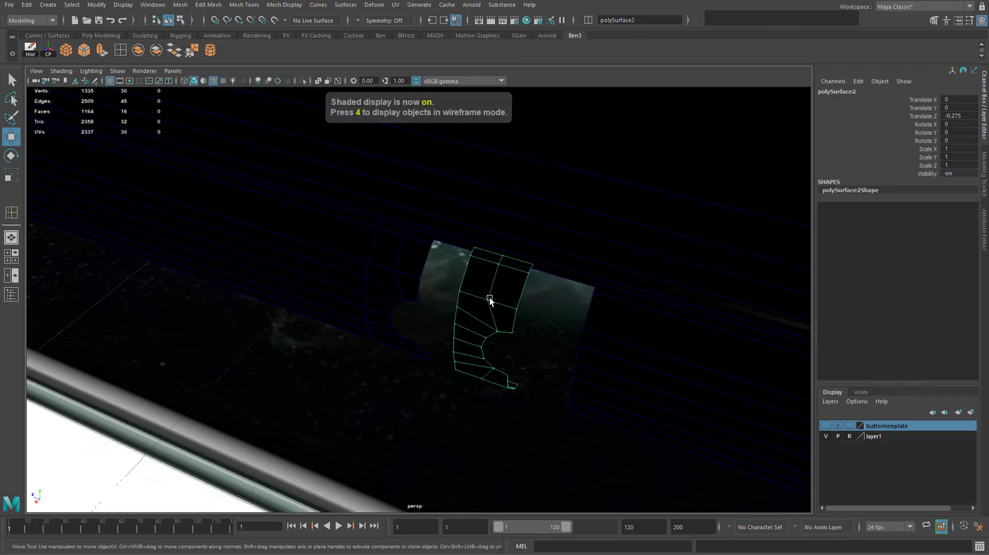
pyautogui.press('6')
pyautogui.moveTo(490, 298)
pyautogui.keyDown('alt'); pyautogui.mouseDown()
pyautogui.moveTo(518, 286)
pyautogui.moveTo(474, 297)
pyautogui.mouseUp(); pyautogui.keyUp('alt')
pyautogui.press('7')
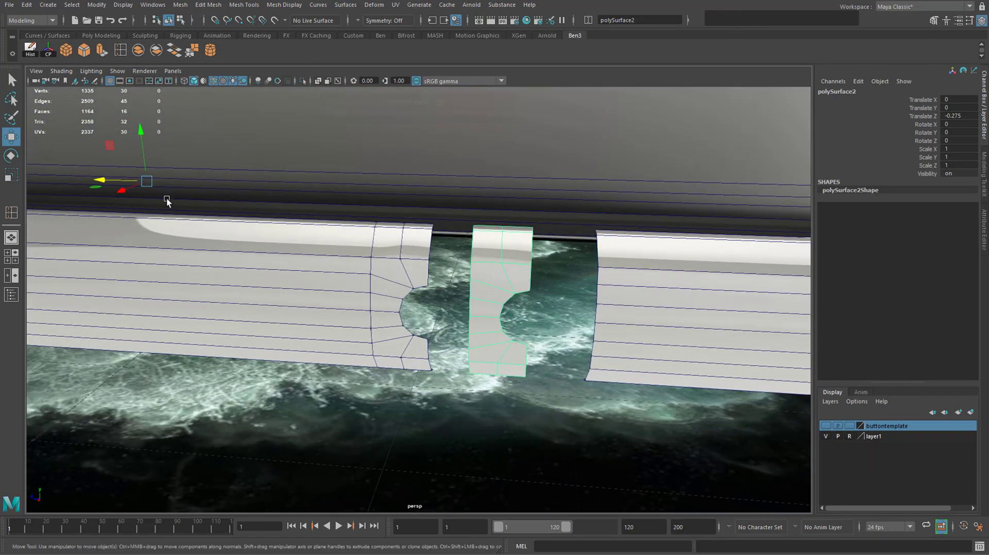
pyautogui.moveTo(91, 177)
pyautogui.mouseDown()
pyautogui.moveTo(122, 184)
pyautogui.moveTo(99, 184)
pyautogui.moveTo(109, 183)
pyautogui.mouseUp()
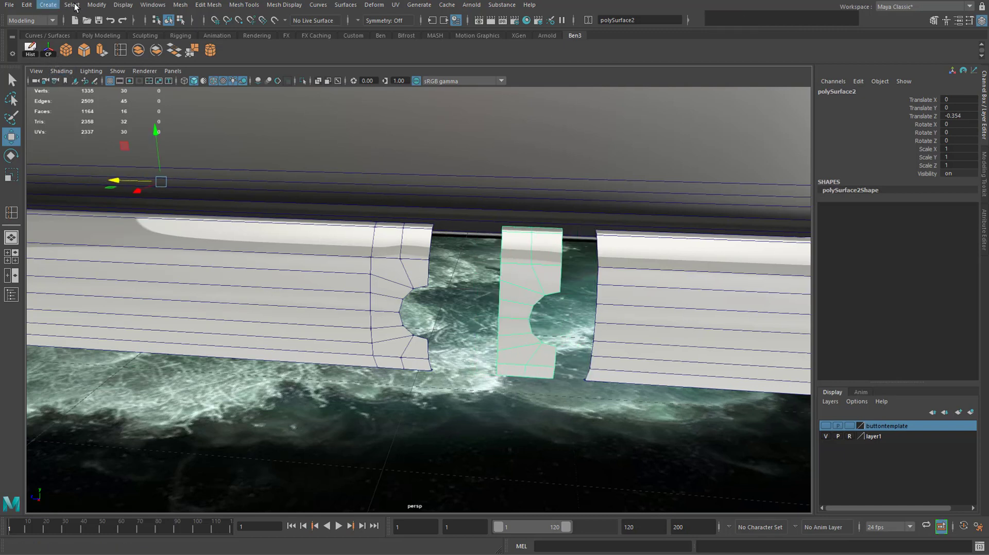
# Center the copied piece's pivot and mirror it with a Scale Z of -1 so its cutout faces the original.
pyautogui.click(97, 4)
pyautogui.moveTo(147, 252); pyautogui.dragTo(155, 71)
pyautogui.click(49, 49)
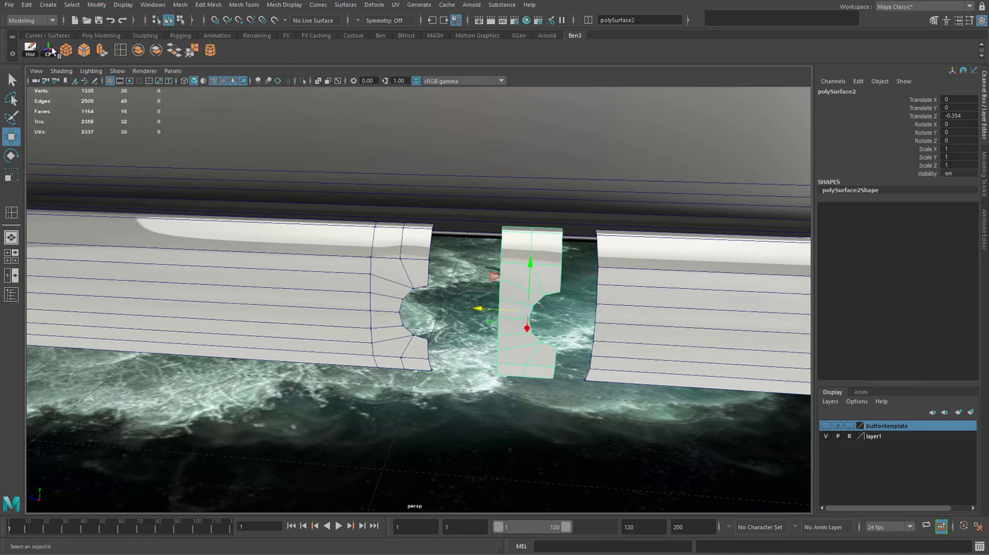
pyautogui.press('r')
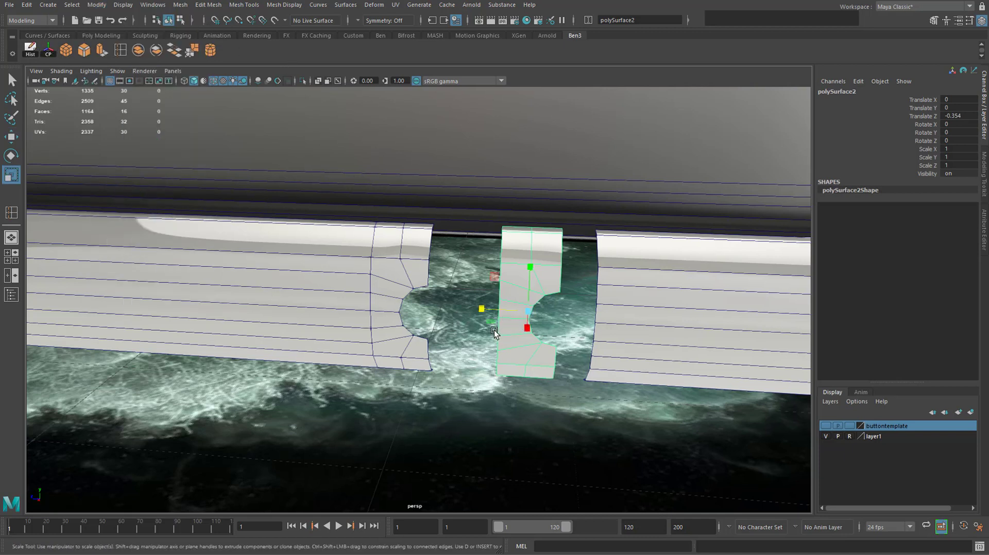
pyautogui.press('j')
pyautogui.moveTo(484, 315); pyautogui.dragTo(604, 323)
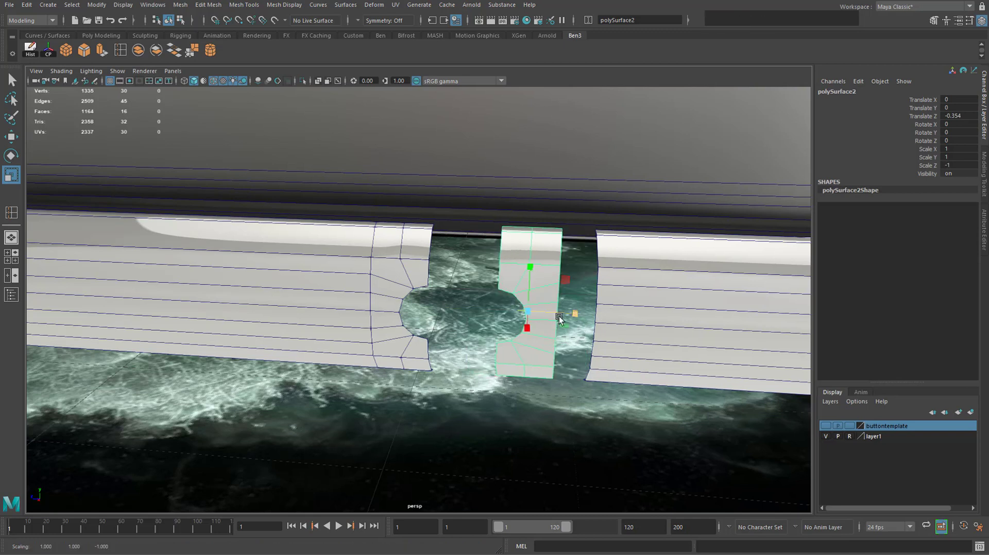
pyautogui.hotkey('ctrl', 'z')
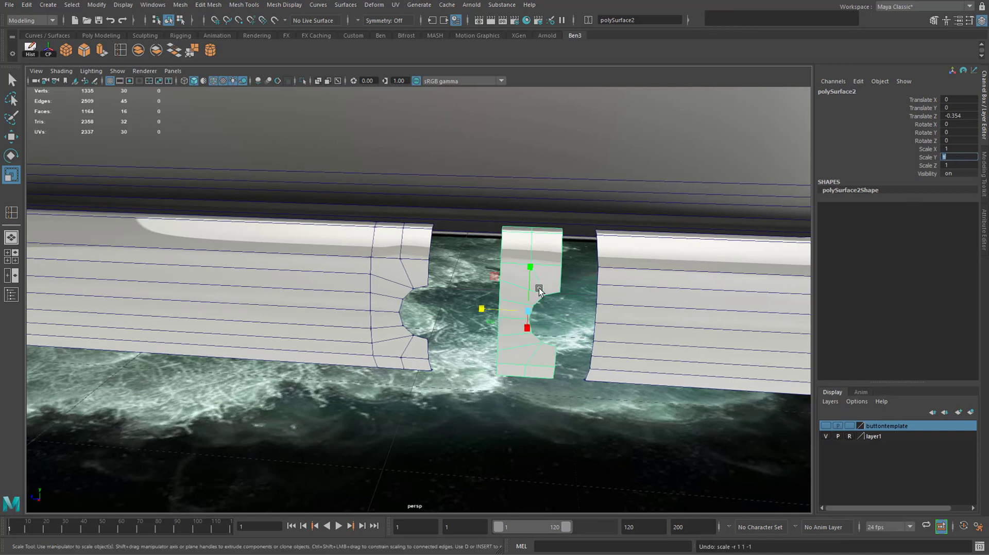
pyautogui.press('Return')
pyautogui.hotkey('ctrl', 'z')
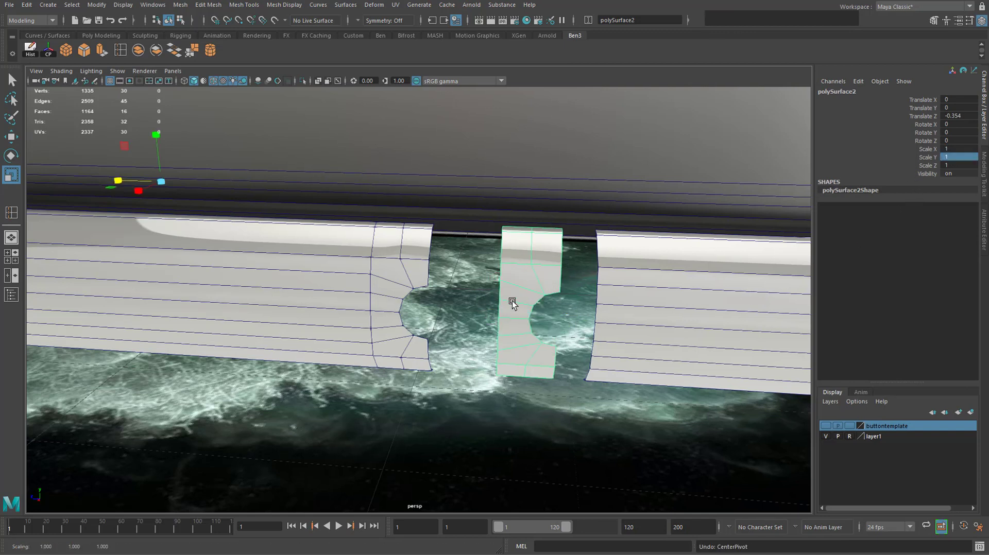
pyautogui.click(507, 310)
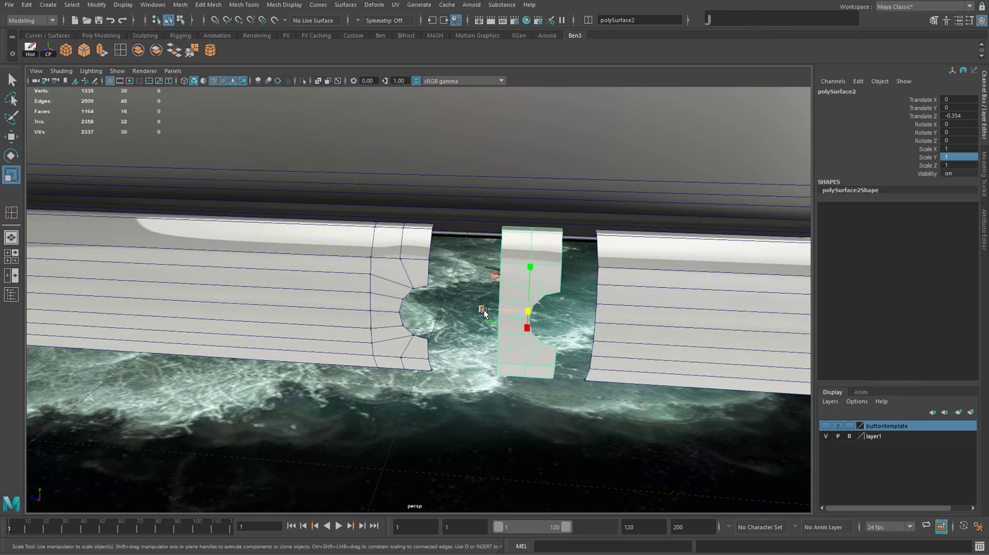
pyautogui.moveTo(484, 310); pyautogui.dragTo(575, 313)
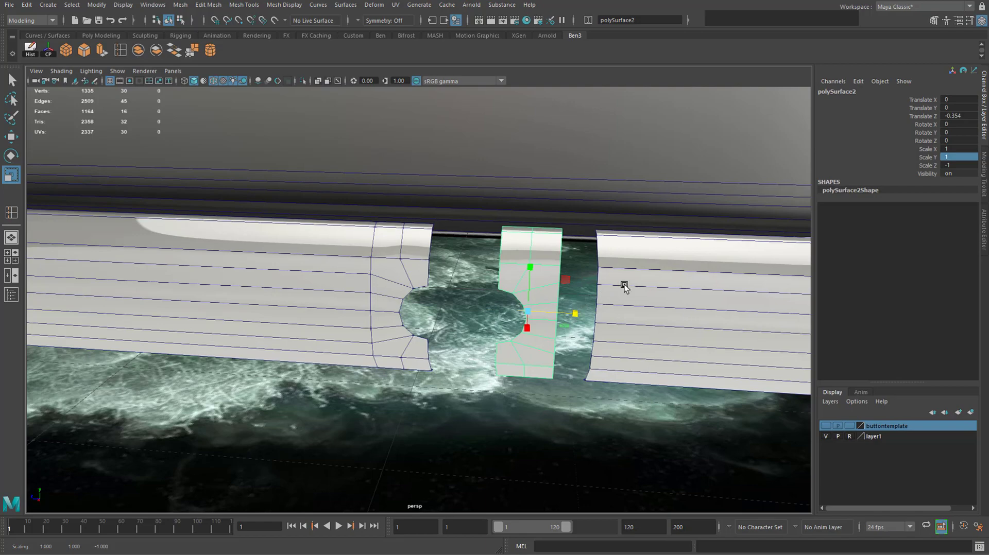
# Combine the mirrored cutout piece and the phone body into one mesh.
pyautogui.keyDown('alt'); pyautogui.moveTo(621, 287); pyautogui.dragTo(558, 316); pyautogui.keyUp('alt')
pyautogui.keyDown('shift'); pyautogui.click(503, 257); pyautogui.keyUp('shift')
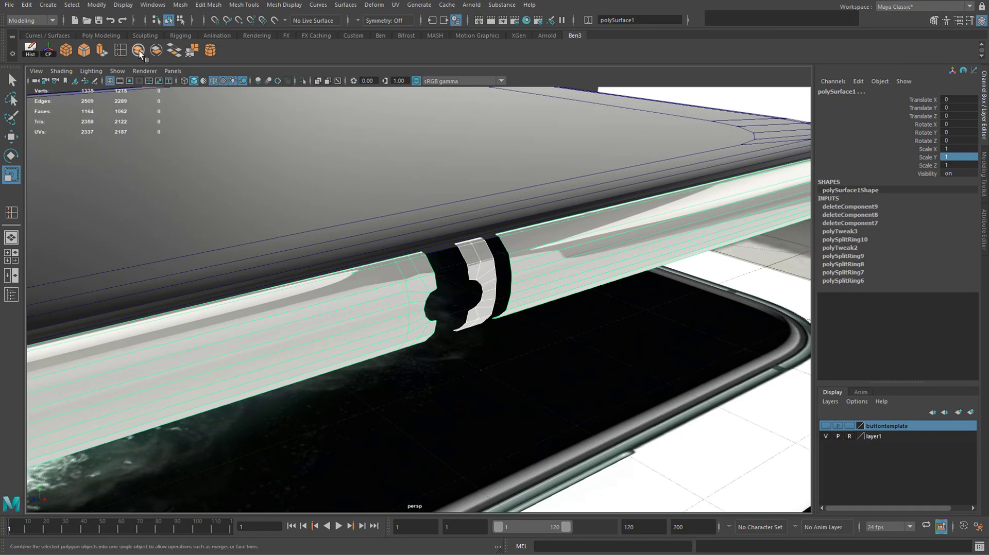
pyautogui.click(138, 49)
pyautogui.keyDown('alt'); pyautogui.moveTo(520, 275); pyautogui.dragTo(491, 278); pyautogui.keyUp('alt')
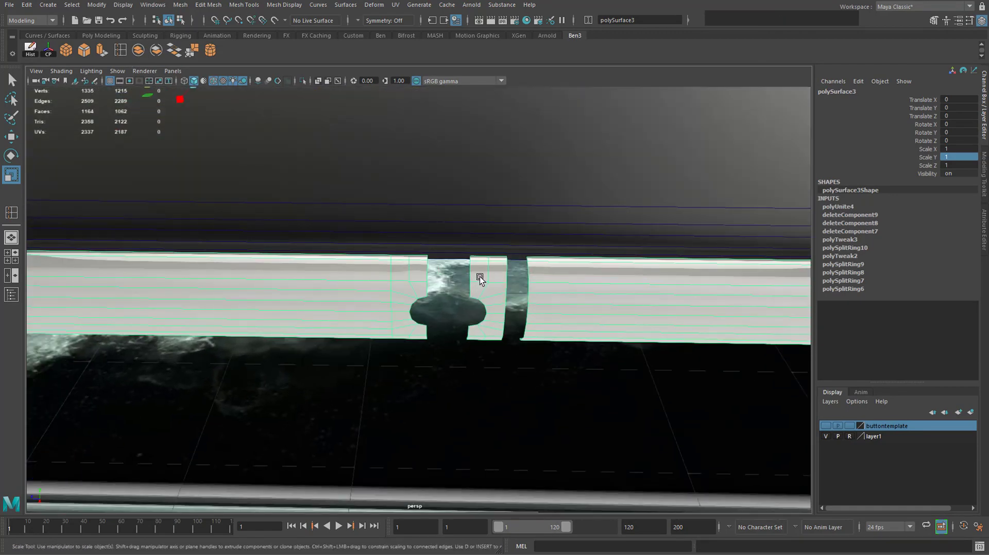
# Bridge the three pairs of facing border edges above the button hole, between the original frame and the mirrored piece.
pyautogui.moveTo(480, 278); pyautogui.dragTo(566, 287, button='right')
pyautogui.keyDown('alt'); pyautogui.moveTo(524, 277); pyautogui.dragTo(484, 271, button='middle'); pyautogui.keyUp('alt')
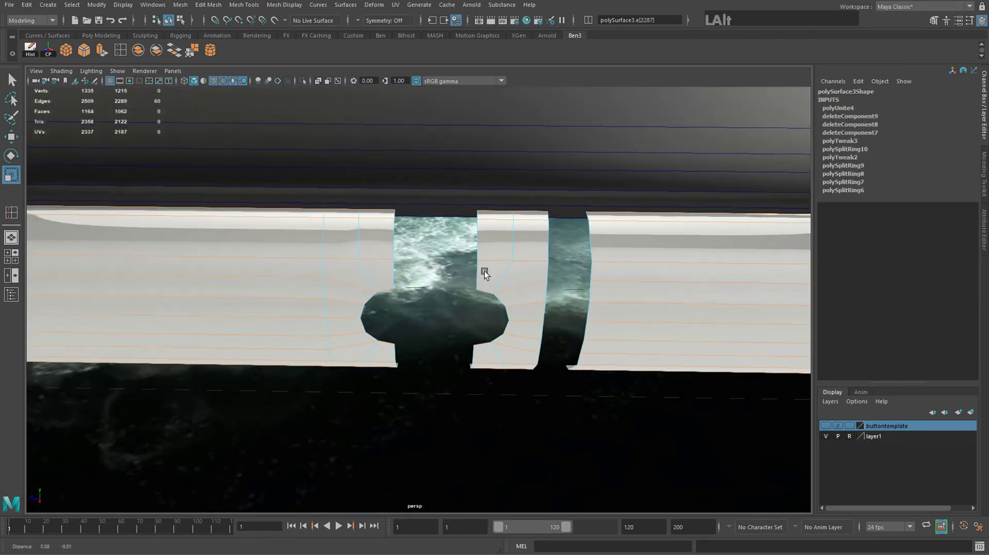
pyautogui.keyDown('alt'); pyautogui.moveTo(484, 271); pyautogui.dragTo(447, 264); pyautogui.keyUp('alt')
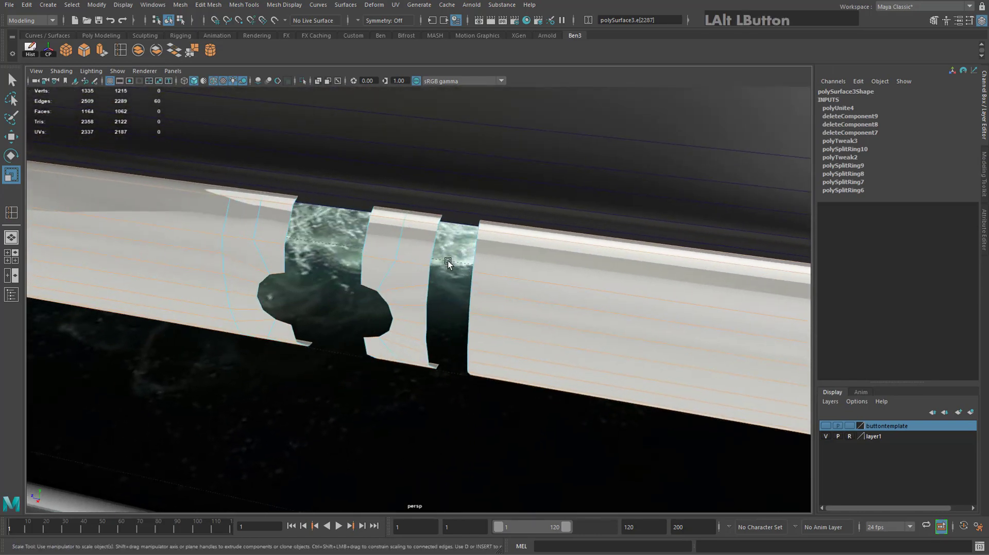
pyautogui.click(437, 224)
pyautogui.keyDown('alt'); pyautogui.moveTo(437, 223); pyautogui.dragTo(371, 254); pyautogui.keyUp('alt')
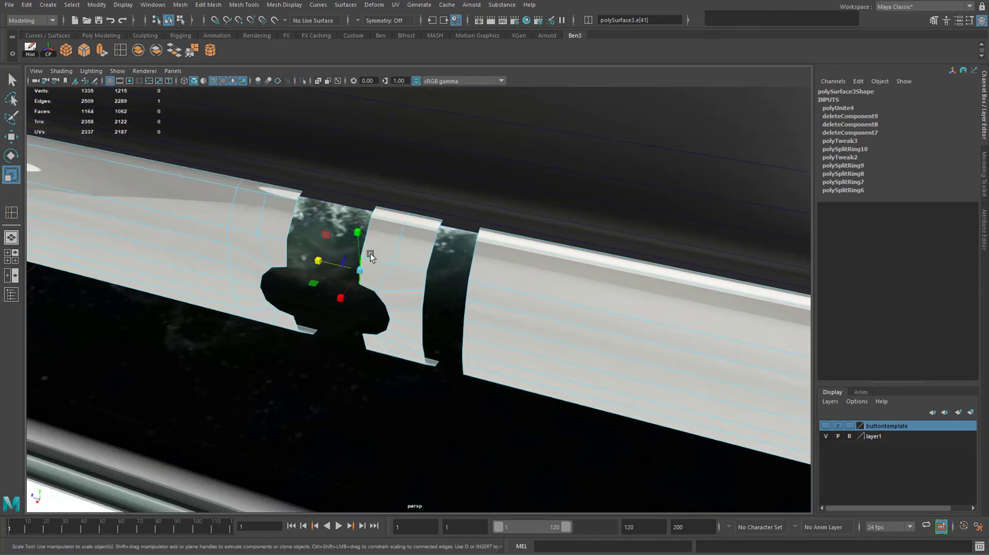
pyautogui.keyDown('shift'); pyautogui.click(374, 214); pyautogui.keyUp('shift')
pyautogui.keyDown('shift'); pyautogui.click(313, 224); pyautogui.keyUp('shift')
pyautogui.keyDown('shift'); pyautogui.click(292, 251); pyautogui.keyUp('shift')
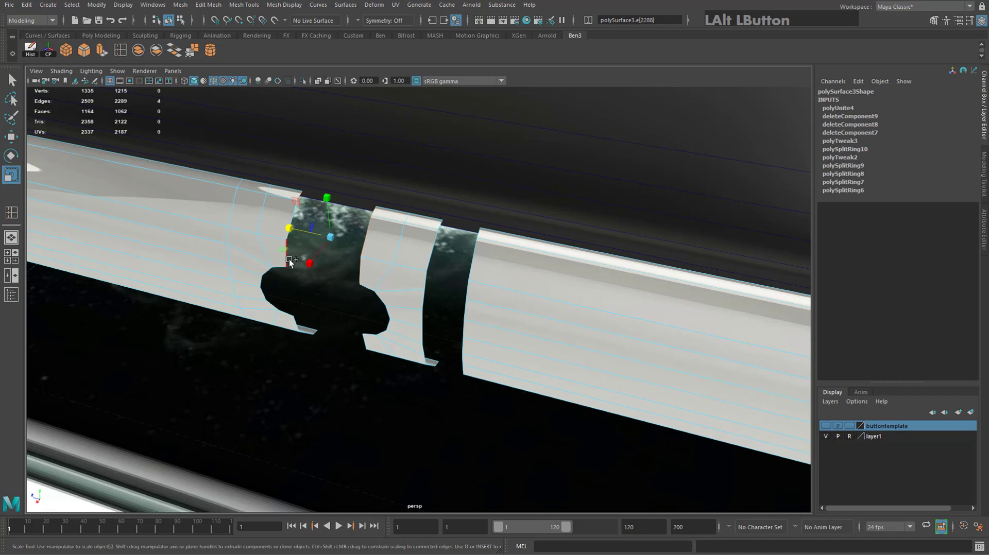
pyautogui.keyDown('shift'); pyautogui.click(288, 259); pyautogui.keyUp('shift')
pyautogui.keyDown('shift'); pyautogui.click(361, 266); pyautogui.keyUp('shift')
pyautogui.keyDown('alt'); pyautogui.moveTo(363, 266); pyautogui.dragTo(427, 284, button='middle'); pyautogui.keyUp('alt')
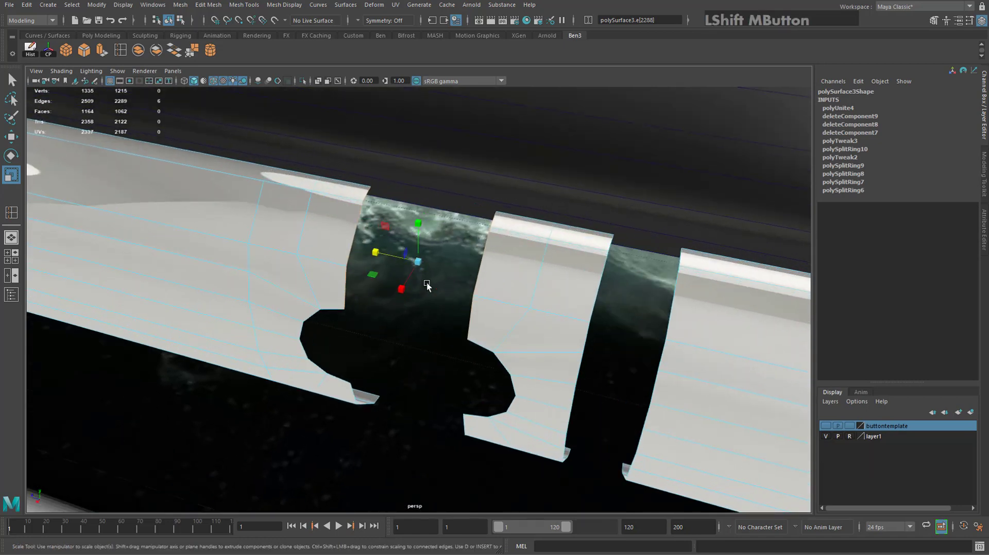
pyautogui.keyDown('shift'); pyautogui.click(477, 261); pyautogui.keyUp('shift')
pyautogui.keyDown('shift'); pyautogui.click(366, 192); pyautogui.keyUp('shift')
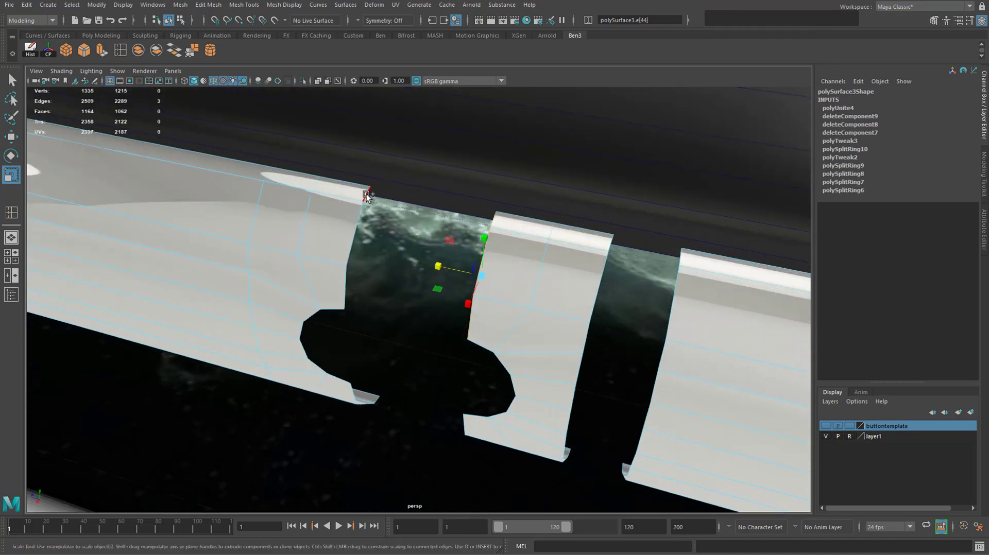
pyautogui.keyDown('shift'); pyautogui.click(357, 225); pyautogui.keyUp('shift')
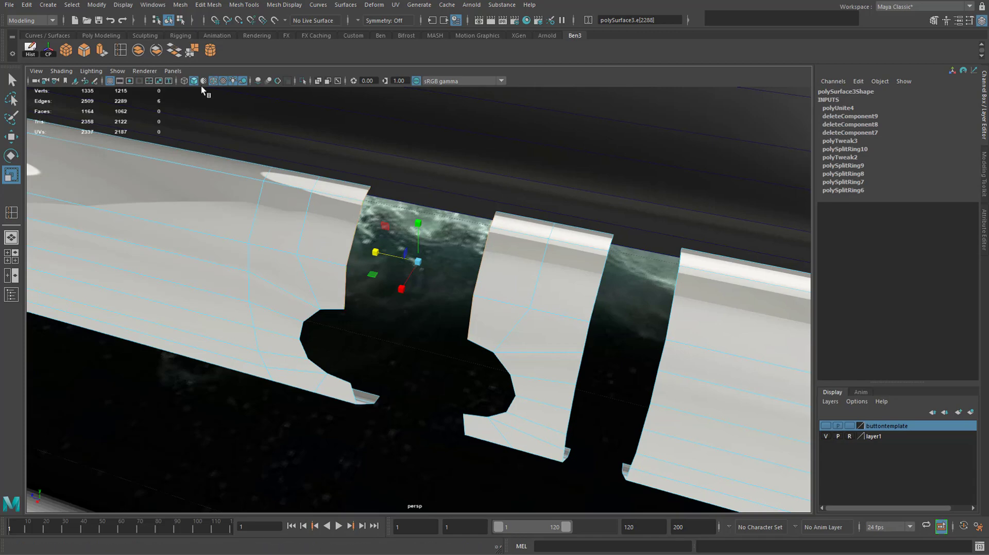
pyautogui.click(174, 48)
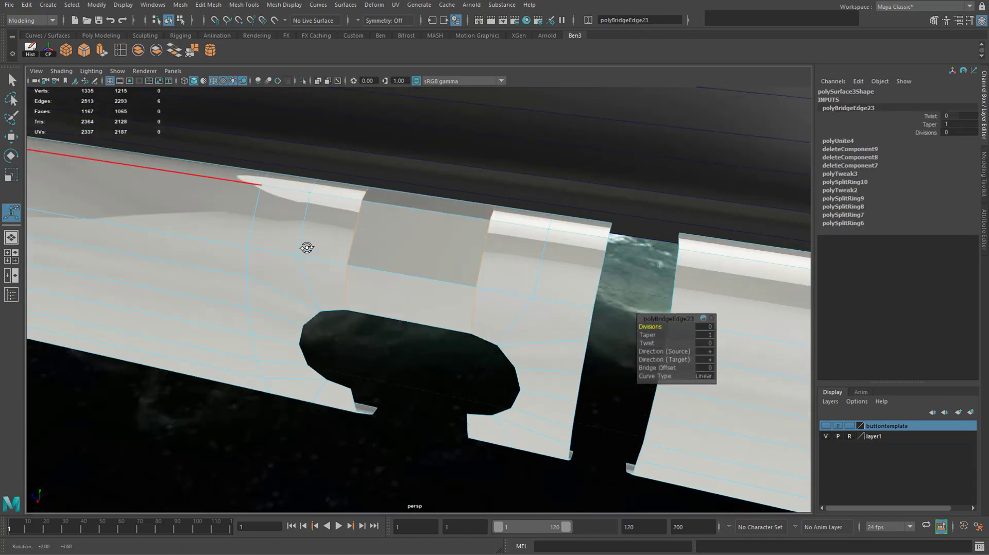
pyautogui.keyDown('alt'); pyautogui.moveTo(309, 254); pyautogui.dragTo(390, 416, button='middle'); pyautogui.keyUp('alt')
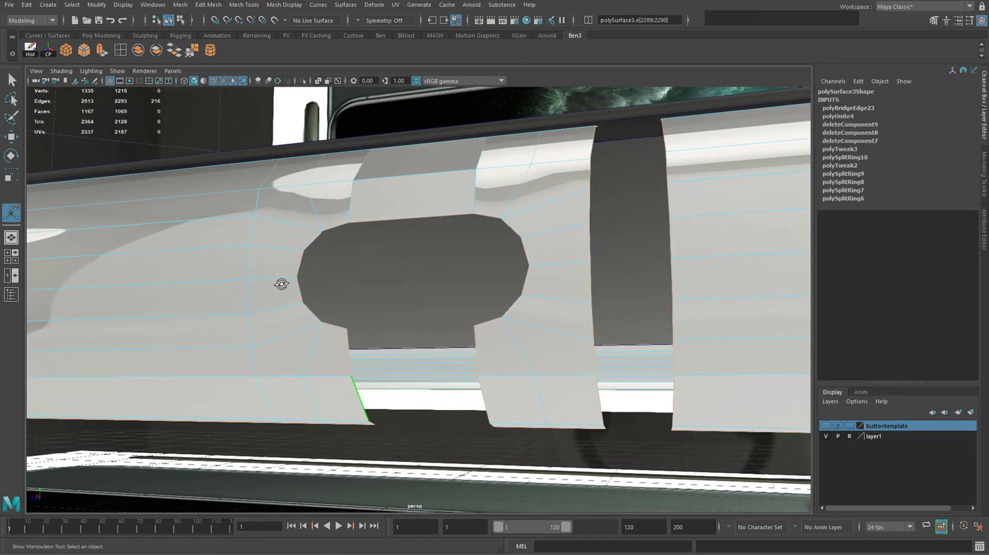
# Bridge the facing border edges below the button hole, between the original frame and the mirrored piece.
pyautogui.keyDown('alt'); pyautogui.moveTo(280, 283); pyautogui.dragTo(287, 307); pyautogui.keyUp('alt')
pyautogui.scroll(-12, 353, 365)
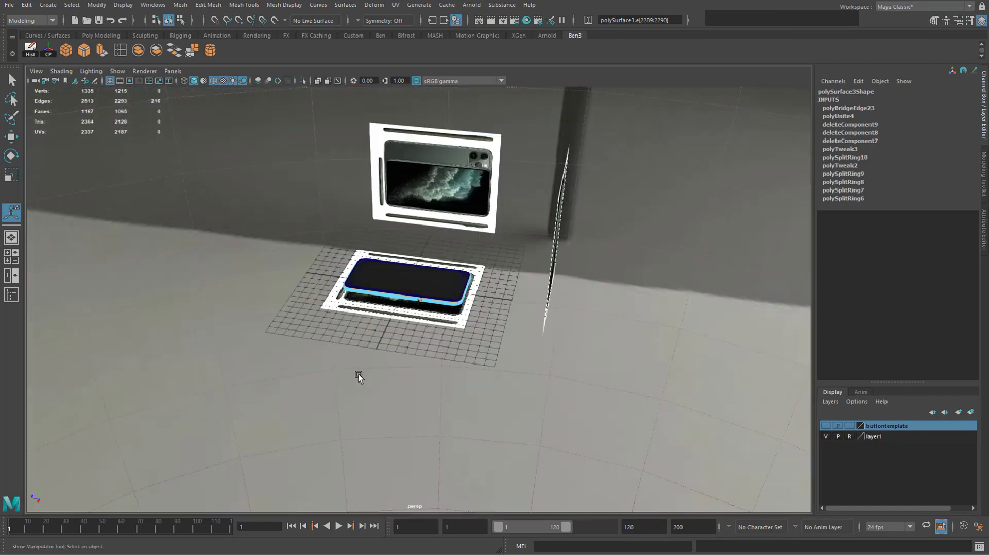
pyautogui.scroll(10, 412, 331)
pyautogui.scroll(-8, 401, 344)
pyautogui.keyDown('alt'); pyautogui.moveTo(401, 307); pyautogui.dragTo(409, 297, button='right'); pyautogui.keyUp('alt')
pyautogui.scroll(5, 408, 296)
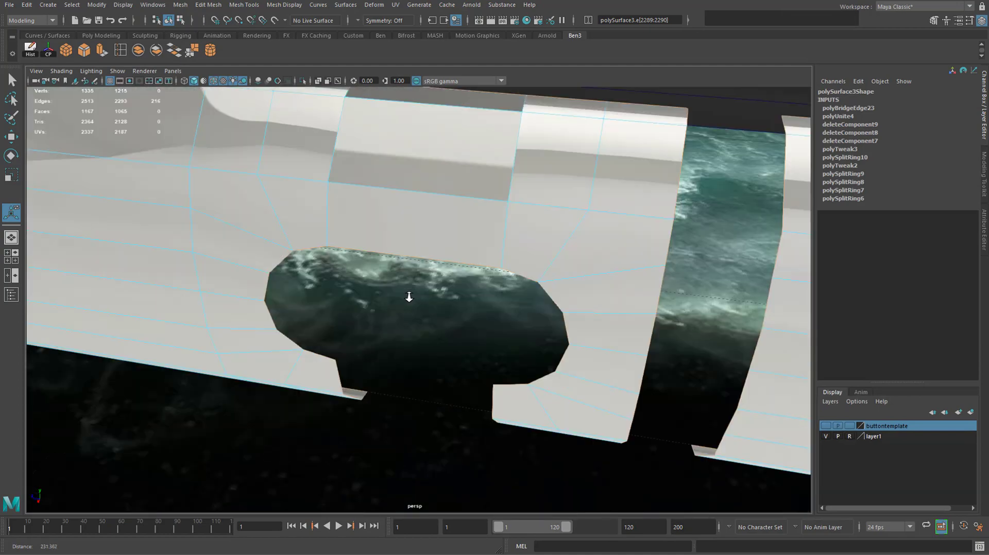
pyautogui.keyDown('alt'); pyautogui.moveTo(367, 374); pyautogui.dragTo(387, 378); pyautogui.keyUp('alt')
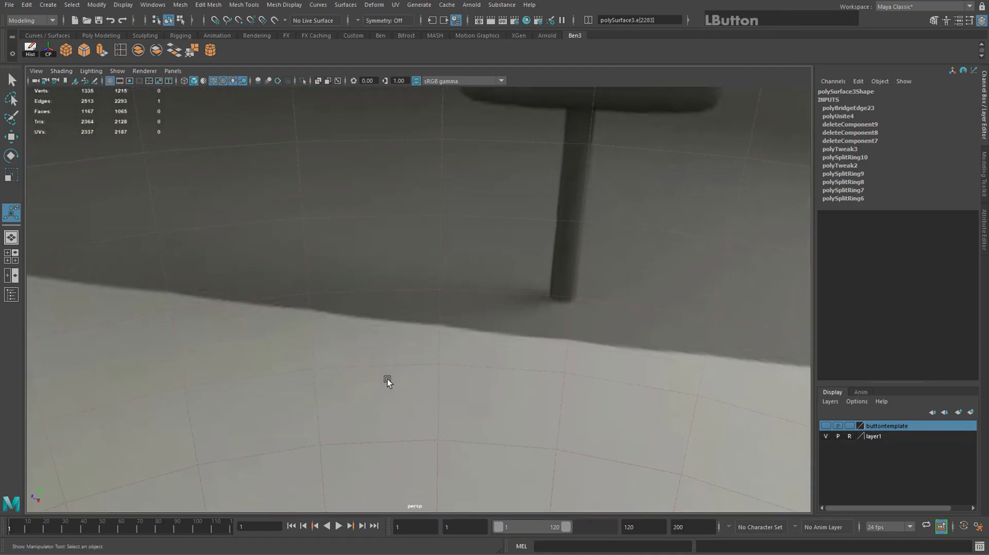
pyautogui.press('f')
pyautogui.keyDown('alt'); pyautogui.moveTo(484, 359); pyautogui.dragTo(473, 351, button='right'); pyautogui.keyUp('alt')
pyautogui.keyDown('alt'); pyautogui.moveTo(473, 351); pyautogui.dragTo(622, 298); pyautogui.keyUp('alt')
pyautogui.keyDown('shift'); pyautogui.click(607, 295); pyautogui.keyUp('shift')
pyautogui.keyDown('shift'); pyautogui.click(577, 337); pyautogui.keyUp('shift')
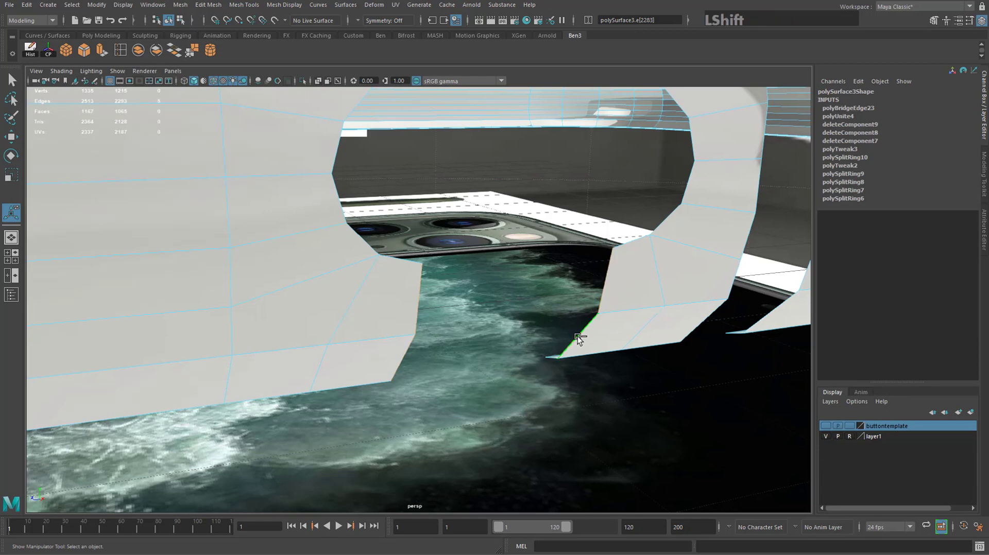
pyautogui.keyDown('alt'); pyautogui.moveTo(493, 325); pyautogui.dragTo(304, 190); pyautogui.keyUp('alt')
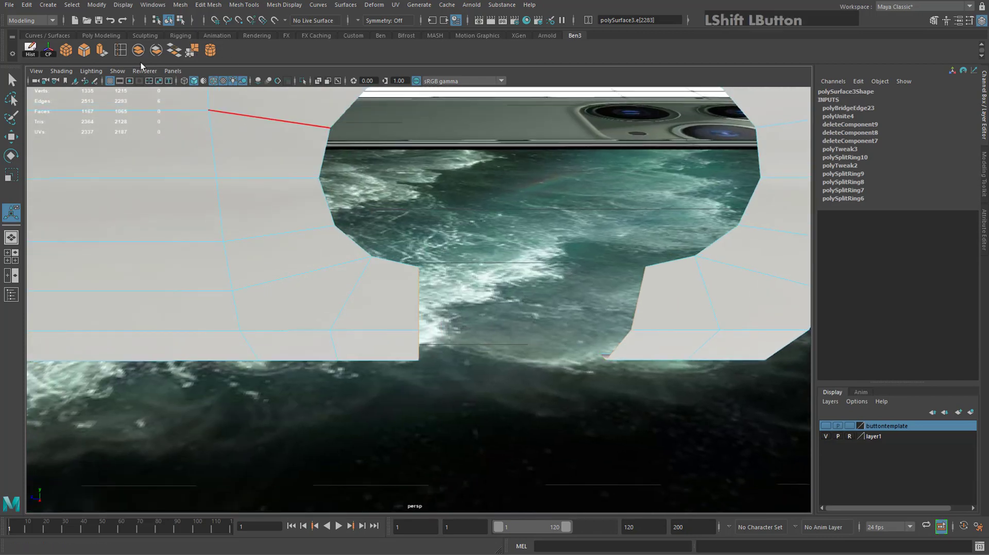
pyautogui.click(174, 50)
# Select the vertices along both sides of the narrow gap between the mirrored piece and the phone frame.
pyautogui.scroll(-5, 484, 276)
pyautogui.keyDown('alt'); pyautogui.moveTo(515, 213); pyautogui.dragTo(458, 224, button='middle'); pyautogui.keyUp('alt')
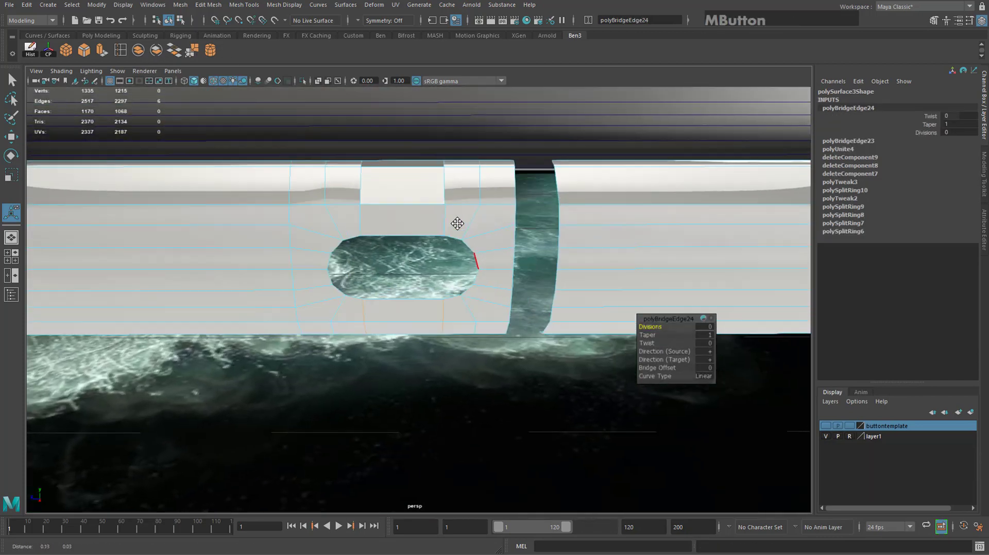
pyautogui.keyDown('alt'); pyautogui.moveTo(457, 223); pyautogui.dragTo(506, 184); pyautogui.keyUp('alt')
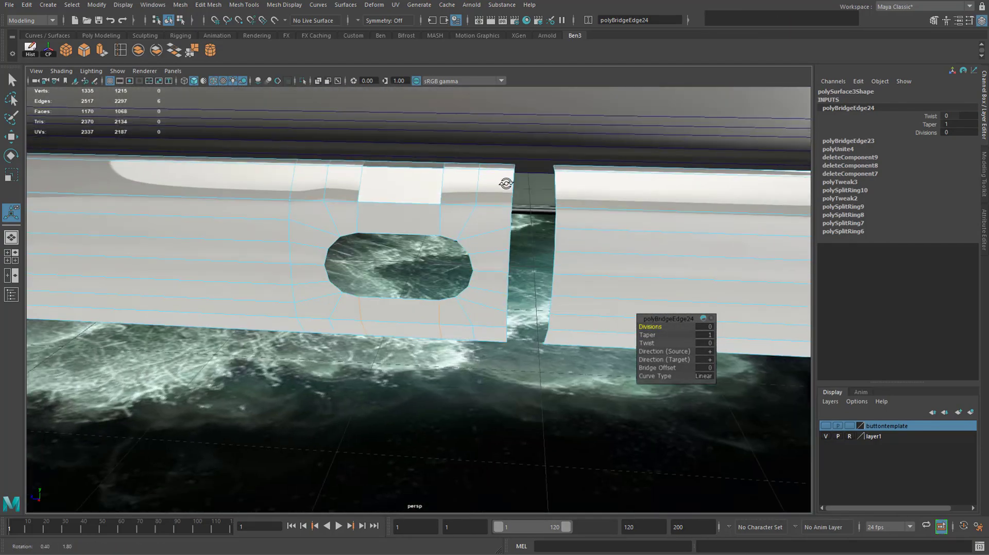
pyautogui.moveTo(506, 184); pyautogui.dragTo(463, 184, button='right')
pyautogui.keyDown('alt'); pyautogui.moveTo(463, 184); pyautogui.dragTo(526, 181); pyautogui.keyUp('alt')
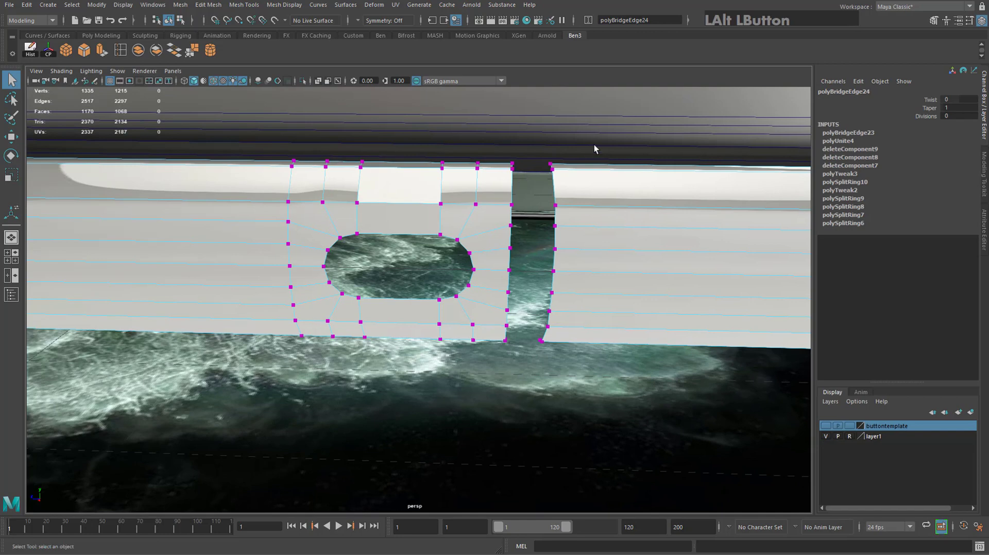
pyautogui.keyDown('alt'); pyautogui.moveTo(594, 149); pyautogui.dragTo(527, 299); pyautogui.keyUp('alt')
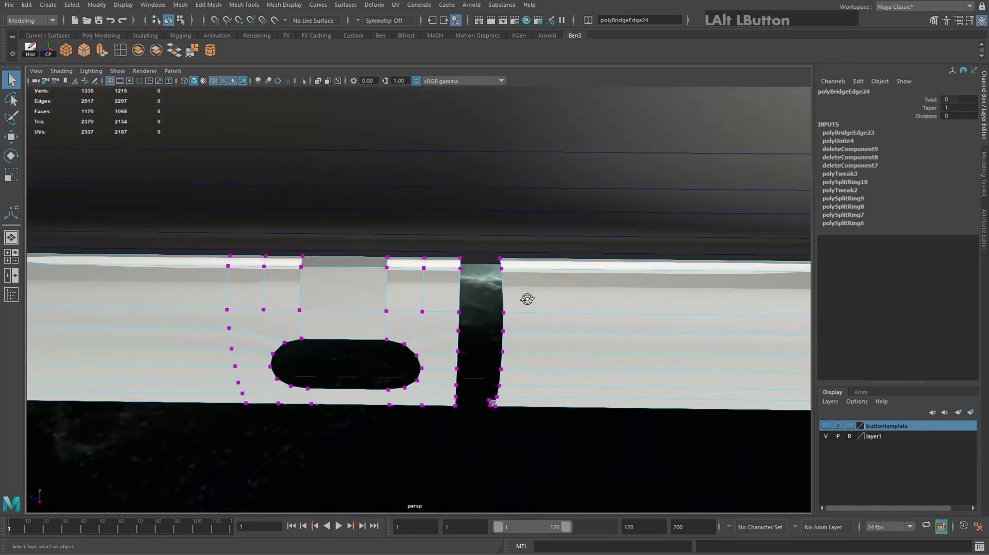
pyautogui.moveTo(491, 361); pyautogui.dragTo(438, 429)
# Try to scale the selected gap vertices together.
pyautogui.press('r')
pyautogui.moveTo(429, 353); pyautogui.dragTo(466, 315)
pyautogui.hotkey('ctrl', 'z')
pyautogui.hotkey('ctrl', 'z')
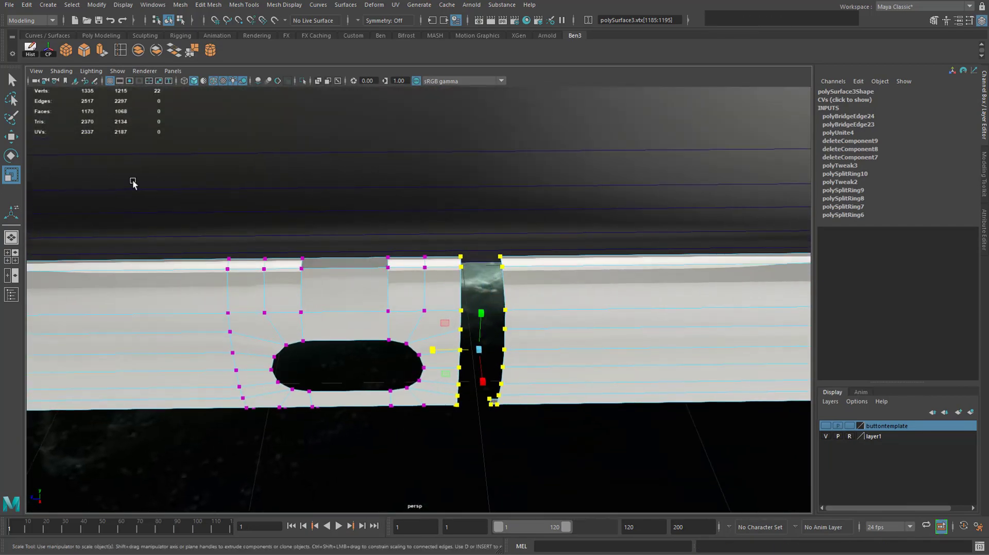
# Reset the Scale tool's settings and scale the gap vertices together along the frame's length to close the gap.
pyautogui.doubleClick(10, 176)
pyautogui.click(416, 130)
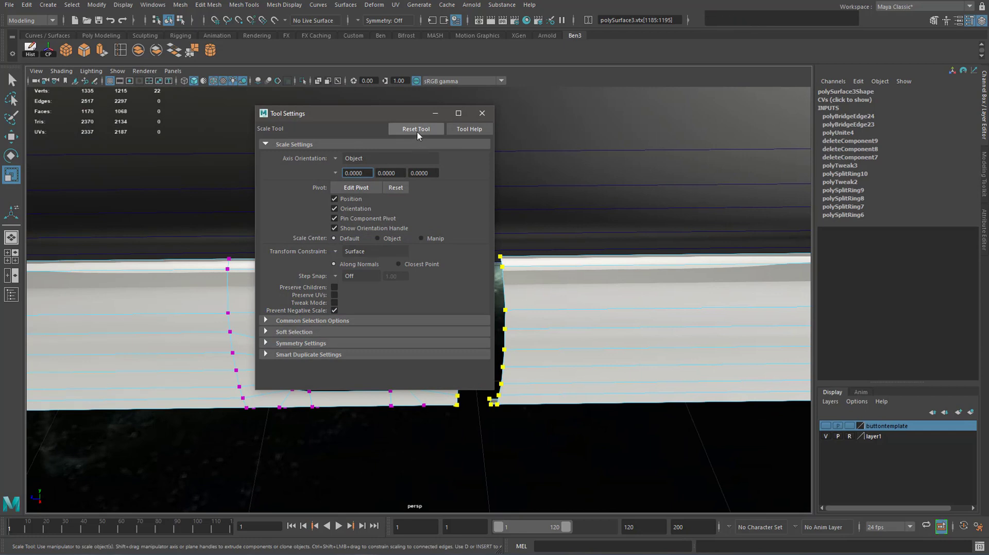
pyautogui.click(482, 113)
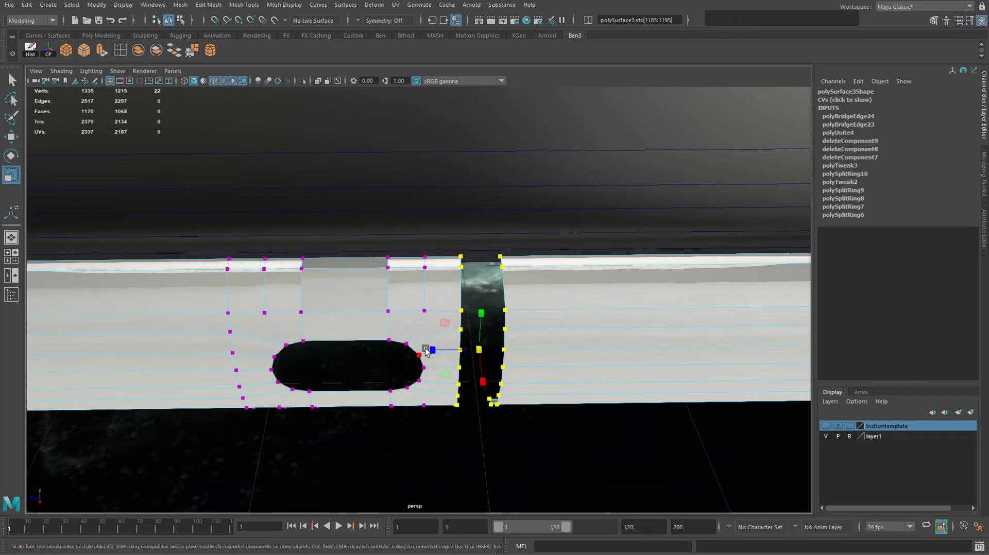
pyautogui.moveTo(435, 350); pyautogui.dragTo(492, 350)
# Merge the overlapping vertices of the whole phone body mesh.
pyautogui.moveTo(430, 356); pyautogui.dragTo(412, 338, button='right')
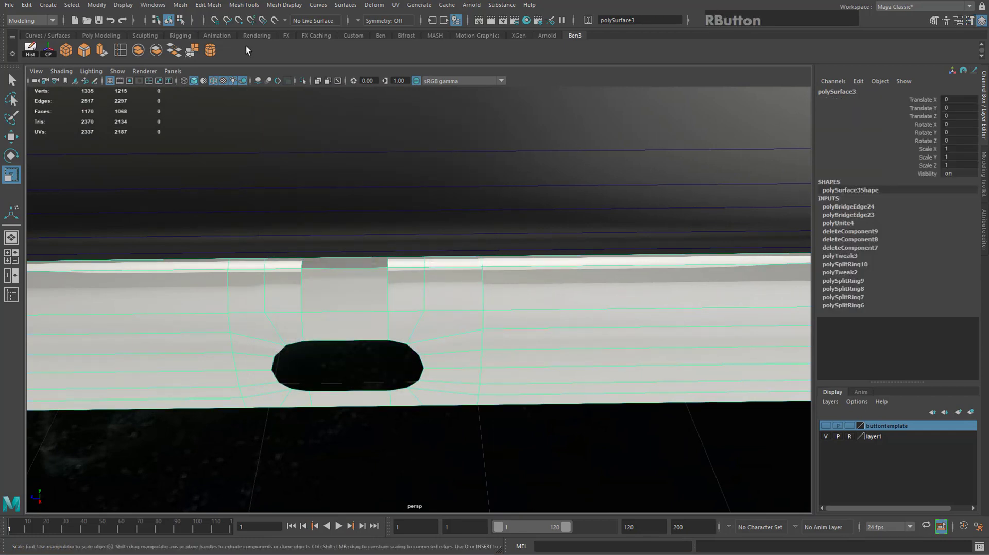
pyautogui.click(208, 5)
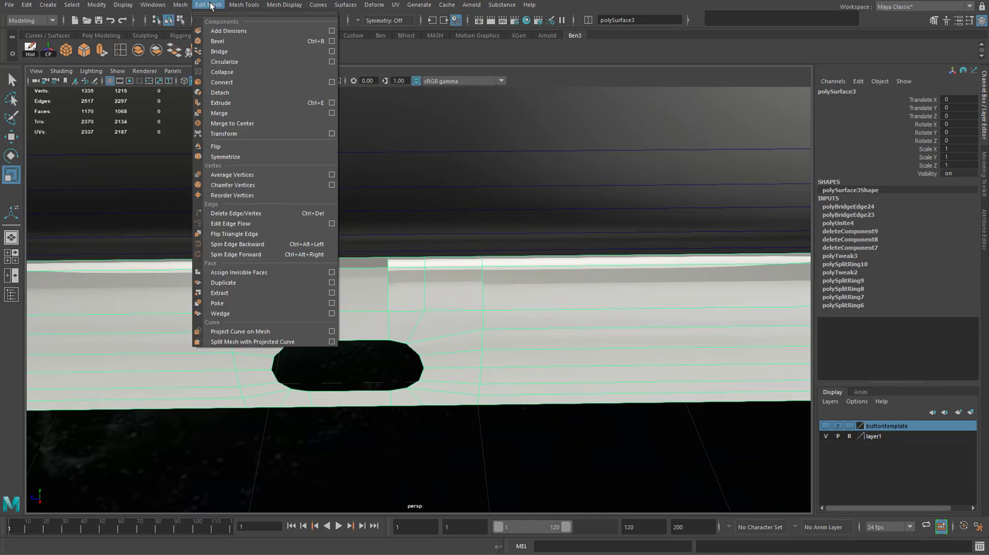
pyautogui.click(239, 116)
# Test the merged seam by moving one of its vertices, and undo the move.
pyautogui.moveTo(440, 292); pyautogui.dragTo(467, 311, button='right')
pyautogui.click(490, 331)
pyautogui.press('w')
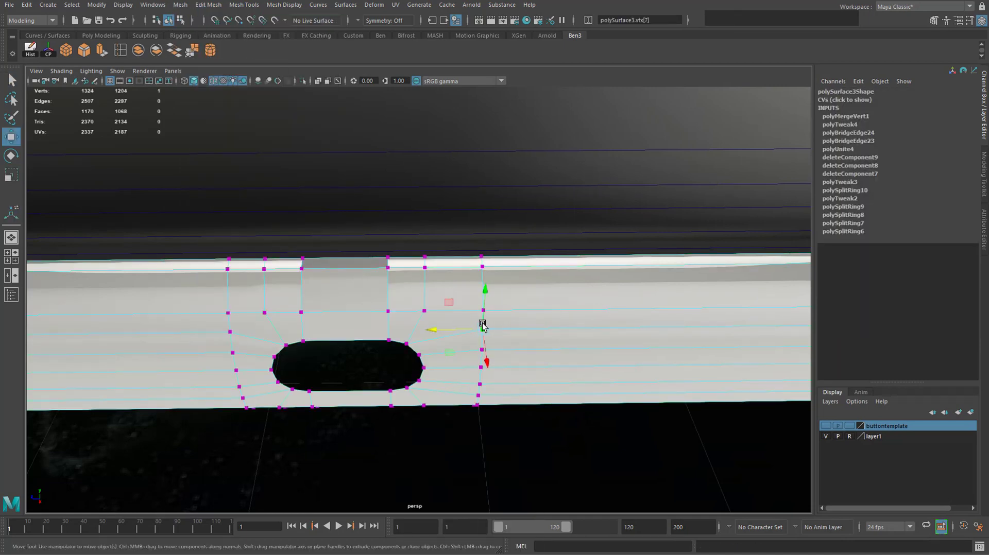
pyautogui.moveTo(482, 331)
pyautogui.mouseDown()
pyautogui.moveTo(462, 334)
pyautogui.moveTo(477, 319)
pyautogui.mouseUp()
pyautogui.hotkey('ctrl', 'z')
# Select the mirrored end's vertices and move them along the frame in the side view, lengthening the hole to match the reference button.
pyautogui.keyDown('alt'); pyautogui.moveTo(415, 291); pyautogui.dragTo(549, 468); pyautogui.keyUp('alt')
pyautogui.press('space')
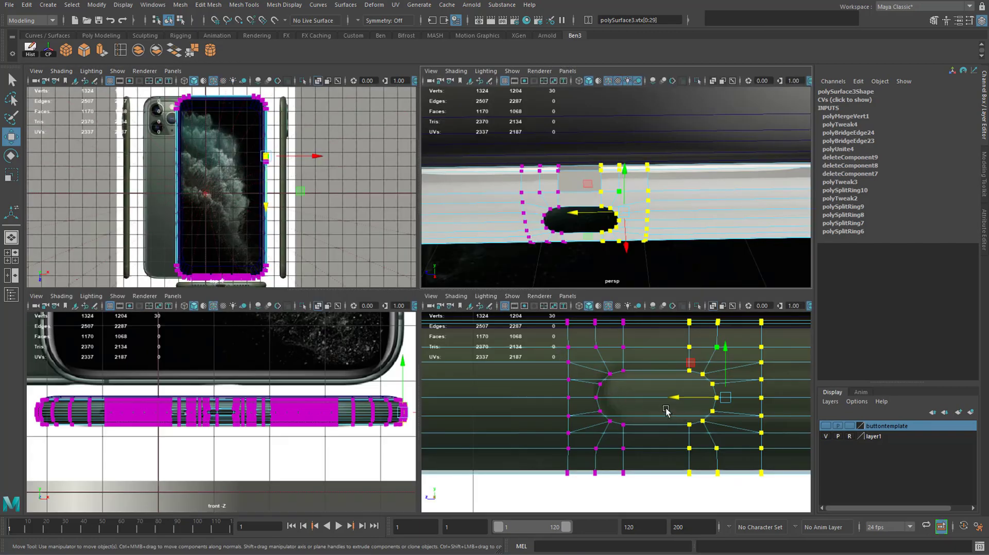
pyautogui.press('space')
pyautogui.scroll(-6, 487, 319)
pyautogui.scroll(8, 484, 335)
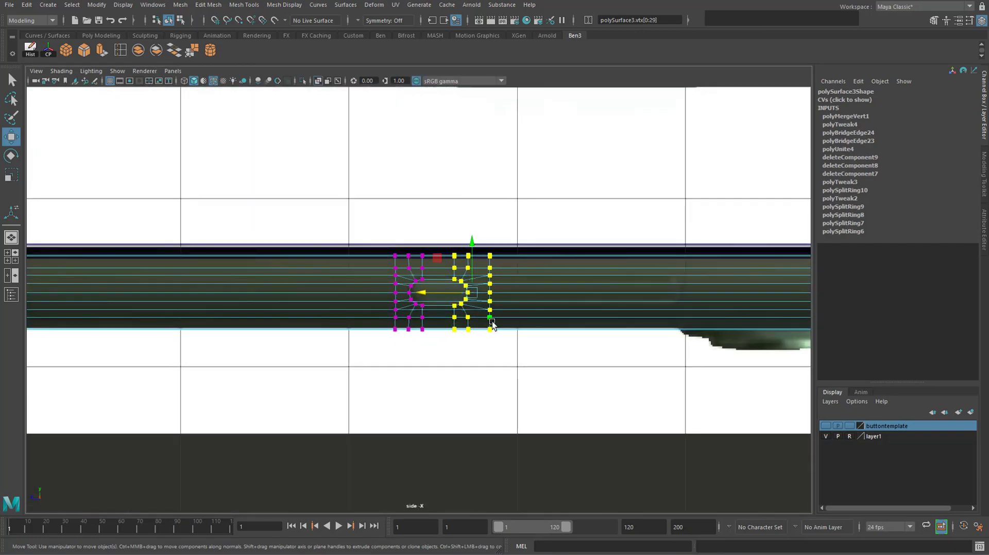
pyautogui.scroll(3, 492, 325)
pyautogui.keyDown('alt'); pyautogui.moveTo(492, 325); pyautogui.dragTo(327, 321, button='middle'); pyautogui.keyUp('alt')
pyautogui.moveTo(269, 317); pyautogui.dragTo(650, 315)
pyautogui.press('space')
pyautogui.press('space')
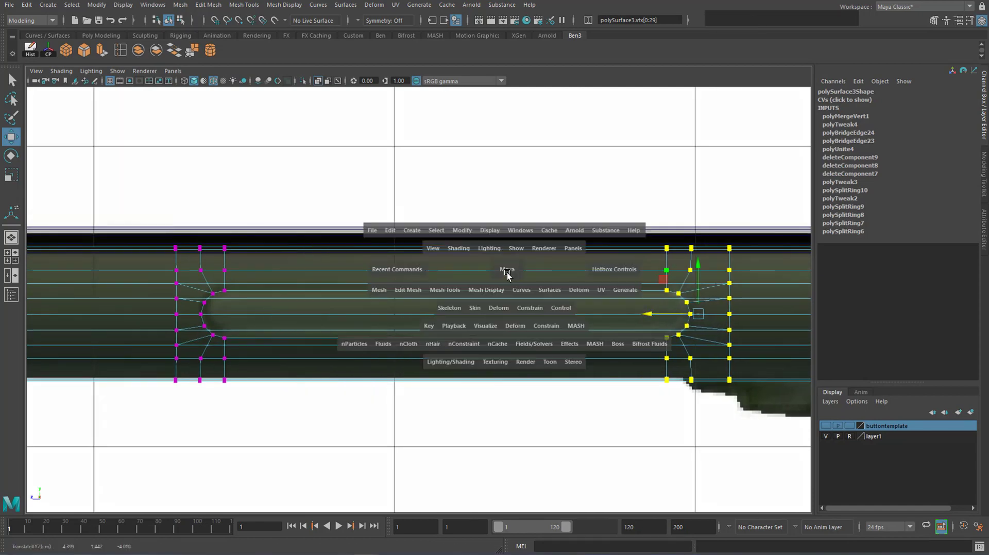
# Select the border edge loop around the lengthened button hole.
pyautogui.moveTo(504, 265); pyautogui.dragTo(508, 237, button='right')
pyautogui.click(449, 312)
pyautogui.doubleClick(449, 313)
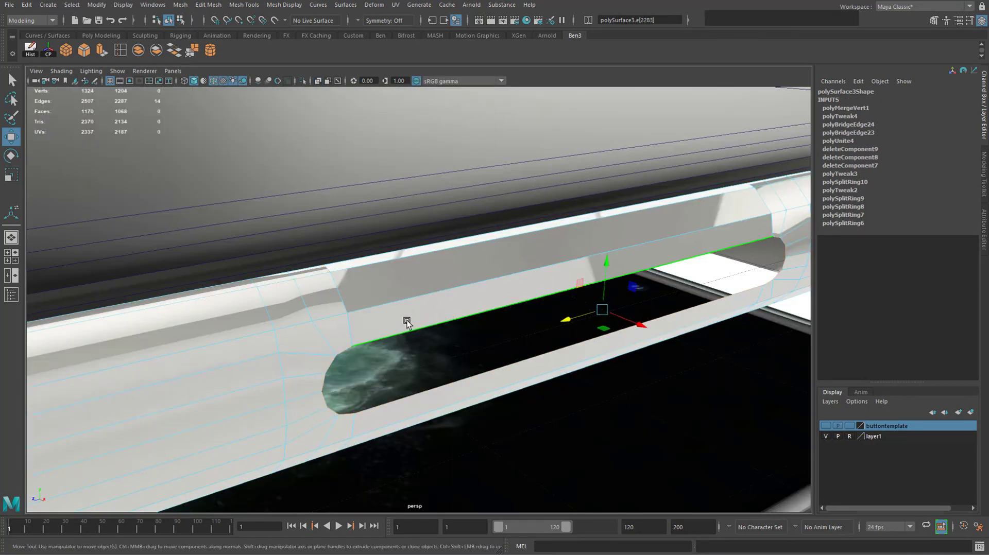
pyautogui.keyDown('alt'); pyautogui.moveTo(575, 269); pyautogui.dragTo(433, 198); pyautogui.keyUp('alt')
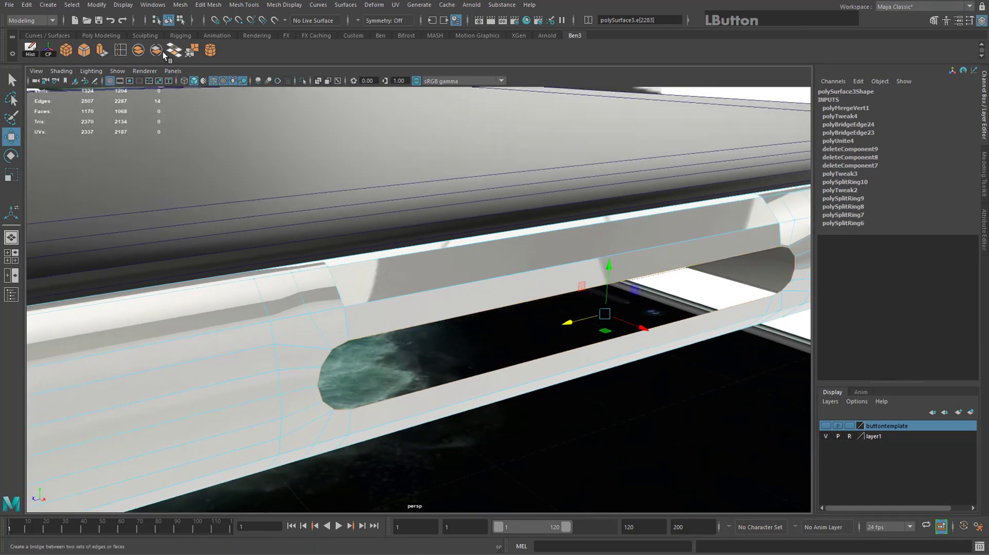
# Try to extrude the button hole's border edge loop.
pyautogui.hotkey('ctrl', 'e')
pyautogui.keyDown('alt'); pyautogui.moveTo(561, 274); pyautogui.dragTo(461, 263, button='middle'); pyautogui.keyUp('alt')
pyautogui.press('w')
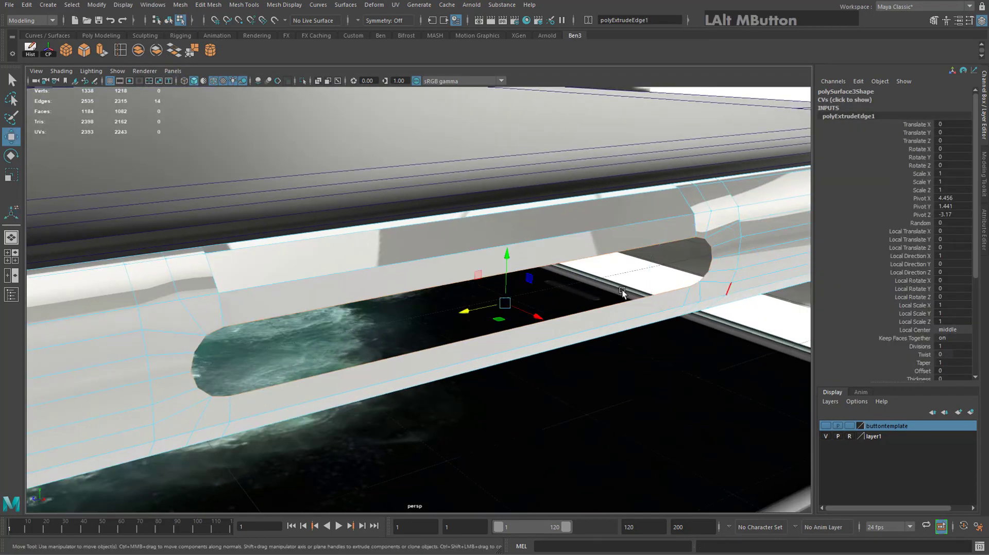
pyautogui.keyDown('alt'); pyautogui.moveTo(622, 289); pyautogui.dragTo(640, 303); pyautogui.keyUp('alt')
pyautogui.hotkey('ctrl', 'z')
pyautogui.hotkey('ctrl', 'z')
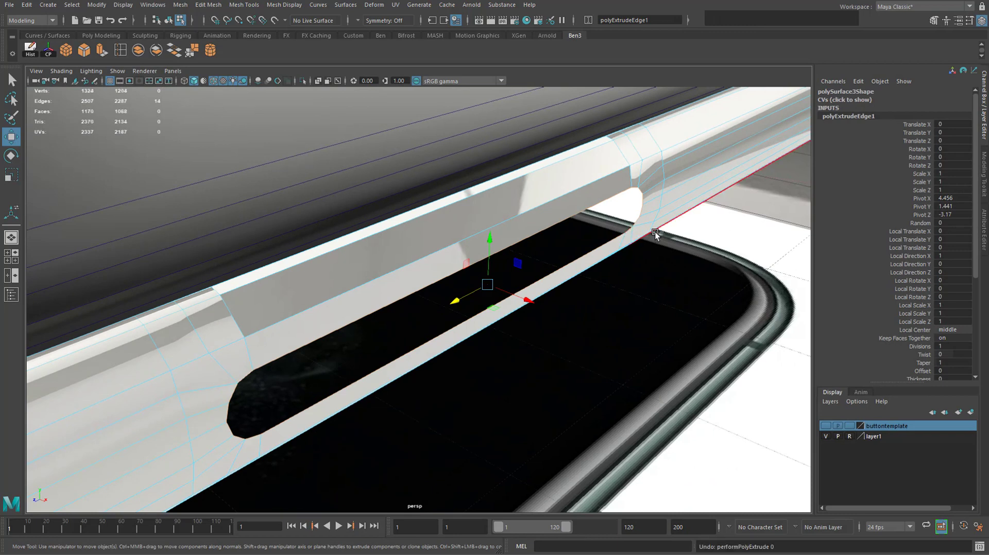
pyautogui.hotkey('ctrl', 'z')
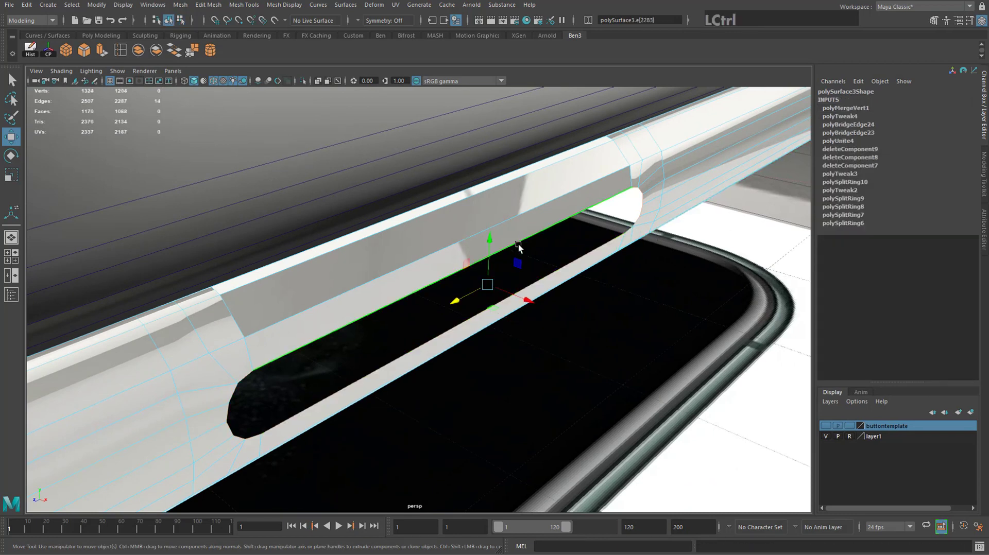
# Extrude the hole's border edges and move them inward along X to give the opening inner walls.
pyautogui.click(532, 296)
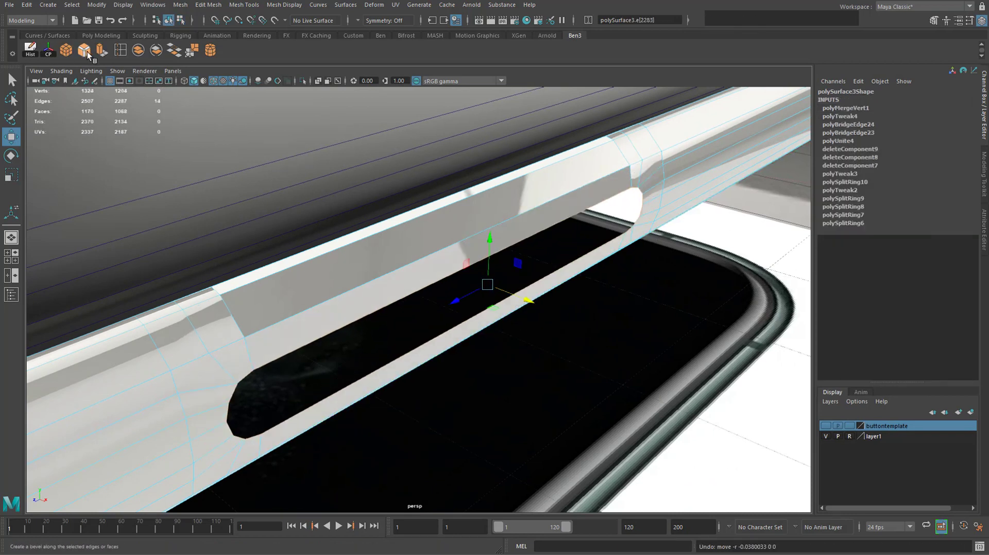
pyautogui.click(100, 51)
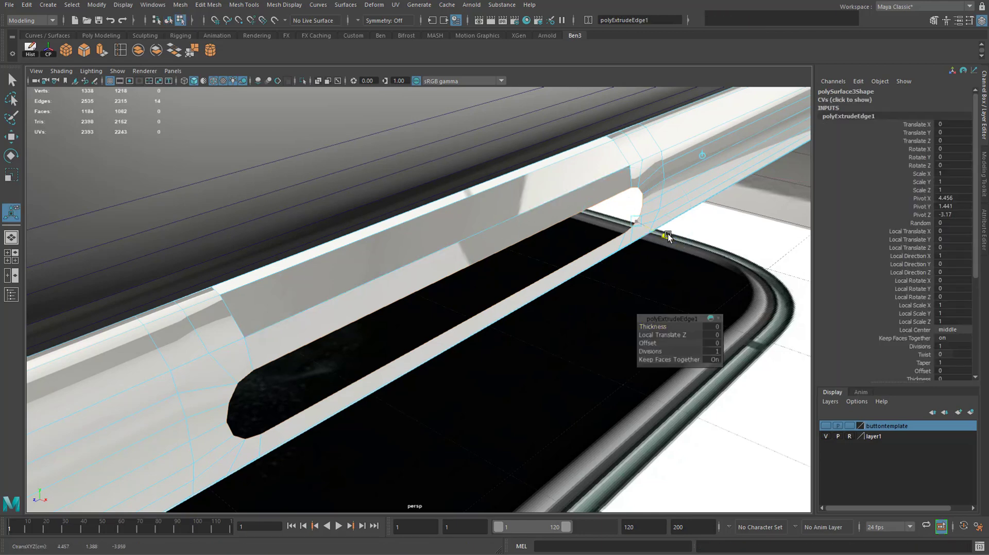
pyautogui.moveTo(667, 234); pyautogui.dragTo(686, 281)
pyautogui.hotkey('ctrl', 'z')
pyautogui.hotkey('ctrl', 'z')
pyautogui.hotkey('ctrl', 'z')
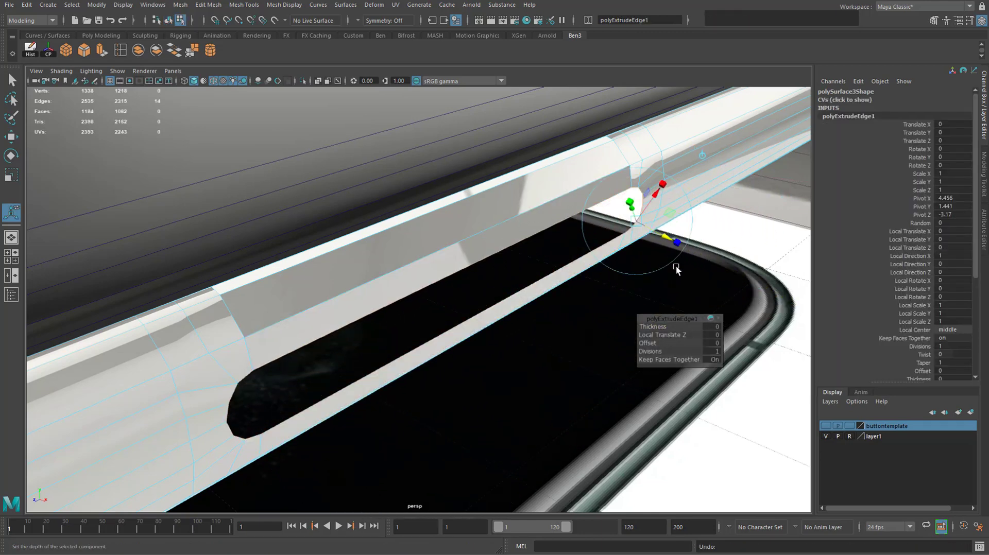
pyautogui.press('w')
pyautogui.moveTo(518, 302)
pyautogui.mouseDown()
pyautogui.moveTo(587, 324)
pyautogui.moveTo(509, 295)
pyautogui.mouseUp()
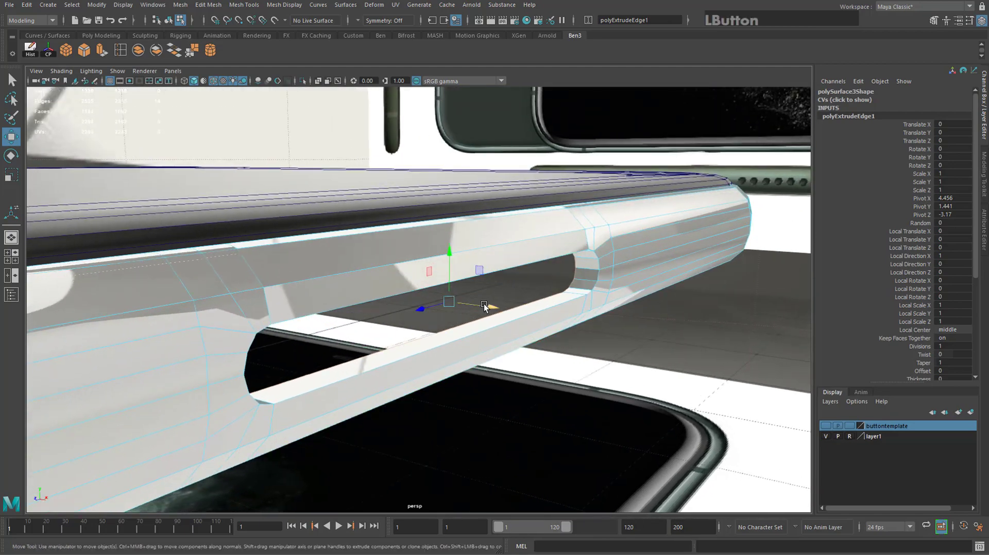
pyautogui.moveTo(484, 304); pyautogui.dragTo(480, 307)
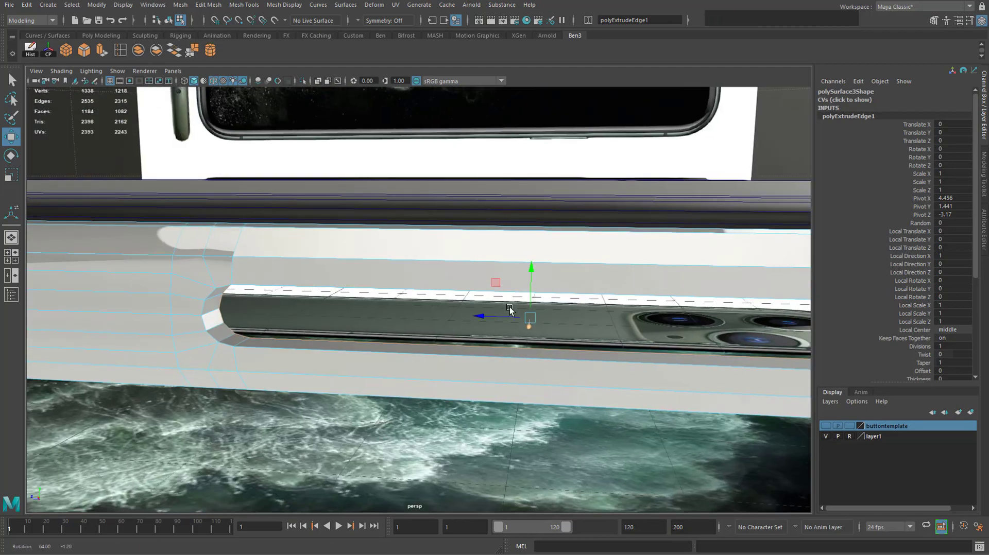
# Select all the edges around the outer rim of the button hole, including both rounded ends.
pyautogui.keyDown('alt'); pyautogui.moveTo(512, 310); pyautogui.dragTo(316, 282); pyautogui.keyUp('alt')
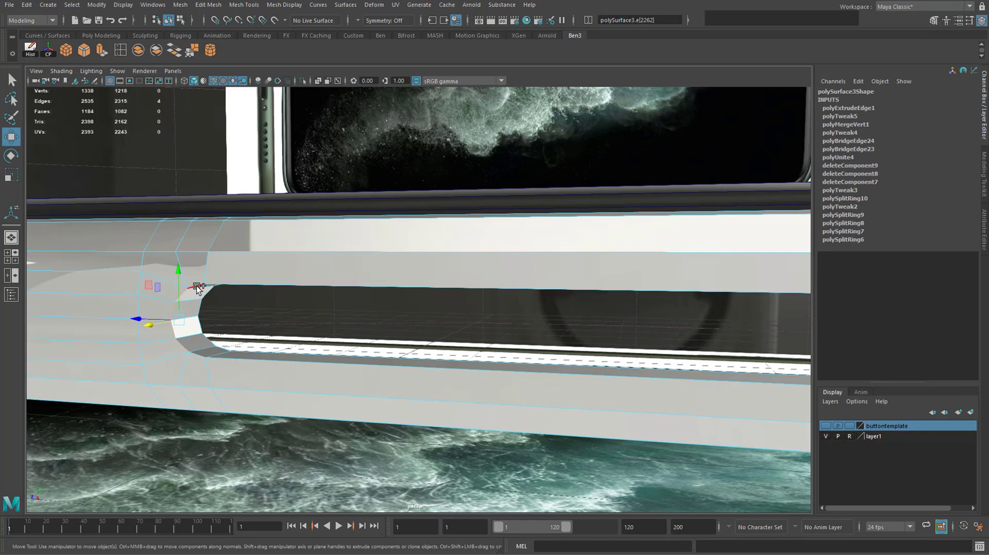
pyautogui.keyDown('shift'); pyautogui.click(198, 287); pyautogui.keyUp('shift')
pyautogui.keyDown('shift'); pyautogui.click(213, 285); pyautogui.keyUp('shift')
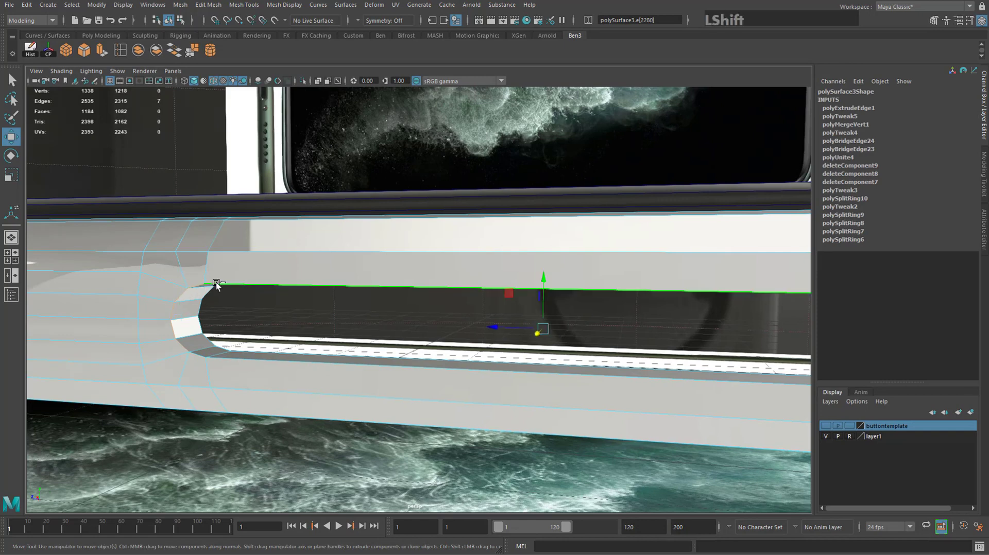
pyautogui.keyDown('shift'); pyautogui.click(202, 359); pyautogui.keyUp('shift')
pyautogui.keyDown('shift'); pyautogui.click(442, 364); pyautogui.keyUp('shift')
pyautogui.keyDown('alt'); pyautogui.moveTo(442, 363); pyautogui.dragTo(738, 390, button='middle'); pyautogui.keyUp('alt')
pyautogui.keyDown('shift'); pyautogui.doubleClick(671, 384); pyautogui.keyUp('shift')
pyautogui.keyDown('alt'); pyautogui.moveTo(473, 278); pyautogui.dragTo(672, 291, button='middle'); pyautogui.keyUp('alt')
pyautogui.keyDown('alt'); pyautogui.moveTo(305, 293); pyautogui.dragTo(129, 257, button='middle'); pyautogui.keyUp('alt')
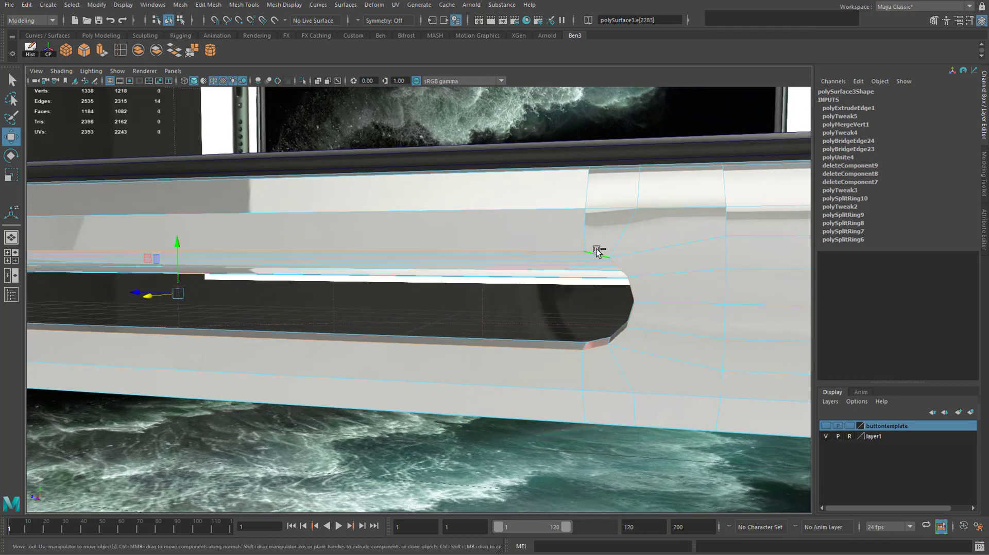
pyautogui.keyDown('alt'); pyautogui.moveTo(289, 284); pyautogui.dragTo(313, 283); pyautogui.keyUp('alt')
pyautogui.keyDown('alt'); pyautogui.moveTo(199, 291); pyautogui.dragTo(605, 316, button='middle'); pyautogui.keyUp('alt')
pyautogui.keyDown('alt'); pyautogui.moveTo(129, 151); pyautogui.dragTo(166, 134); pyautogui.keyUp('alt')
# Bevel the selected rim edges with a Fraction of 0.1.
pyautogui.click(84, 51)
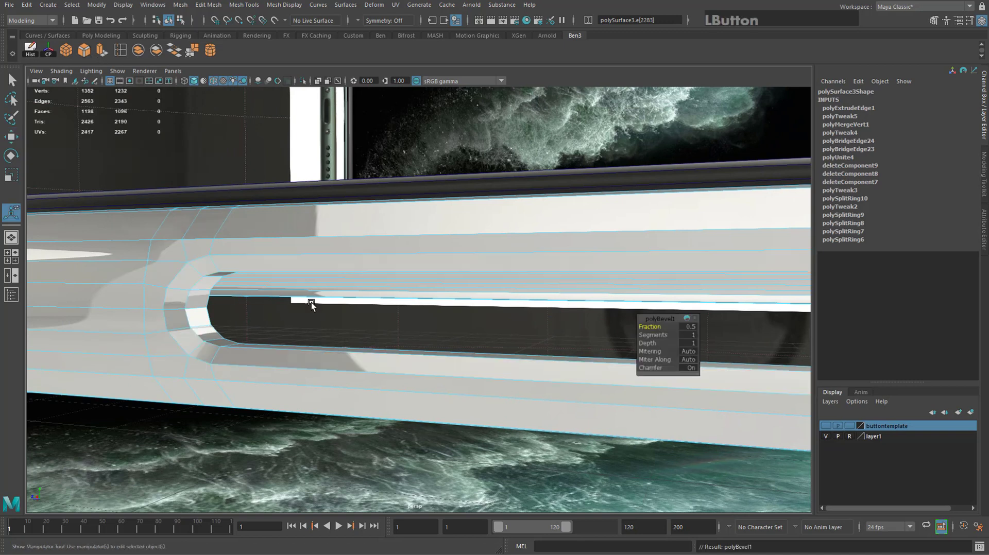
pyautogui.moveTo(648, 326); pyautogui.dragTo(651, 326)
pyautogui.click(685, 328)
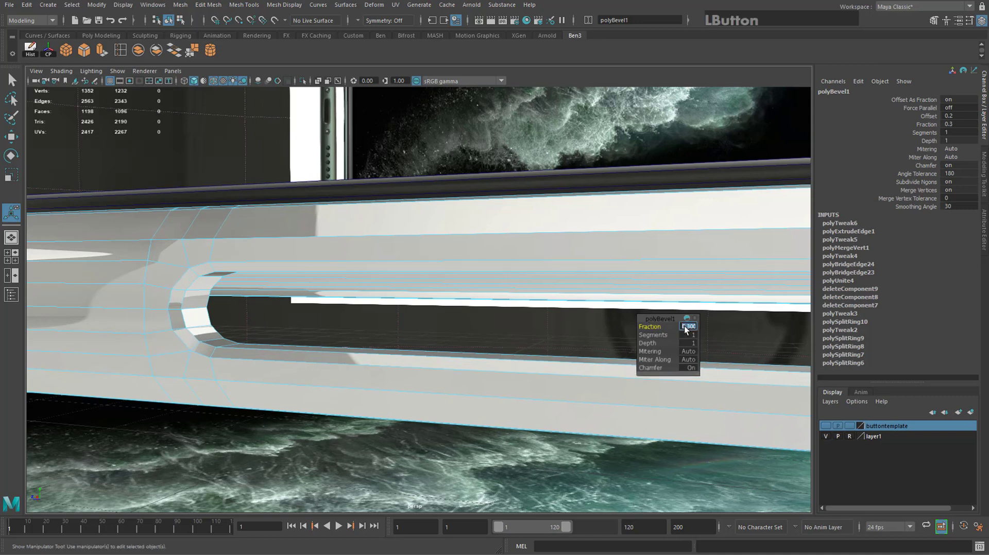
pyautogui.write('0.1')
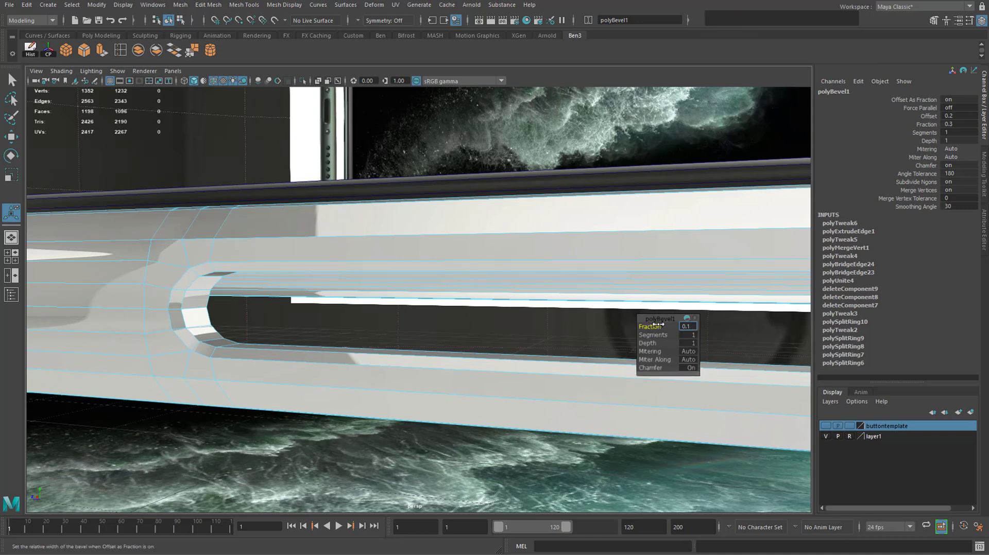
pyautogui.press('Return')
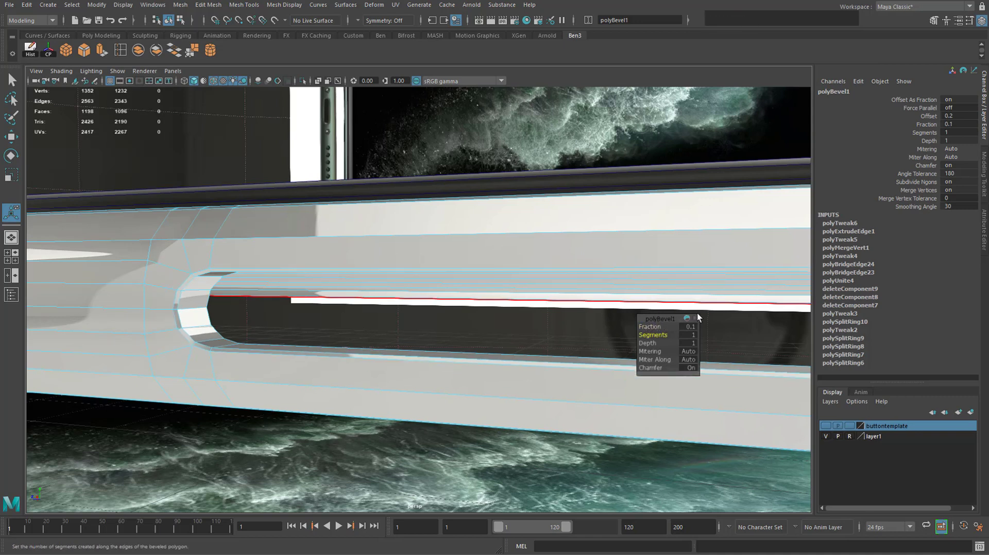
# Reduce the rim bevel's Fraction to 0.06 and return the frame to object mode.
pyautogui.keyDown('ctrl'); pyautogui.moveTo(649, 327); pyautogui.dragTo(651, 325); pyautogui.keyUp('ctrl')
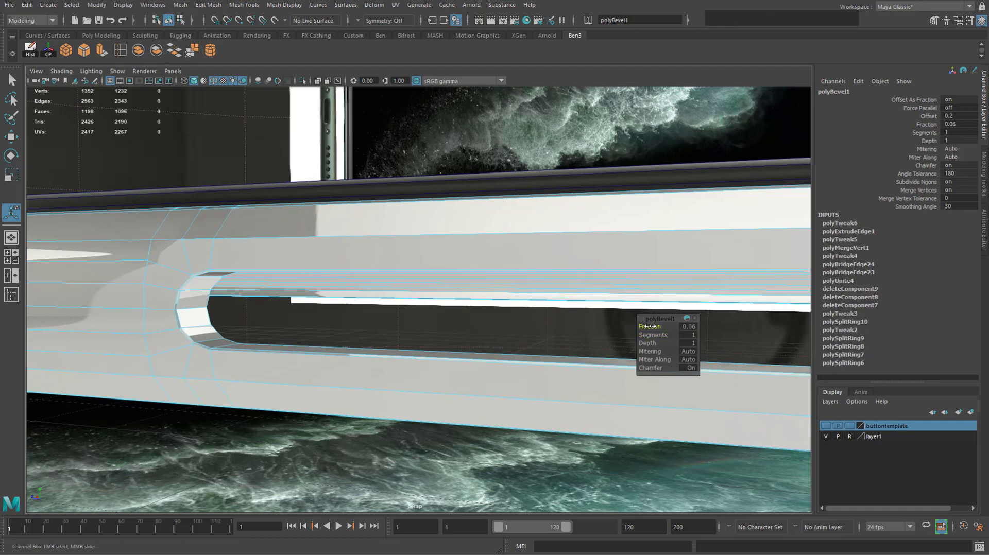
pyautogui.click(208, 281)
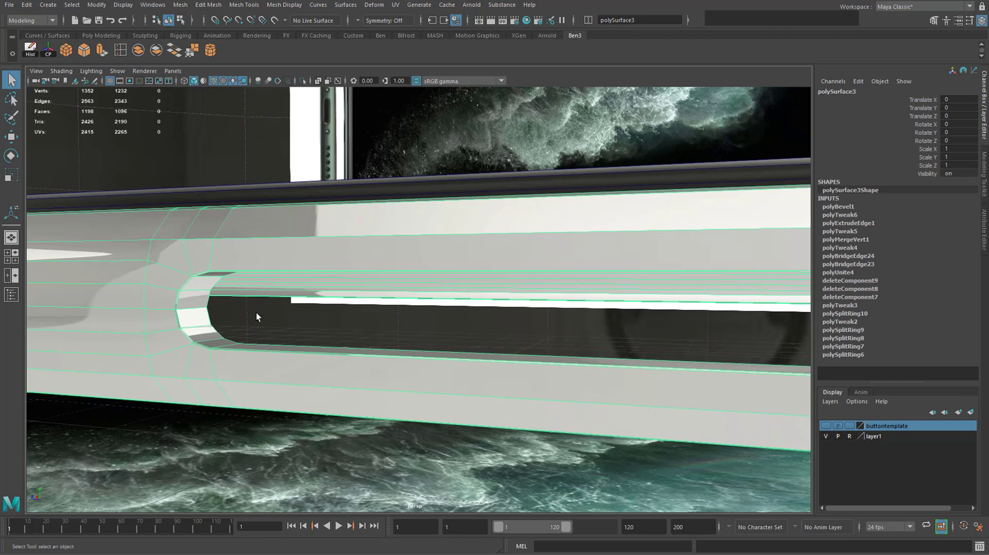
pyautogui.keyDown('alt'); pyautogui.moveTo(156, 298); pyautogui.dragTo(608, 278); pyautogui.keyUp('alt')
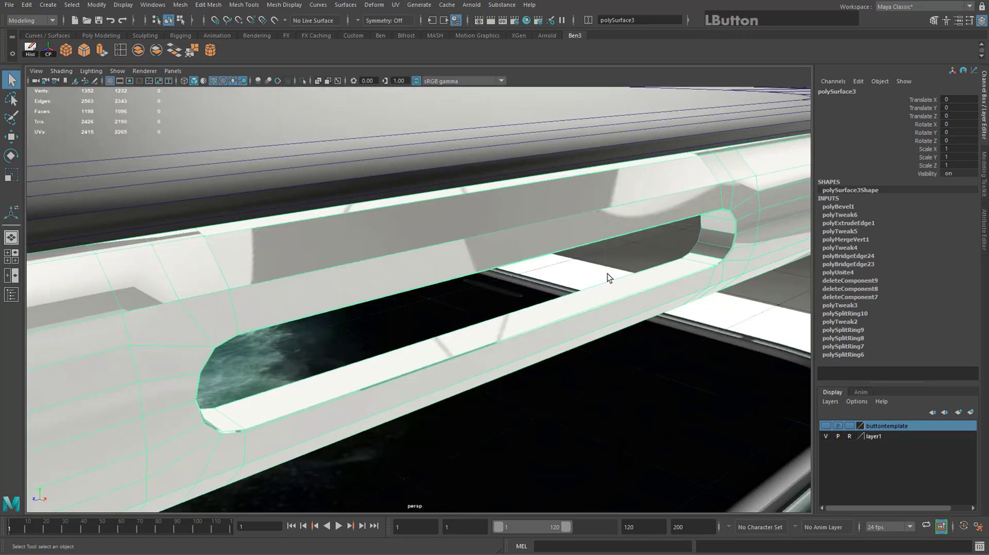
pyautogui.keyDown('alt'); pyautogui.moveTo(725, 221); pyautogui.dragTo(472, 343); pyautogui.keyUp('alt')
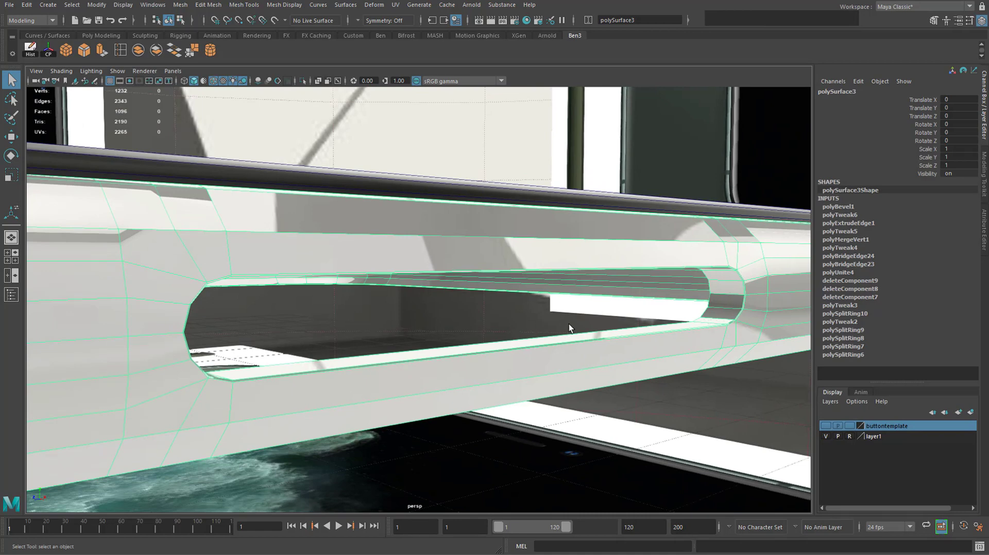
# Show the buttontemplate layer to compare the template button with the bevelled opening, and hide the layer again.
pyautogui.scroll(-6, 569, 323)
pyautogui.scroll(1, 586, 335)
pyautogui.click(826, 426)
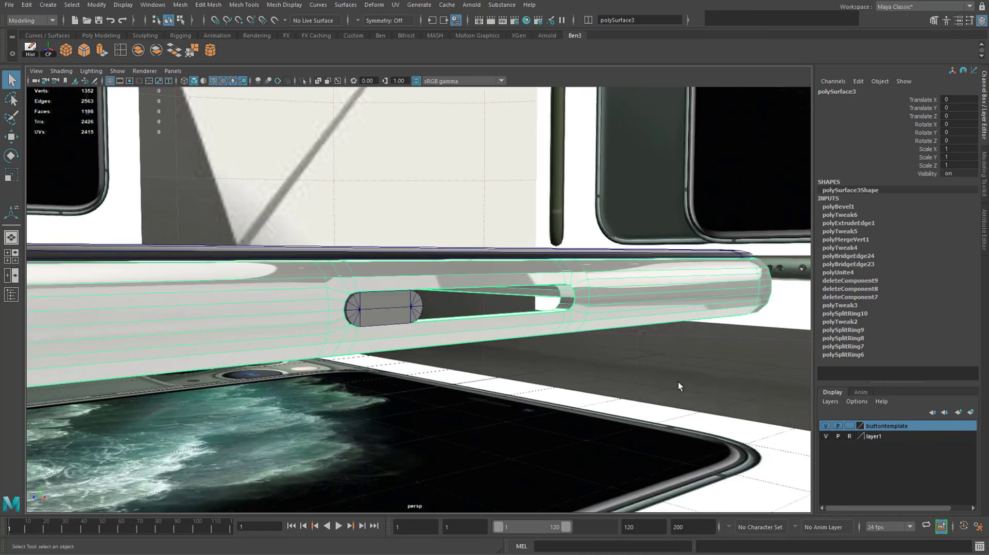
pyautogui.keyDown('alt'); pyautogui.moveTo(391, 324); pyautogui.dragTo(373, 307); pyautogui.keyUp('alt')
pyautogui.keyDown('alt'); pyautogui.moveTo(393, 332); pyautogui.dragTo(397, 294, button='middle'); pyautogui.keyUp('alt')
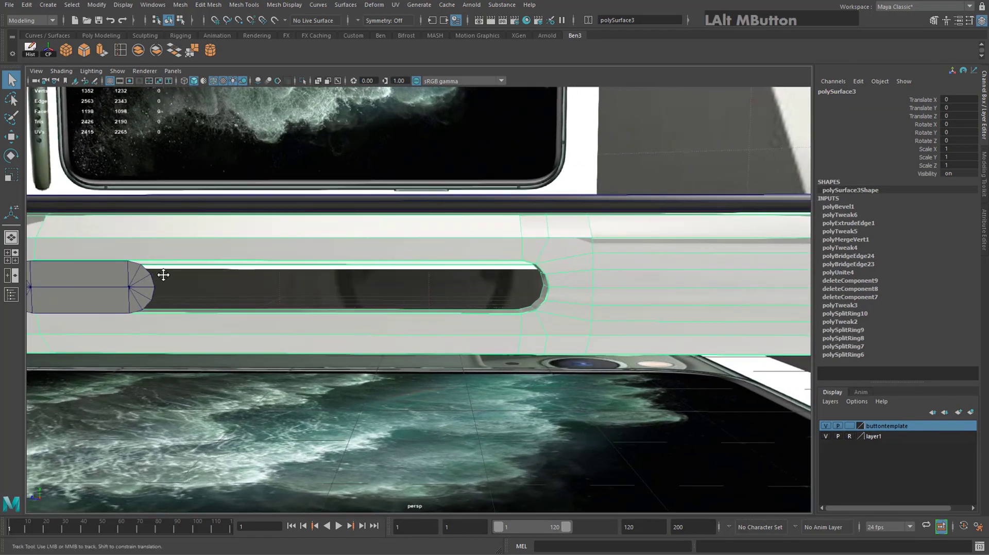
pyautogui.keyDown('alt'); pyautogui.moveTo(163, 275); pyautogui.dragTo(295, 297, button='middle'); pyautogui.keyUp('alt')
pyautogui.click(825, 425)
pyautogui.keyDown('alt'); pyautogui.moveTo(665, 329); pyautogui.dragTo(406, 261); pyautogui.keyUp('alt')
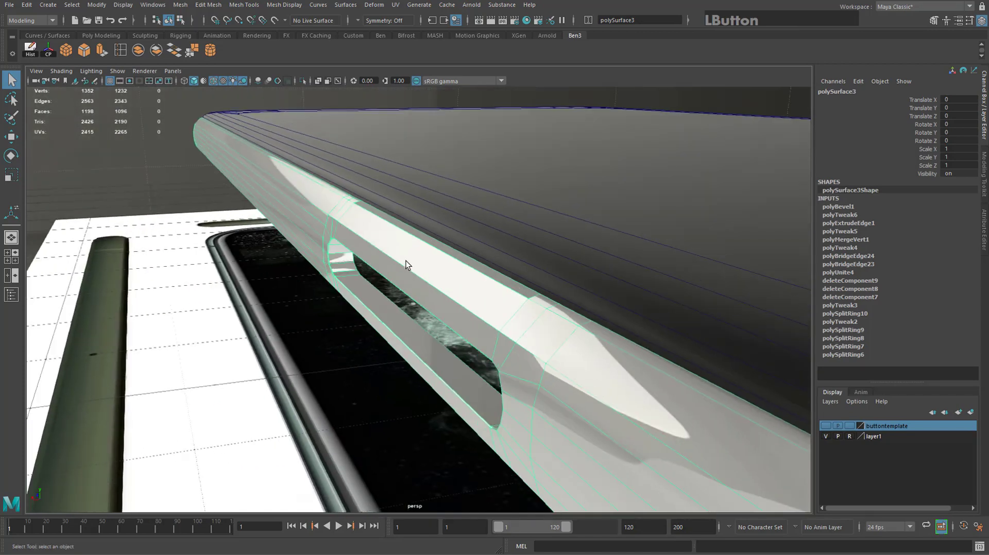
# Duplicate the phone frame and move the copy outward to Translate X 0.316.
pyautogui.hotkey('ctrl', 'd')
pyautogui.keyDown('alt'); pyautogui.moveTo(480, 288); pyautogui.dragTo(388, 268); pyautogui.keyUp('alt')
pyautogui.press('w')
# Select the complete loop of inner wall faces around the button hole on the duplicated frame.
pyautogui.rightClick(388, 268)
pyautogui.click(385, 292)
pyautogui.click(383, 301)
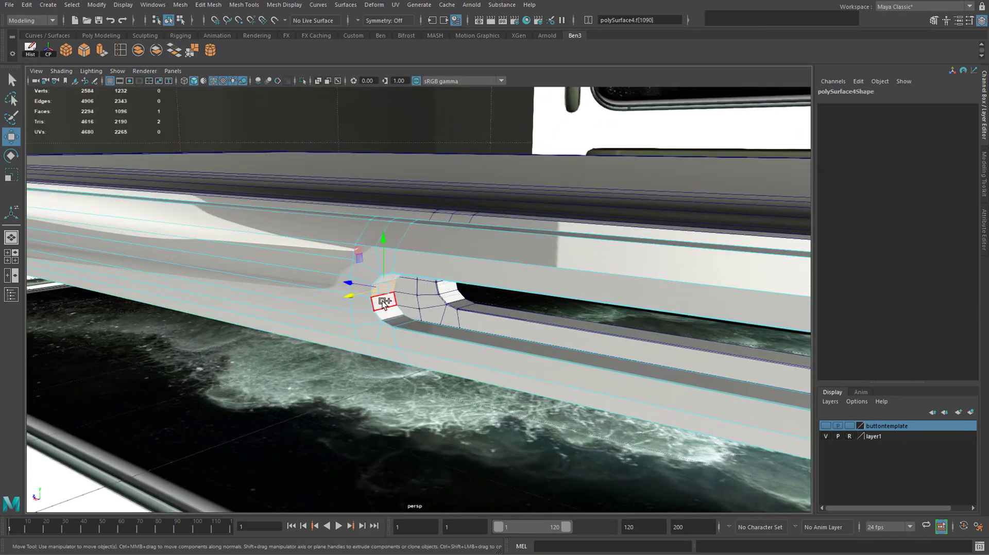
pyautogui.keyDown('shift'); pyautogui.doubleClick(480, 327); pyautogui.keyUp('shift')
pyautogui.keyDown('alt'); pyautogui.moveTo(480, 326); pyautogui.dragTo(439, 311, button='middle'); pyautogui.keyUp('alt')
pyautogui.keyDown('alt'); pyautogui.moveTo(440, 311); pyautogui.dragTo(355, 299); pyautogui.keyUp('alt')
pyautogui.click(339, 283)
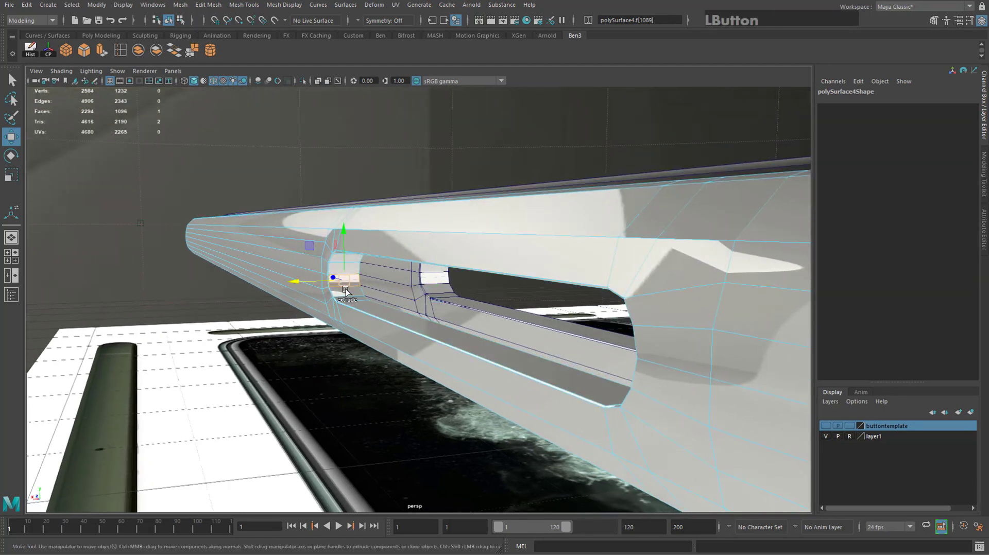
pyautogui.keyDown('shift'); pyautogui.doubleClick(352, 292); pyautogui.keyUp('shift')
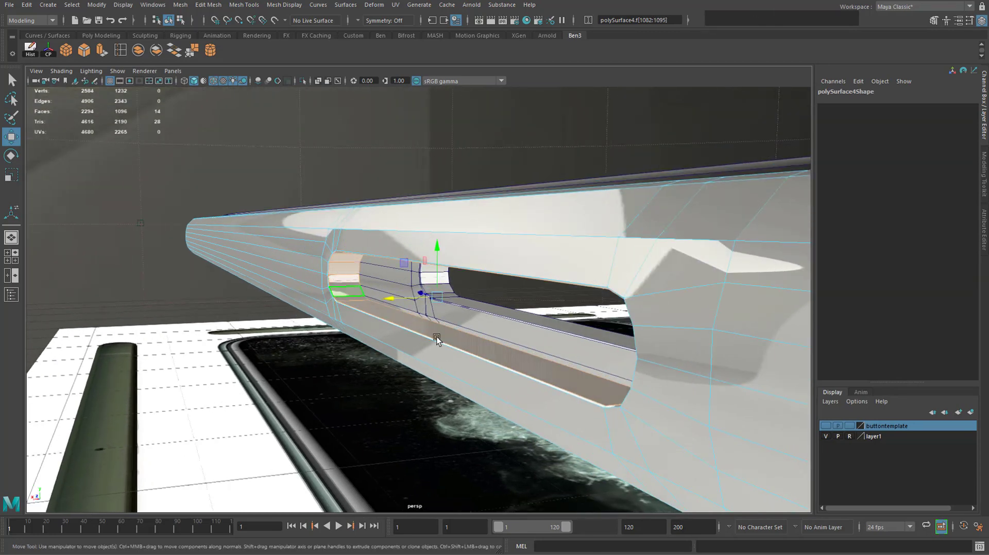
# Invert the face selection and delete the rest of the duplicated frame, keeping only the opening's inner wall ring.
pyautogui.keyDown('alt'); pyautogui.moveTo(412, 287); pyautogui.dragTo(448, 273); pyautogui.keyUp('alt')
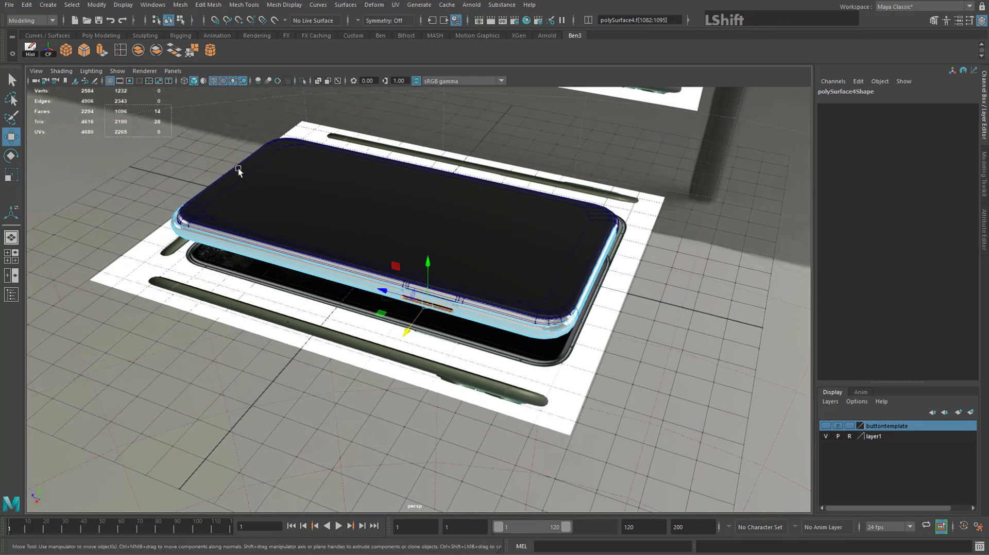
pyautogui.keyDown('shift'); pyautogui.moveTo(719, 432); pyautogui.dragTo(723, 437); pyautogui.keyUp('shift')
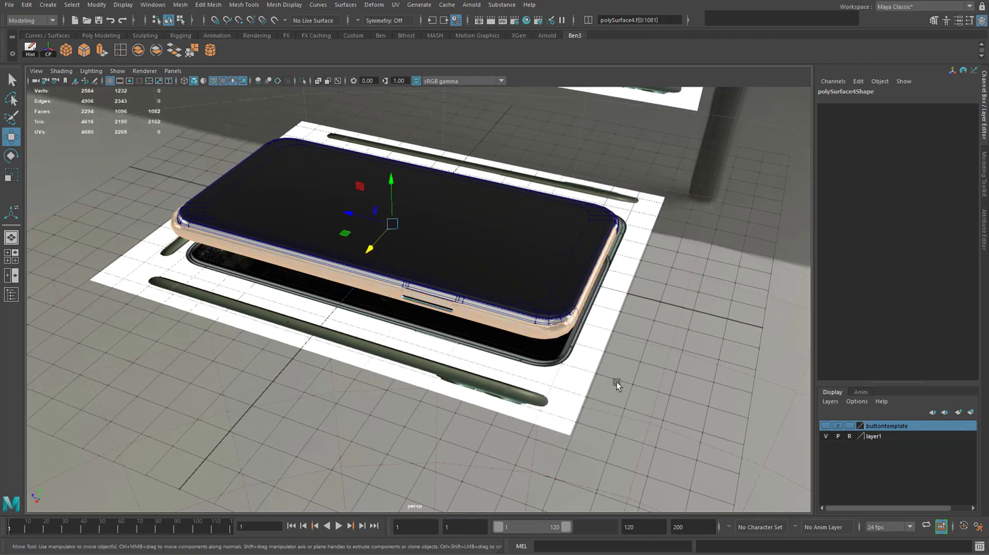
pyautogui.press('Delete')
pyautogui.scroll(10, 421, 269)
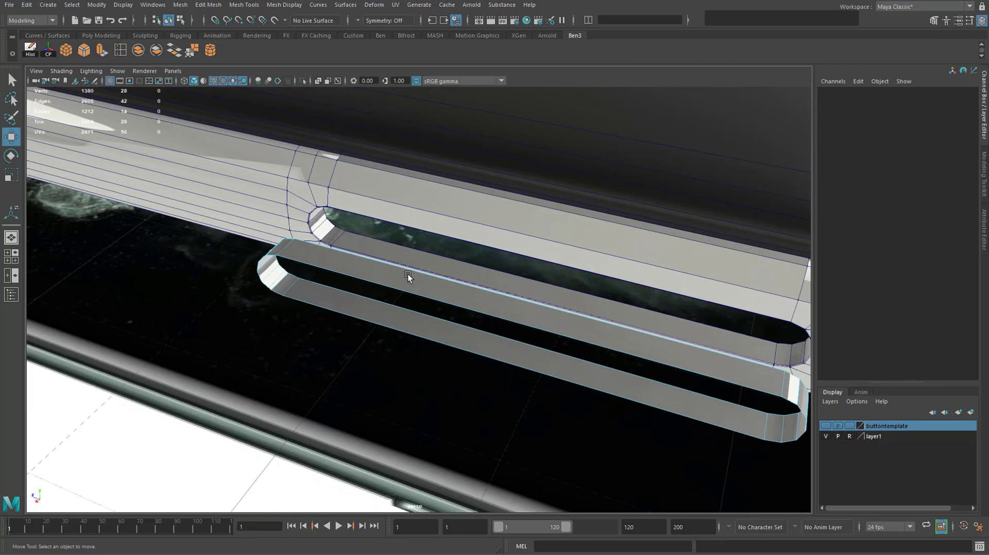
# Return the separated wall ring to object mode and centre its pivot.
pyautogui.keyDown('alt'); pyautogui.moveTo(408, 275); pyautogui.dragTo(372, 260); pyautogui.keyUp('alt')
pyautogui.moveTo(372, 260); pyautogui.dragTo(414, 246, button='right')
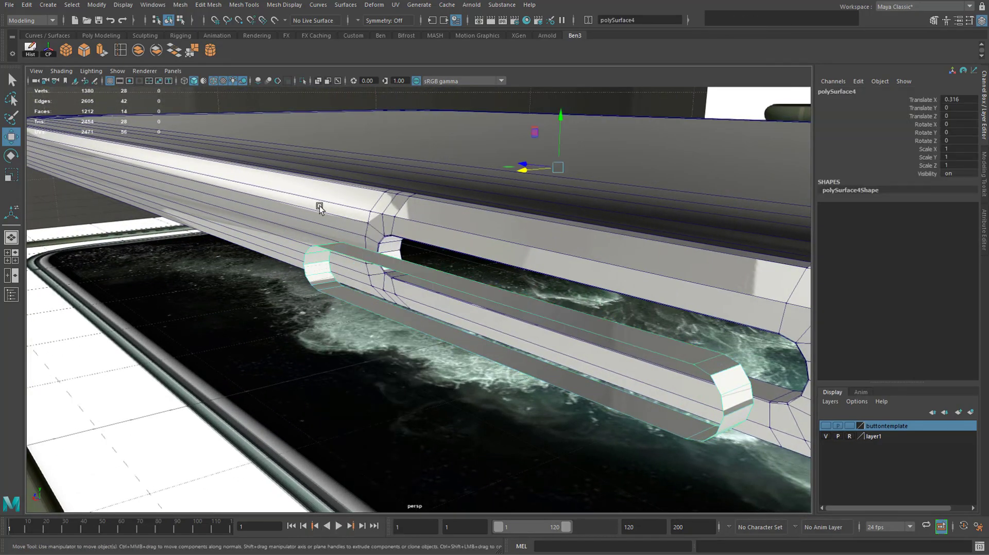
pyautogui.keyDown('alt'); pyautogui.moveTo(546, 171); pyautogui.dragTo(536, 214); pyautogui.keyUp('alt')
pyautogui.click(48, 51)
pyautogui.keyDown('alt'); pyautogui.moveTo(428, 253); pyautogui.dragTo(504, 288); pyautogui.keyUp('alt')
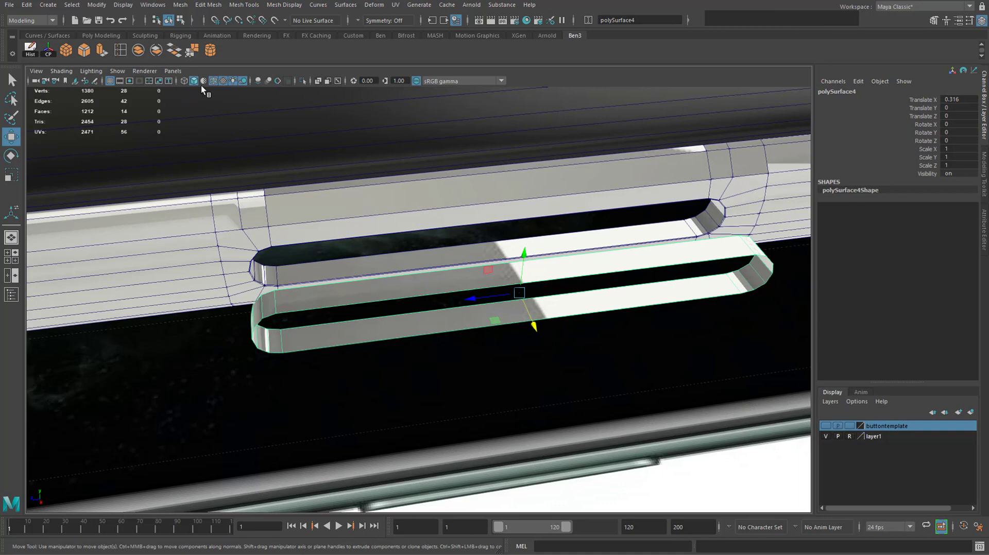
# Turn on Backface Culling for the perspective view.
pyautogui.keyDown('alt'); pyautogui.moveTo(203, 90); pyautogui.dragTo(423, 208); pyautogui.keyUp('alt')
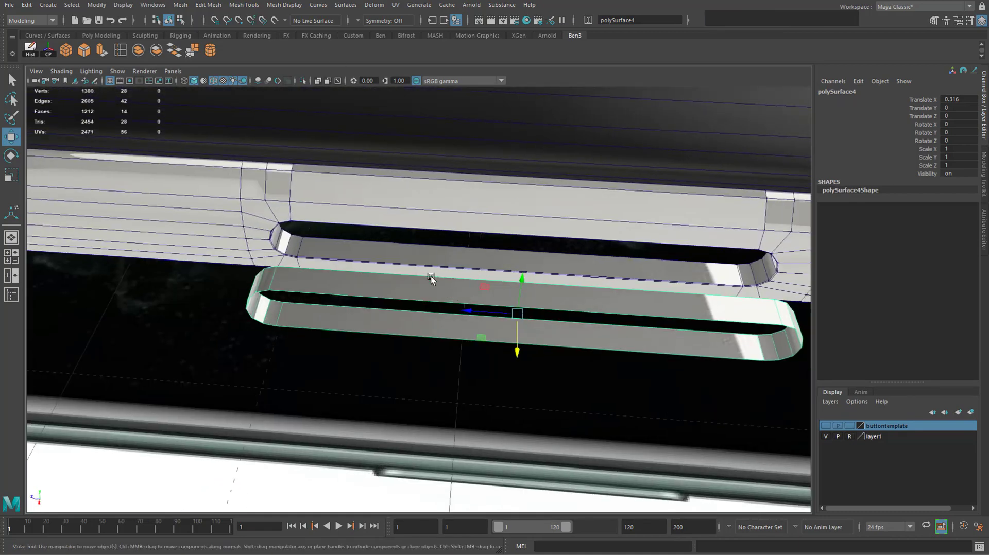
pyautogui.keyDown('alt'); pyautogui.moveTo(424, 312); pyautogui.dragTo(382, 293); pyautogui.keyUp('alt')
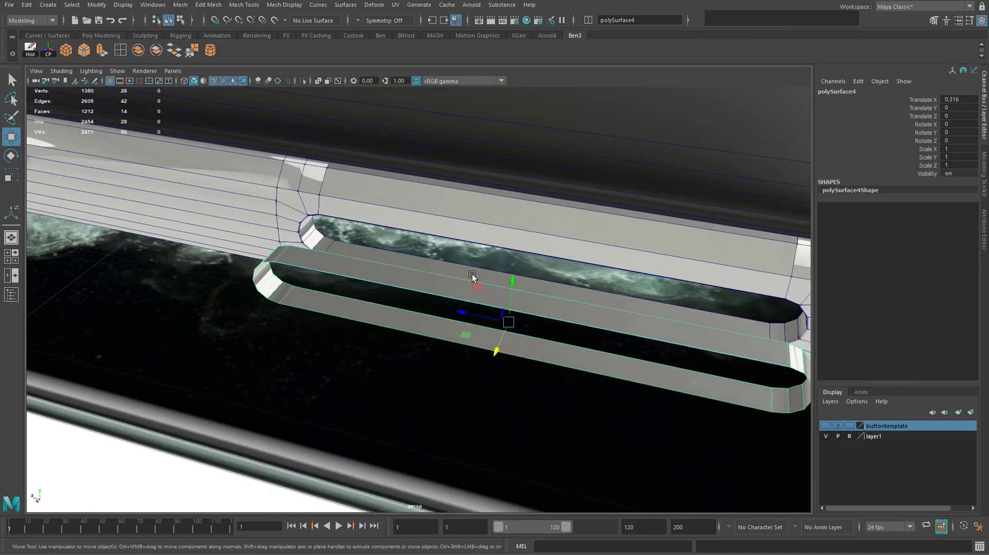
pyautogui.click(60, 71)
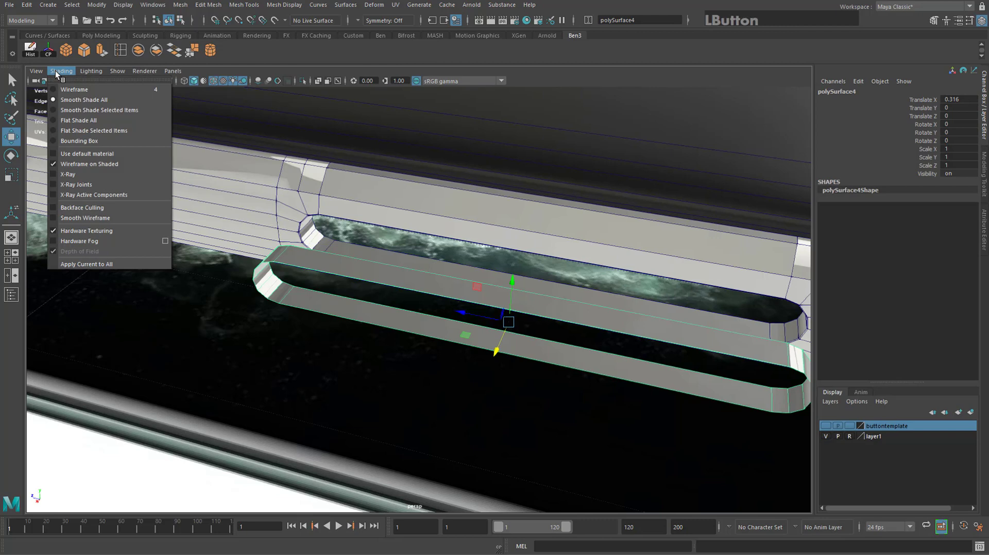
pyautogui.click(105, 209)
# Create a polygon cube about 2.088 units on each side on the empty grid beside the phone's side reference.
pyautogui.keyDown('alt'); pyautogui.moveTo(390, 264); pyautogui.dragTo(216, 243); pyautogui.keyUp('alt')
pyautogui.click(278, 273)
pyautogui.keyDown('alt'); pyautogui.moveTo(278, 274); pyautogui.dragTo(205, 232); pyautogui.keyUp('alt')
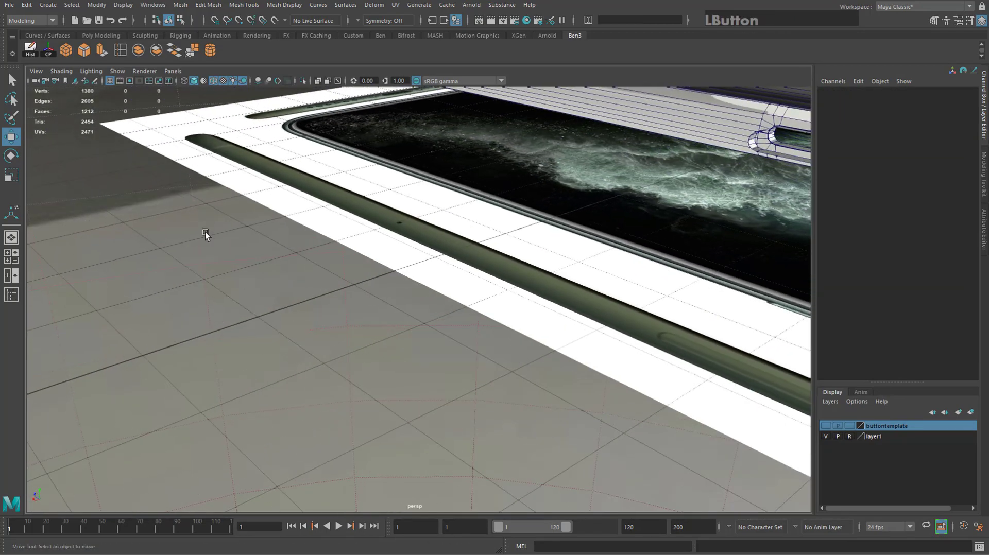
pyautogui.scroll(2, 205, 231)
pyautogui.click(67, 51)
pyautogui.click(196, 371)
pyautogui.keyDown('shift'); pyautogui.moveTo(255, 299); pyautogui.dragTo(309, 267); pyautogui.keyUp('shift')
# Examine the cube from outside and from inside to see how backface culling displays its faces.
pyautogui.scroll(-3, 480, 430)
pyautogui.keyDown('alt'); pyautogui.moveTo(408, 271); pyautogui.dragTo(336, 273); pyautogui.keyUp('alt')
pyautogui.scroll(1, 408, 243)
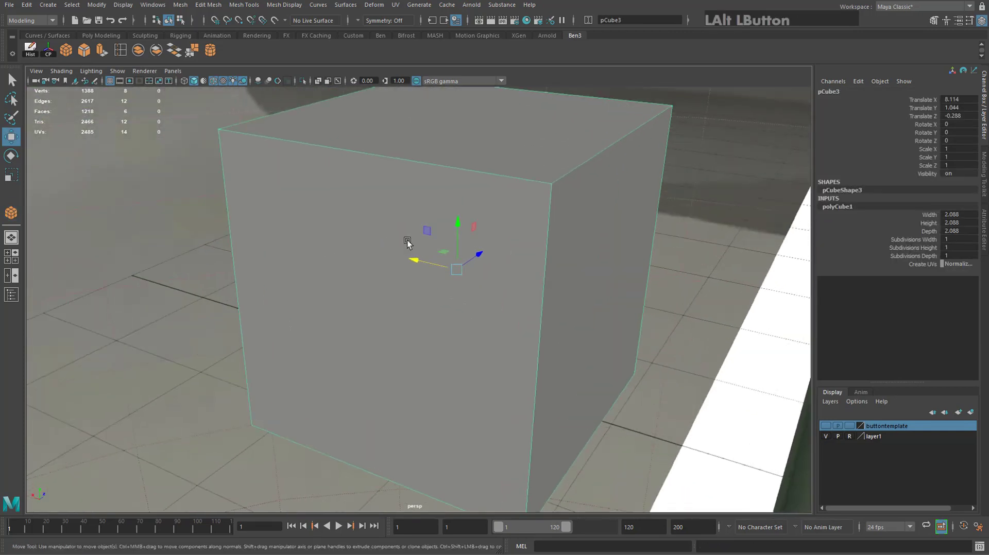
pyautogui.keyDown('alt'); pyautogui.moveTo(408, 242); pyautogui.dragTo(357, 331, button='middle'); pyautogui.keyUp('alt')
pyautogui.scroll(1, 358, 331)
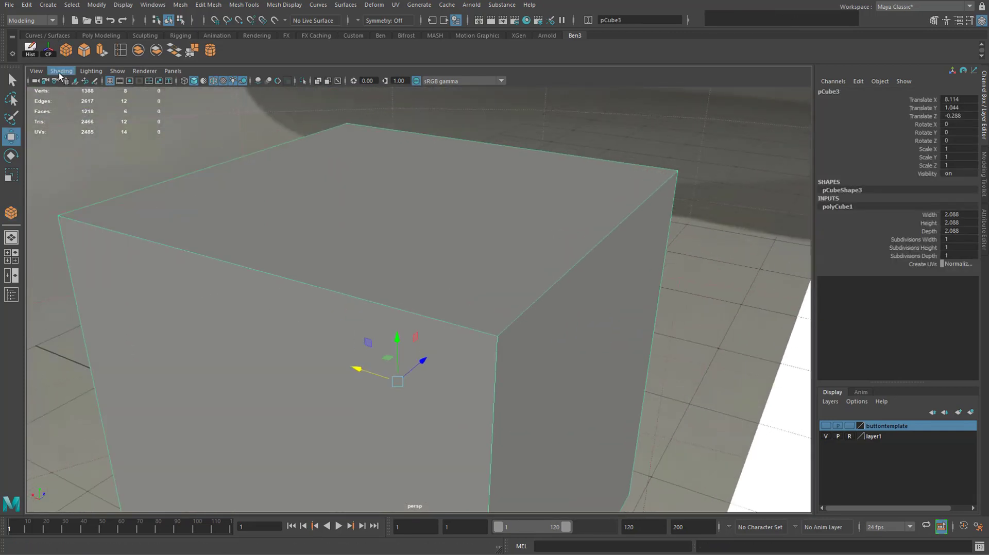
pyautogui.keyDown('alt'); pyautogui.moveTo(348, 294); pyautogui.dragTo(322, 261, button='middle'); pyautogui.keyUp('alt')
pyautogui.scroll(1, 322, 261)
pyautogui.scroll(1, 386, 282)
pyautogui.keyDown('alt'); pyautogui.moveTo(387, 286); pyautogui.dragTo(431, 331, button='right'); pyautogui.keyUp('alt')
pyautogui.keyDown('alt'); pyautogui.moveTo(431, 331); pyautogui.dragTo(520, 375); pyautogui.keyUp('alt')
pyautogui.scroll(1, 369, 330)
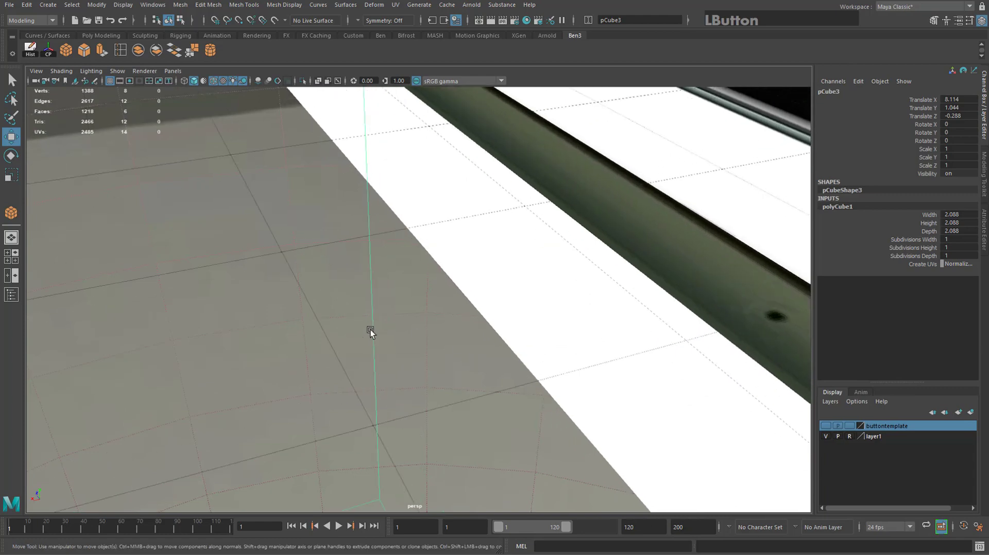
pyautogui.scroll(-6, 372, 330)
pyautogui.keyDown('alt'); pyautogui.moveTo(290, 304); pyautogui.dragTo(435, 306); pyautogui.keyUp('alt')
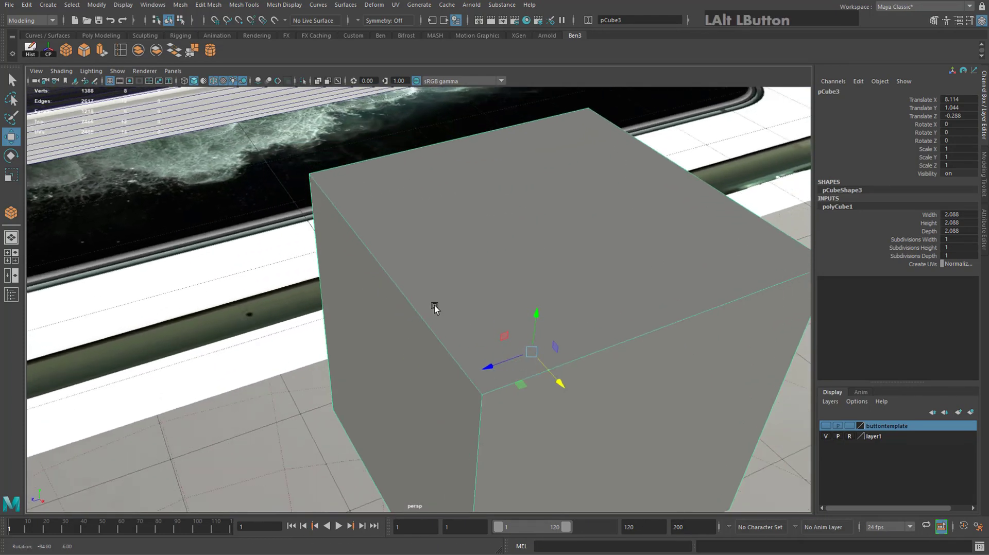
pyautogui.scroll(3, 447, 284)
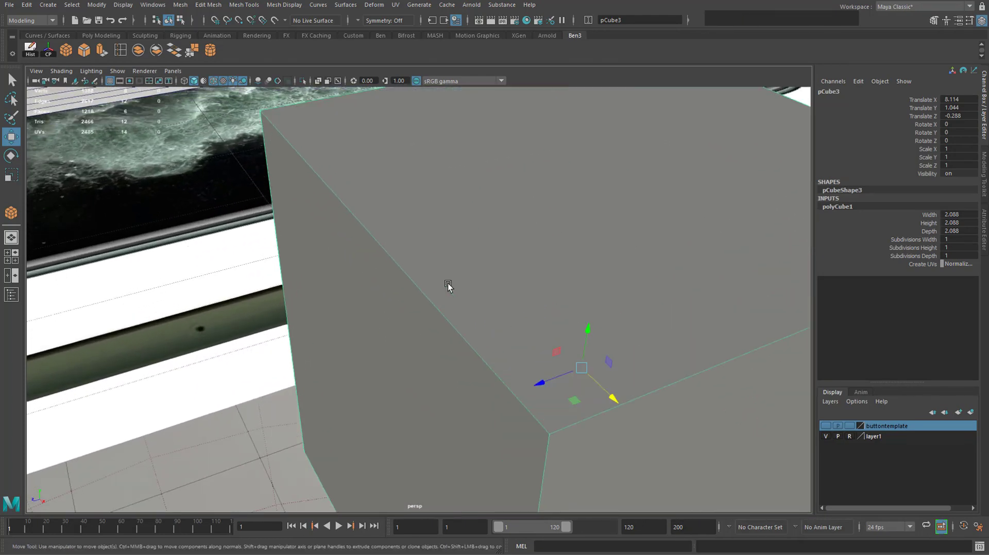
pyautogui.scroll(-9, 446, 281)
pyautogui.scroll(4, 453, 304)
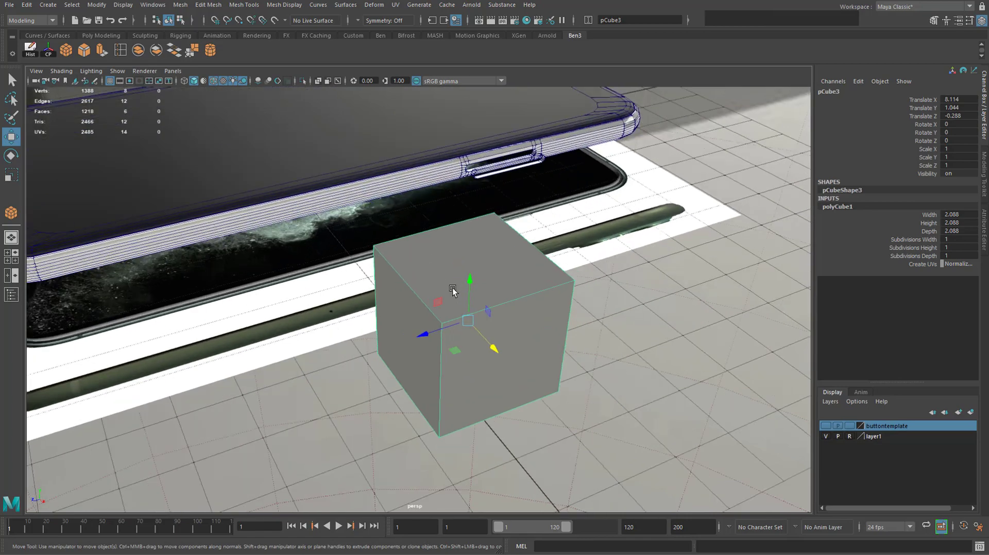
pyautogui.keyDown('alt'); pyautogui.moveTo(452, 308); pyautogui.dragTo(410, 276); pyautogui.keyUp('alt')
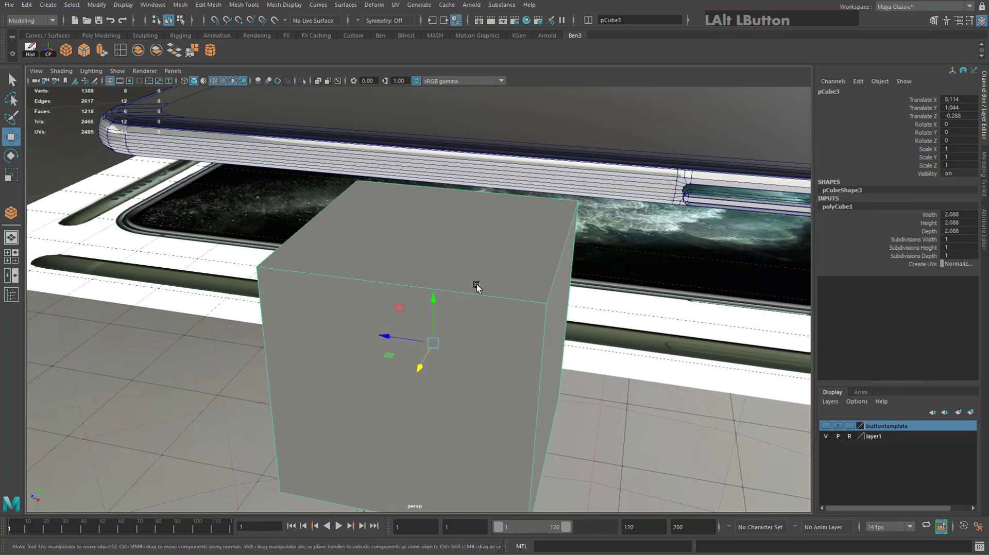
pyautogui.click(61, 71)
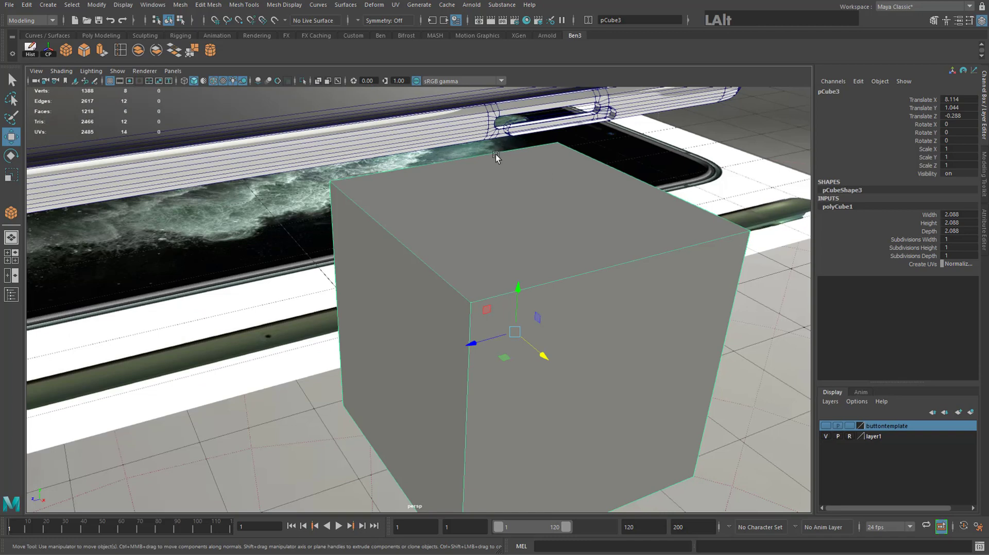
pyautogui.keyDown('alt'); pyautogui.moveTo(496, 157); pyautogui.dragTo(448, 170); pyautogui.keyUp('alt')
pyautogui.scroll(4, 448, 170)
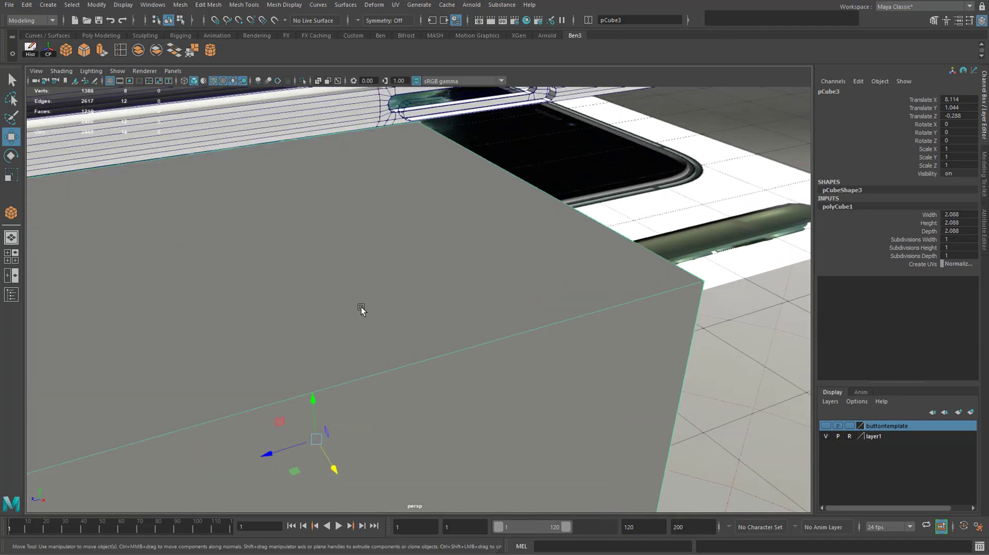
pyautogui.keyDown('alt'); pyautogui.moveTo(362, 309); pyautogui.dragTo(478, 270, button='middle'); pyautogui.keyUp('alt')
pyautogui.scroll(-4, 371, 313)
pyautogui.scroll(7, 433, 316)
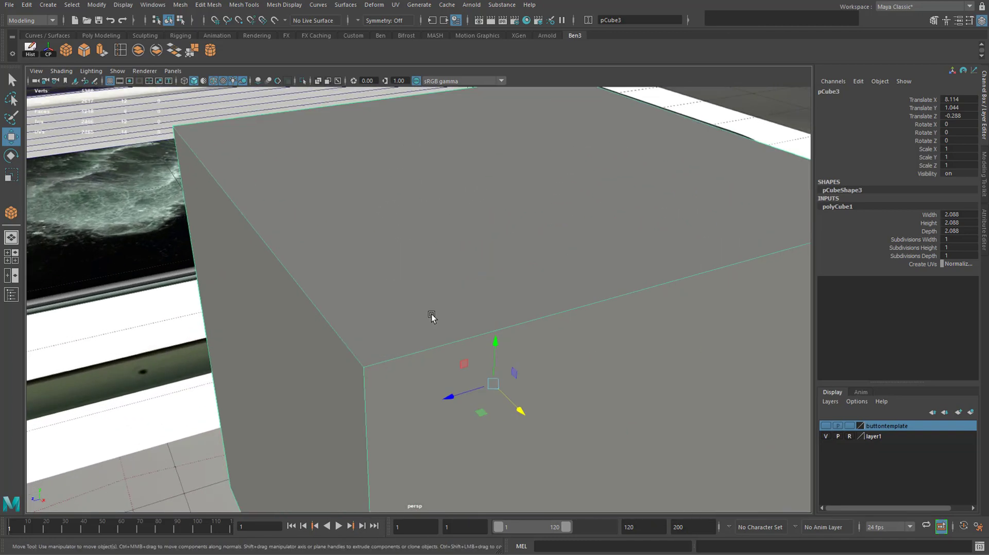
pyautogui.scroll(-4, 426, 315)
pyautogui.scroll(4, 448, 309)
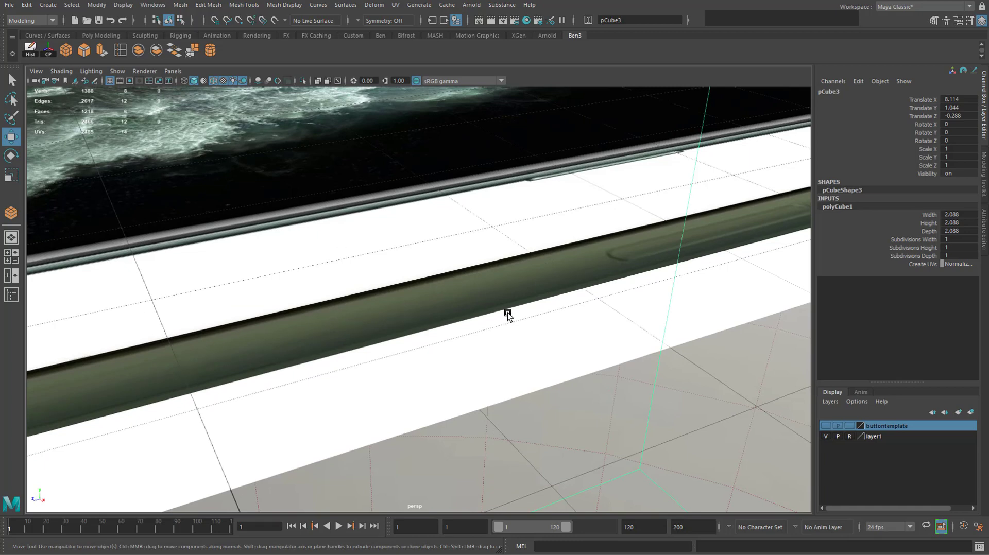
# Reverse the normals of the slot-shaped band beside the phone's button cutout.
pyautogui.keyDown('alt'); pyautogui.moveTo(481, 311); pyautogui.dragTo(426, 260); pyautogui.keyUp('alt')
pyautogui.click(476, 183)
pyautogui.keyDown('alt'); pyautogui.moveTo(425, 260); pyautogui.dragTo(302, 257, button='middle'); pyautogui.keyUp('alt')
pyautogui.click(283, 5)
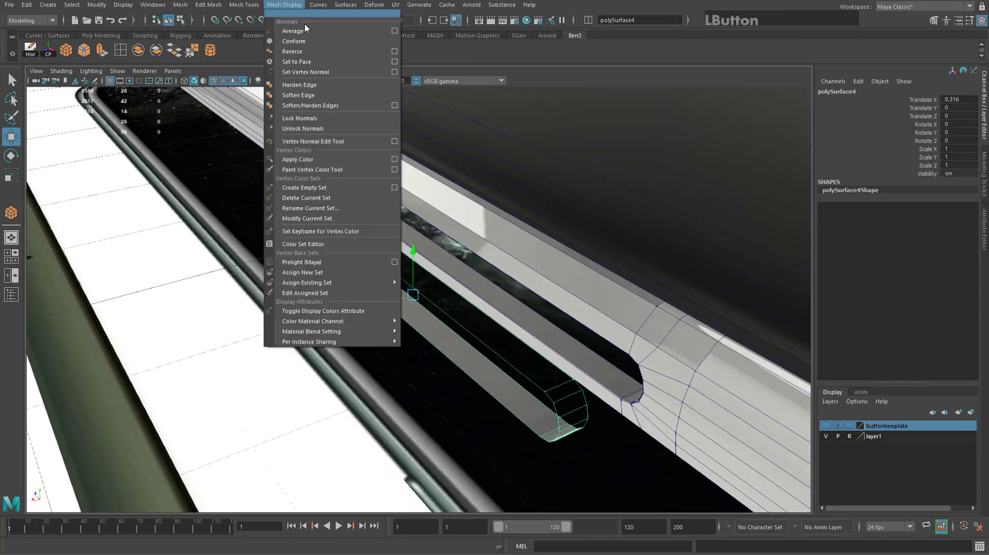
pyautogui.click(323, 51)
pyautogui.keyDown('alt'); pyautogui.moveTo(403, 252); pyautogui.dragTo(405, 262); pyautogui.keyUp('alt')
pyautogui.press('f')
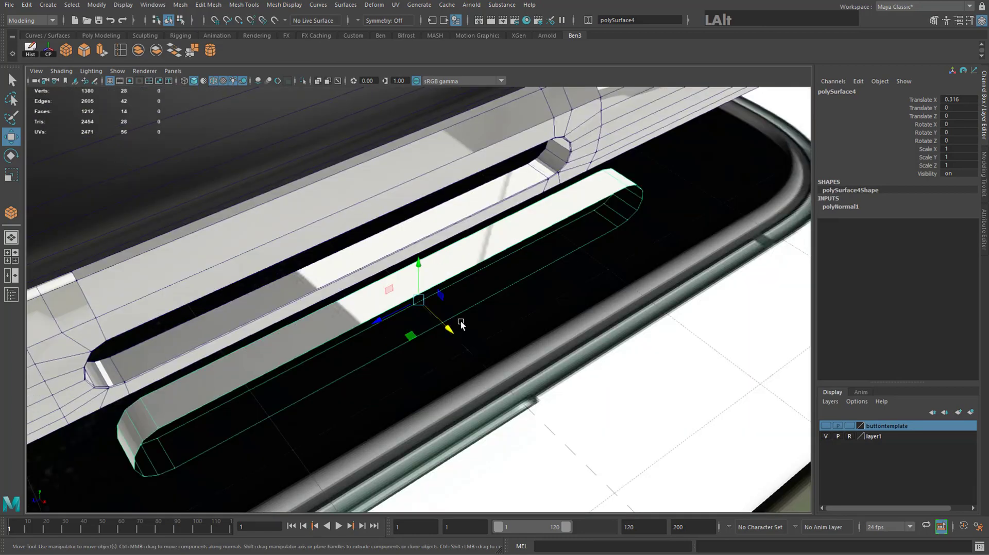
# Extrude the outward-facing border edge loop of the slot-shaped band inward with a Local Translate Z of -0.028.
pyautogui.keyDown('alt'); pyautogui.moveTo(462, 324); pyautogui.dragTo(384, 309); pyautogui.keyUp('alt')
pyautogui.keyDown('alt'); pyautogui.moveTo(384, 309); pyautogui.dragTo(479, 293, button='middle'); pyautogui.keyUp('alt')
pyautogui.keyDown('alt'); pyautogui.moveTo(479, 293); pyautogui.dragTo(658, 267); pyautogui.keyUp('alt')
pyautogui.keyDown('alt'); pyautogui.moveTo(544, 346); pyautogui.dragTo(415, 309); pyautogui.keyUp('alt')
pyautogui.moveTo(409, 307); pyautogui.dragTo(407, 271, button='right')
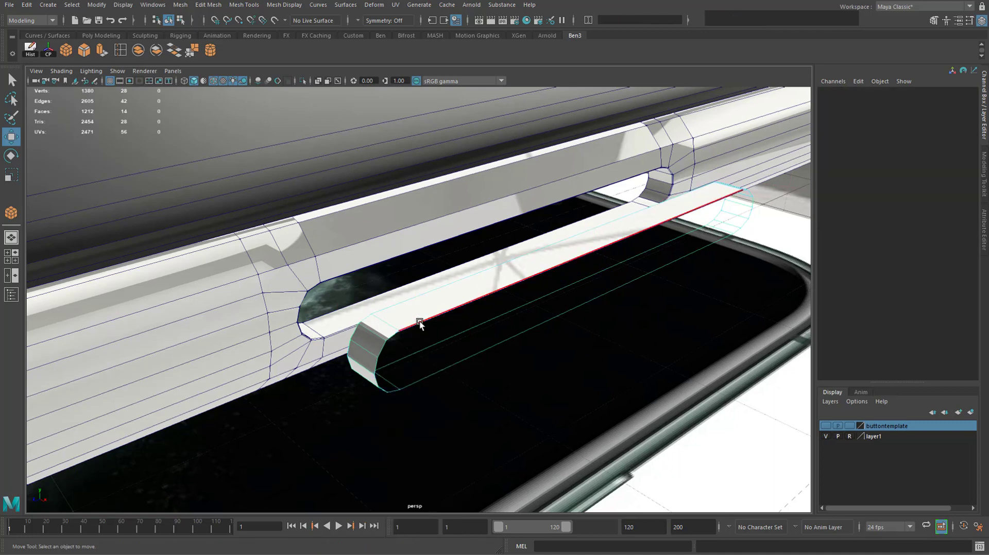
pyautogui.doubleClick(432, 293)
pyautogui.keyDown('alt'); pyautogui.moveTo(433, 294); pyautogui.dragTo(454, 284, button='middle'); pyautogui.keyUp('alt')
pyautogui.keyDown('alt'); pyautogui.moveTo(454, 284); pyautogui.dragTo(489, 268); pyautogui.keyUp('alt')
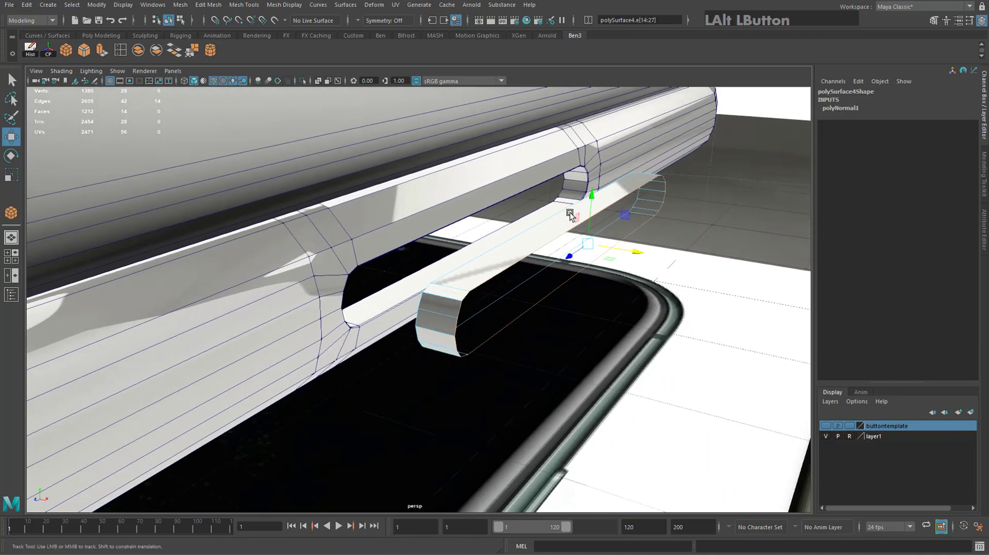
pyautogui.keyDown('alt'); pyautogui.moveTo(489, 268); pyautogui.dragTo(343, 447, button='middle'); pyautogui.keyUp('alt')
pyautogui.doubleClick(533, 249)
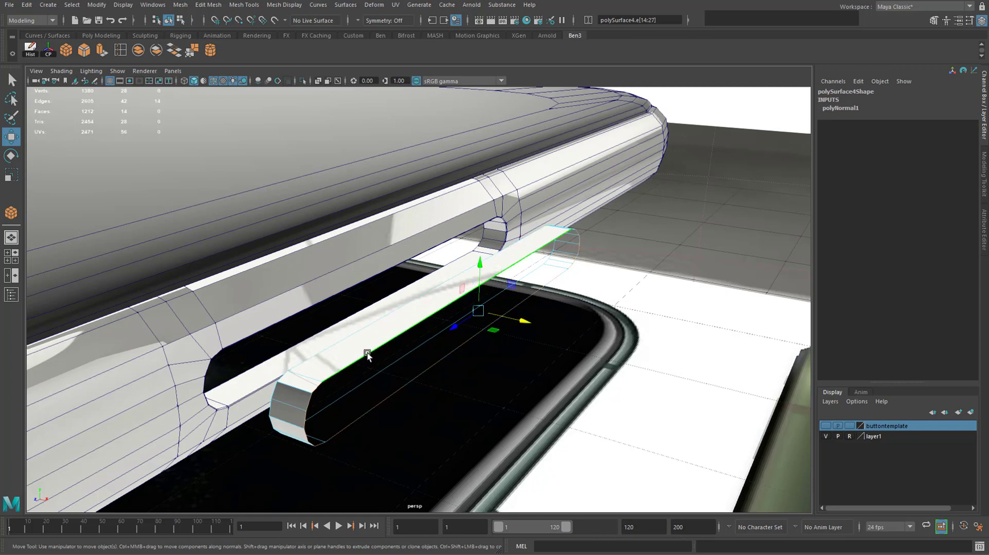
pyautogui.click(100, 47)
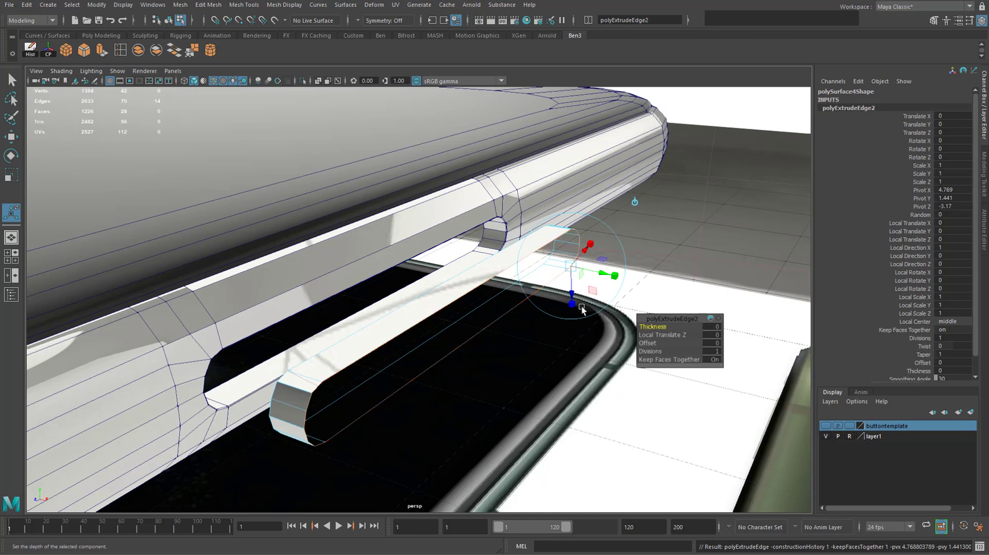
pyautogui.moveTo(573, 291); pyautogui.dragTo(412, 288)
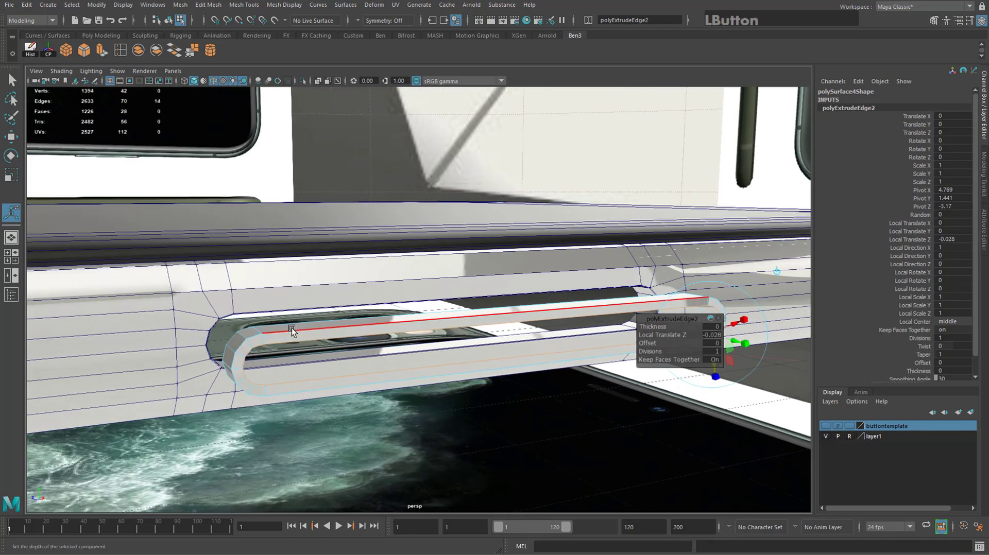
# Bridge the curved end edges of the extruded inner loop, excluding its two long edges, to close the button's front face.
pyautogui.keyDown('alt'); pyautogui.moveTo(257, 330); pyautogui.dragTo(114, 330); pyautogui.keyUp('alt')
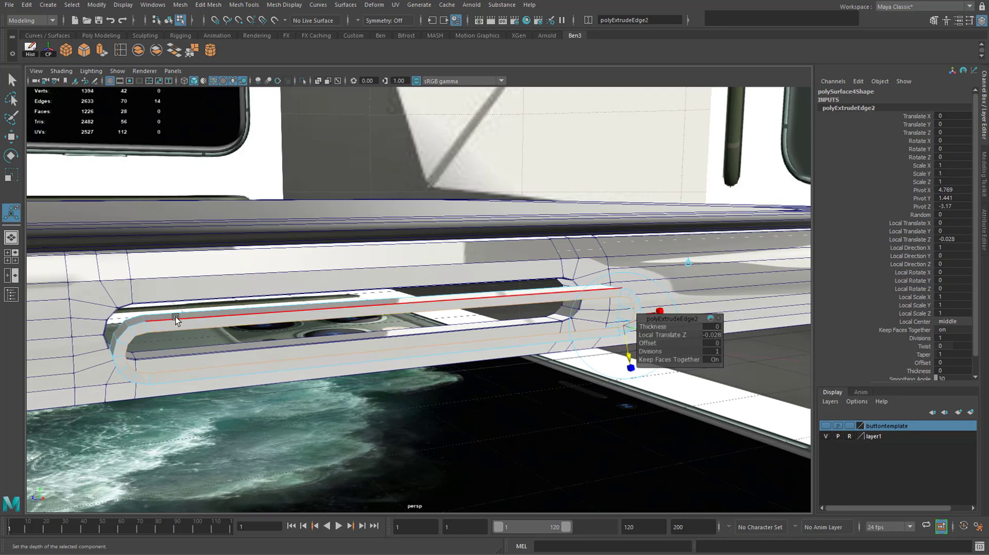
pyautogui.keyDown('alt'); pyautogui.moveTo(264, 320); pyautogui.dragTo(313, 291); pyautogui.keyUp('alt')
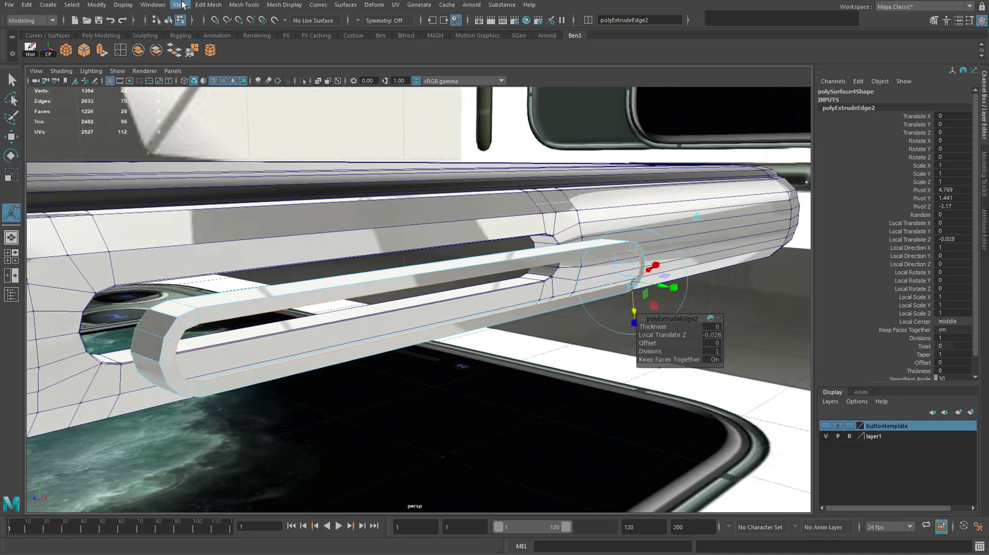
pyautogui.keyDown('alt'); pyautogui.moveTo(267, 288); pyautogui.dragTo(218, 292); pyautogui.keyUp('alt')
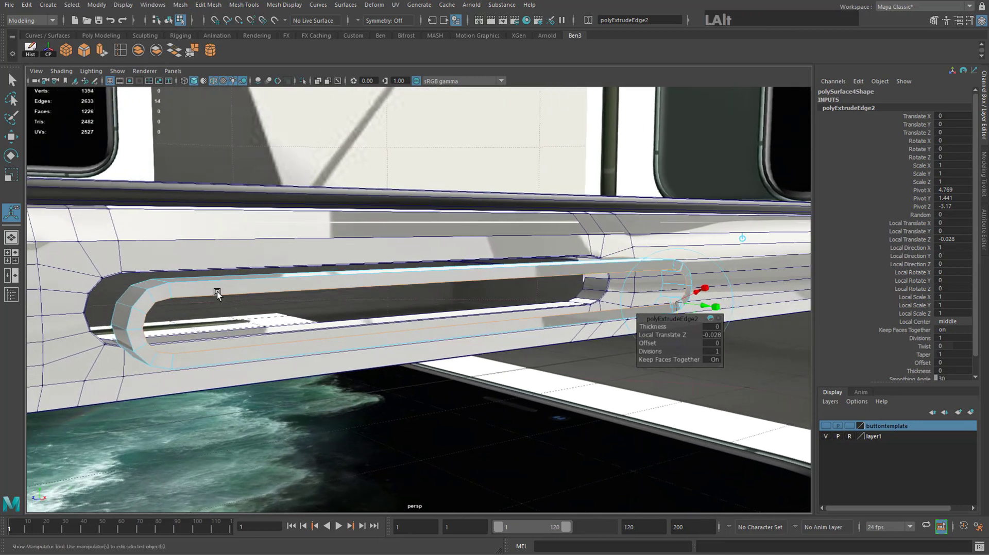
pyautogui.click(204, 294)
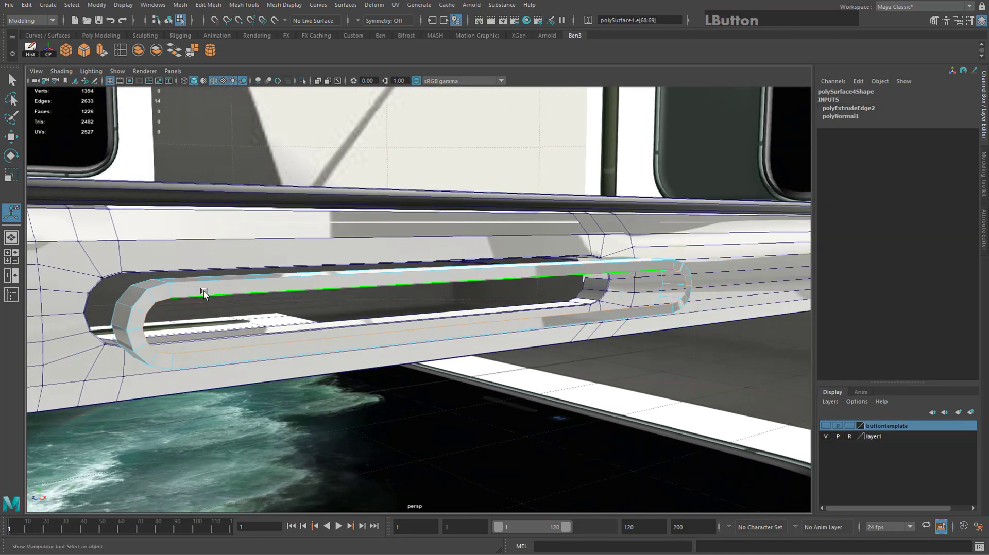
pyautogui.keyDown('shift'); pyautogui.click(259, 293); pyautogui.keyUp('shift')
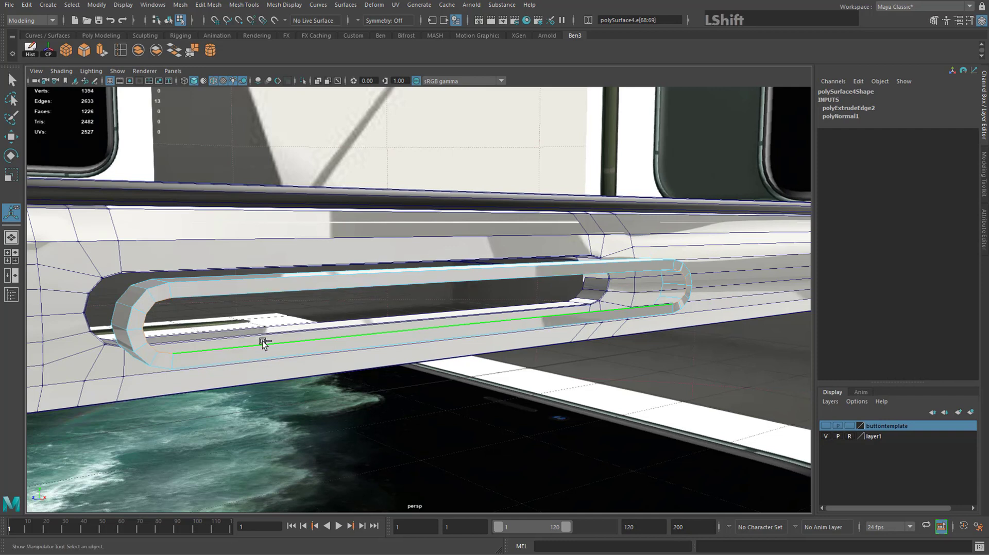
pyautogui.keyDown('shift'); pyautogui.click(263, 343); pyautogui.keyUp('shift')
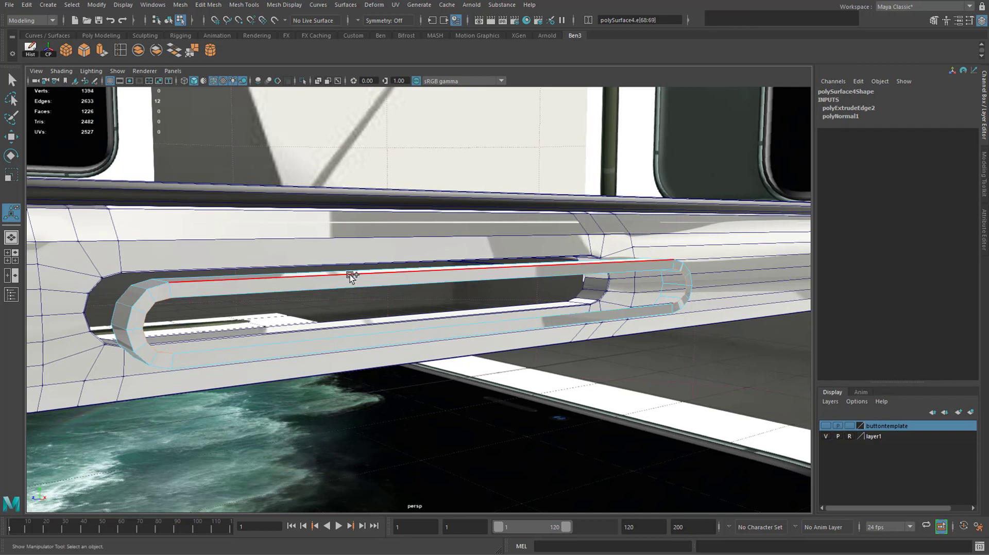
pyautogui.click(154, 51)
pyautogui.keyDown('alt'); pyautogui.moveTo(637, 268); pyautogui.dragTo(409, 342); pyautogui.keyUp('alt')
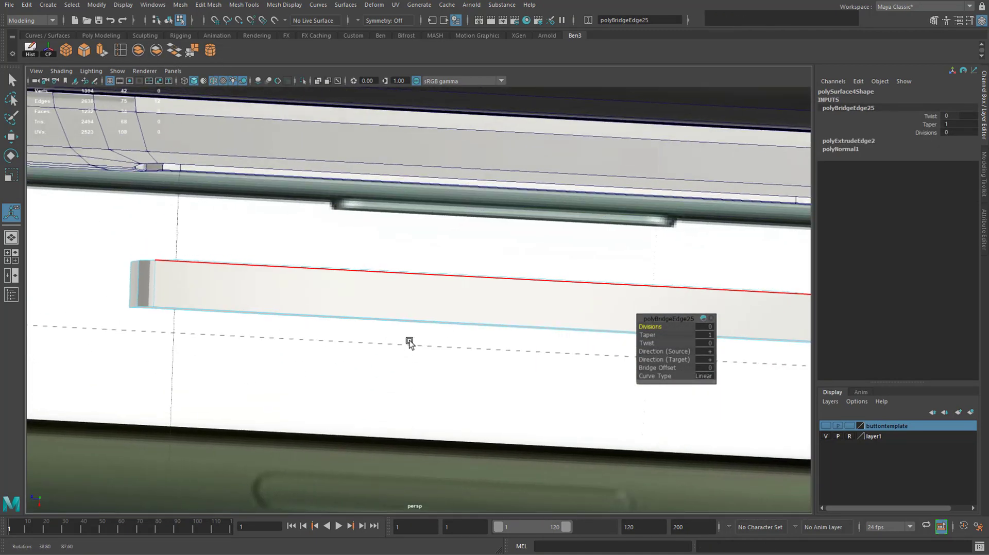
# Return to object mode and compare the button's end profile with the cutout in the phone's frame in the top view.
pyautogui.moveTo(409, 341); pyautogui.dragTo(350, 295, button='right')
pyautogui.press('space')
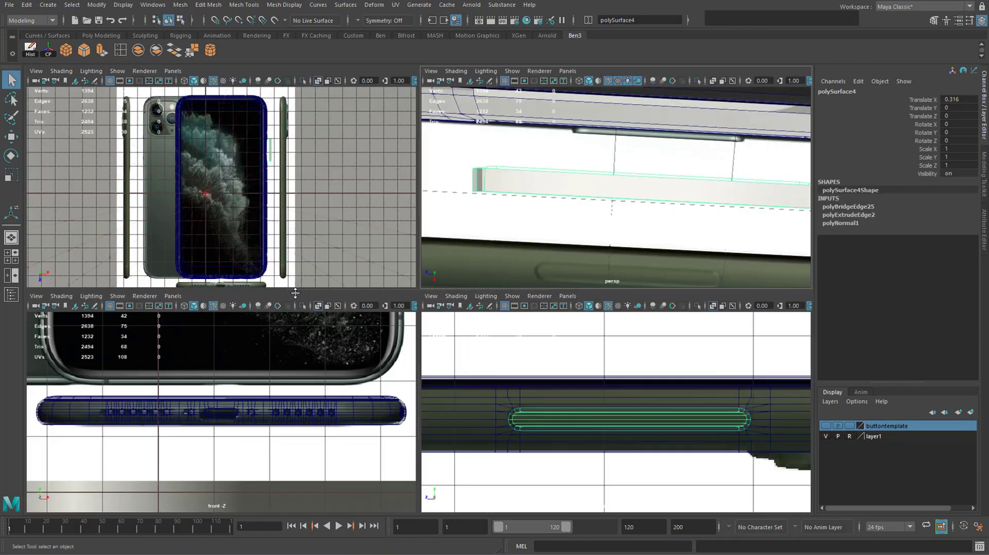
pyautogui.scroll(1, 289, 138)
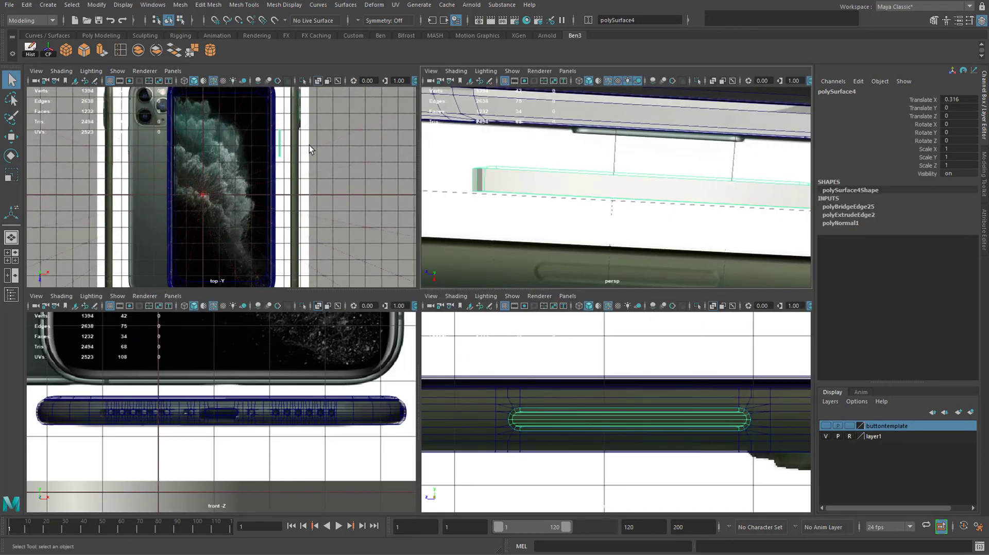
pyautogui.press('space')
pyautogui.press('f')
pyautogui.keyDown('alt'); pyautogui.moveTo(433, 174); pyautogui.dragTo(375, 247, button='middle'); pyautogui.keyUp('alt')
pyautogui.scroll(1, 375, 247)
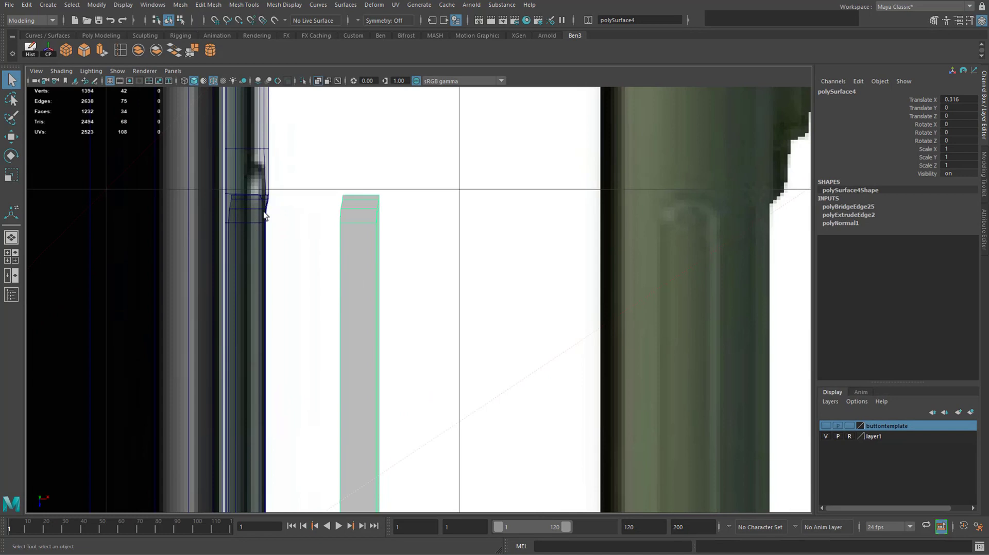
pyautogui.keyDown('alt'); pyautogui.moveTo(264, 239); pyautogui.dragTo(413, 261, button='middle'); pyautogui.keyUp('alt')
pyautogui.scroll(6, 412, 261)
pyautogui.keyDown('alt'); pyautogui.moveTo(417, 201); pyautogui.dragTo(383, 234, button='middle'); pyautogui.keyUp('alt')
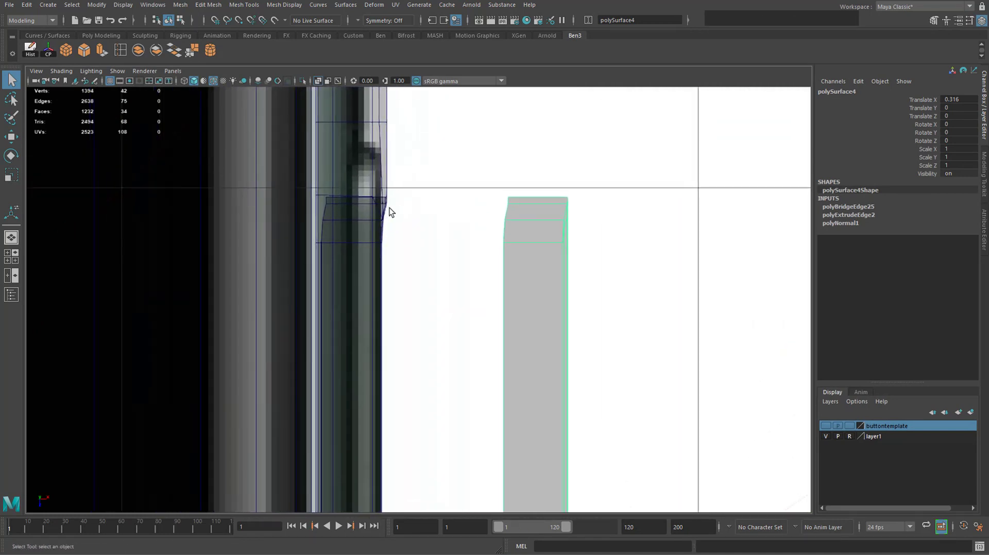
pyautogui.moveTo(553, 221); pyautogui.dragTo(503, 221, button='right')
pyautogui.keyDown('alt'); pyautogui.moveTo(562, 363); pyautogui.dragTo(534, 214, button='middle'); pyautogui.keyUp('alt')
pyautogui.scroll(-12, 539, 270)
pyautogui.scroll(8, 435, 312)
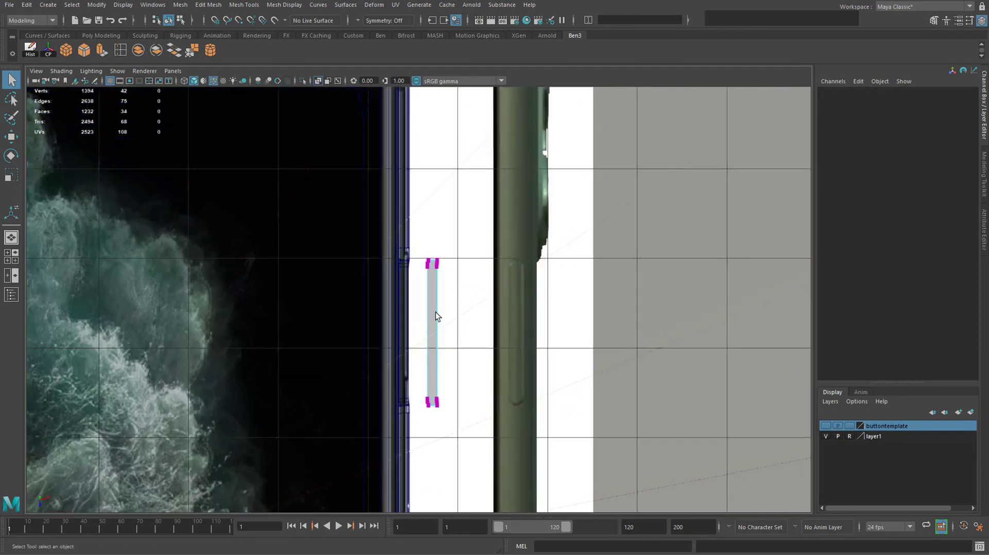
pyautogui.click(462, 398)
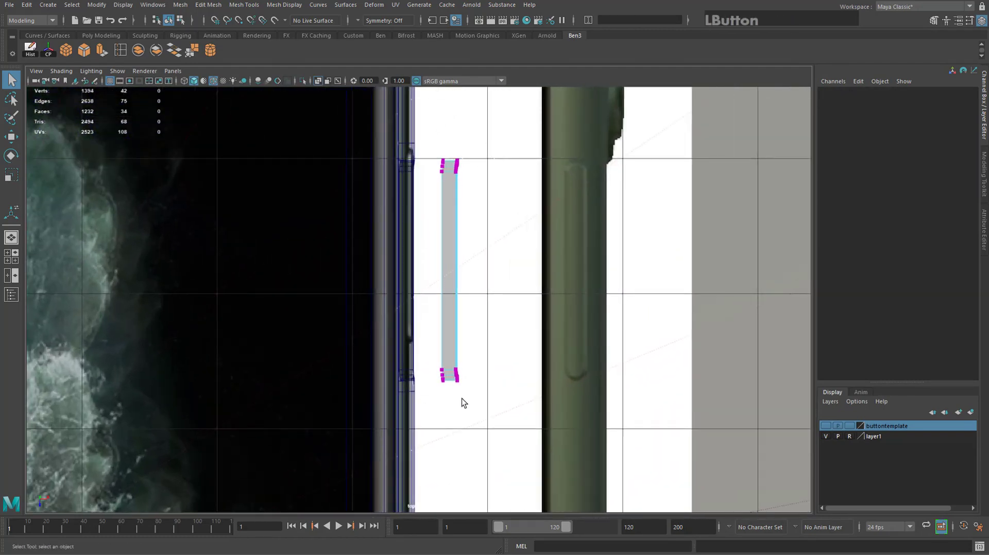
pyautogui.moveTo(454, 395); pyautogui.dragTo(453, 396)
# Put the top view's reference image plane on a new display layer and hide that layer.
pyautogui.keyDown('alt'); pyautogui.moveTo(475, 299); pyautogui.dragTo(503, 321, button='middle'); pyautogui.keyUp('alt')
pyautogui.scroll(2, 408, 317)
pyautogui.scroll(-6, 408, 315)
pyautogui.moveTo(613, 293); pyautogui.dragTo(709, 377)
pyautogui.click(971, 413)
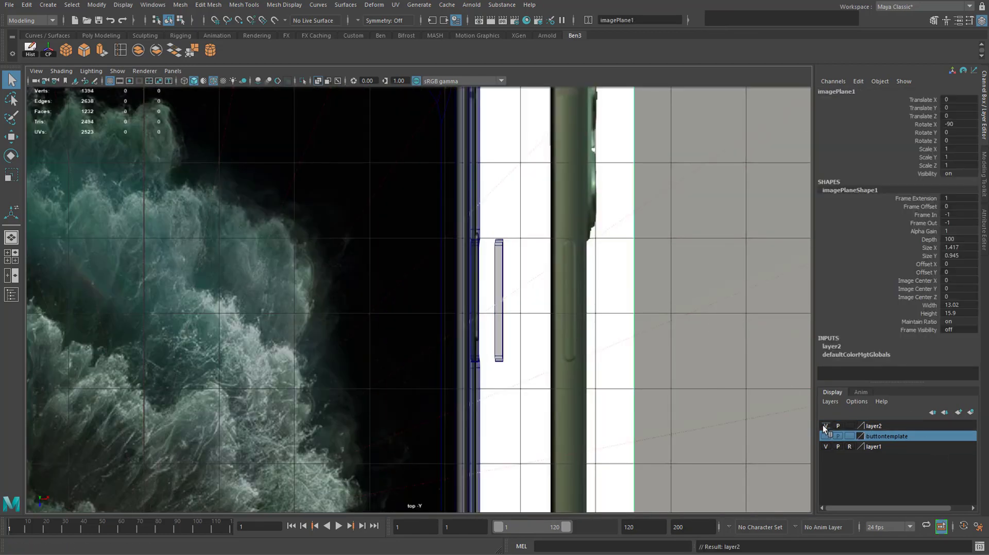
pyautogui.click(825, 426)
# Select the vertices along the button's outer face in the top view and scale them flat along X.
pyautogui.scroll(3, 530, 245)
pyautogui.moveTo(531, 246); pyautogui.dragTo(492, 245, button='right')
pyautogui.moveTo(608, 183); pyautogui.dragTo(553, 269)
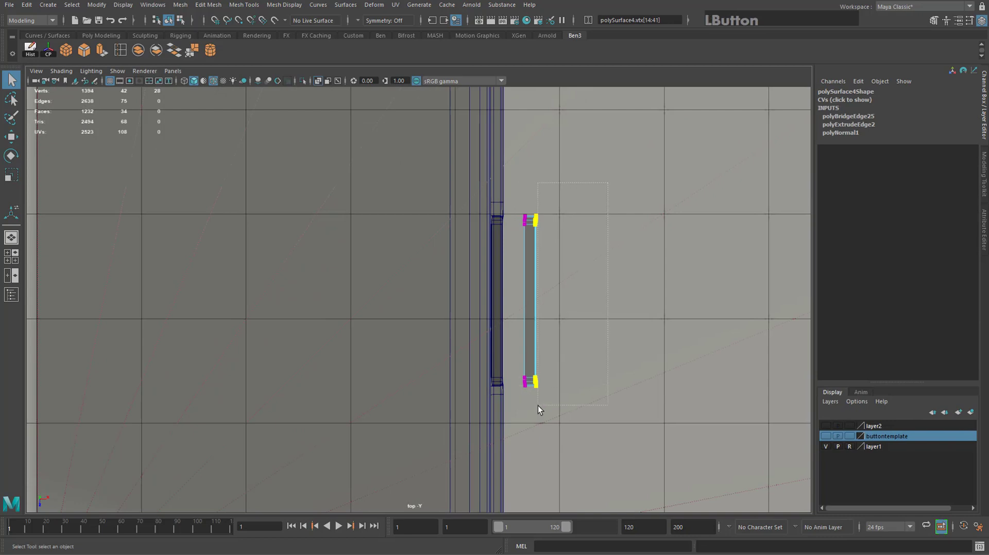
pyautogui.moveTo(537, 405); pyautogui.dragTo(532, 405)
pyautogui.keyDown('alt'); pyautogui.moveTo(610, 313); pyautogui.dragTo(548, 315, button='middle'); pyautogui.keyUp('alt')
pyautogui.scroll(4, 542, 297)
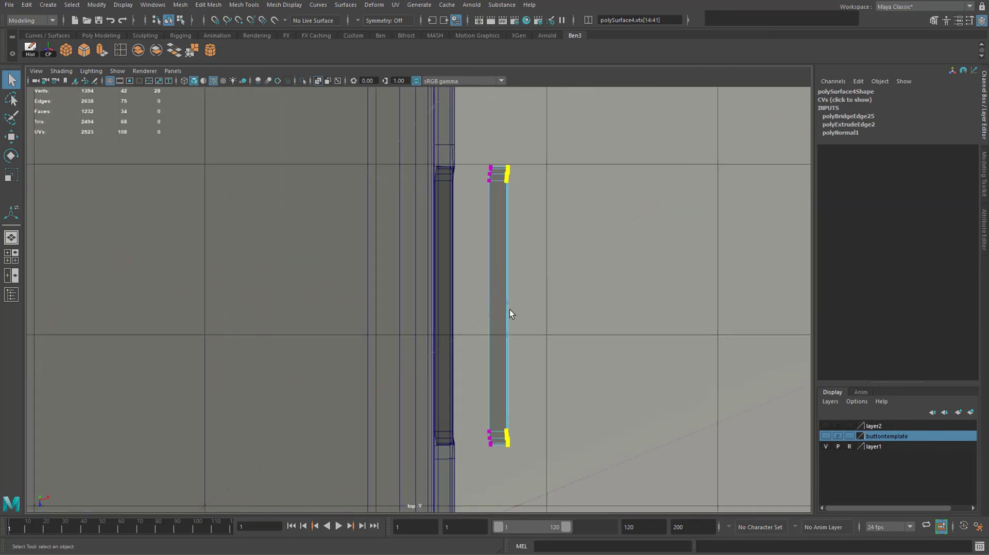
pyautogui.press('r')
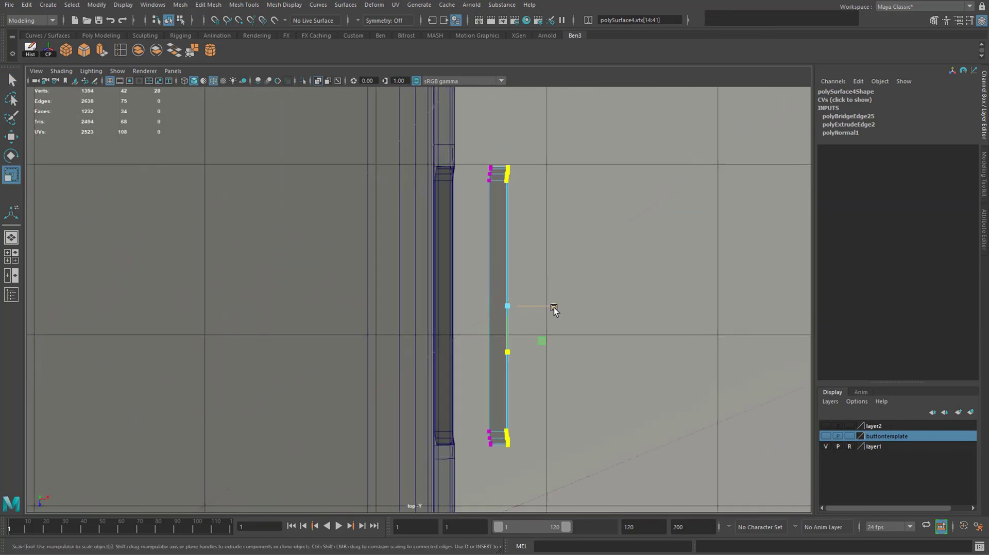
pyautogui.moveTo(557, 305); pyautogui.dragTo(426, 298)
pyautogui.scroll(4, 630, 325)
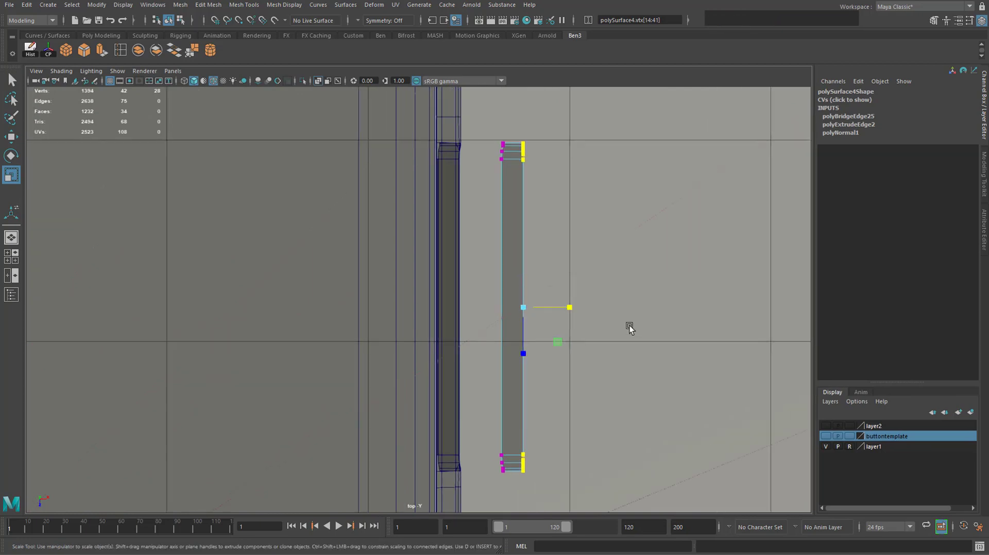
pyautogui.keyDown('alt'); pyautogui.moveTo(608, 309); pyautogui.dragTo(545, 298, button='middle'); pyautogui.keyUp('alt')
pyautogui.moveTo(536, 298); pyautogui.dragTo(412, 286)
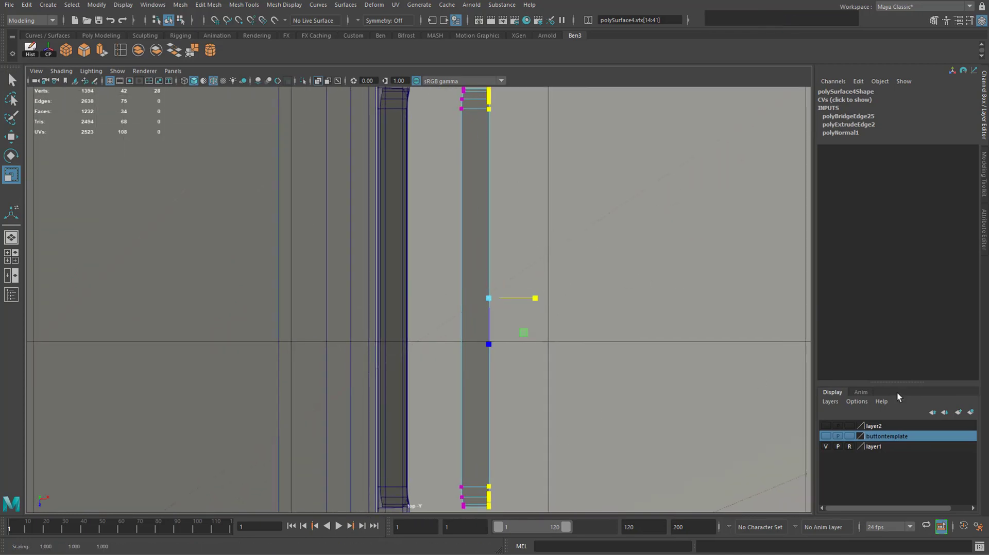
# Make the reference image's layer visible again and return to the perspective view.
pyautogui.click(825, 426)
pyautogui.press('space')
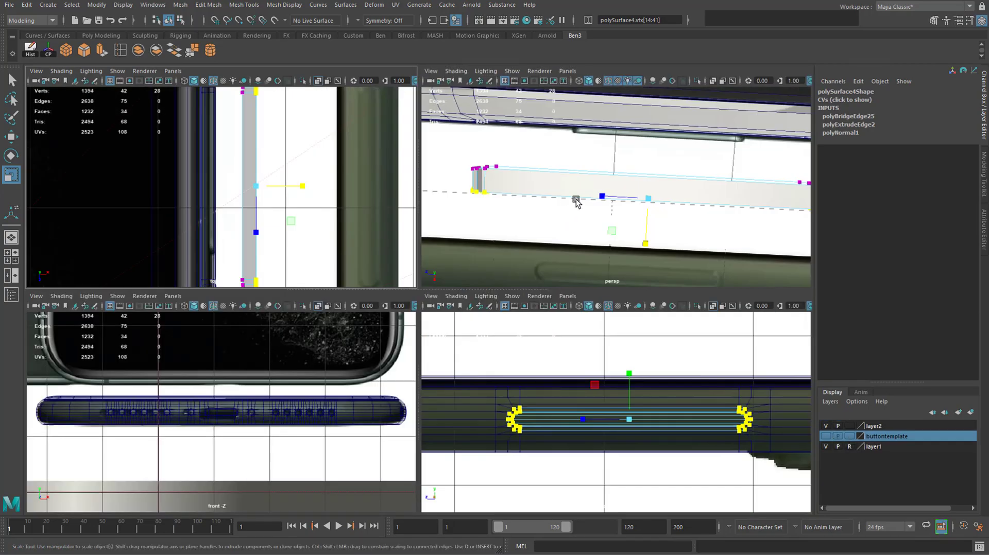
pyautogui.press('space')
pyautogui.keyDown('alt'); pyautogui.moveTo(434, 237); pyautogui.dragTo(400, 243); pyautogui.keyUp('alt')
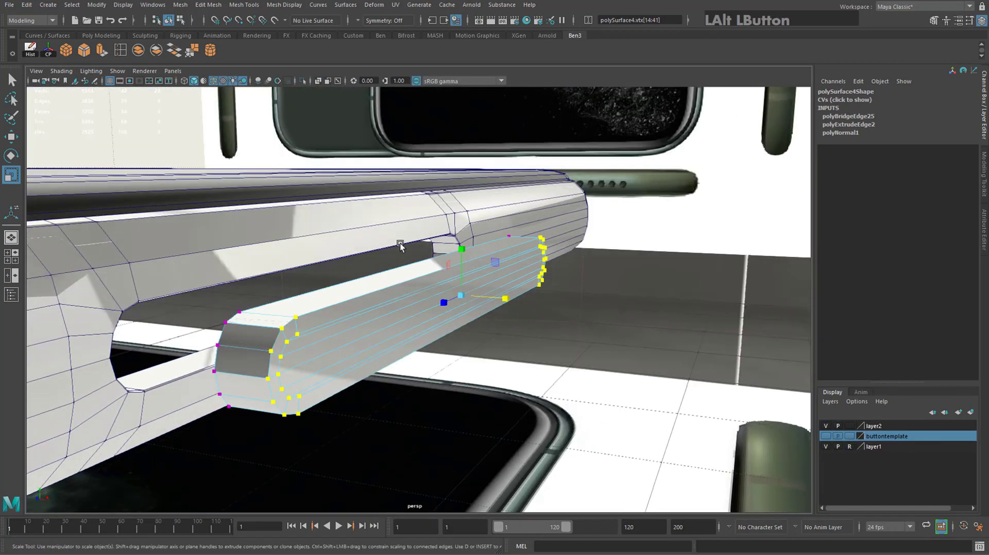
# Move the whole button along X into the frame's cutout, to a Translate X of 0.013.
pyautogui.moveTo(403, 246); pyautogui.dragTo(444, 212, button='right')
pyautogui.keyDown('alt'); pyautogui.moveTo(473, 294); pyautogui.dragTo(247, 332); pyautogui.keyUp('alt')
pyautogui.press('w')
pyautogui.keyDown('alt'); pyautogui.moveTo(248, 332); pyautogui.dragTo(355, 316, button='middle'); pyautogui.keyUp('alt')
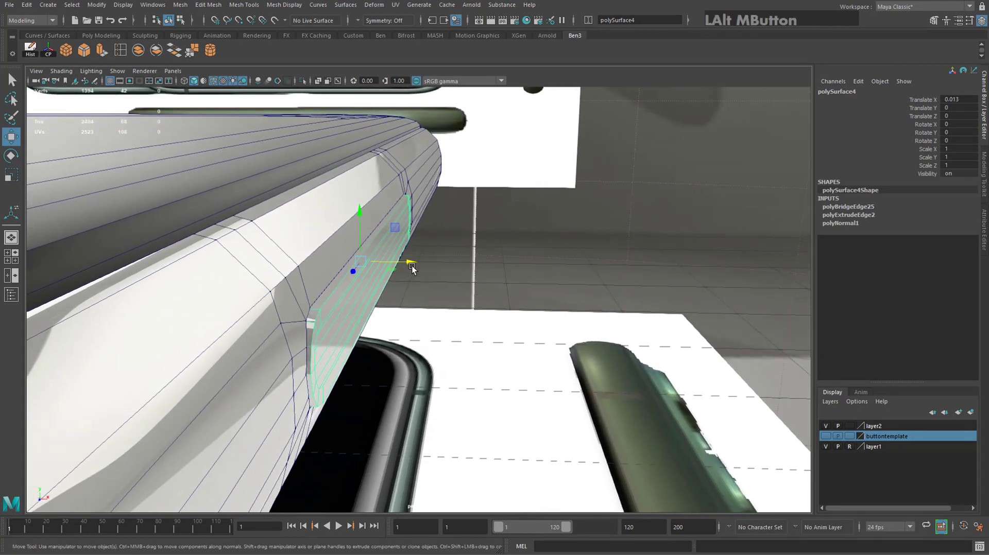
# Bevel the border edge loop around the button's front face with a fraction of 0.5 and 2 segments.
pyautogui.moveTo(412, 268); pyautogui.dragTo(337, 310, button='right')
pyautogui.doubleClick(350, 290)
pyautogui.keyDown('alt'); pyautogui.moveTo(349, 290); pyautogui.dragTo(312, 190); pyautogui.keyUp('alt')
pyautogui.keyDown('alt'); pyautogui.moveTo(230, 281); pyautogui.dragTo(262, 257); pyautogui.keyUp('alt')
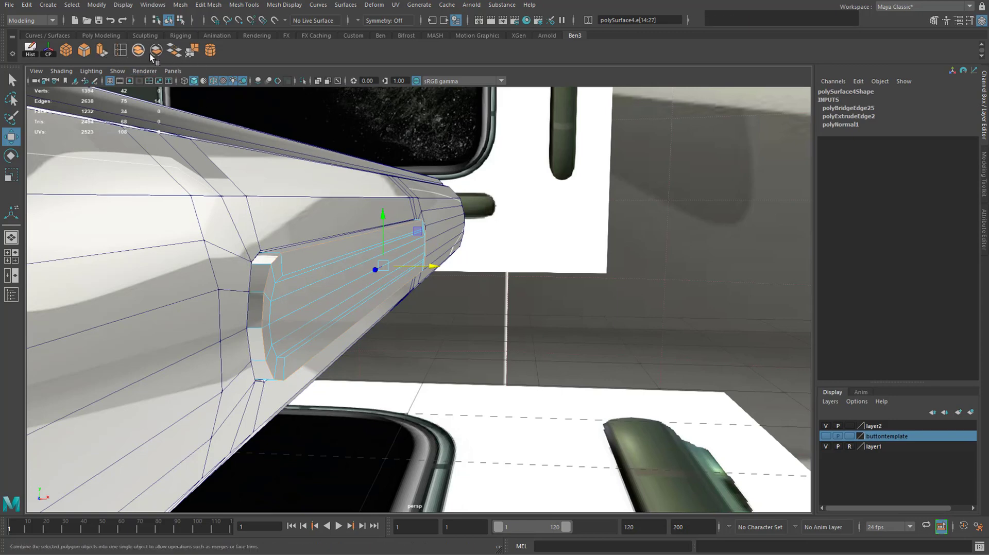
pyautogui.click(85, 55)
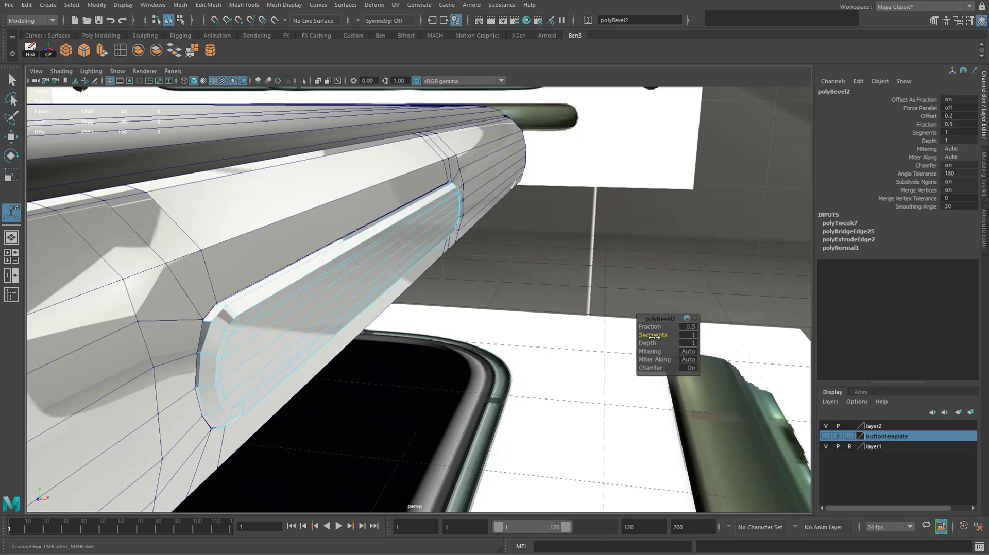
pyautogui.moveTo(653, 337); pyautogui.dragTo(657, 337)
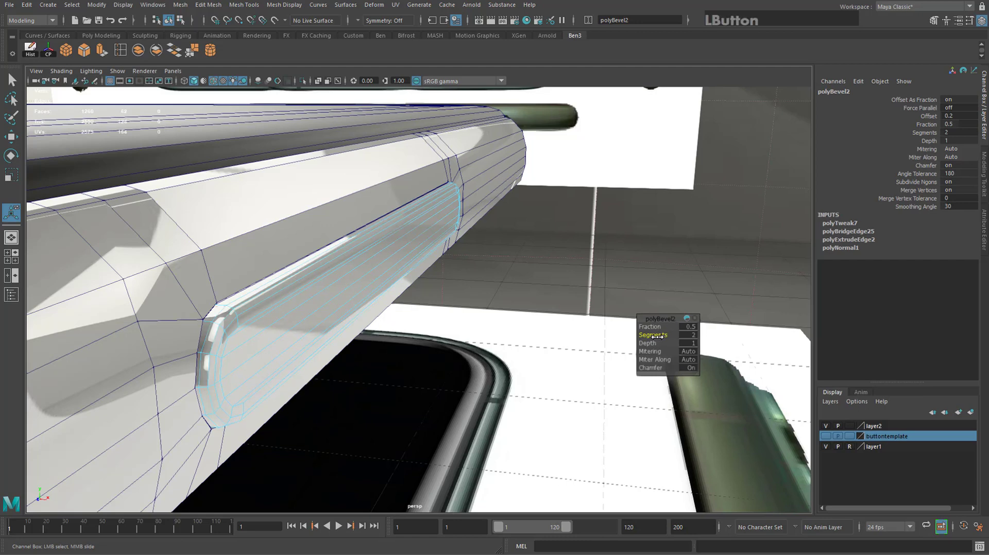
pyautogui.keyDown('alt'); pyautogui.moveTo(466, 307); pyautogui.dragTo(375, 283); pyautogui.keyUp('alt')
pyautogui.moveTo(375, 282); pyautogui.dragTo(432, 260, button='right')
pyautogui.keyDown('alt'); pyautogui.moveTo(446, 265); pyautogui.dragTo(352, 272); pyautogui.keyUp('alt')
# Select a middle lengthwise edge on the button's front face and turn on Soft Select.
pyautogui.moveTo(351, 273); pyautogui.dragTo(351, 300, button='right')
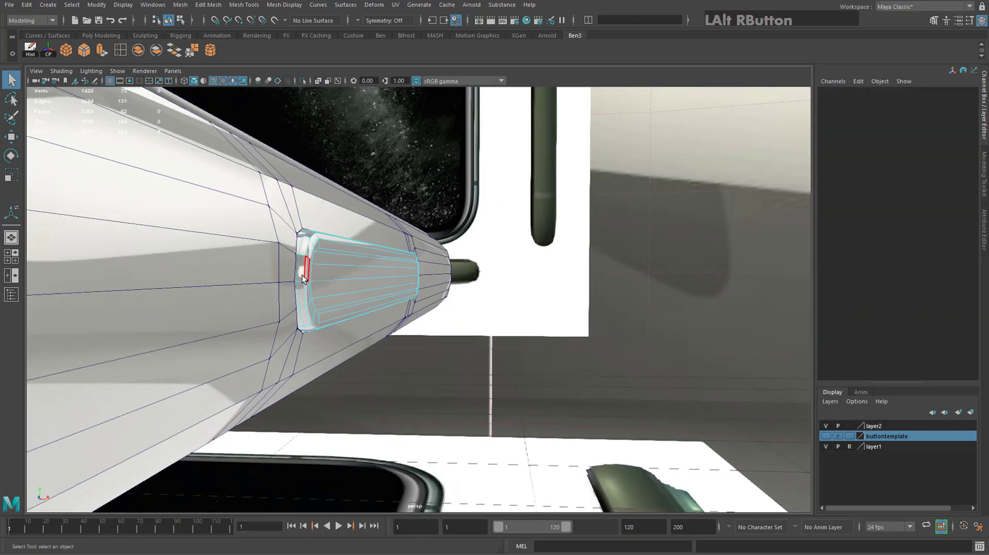
pyautogui.click(333, 279)
pyautogui.keyDown('alt'); pyautogui.moveTo(333, 280); pyautogui.dragTo(475, 305); pyautogui.keyUp('alt')
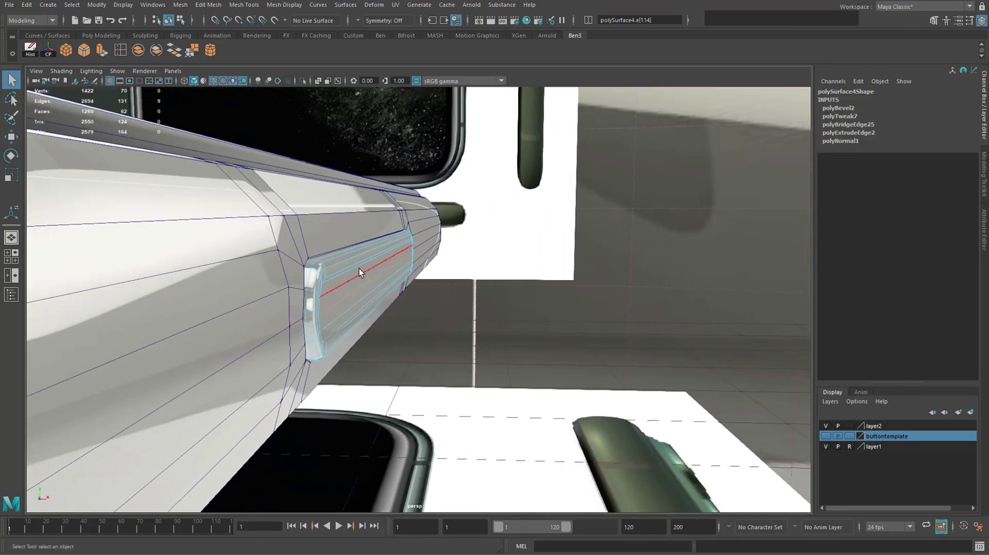
pyautogui.keyDown('alt'); pyautogui.moveTo(360, 268); pyautogui.dragTo(380, 268); pyautogui.keyUp('alt')
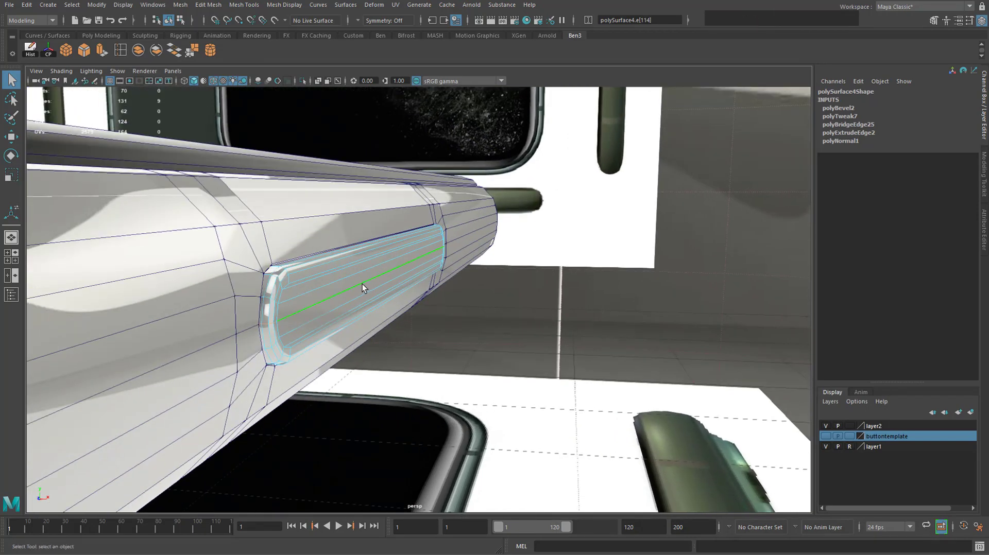
pyautogui.press('b')
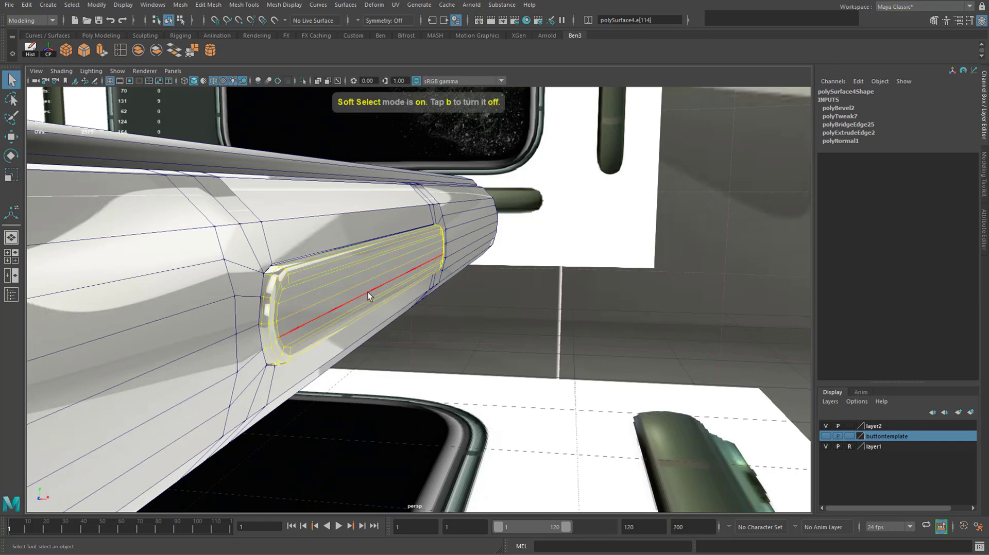
# Reduce the Soft Selection falloff radius in the Select Tool's settings.
pyautogui.doubleClick(9, 82)
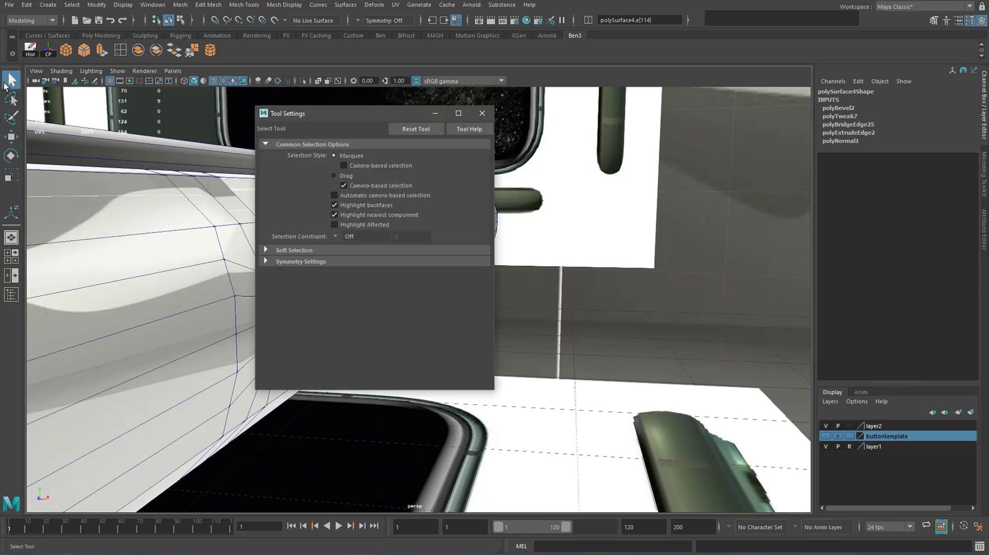
pyautogui.click(278, 251)
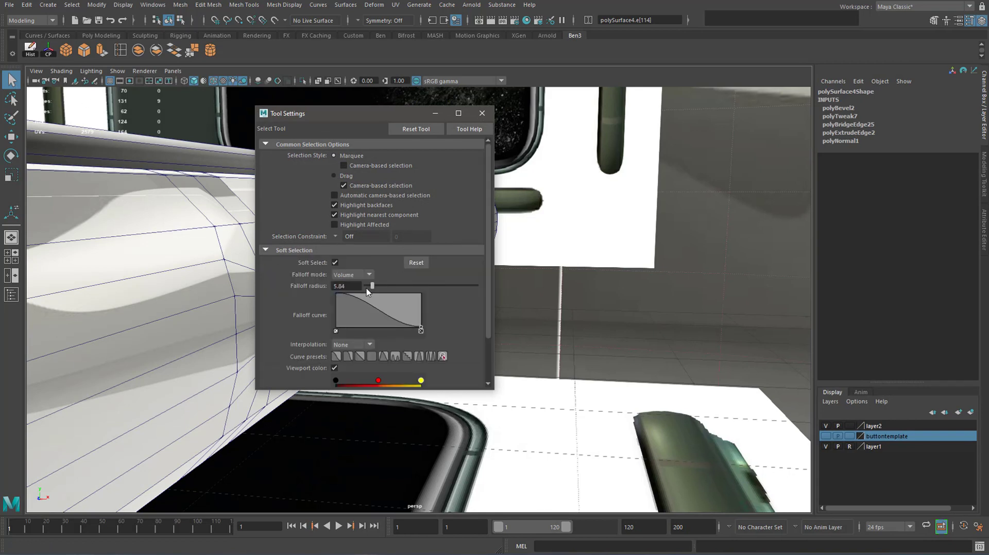
pyautogui.moveTo(371, 113); pyautogui.dragTo(688, 135)
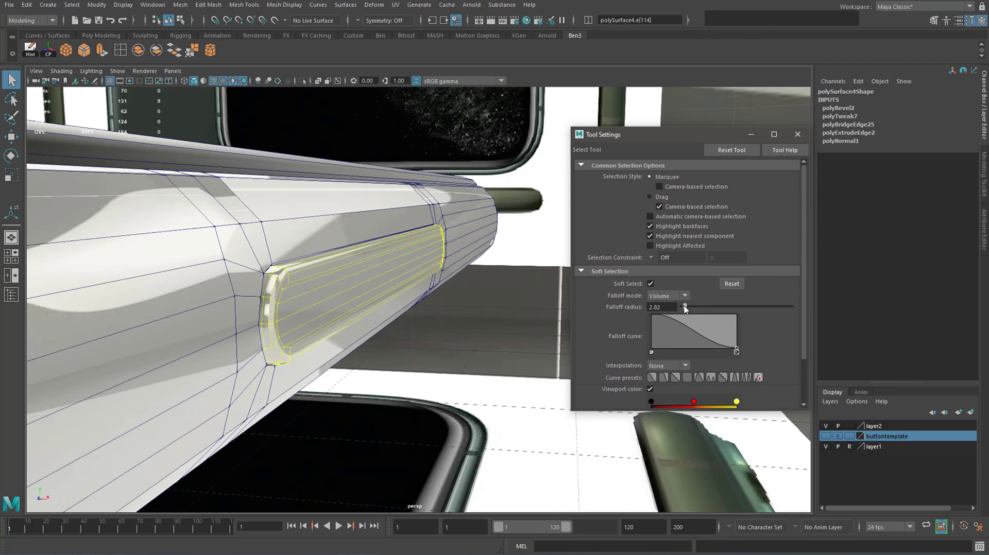
pyautogui.keyDown('ctrl'); pyautogui.moveTo(683, 308); pyautogui.dragTo(682, 308); pyautogui.keyUp('ctrl')
pyautogui.click(797, 135)
# Shrink the soft selection's falloff radius interactively to about 0.11 around the button's selected edge.
pyautogui.scroll(5, 400, 327)
pyautogui.keyDown('alt'); pyautogui.moveTo(401, 327); pyautogui.dragTo(460, 307); pyautogui.keyUp('alt')
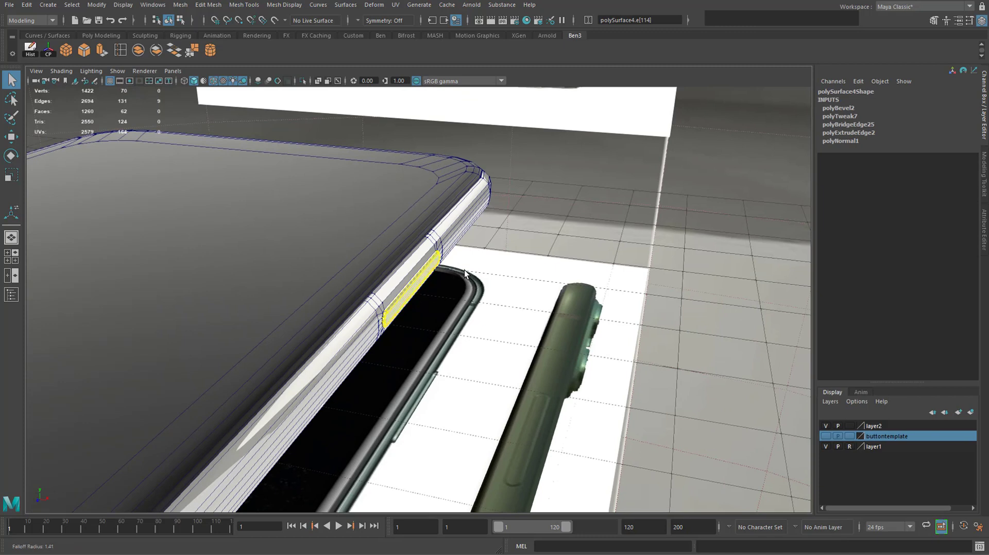
pyautogui.moveTo(465, 273); pyautogui.dragTo(402, 297)
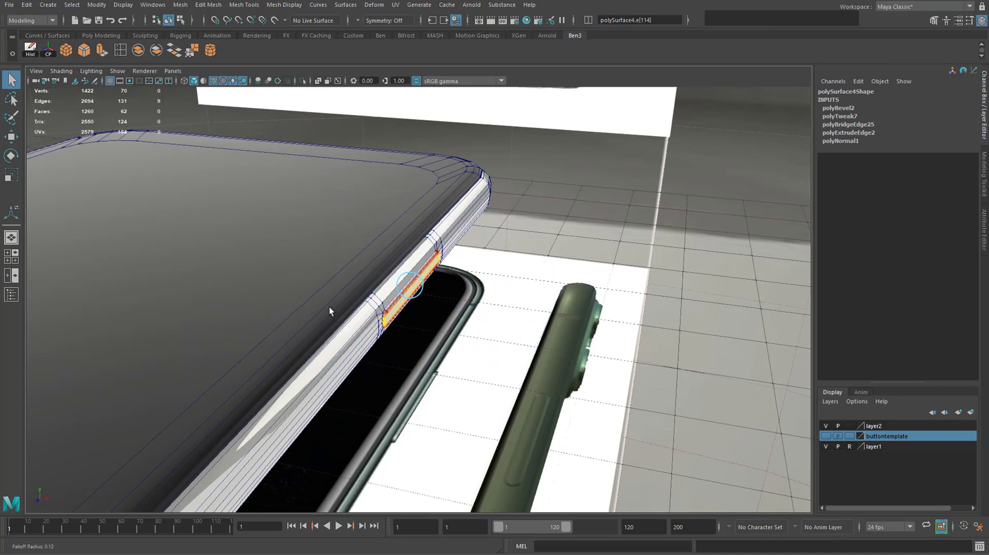
pyautogui.moveTo(329, 307); pyautogui.dragTo(351, 293)
pyautogui.press('f')
pyautogui.keyDown('alt'); pyautogui.moveTo(427, 331); pyautogui.dragTo(367, 314); pyautogui.keyUp('alt')
pyautogui.scroll(-3, 367, 314)
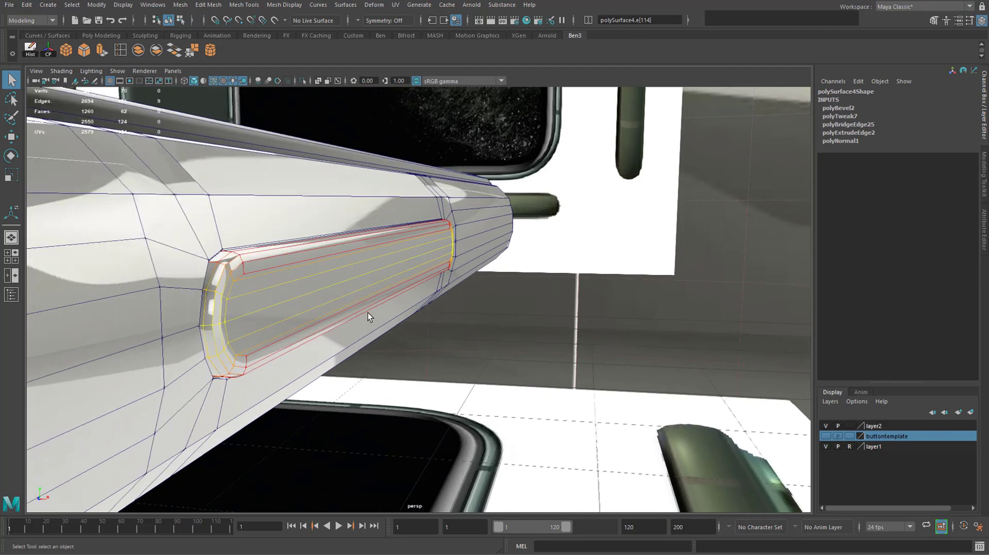
pyautogui.moveTo(423, 290)
pyautogui.mouseDown()
pyautogui.moveTo(400, 293)
pyautogui.moveTo(419, 288)
pyautogui.mouseUp()
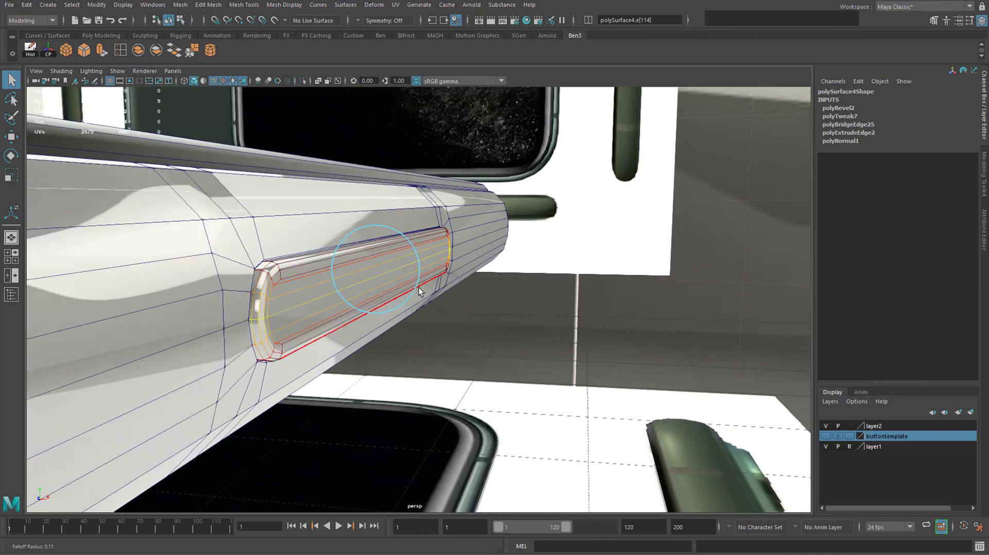
pyautogui.press('w')
pyautogui.keyDown('alt'); pyautogui.moveTo(539, 273); pyautogui.dragTo(432, 269); pyautogui.keyUp('alt')
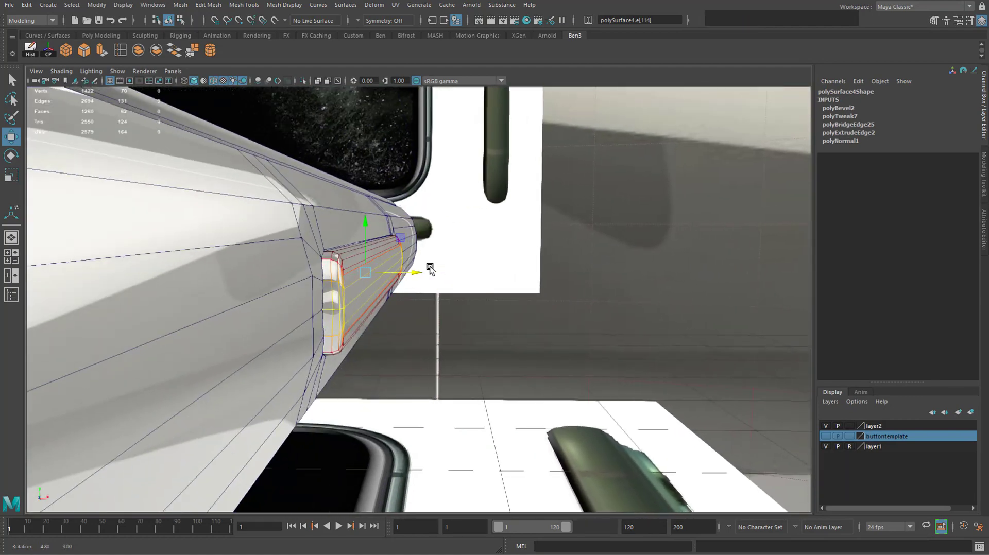
pyautogui.moveTo(357, 273); pyautogui.dragTo(334, 315, button='right')
pyautogui.click(360, 291)
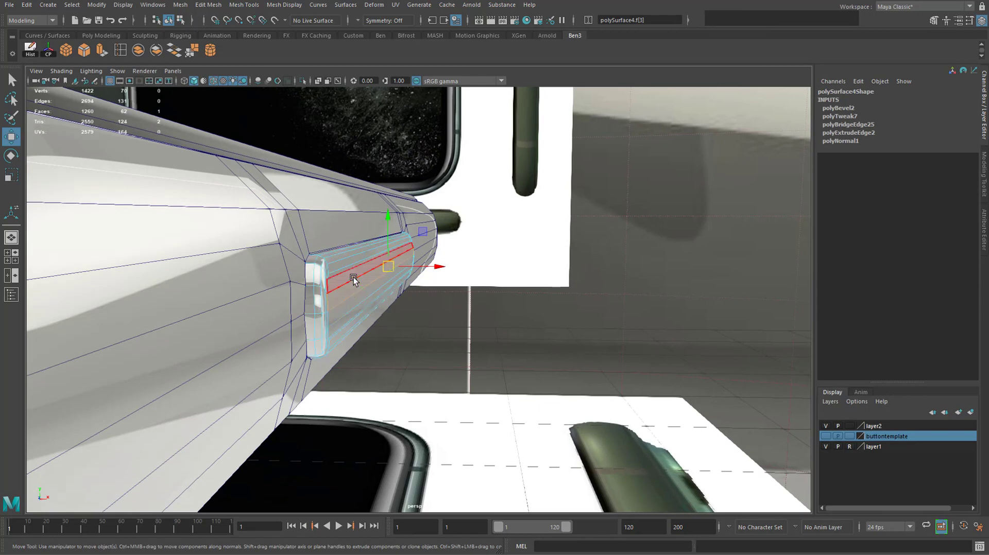
pyautogui.moveTo(353, 277); pyautogui.dragTo(356, 295, button='right')
# Inspect the beveled button seated in the frame and the side buttons on the reference phone images.
pyautogui.keyDown('alt'); pyautogui.moveTo(357, 295); pyautogui.dragTo(407, 277); pyautogui.keyUp('alt')
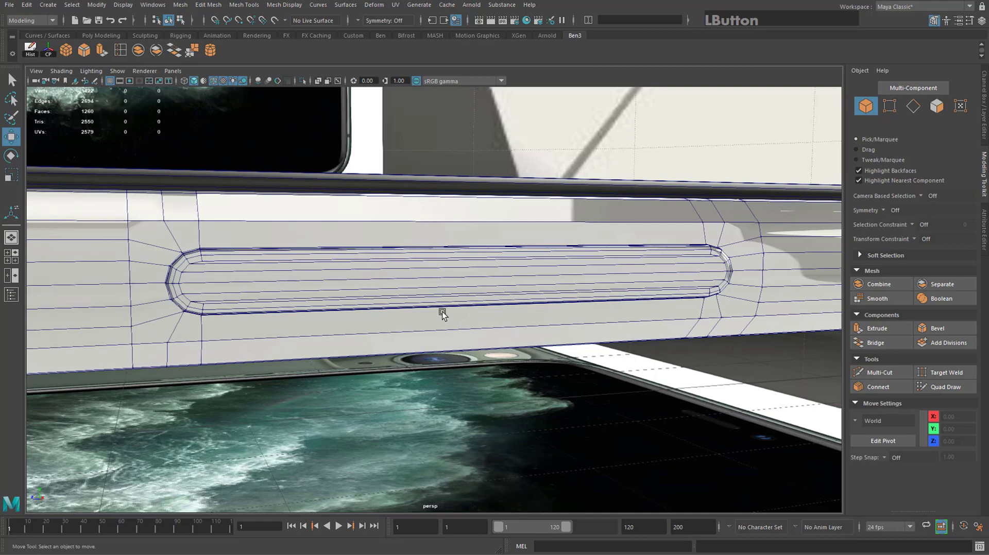
pyautogui.keyDown('alt'); pyautogui.moveTo(442, 312); pyautogui.dragTo(370, 243); pyautogui.keyUp('alt')
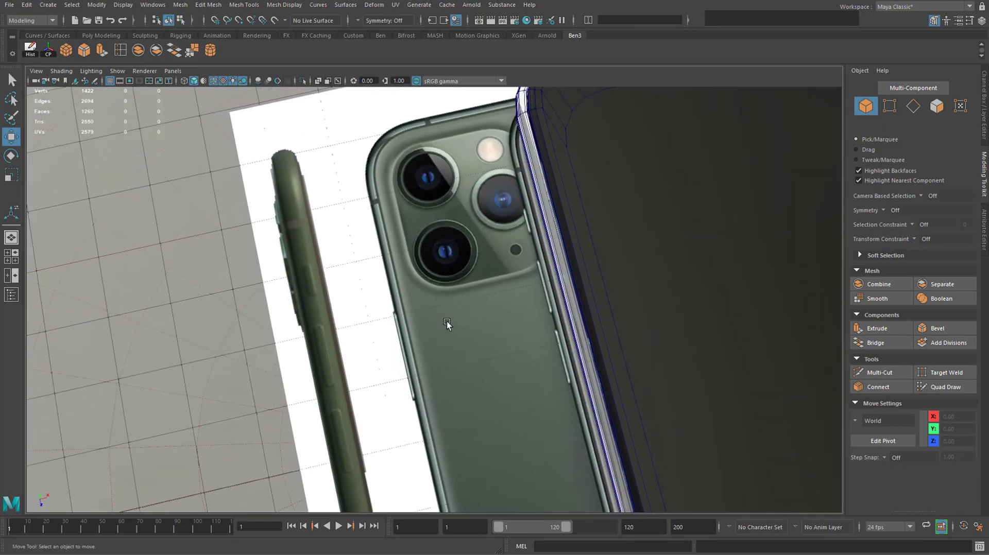
pyautogui.keyDown('alt'); pyautogui.moveTo(447, 321); pyautogui.dragTo(491, 274, button='middle'); pyautogui.keyUp('alt')
pyautogui.keyDown('alt'); pyautogui.moveTo(459, 225); pyautogui.dragTo(526, 271, button='middle'); pyautogui.keyUp('alt')
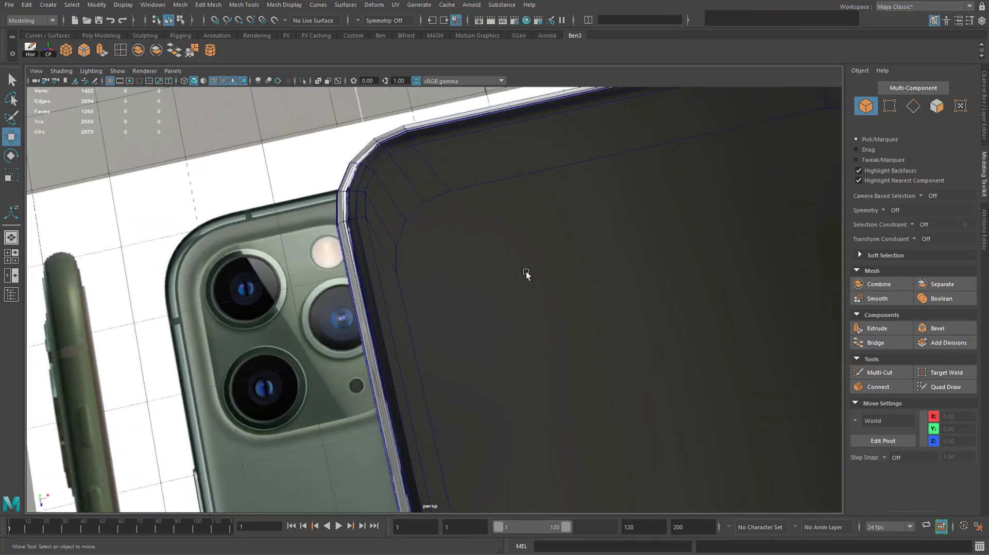
pyautogui.scroll(-5, 530, 271)
pyautogui.keyDown('alt'); pyautogui.moveTo(610, 358); pyautogui.dragTo(517, 421); pyautogui.keyUp('alt')
pyautogui.keyDown('alt'); pyautogui.moveTo(516, 421); pyautogui.dragTo(463, 338, button='middle'); pyautogui.keyUp('alt')
pyautogui.scroll(5, 463, 339)
pyautogui.scroll(3, 462, 285)
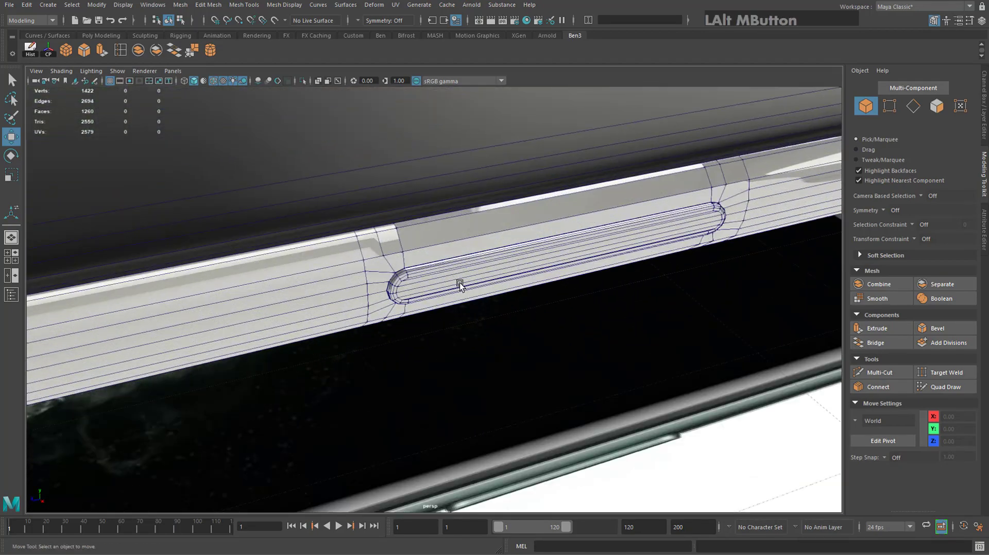
pyautogui.scroll(-3, 462, 284)
pyautogui.keyDown('alt'); pyautogui.moveTo(461, 285); pyautogui.dragTo(468, 264); pyautogui.keyUp('alt')
# Combine the phone's frame and the side button into one mesh.
pyautogui.click(325, 171)
pyautogui.keyDown('alt'); pyautogui.moveTo(324, 171); pyautogui.dragTo(402, 306); pyautogui.keyUp('alt')
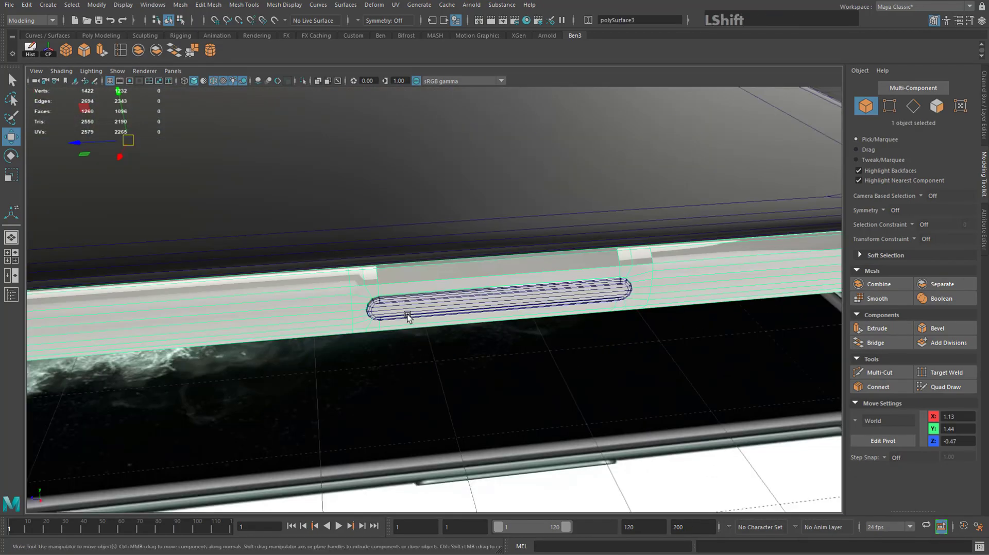
pyautogui.keyDown('shift'); pyautogui.click(407, 314); pyautogui.keyUp('shift')
pyautogui.keyDown('alt'); pyautogui.moveTo(355, 283); pyautogui.dragTo(321, 340); pyautogui.keyUp('alt')
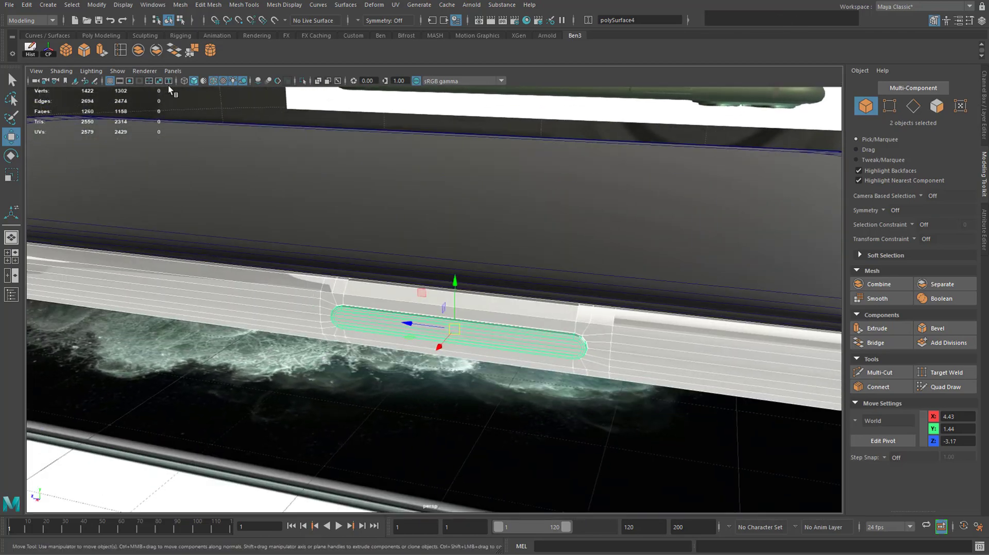
pyautogui.click(139, 52)
# Move the combined frame and button mesh along X away from the phone's body.
pyautogui.scroll(-5, 377, 293)
pyautogui.keyDown('alt'); pyautogui.moveTo(379, 282); pyautogui.dragTo(313, 170); pyautogui.keyUp('alt')
pyautogui.press('f')
pyautogui.keyDown('alt'); pyautogui.moveTo(528, 335); pyautogui.dragTo(446, 384); pyautogui.keyUp('alt')
# Select only the faces of the short frame section surrounding the side button on the moved mesh, excluding the rest of that side.
pyautogui.moveTo(446, 383); pyautogui.dragTo(448, 406, button='right')
pyautogui.press('f')
pyautogui.keyDown('alt'); pyautogui.moveTo(432, 315); pyautogui.dragTo(245, 182); pyautogui.keyUp('alt')
pyautogui.keyDown('alt'); pyautogui.moveTo(244, 181); pyautogui.dragTo(403, 191, button='middle'); pyautogui.keyUp('alt')
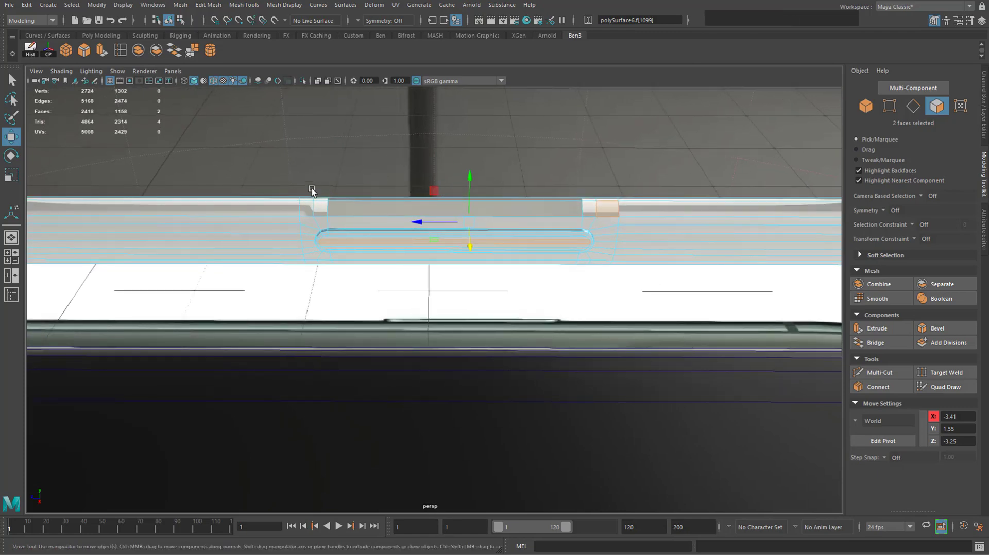
pyautogui.scroll(3, 359, 190)
pyautogui.scroll(-6, 355, 192)
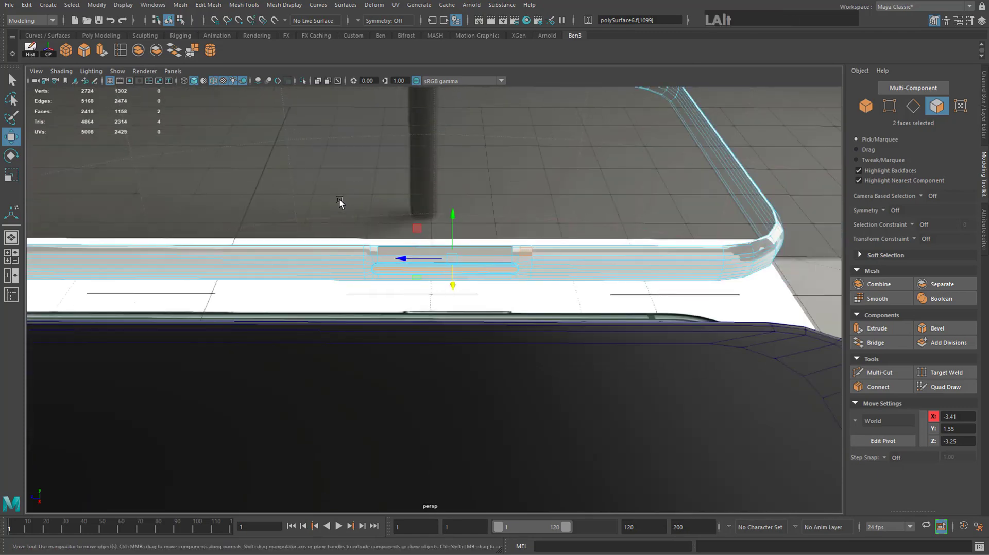
pyautogui.scroll(1, 339, 211)
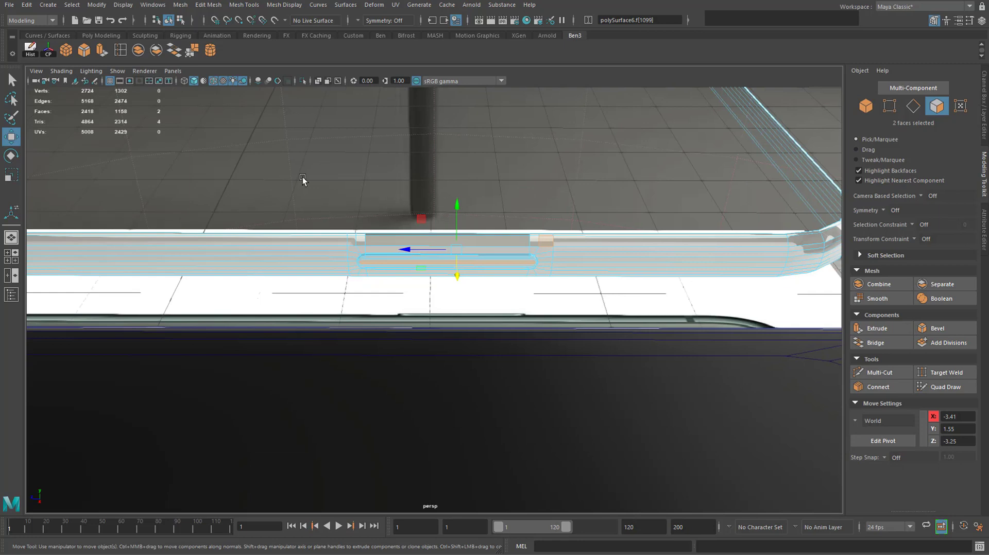
pyautogui.moveTo(301, 178); pyautogui.dragTo(606, 318)
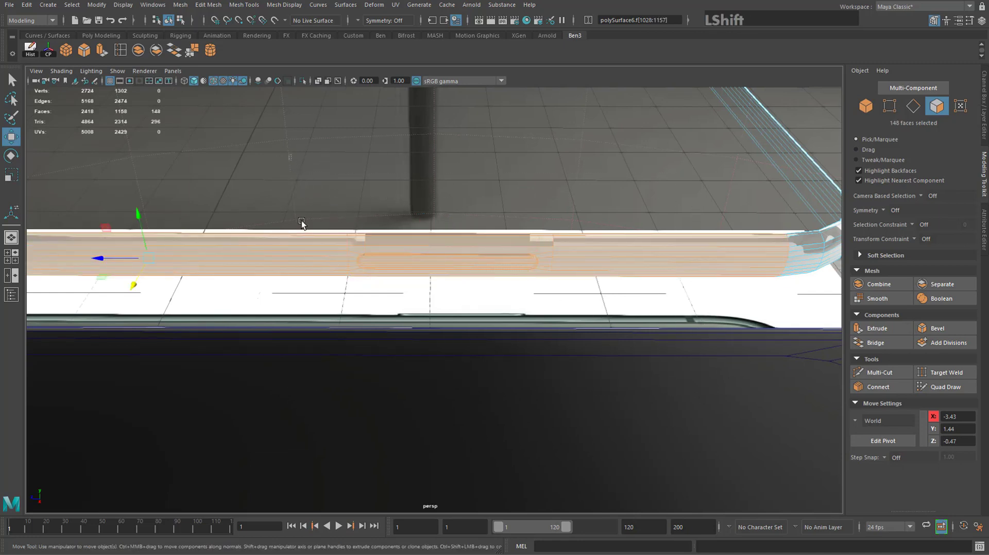
pyautogui.keyDown('shift'); pyautogui.moveTo(301, 221); pyautogui.dragTo(305, 417); pyautogui.keyUp('shift')
pyautogui.keyDown('shift'); pyautogui.moveTo(652, 179); pyautogui.dragTo(673, 236); pyautogui.keyUp('shift')
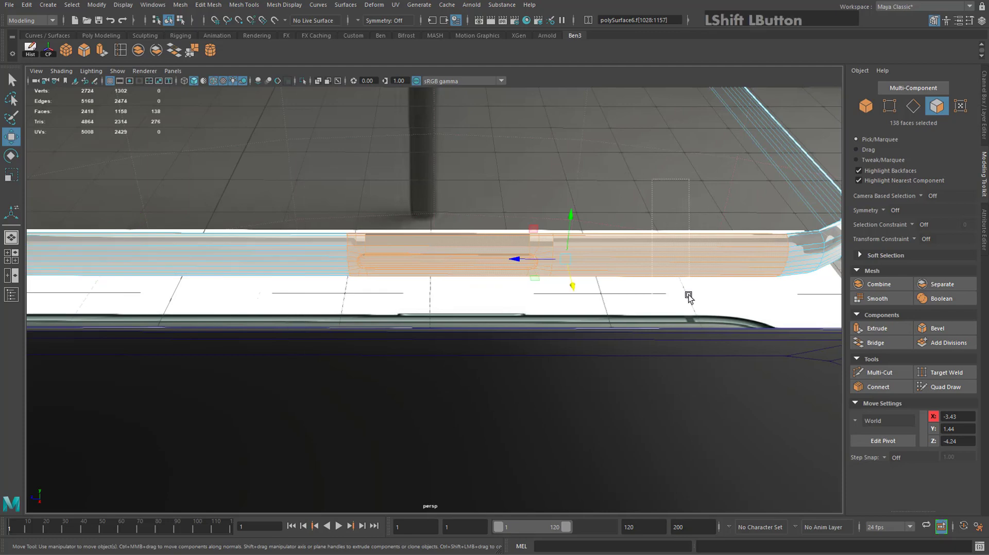
pyautogui.keyDown('shift'); pyautogui.moveTo(688, 297); pyautogui.dragTo(688, 294); pyautogui.keyUp('shift')
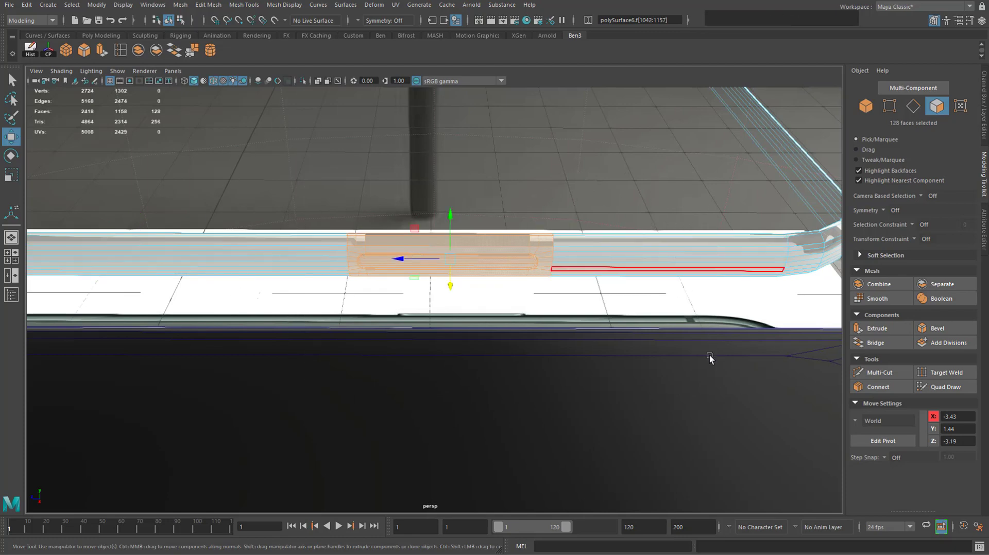
# Invert the face selection and delete the rest of the moved frame, keeping only the section around the button.
pyautogui.scroll(4, 454, 314)
pyautogui.scroll(-6, 452, 317)
pyautogui.scroll(-6, 453, 316)
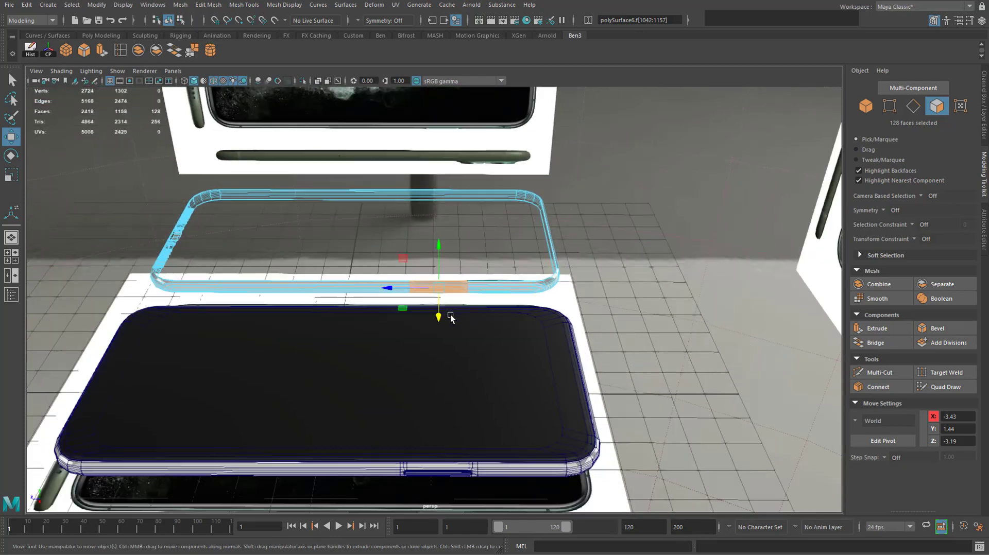
pyautogui.keyDown('alt'); pyautogui.moveTo(425, 296); pyautogui.dragTo(294, 226); pyautogui.keyUp('alt')
pyautogui.keyDown('alt'); pyautogui.moveTo(174, 150); pyautogui.dragTo(209, 171, button='middle'); pyautogui.keyUp('alt')
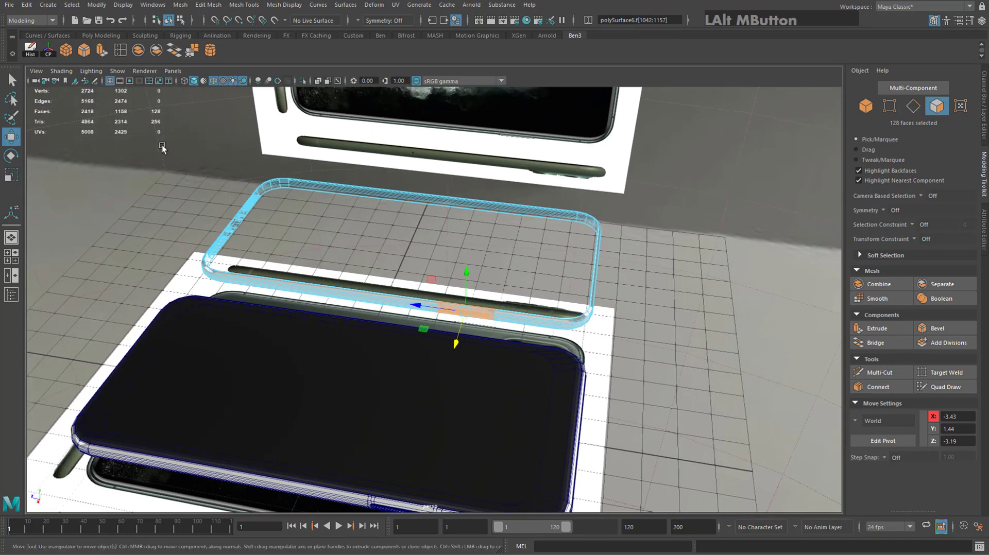
pyautogui.keyDown('shift'); pyautogui.moveTo(161, 145); pyautogui.dragTo(657, 388); pyautogui.keyUp('shift')
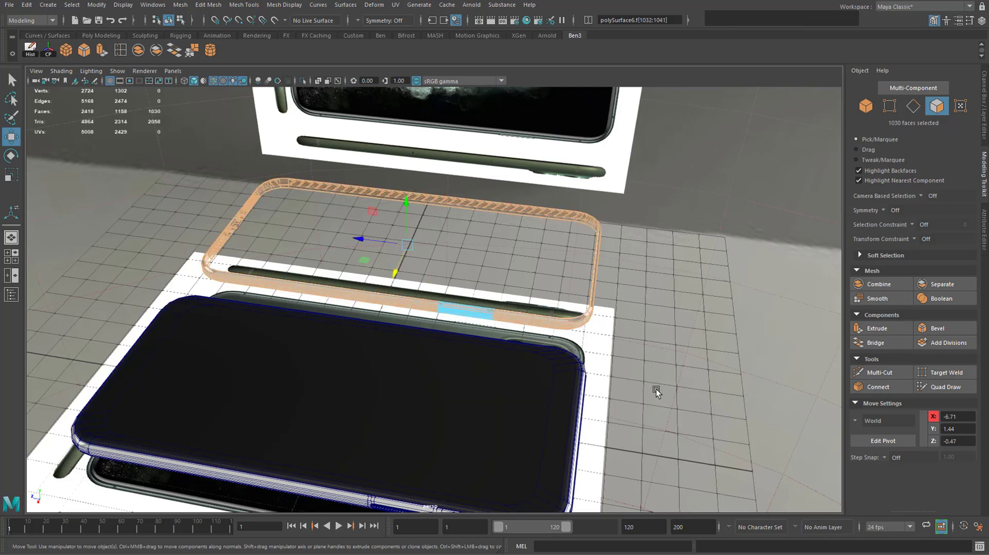
pyautogui.press('Delete')
pyautogui.scroll(-3, 540, 300)
pyautogui.scroll(10, 525, 299)
# Select the remaining button section as an object and center its pivot on its geometry.
pyautogui.keyDown('alt'); pyautogui.moveTo(485, 319); pyautogui.dragTo(532, 331); pyautogui.keyUp('alt')
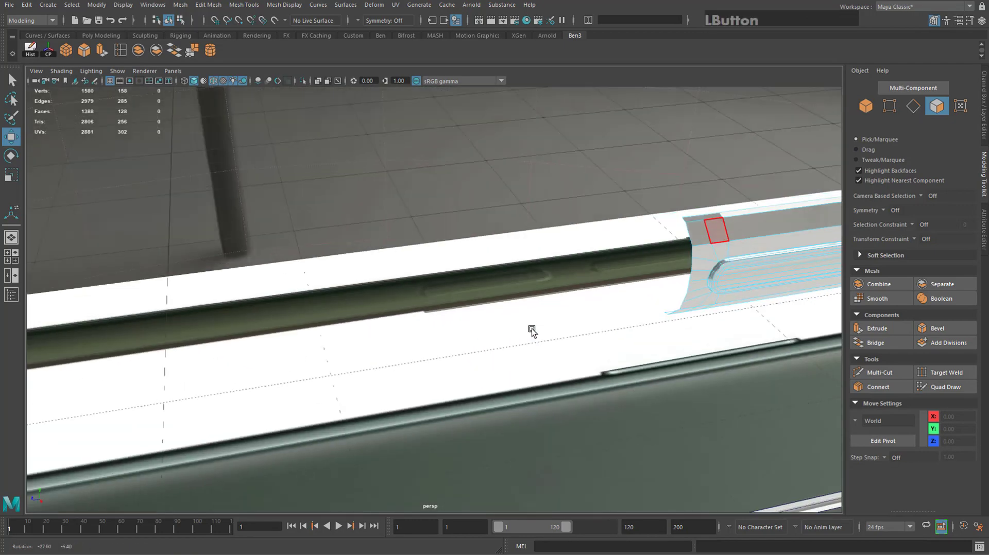
pyautogui.keyDown('alt'); pyautogui.moveTo(538, 311); pyautogui.dragTo(356, 298, button='middle'); pyautogui.keyUp('alt')
pyautogui.moveTo(476, 249); pyautogui.dragTo(497, 227, button='right')
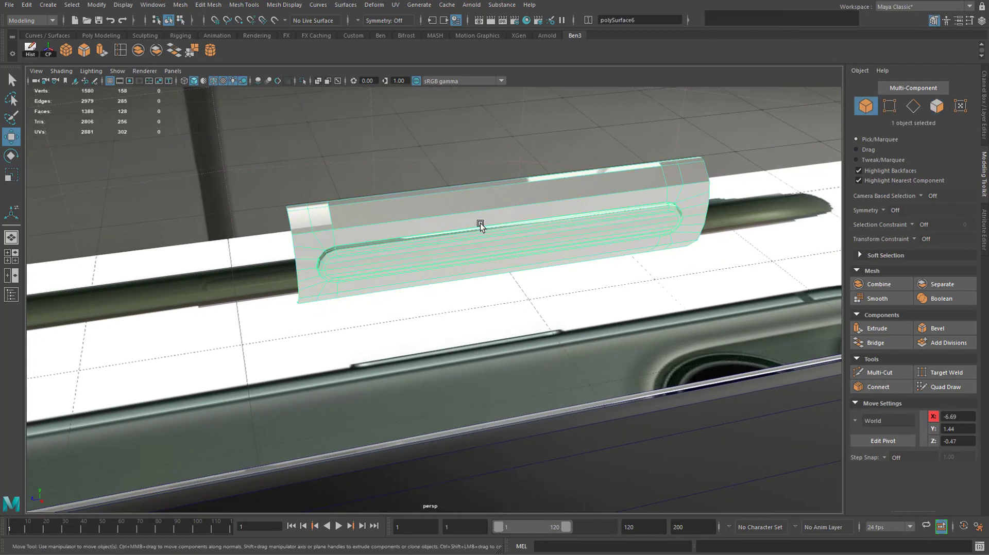
pyautogui.keyDown('alt'); pyautogui.moveTo(480, 225); pyautogui.dragTo(525, 283); pyautogui.keyUp('alt')
pyautogui.scroll(-2, 523, 285)
pyautogui.press('e')
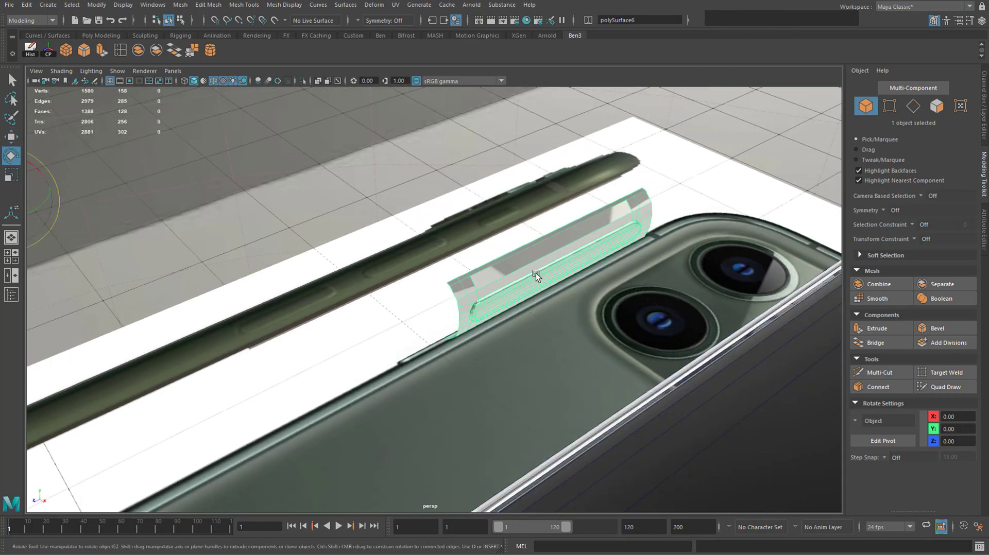
pyautogui.keyDown('alt'); pyautogui.moveTo(308, 178); pyautogui.dragTo(345, 281); pyautogui.keyUp('alt')
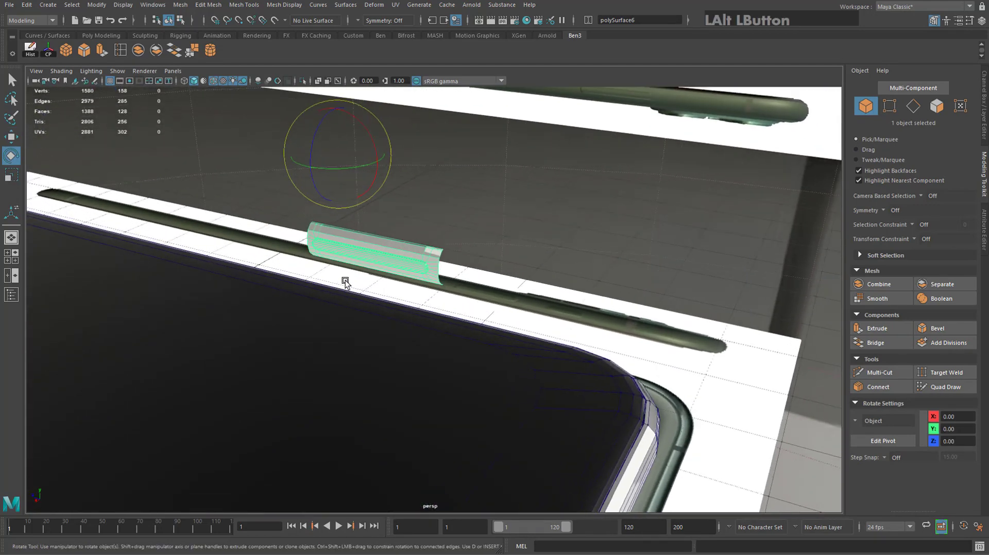
pyautogui.click(50, 51)
# Rotate the button section -180 degrees about Y with 15-degree step snapping.
pyautogui.keyDown('alt'); pyautogui.moveTo(355, 204); pyautogui.dragTo(574, 329); pyautogui.keyUp('alt')
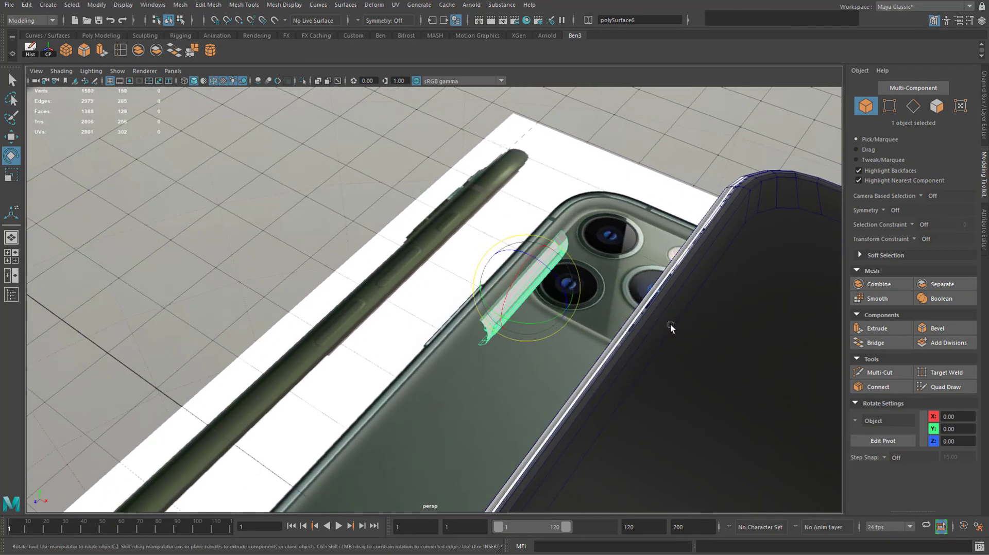
pyautogui.press('j')
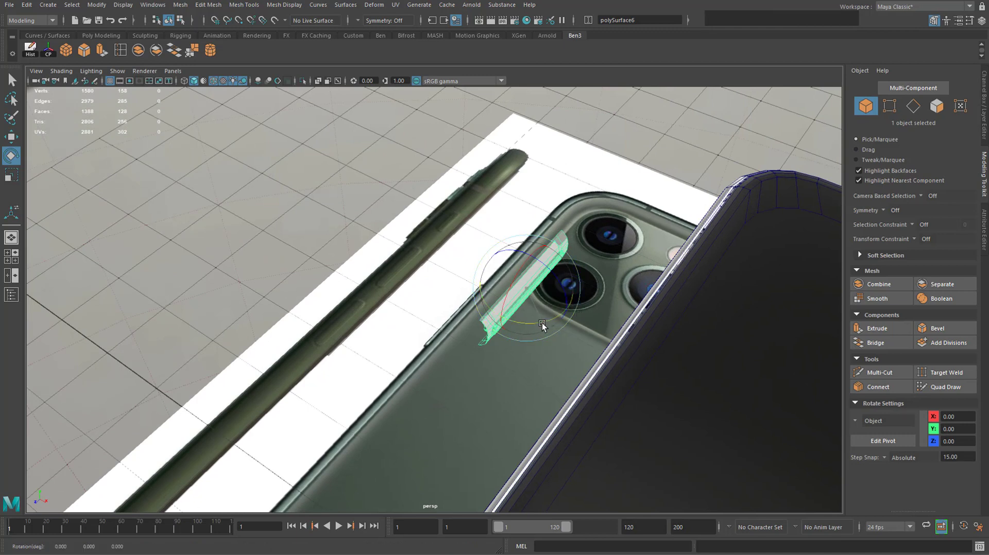
pyautogui.moveTo(542, 323); pyautogui.dragTo(413, 304)
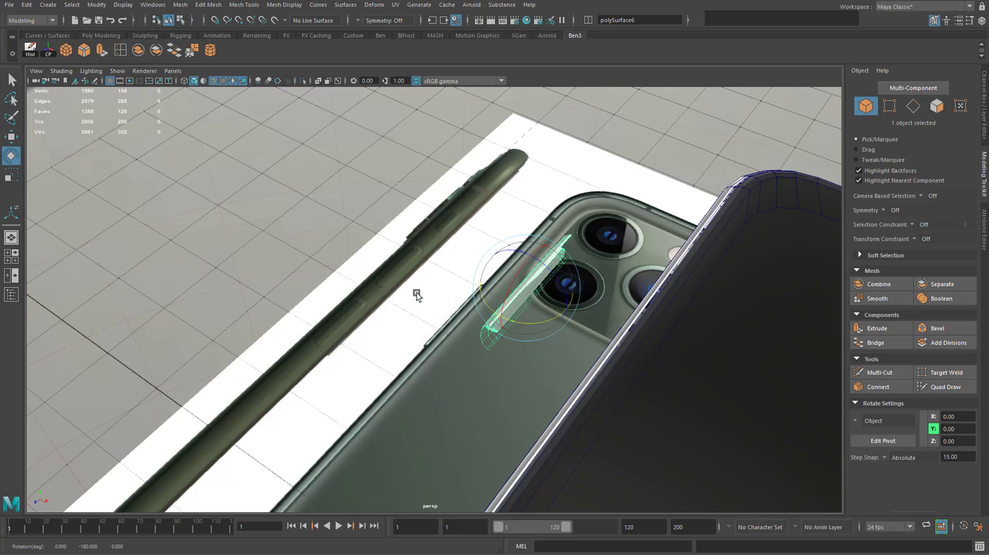
# Move the rotated button section along X to about -6.778, toward the opposite side of the phone's frame.
pyautogui.moveTo(515, 280)
pyautogui.keyDown('alt'); pyautogui.mouseDown()
pyautogui.moveTo(437, 276)
pyautogui.moveTo(549, 307)
pyautogui.moveTo(544, 251)
pyautogui.moveTo(521, 264)
pyautogui.mouseUp(); pyautogui.keyUp('alt')
pyautogui.keyDown('alt'); pyautogui.moveTo(522, 264); pyautogui.dragTo(477, 315, button='middle'); pyautogui.keyUp('alt')
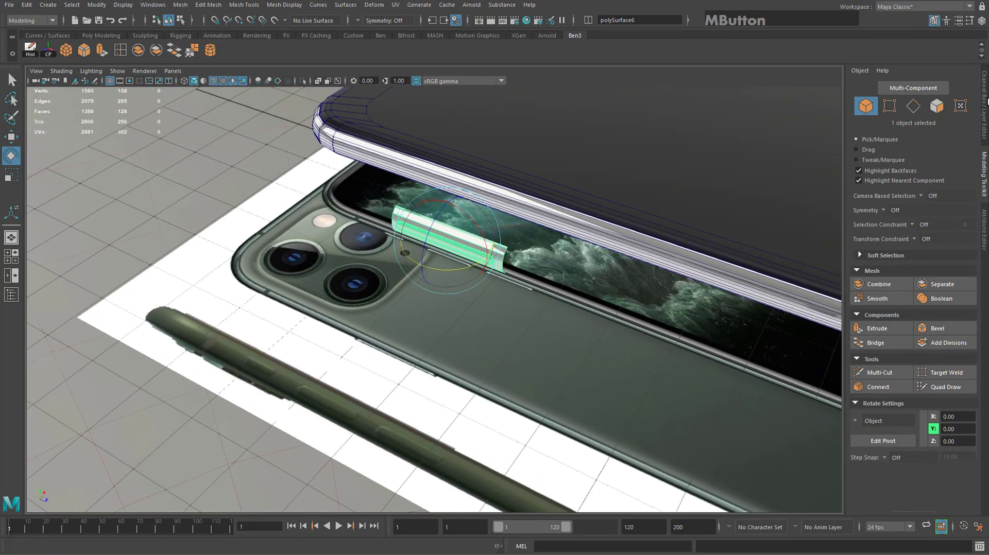
pyautogui.click(985, 101)
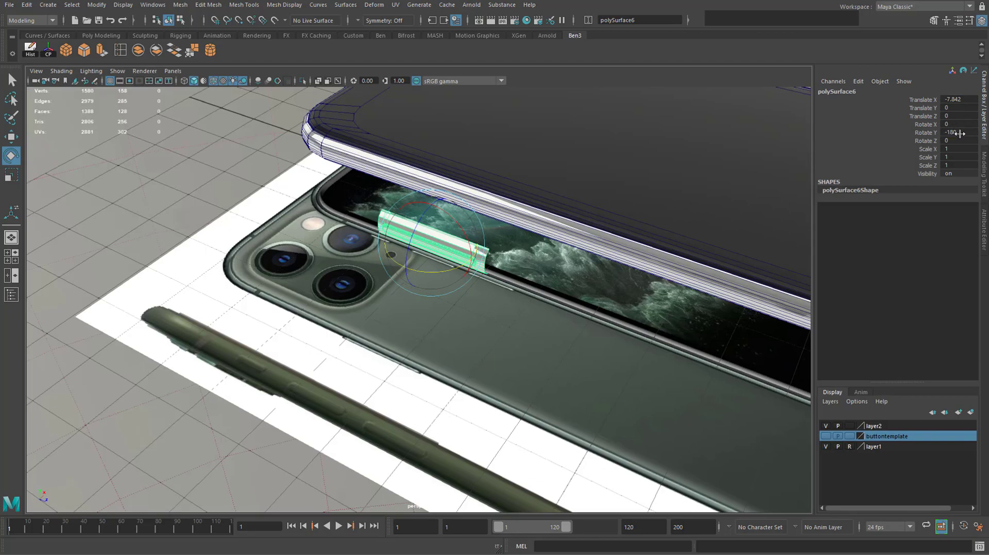
pyautogui.keyDown('alt'); pyautogui.moveTo(512, 234); pyautogui.dragTo(478, 271); pyautogui.keyUp('alt')
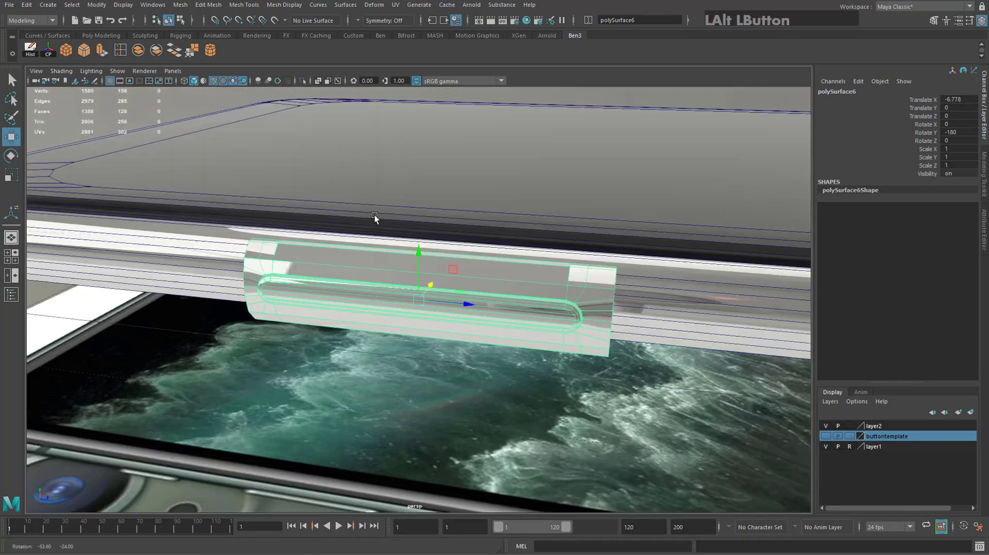
pyautogui.keyDown('alt'); pyautogui.moveTo(375, 219); pyautogui.dragTo(662, 357); pyautogui.keyUp('alt')
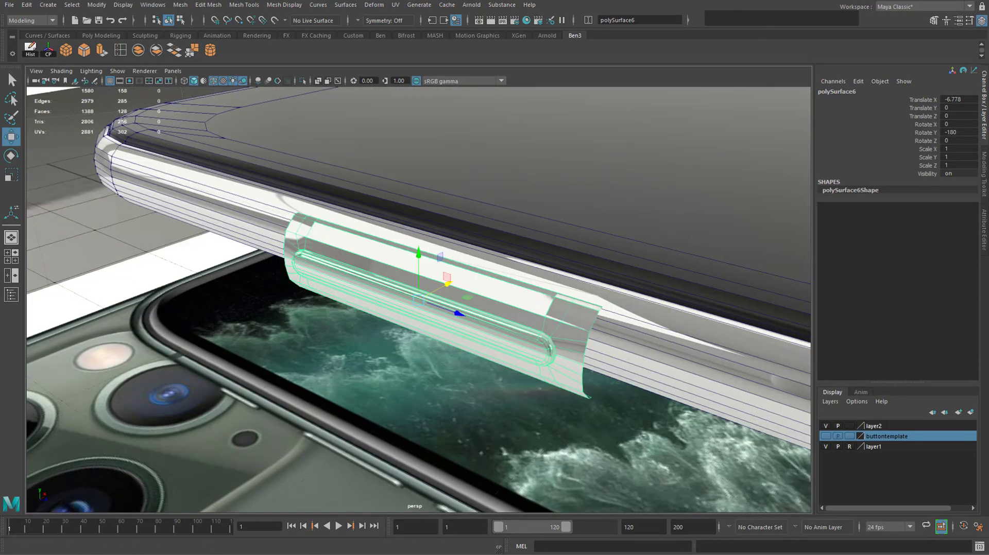
# Turn off the wireframe overlay and move the button section along X to about -7.259 to compare its shading with the frame.
pyautogui.click(477, 304)
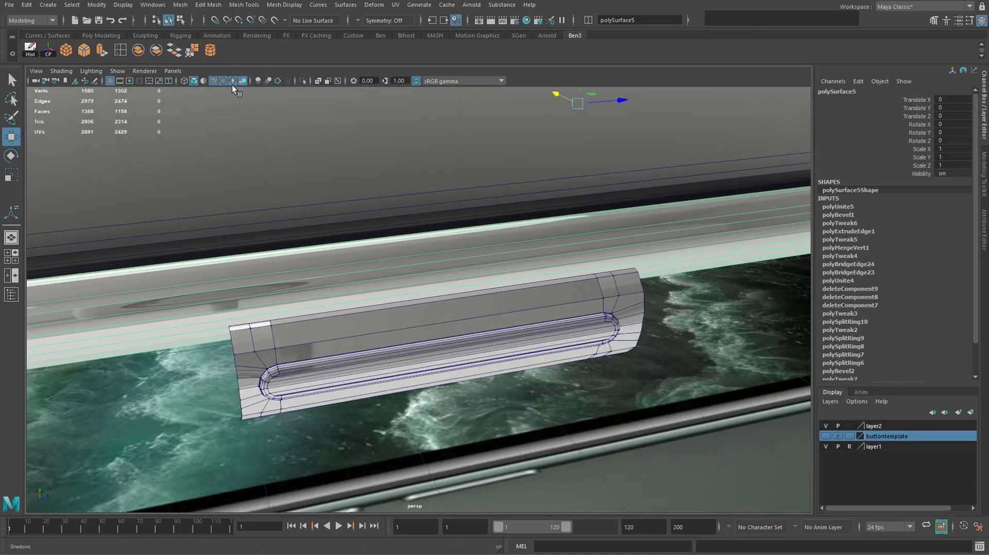
pyautogui.click(213, 81)
pyautogui.moveTo(361, 216)
pyautogui.keyDown('alt'); pyautogui.mouseDown()
pyautogui.moveTo(404, 223)
pyautogui.moveTo(487, 283)
pyautogui.moveTo(517, 286)
pyautogui.moveTo(455, 292)
pyautogui.mouseUp(); pyautogui.keyUp('alt')
pyautogui.click(561, 384)
pyautogui.keyDown('alt'); pyautogui.moveTo(497, 351); pyautogui.dragTo(476, 318); pyautogui.keyUp('alt')
pyautogui.click(409, 328)
pyautogui.click(189, 230)
pyautogui.moveTo(190, 231)
pyautogui.keyDown('alt'); pyautogui.mouseDown()
pyautogui.moveTo(136, 238)
pyautogui.moveTo(194, 212)
pyautogui.moveTo(193, 223)
pyautogui.mouseUp(); pyautogui.keyUp('alt')
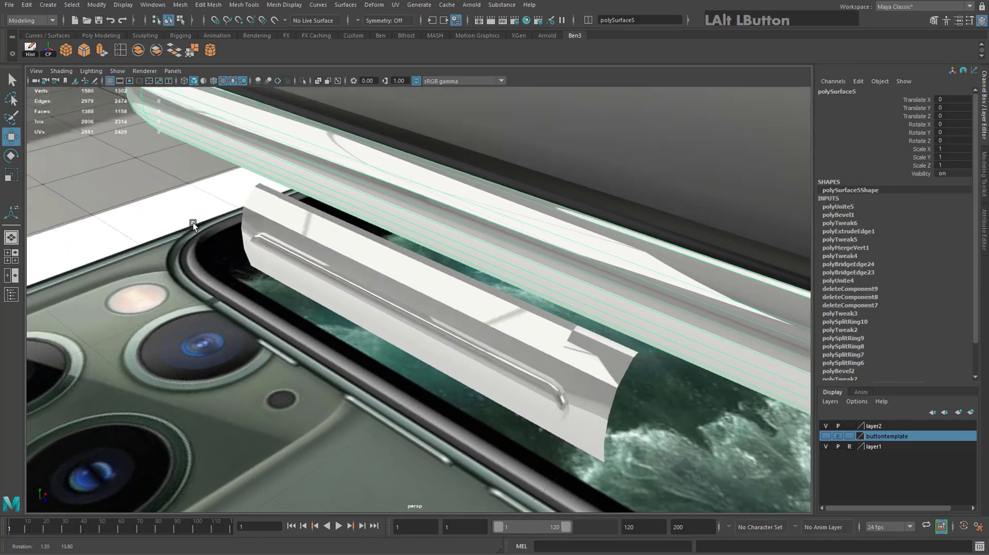
pyautogui.click(564, 338)
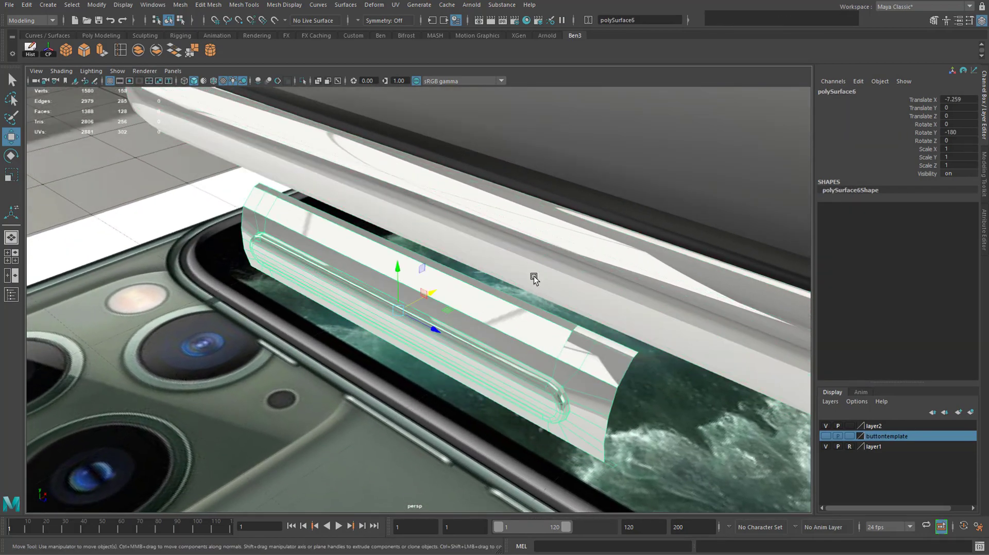
pyautogui.keyDown('alt'); pyautogui.moveTo(535, 279); pyautogui.dragTo(612, 300); pyautogui.keyUp('alt')
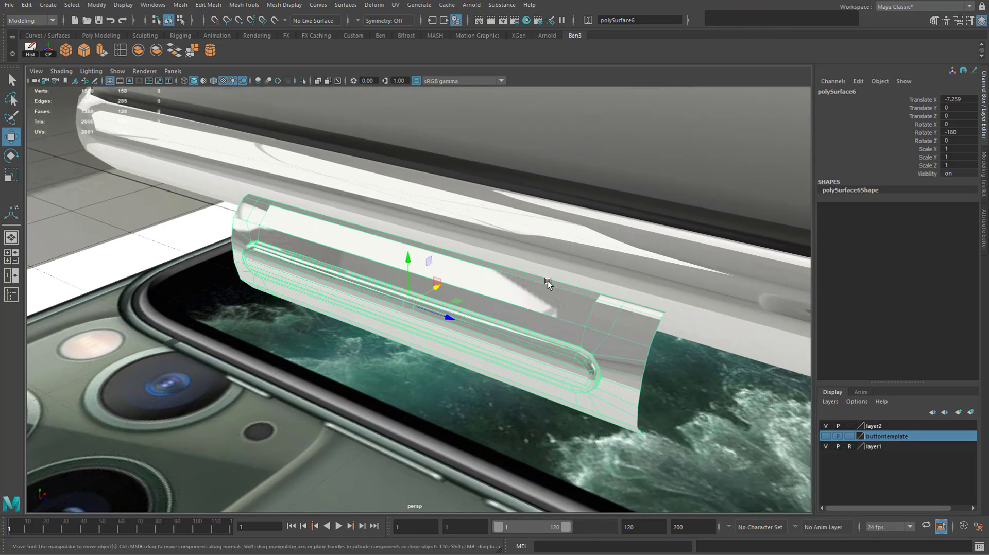
# Soften all edges of the button section and check its shading against the frame.
pyautogui.click(292, 7)
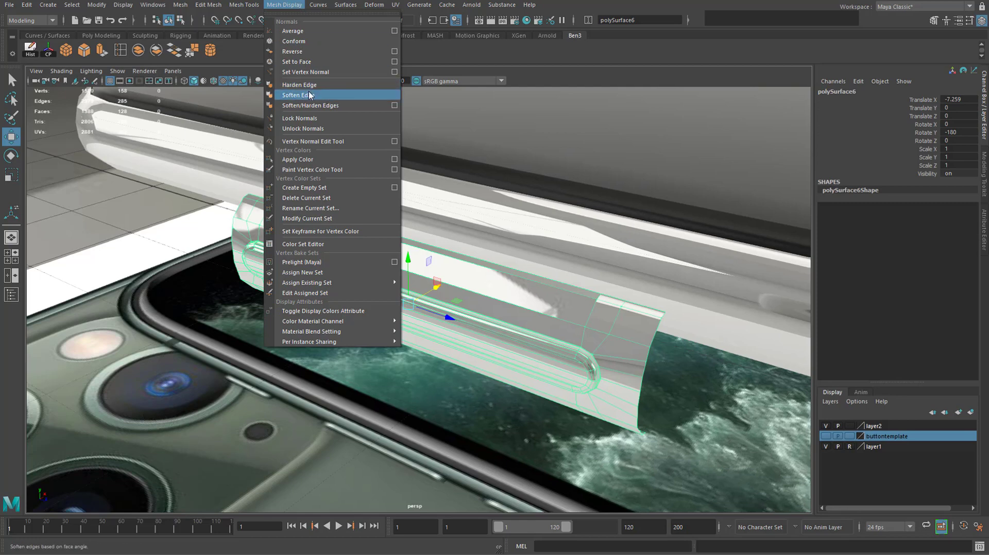
pyautogui.click(310, 95)
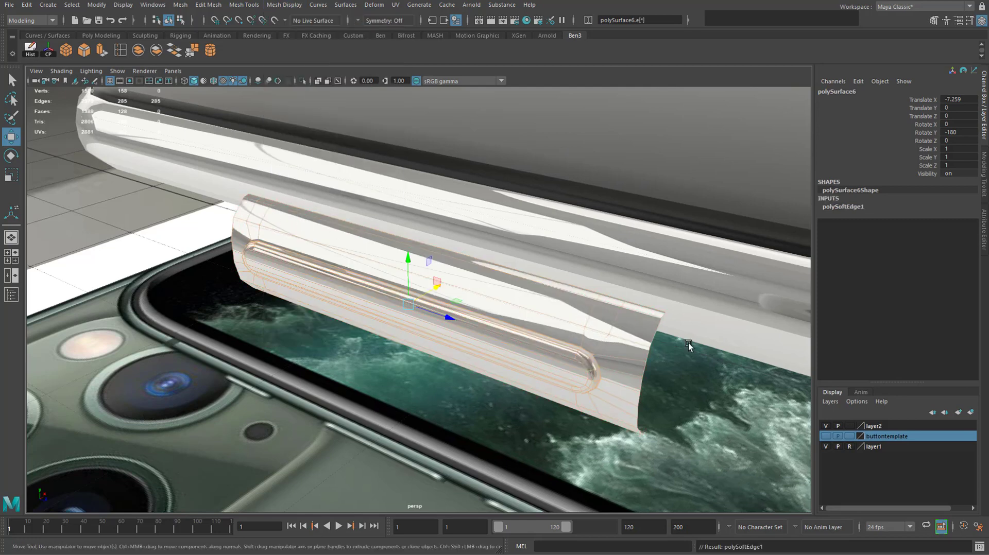
pyautogui.keyDown('alt'); pyautogui.moveTo(689, 341); pyautogui.dragTo(397, 263); pyautogui.keyUp('alt')
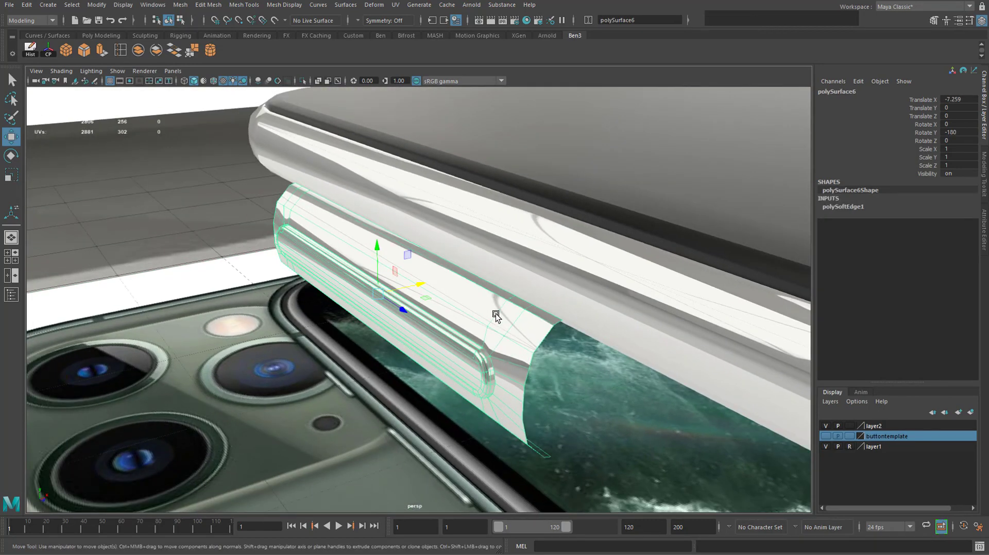
pyautogui.keyDown('alt'); pyautogui.moveTo(498, 327); pyautogui.dragTo(503, 321); pyautogui.keyUp('alt')
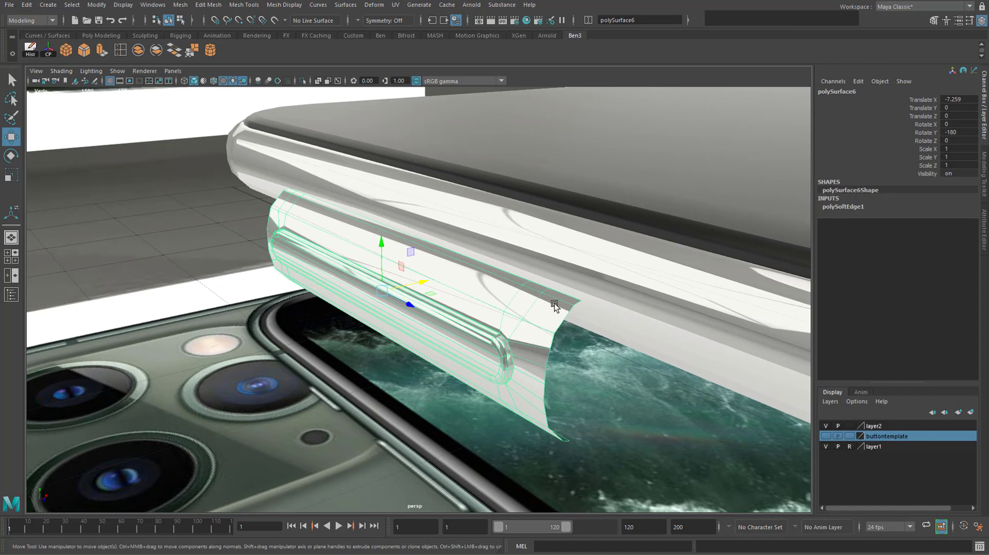
# Move the button section along X to -6.557, aligning it with the frame's side profile in the front view.
pyautogui.click(271, 5)
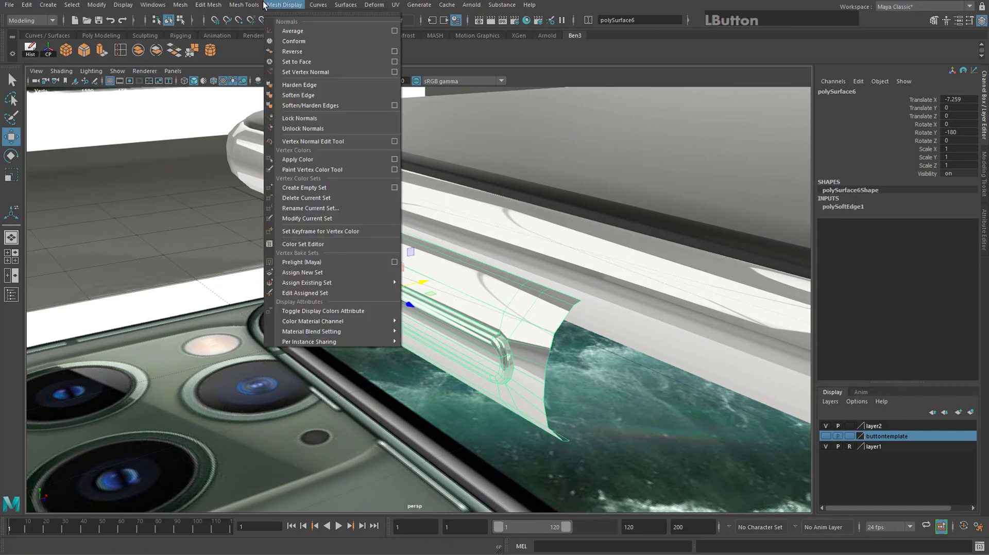
pyautogui.click(243, 47)
pyautogui.keyDown('alt'); pyautogui.moveTo(400, 197); pyautogui.dragTo(321, 233); pyautogui.keyUp('alt')
pyautogui.press('space')
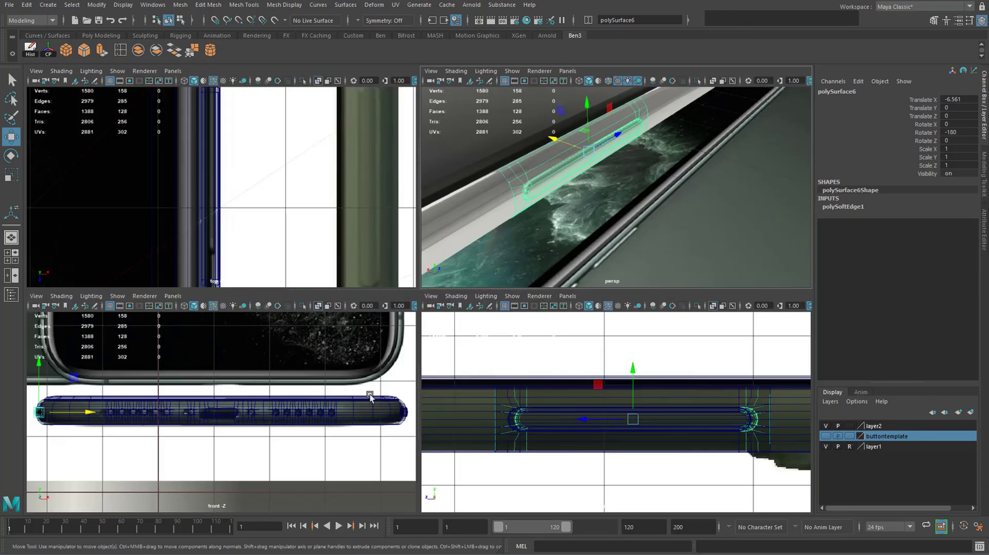
pyautogui.press('space')
pyautogui.keyDown('alt'); pyautogui.moveTo(132, 294); pyautogui.dragTo(521, 345, button='middle'); pyautogui.keyUp('alt')
pyautogui.scroll(5, 515, 381)
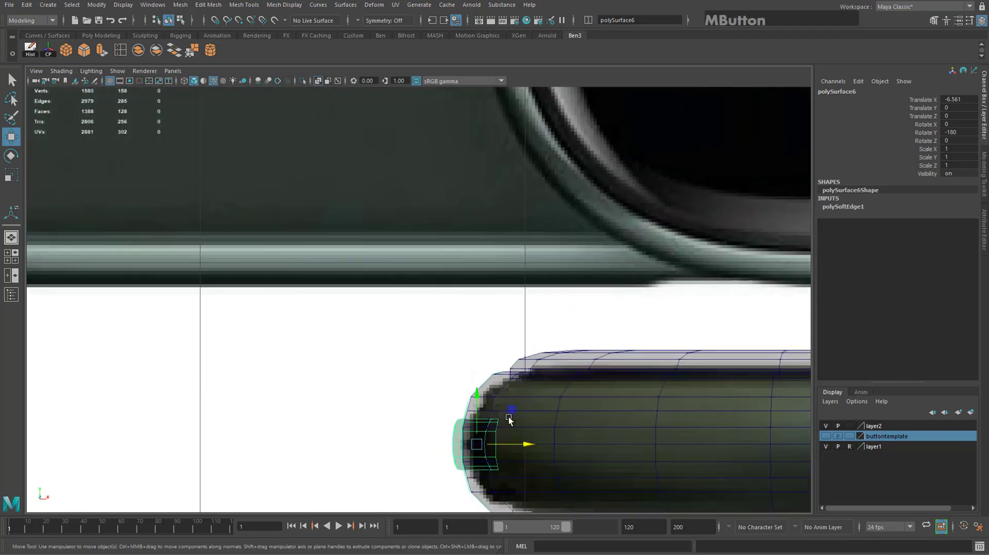
pyautogui.keyDown('alt'); pyautogui.moveTo(518, 441); pyautogui.dragTo(491, 289, button='middle'); pyautogui.keyUp('alt')
pyautogui.scroll(6, 491, 291)
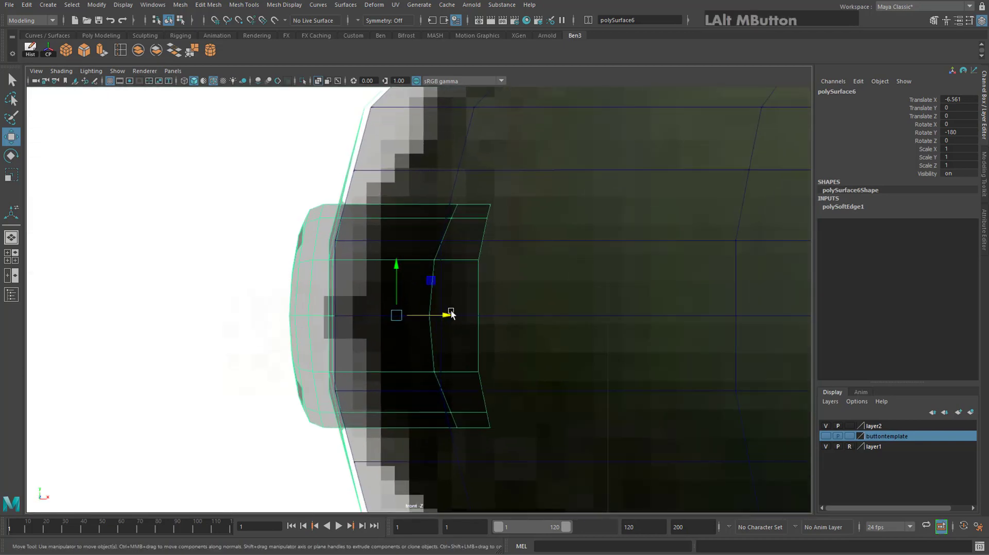
pyautogui.moveTo(449, 312)
pyautogui.mouseDown()
pyautogui.moveTo(435, 313)
pyautogui.moveTo(452, 315)
pyautogui.mouseUp()
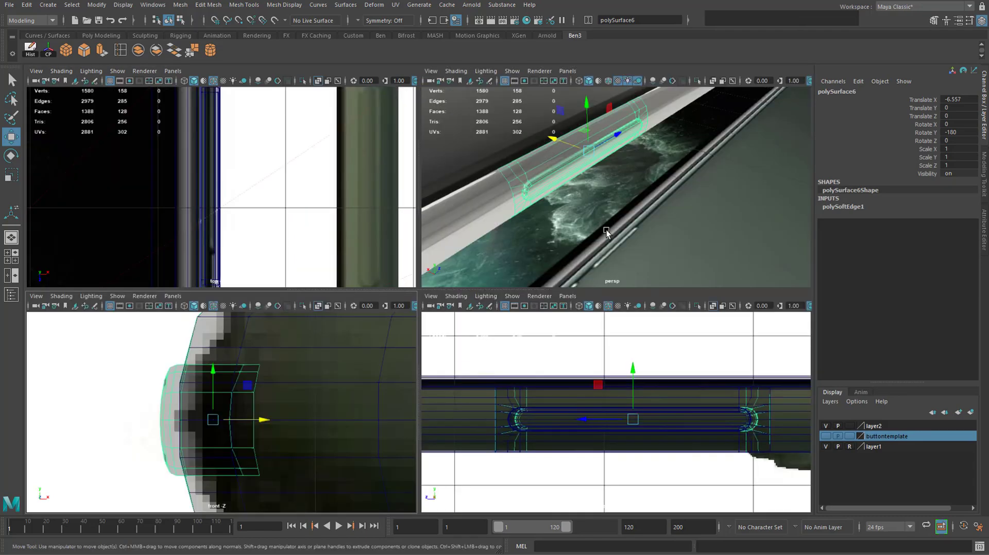
# Examine the button section's placement against the phone and its reference images in the perspective, top and side views.
pyautogui.press('space')
pyautogui.press('space')
pyautogui.keyDown('alt'); pyautogui.moveTo(579, 226); pyautogui.dragTo(363, 255); pyautogui.keyUp('alt')
pyautogui.scroll(-5, 443, 266)
pyautogui.keyDown('alt'); pyautogui.moveTo(443, 265); pyautogui.dragTo(453, 214, button='middle'); pyautogui.keyUp('alt')
pyautogui.scroll(2, 574, 268)
pyautogui.keyDown('alt'); pyautogui.moveTo(479, 253); pyautogui.dragTo(490, 360, button='middle'); pyautogui.keyUp('alt')
pyautogui.keyDown('alt'); pyautogui.moveTo(488, 343); pyautogui.dragTo(487, 322); pyautogui.keyUp('alt')
pyautogui.press('space')
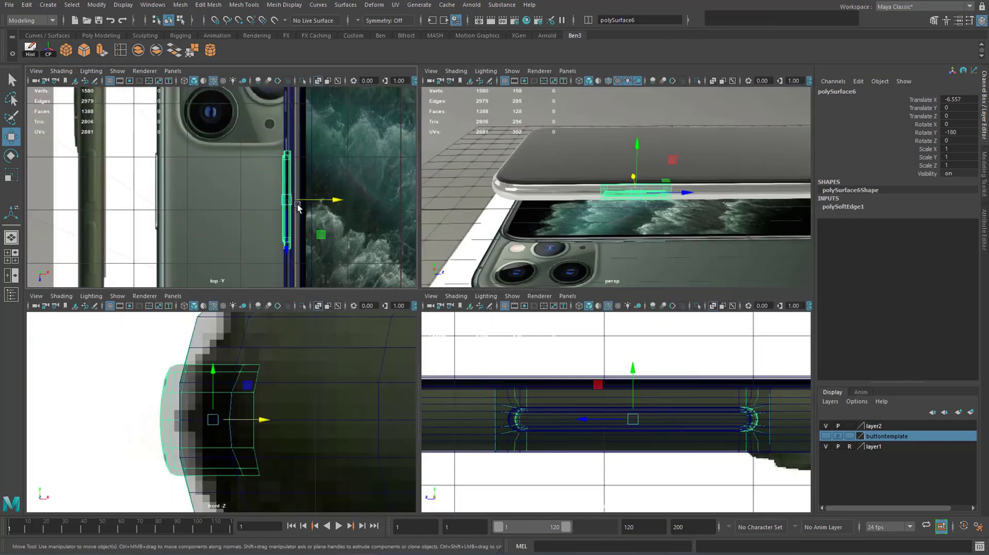
pyautogui.scroll(-5, 594, 400)
pyautogui.scroll(2, 598, 404)
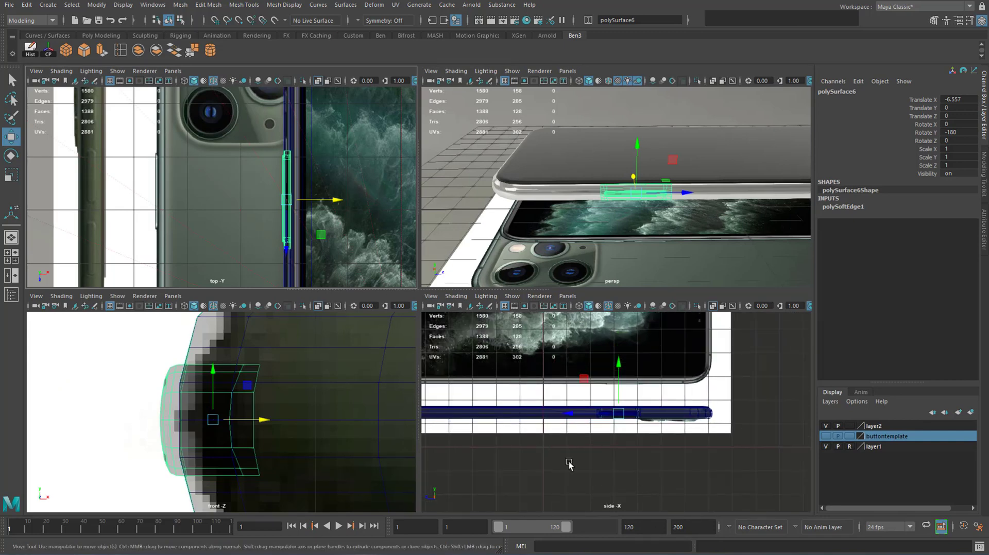
pyautogui.click(617, 433)
pyautogui.press('space')
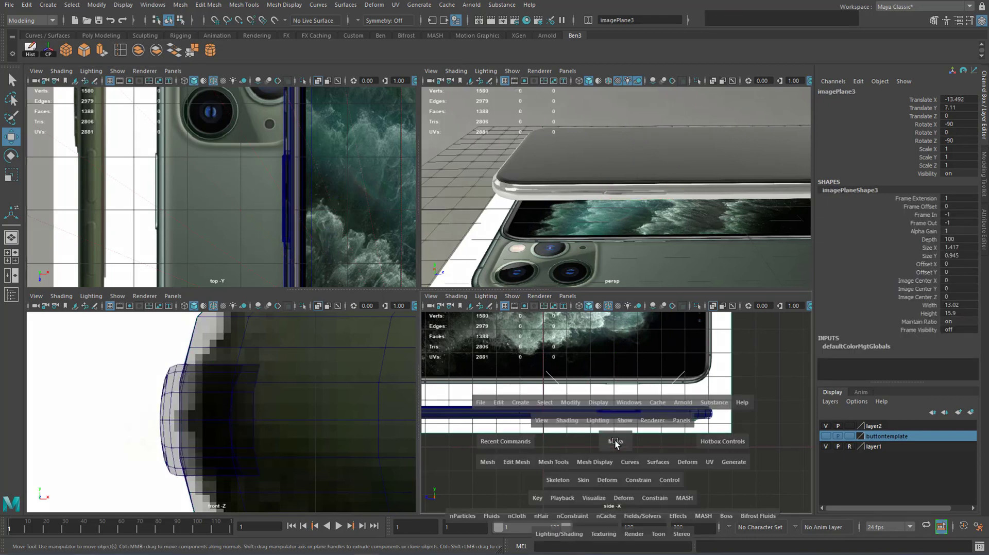
pyautogui.click(617, 444)
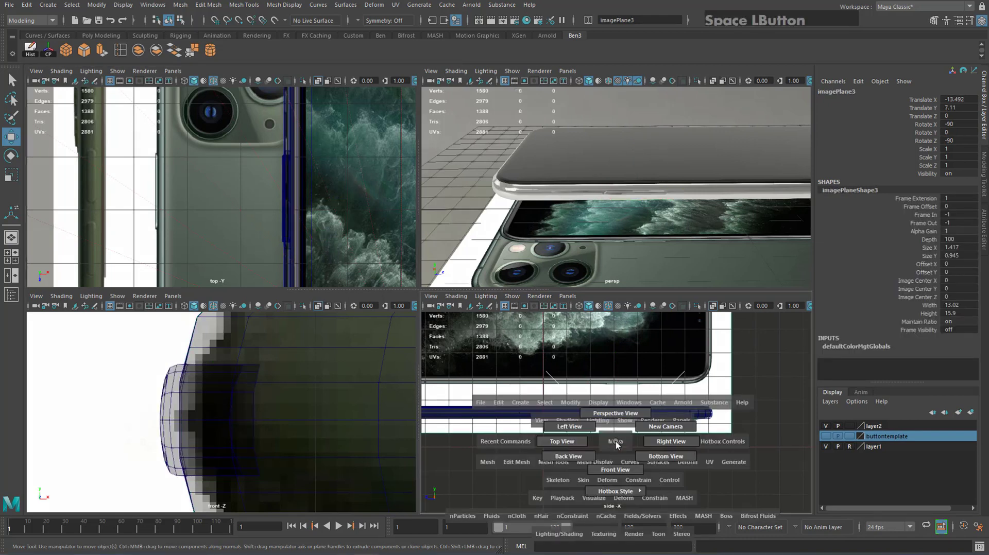
pyautogui.moveTo(615, 445)
pyautogui.mouseDown()
pyautogui.moveTo(600, 444)
pyautogui.moveTo(626, 445)
pyautogui.moveTo(568, 456)
pyautogui.moveTo(626, 444)
pyautogui.moveTo(615, 442)
pyautogui.mouseUp()
pyautogui.press('space')
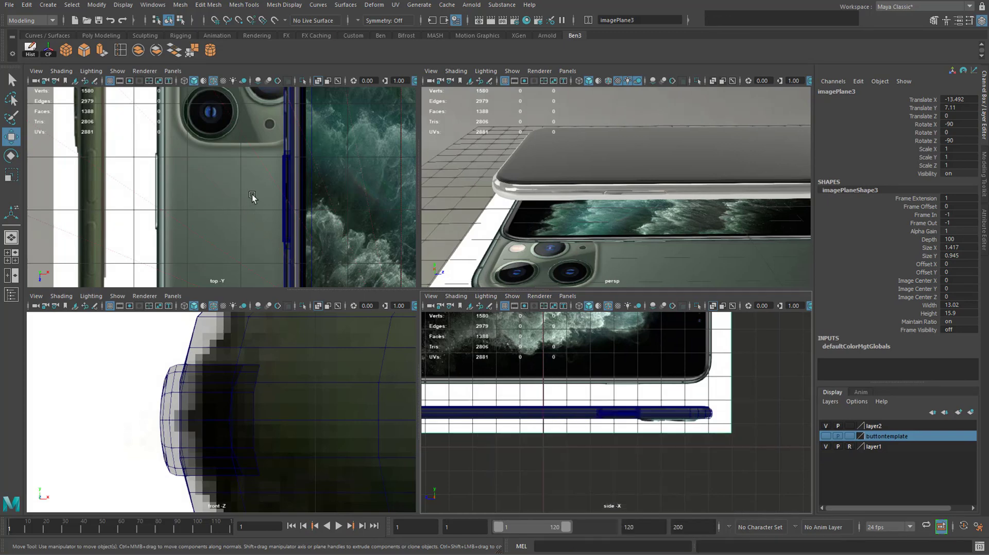
# Move the button section along Z to 0.053 in the top view, lining its far end up with the reference button.
pyautogui.press('space')
pyautogui.keyDown('alt'); pyautogui.moveTo(539, 250); pyautogui.dragTo(508, 307, button='middle'); pyautogui.keyUp('alt')
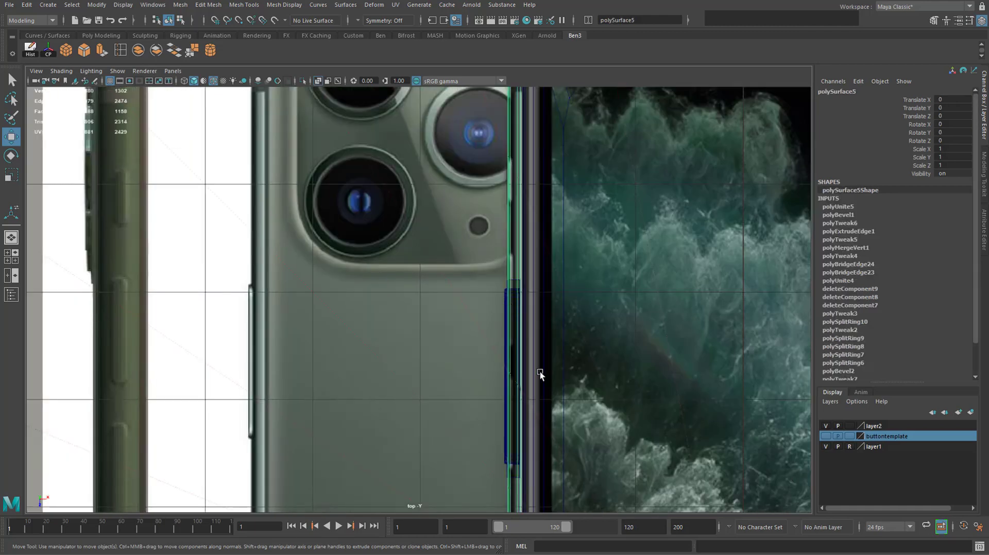
pyautogui.keyDown('alt'); pyautogui.moveTo(540, 372); pyautogui.dragTo(519, 338, button='middle'); pyautogui.keyUp('alt')
pyautogui.click(484, 268)
pyautogui.scroll(2, 500, 375)
pyautogui.keyDown('alt'); pyautogui.moveTo(517, 426); pyautogui.dragTo(501, 365, button='middle'); pyautogui.keyUp('alt')
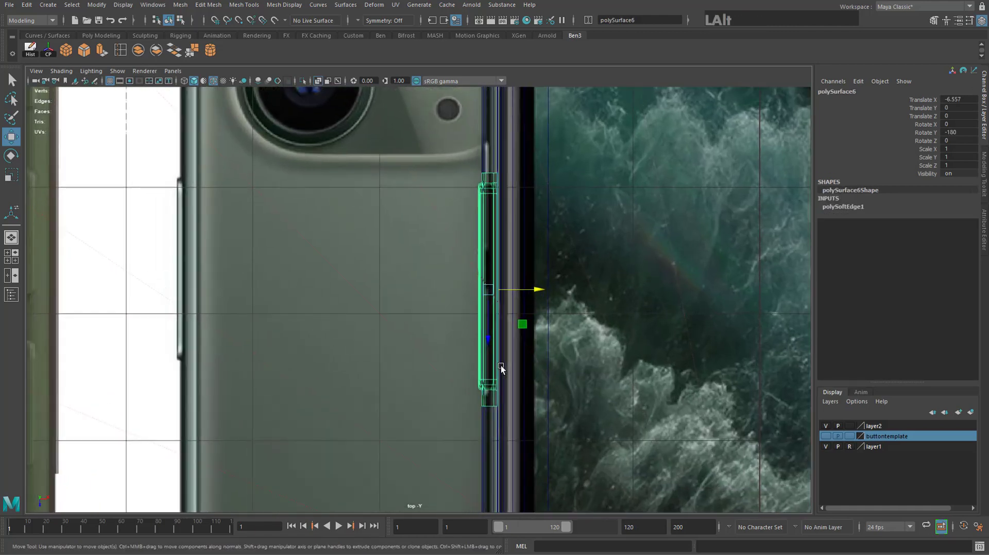
pyautogui.moveTo(491, 343); pyautogui.dragTo(592, 339)
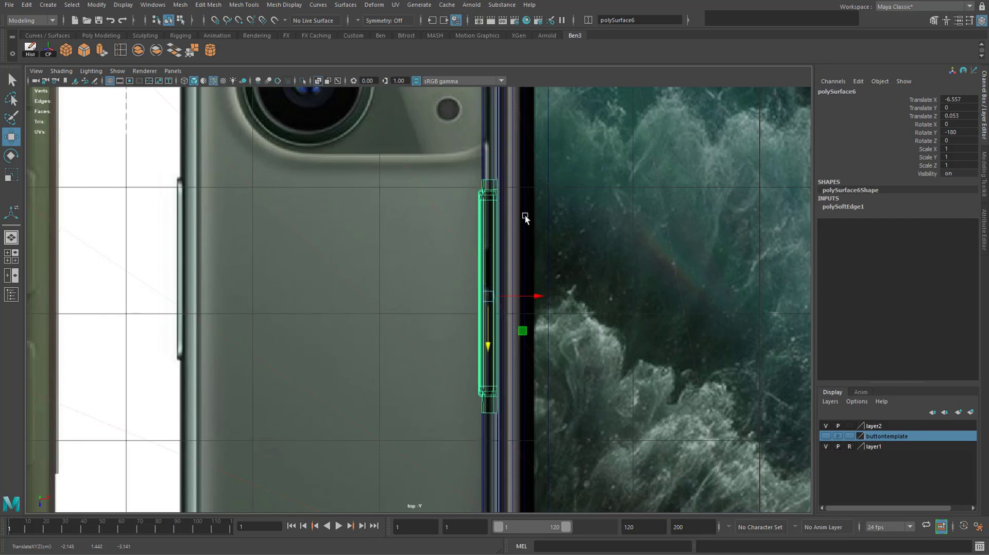
# Shorten the button section by moving its camera-side end vertices along Z to match the lowest reference button.
pyautogui.moveTo(483, 250); pyautogui.dragTo(441, 247, button='right')
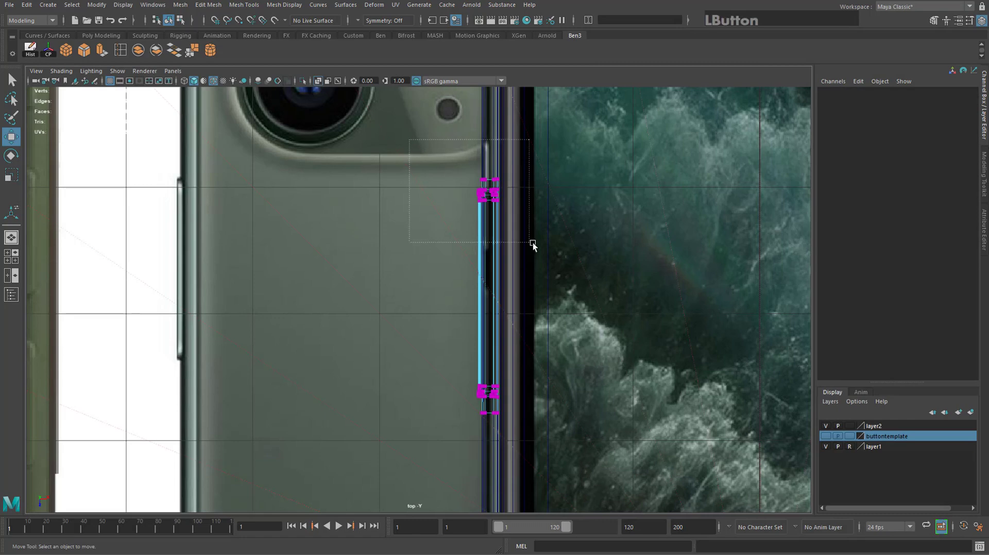
pyautogui.moveTo(533, 242); pyautogui.dragTo(501, 370)
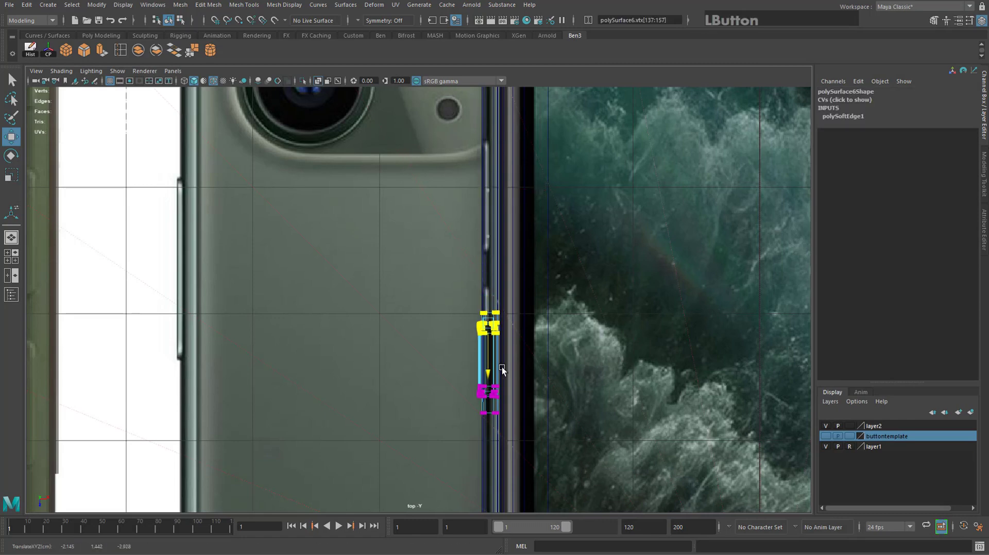
pyautogui.scroll(5, 498, 339)
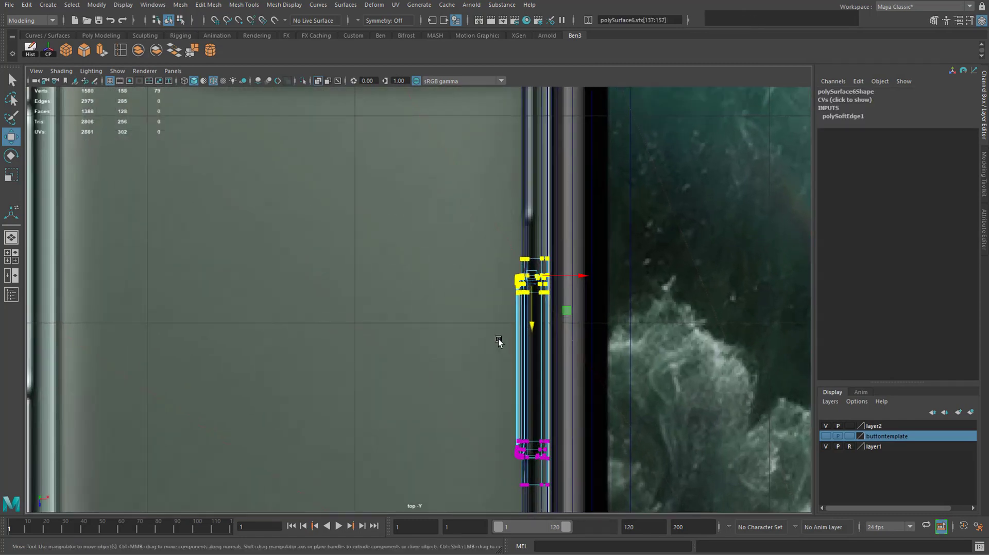
pyautogui.keyDown('alt'); pyautogui.moveTo(564, 292); pyautogui.dragTo(434, 268, button='middle'); pyautogui.keyUp('alt')
pyautogui.scroll(2, 434, 268)
pyautogui.moveTo(487, 233); pyautogui.dragTo(540, 234)
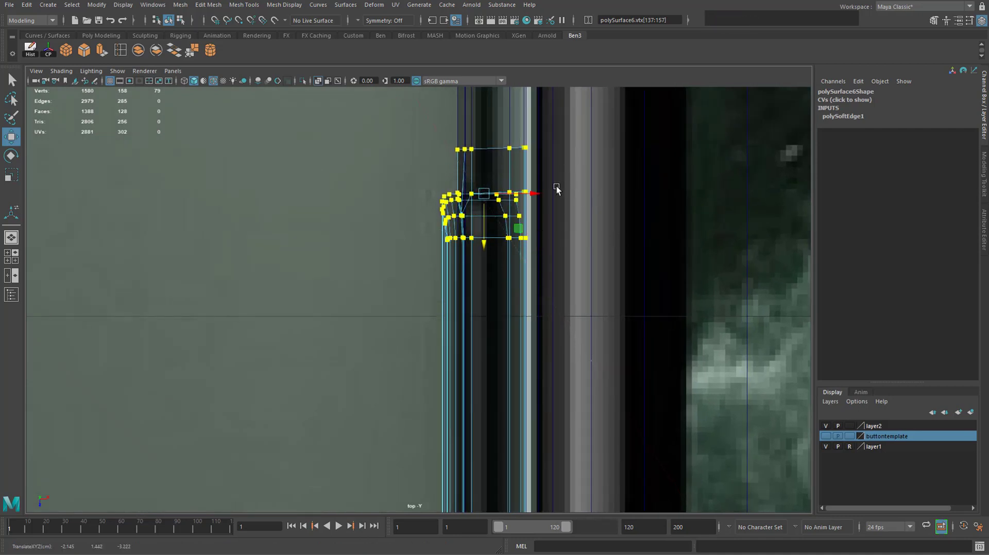
pyautogui.keyDown('alt'); pyautogui.moveTo(457, 198); pyautogui.dragTo(385, 383, button='middle'); pyautogui.keyUp('alt')
pyautogui.moveTo(384, 383); pyautogui.dragTo(402, 380, button='right')
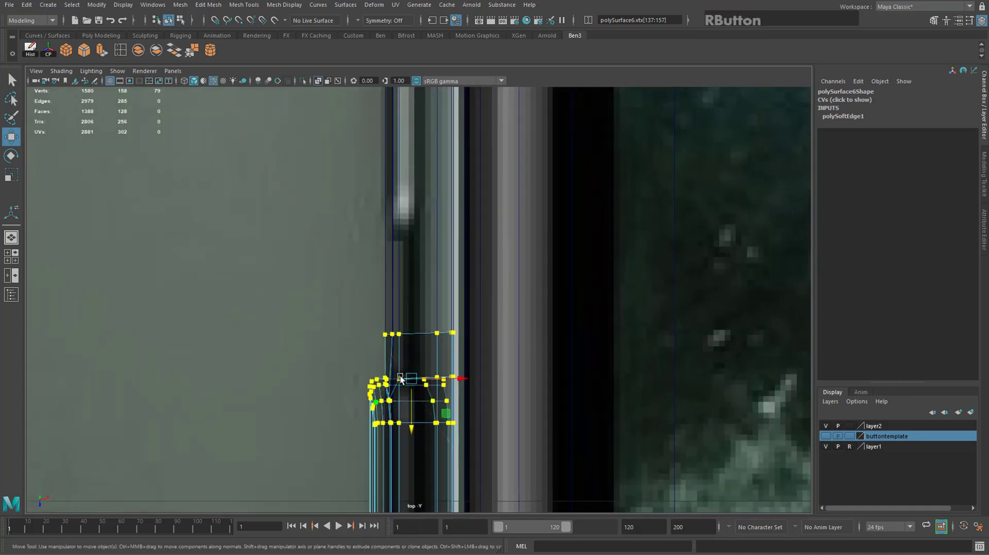
# Duplicate the button section and move the copy along Z to -1.086, over the middle reference button.
pyautogui.hotkey('ctrl', 'd')
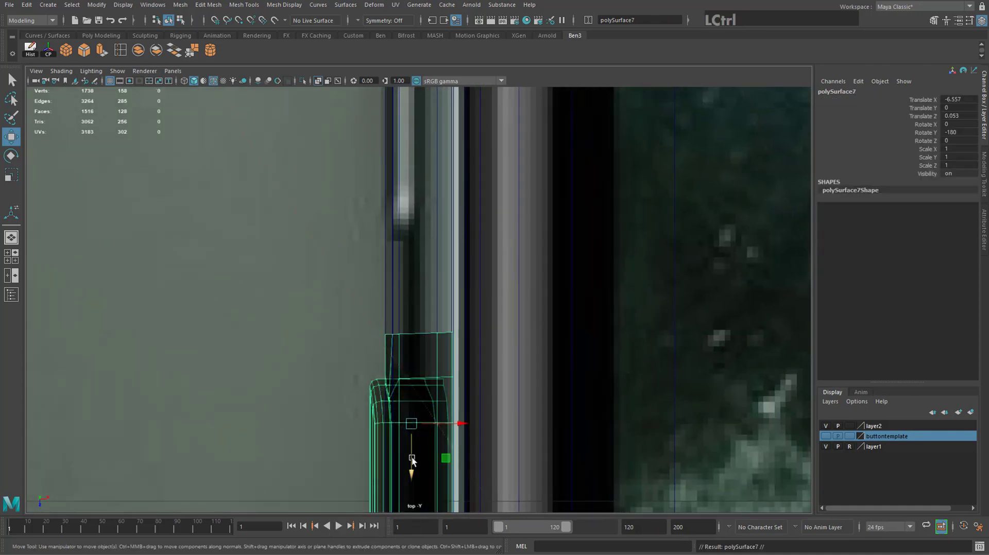
pyautogui.moveTo(411, 459); pyautogui.dragTo(430, 72)
pyautogui.keyDown('alt'); pyautogui.moveTo(418, 245); pyautogui.dragTo(411, 440, button='middle'); pyautogui.keyUp('alt')
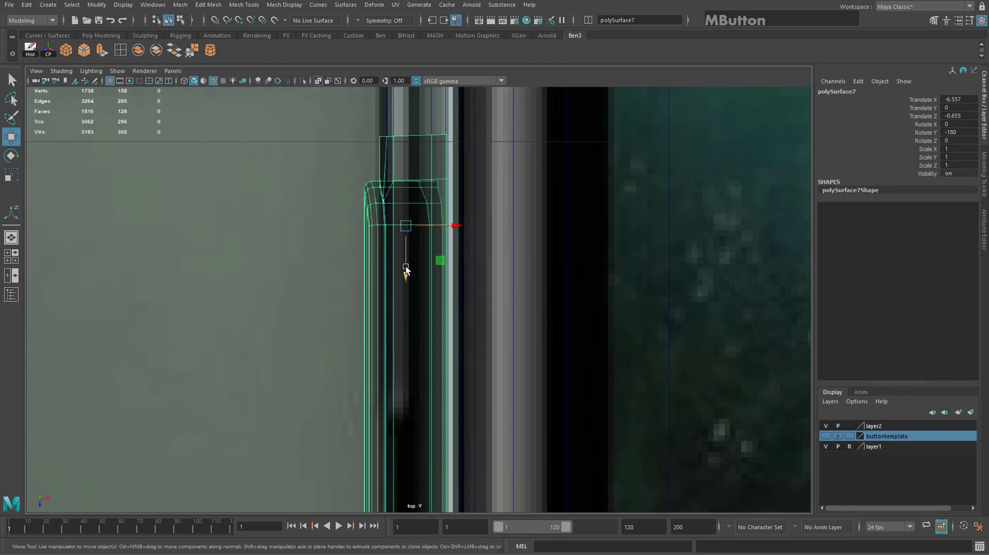
pyautogui.moveTo(406, 268); pyautogui.dragTo(422, 67)
pyautogui.scroll(-8, 422, 206)
pyautogui.moveTo(416, 288); pyautogui.dragTo(447, 274)
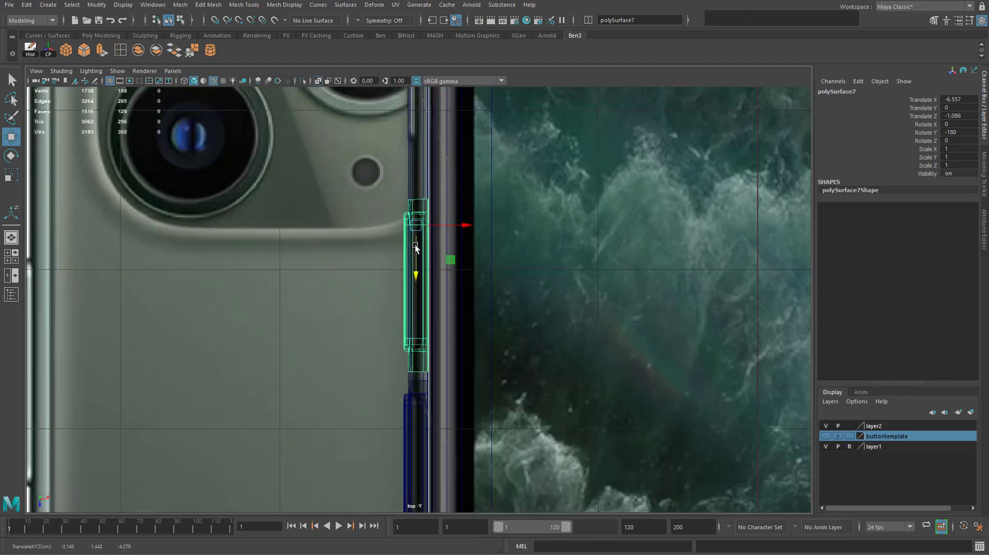
pyautogui.moveTo(406, 221); pyautogui.dragTo(358, 216, button='right')
pyautogui.moveTo(338, 175); pyautogui.dragTo(438, 251)
pyautogui.moveTo(405, 221); pyautogui.dragTo(418, 240, button='right')
# Duplicate the middle button section and move the copy along Z to -2.413, beside the camera lenses.
pyautogui.hotkey('ctrl', 'd')
pyautogui.keyDown('alt'); pyautogui.moveTo(443, 242); pyautogui.dragTo(450, 332, button='middle'); pyautogui.keyUp('alt')
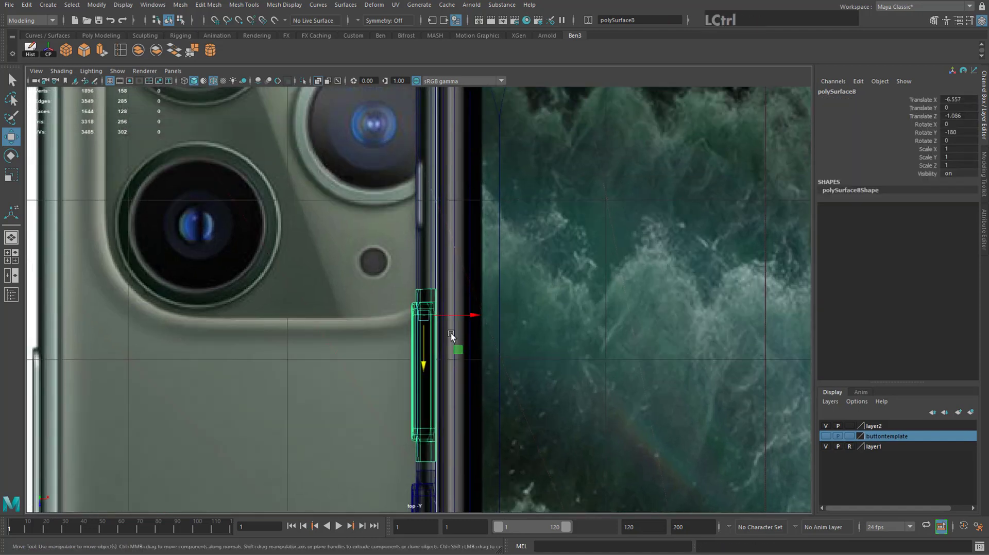
pyautogui.moveTo(423, 354); pyautogui.dragTo(484, 150)
pyautogui.scroll(5, 441, 314)
pyautogui.scroll(1, 471, 262)
pyautogui.keyDown('alt'); pyautogui.moveTo(474, 192); pyautogui.dragTo(459, 303, button='middle'); pyautogui.keyUp('alt')
# Shorten the third button section by moving its upper end vertices along Z to fit the small reference button.
pyautogui.moveTo(439, 201); pyautogui.dragTo(366, 196, button='right')
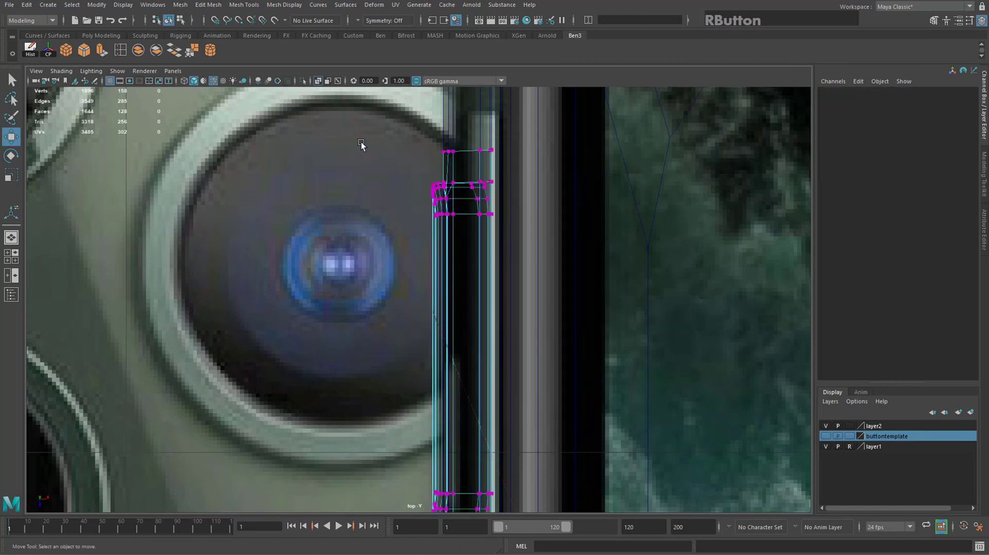
pyautogui.moveTo(555, 274); pyautogui.dragTo(555, 274)
pyautogui.moveTo(461, 208); pyautogui.dragTo(502, 378)
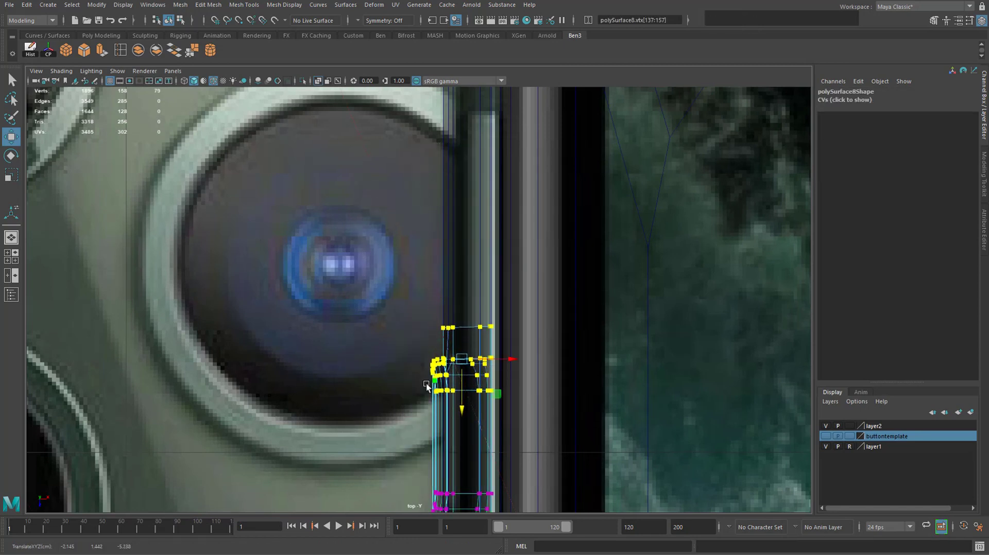
pyautogui.moveTo(444, 381); pyautogui.dragTo(478, 357, button='right')
# Insert an edge loop across the phone frame's side, just past the longest-reaching button section away from the camera.
pyautogui.press('space')
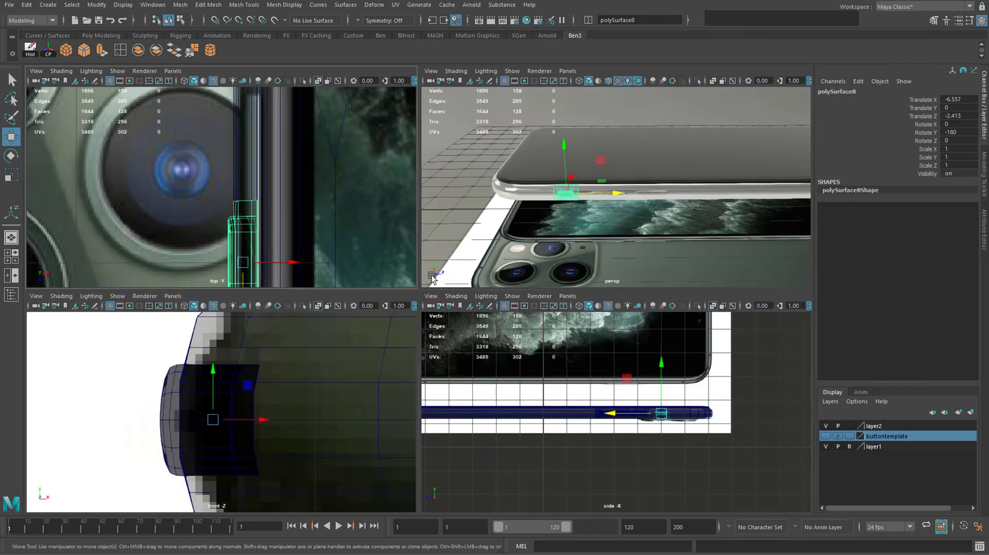
pyautogui.press('space')
pyautogui.keyDown('alt'); pyautogui.moveTo(558, 205); pyautogui.dragTo(484, 330); pyautogui.keyUp('alt')
pyautogui.scroll(5, 455, 336)
pyautogui.click(484, 330)
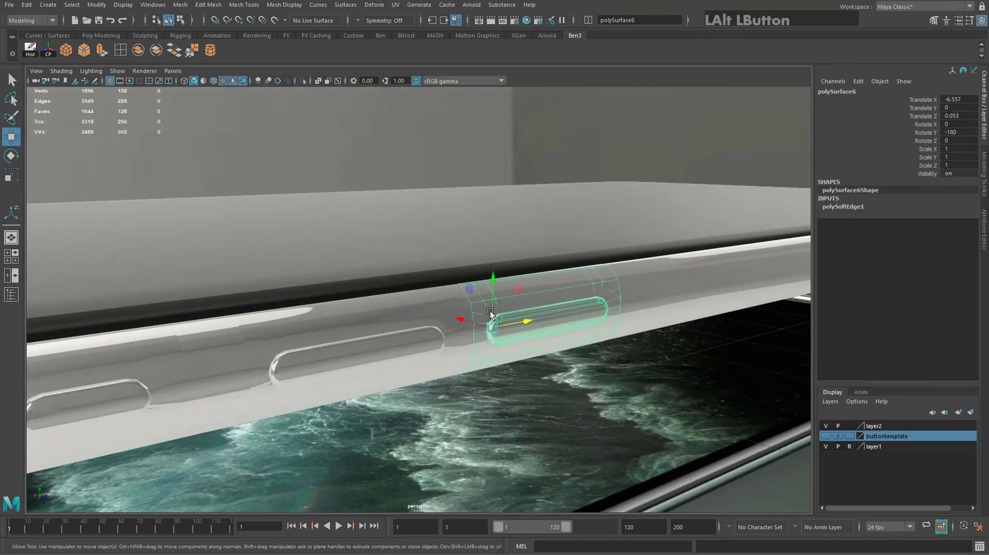
pyautogui.click(640, 294)
pyautogui.keyDown('alt'); pyautogui.moveTo(640, 294); pyautogui.dragTo(410, 315, button='right'); pyautogui.keyUp('alt')
pyautogui.keyDown('alt'); pyautogui.moveTo(587, 340); pyautogui.dragTo(565, 333); pyautogui.keyUp('alt')
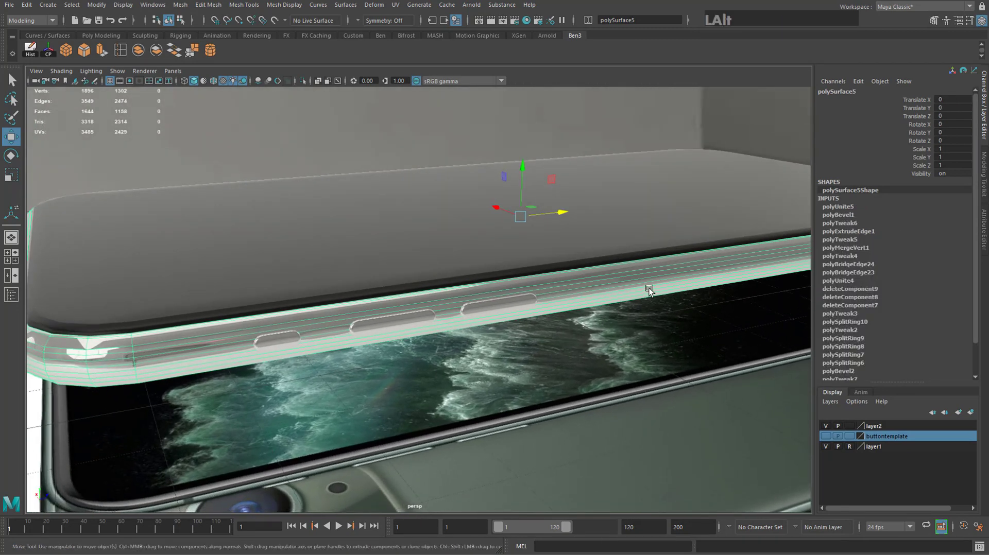
pyautogui.keyDown('alt'); pyautogui.moveTo(649, 288); pyautogui.dragTo(609, 298); pyautogui.keyUp('alt')
pyautogui.click(120, 50)
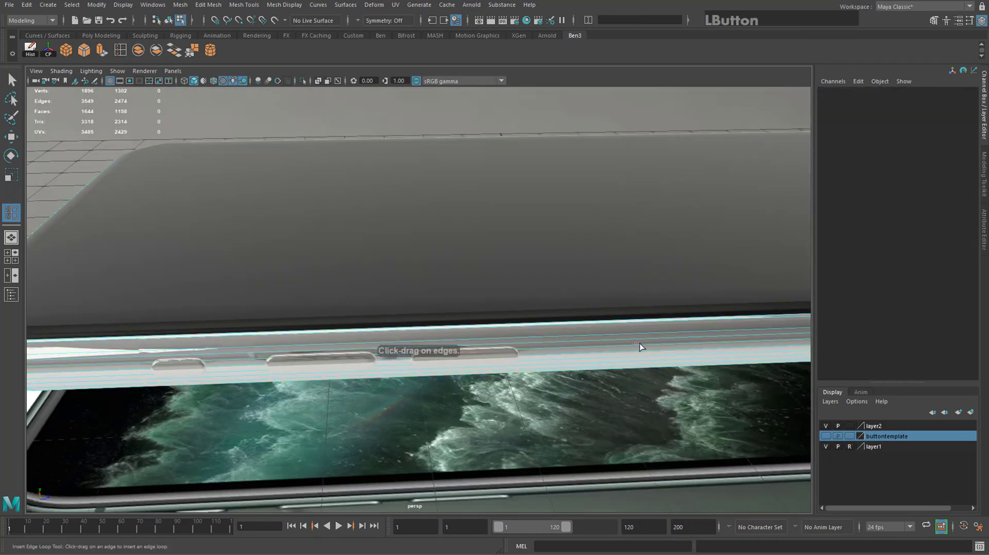
pyautogui.moveTo(640, 347); pyautogui.dragTo(653, 347)
pyautogui.keyDown('alt'); pyautogui.moveTo(653, 347); pyautogui.dragTo(545, 344, button='middle'); pyautogui.keyUp('alt')
pyautogui.press('q')
# Delete the frame's side faces between the camera-end corner and the new edge loop, where the three button sections sit.
pyautogui.moveTo(545, 345); pyautogui.dragTo(546, 367, button='right')
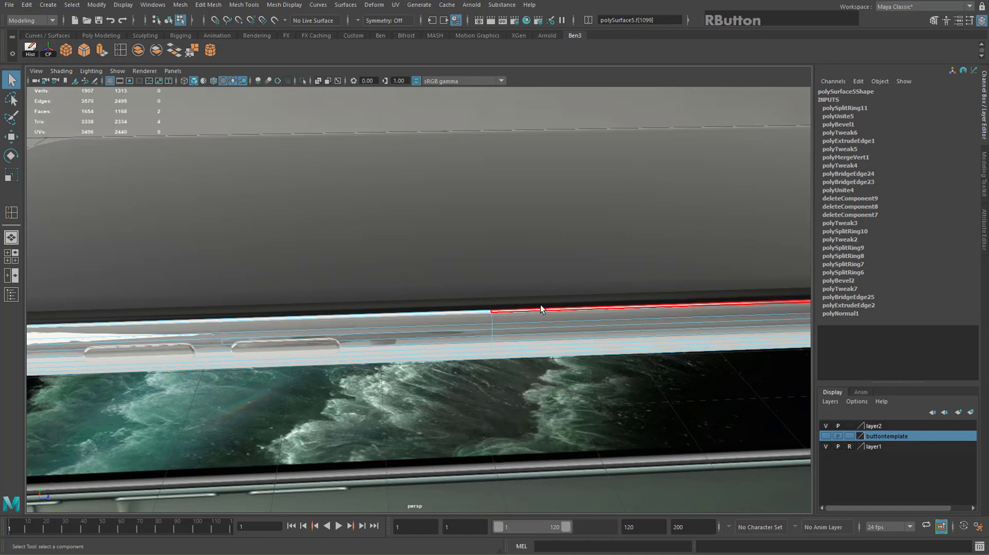
pyautogui.keyDown('alt'); pyautogui.moveTo(540, 307); pyautogui.dragTo(552, 328); pyautogui.keyUp('alt')
pyautogui.keyDown('alt'); pyautogui.moveTo(552, 328); pyautogui.dragTo(412, 325, button='right'); pyautogui.keyUp('alt')
pyautogui.keyDown('alt'); pyautogui.moveTo(800, 282); pyautogui.dragTo(561, 279, button='middle'); pyautogui.keyUp('alt')
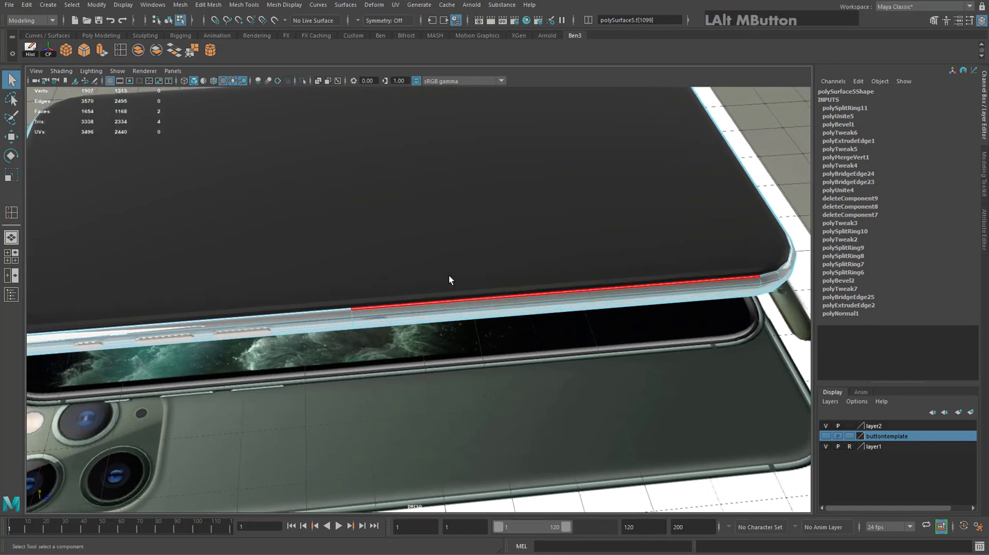
pyautogui.moveTo(449, 276); pyautogui.dragTo(459, 379)
pyautogui.press('Delete')
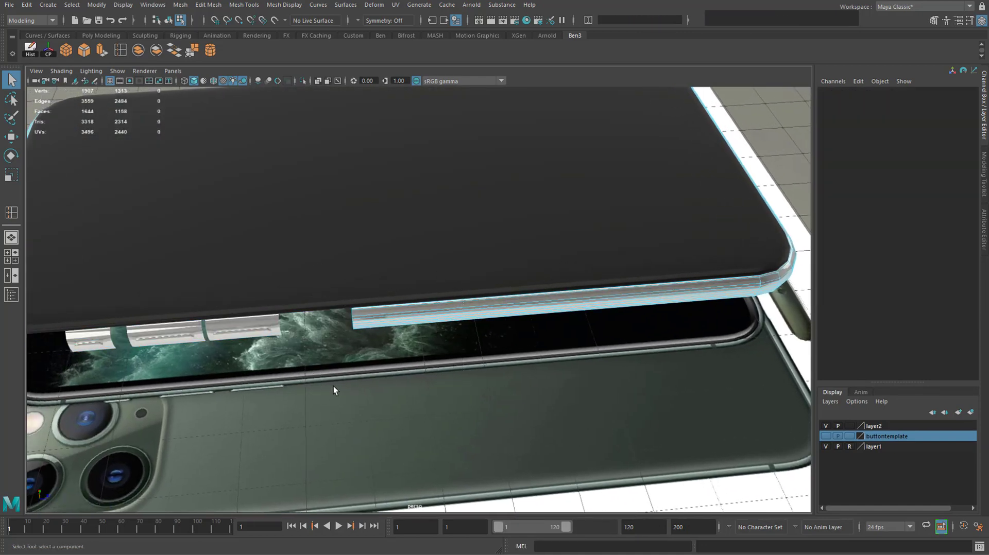
# Combine the three button sections and the phone frame into a single mesh.
pyautogui.keyDown('alt'); pyautogui.moveTo(277, 328); pyautogui.dragTo(435, 313, button='middle'); pyautogui.keyUp('alt')
pyautogui.keyDown('alt'); pyautogui.moveTo(435, 312); pyautogui.dragTo(431, 294); pyautogui.keyUp('alt')
pyautogui.keyDown('alt'); pyautogui.moveTo(432, 294); pyautogui.dragTo(495, 299, button='right'); pyautogui.keyUp('alt')
pyautogui.moveTo(300, 341); pyautogui.dragTo(349, 327, button='right')
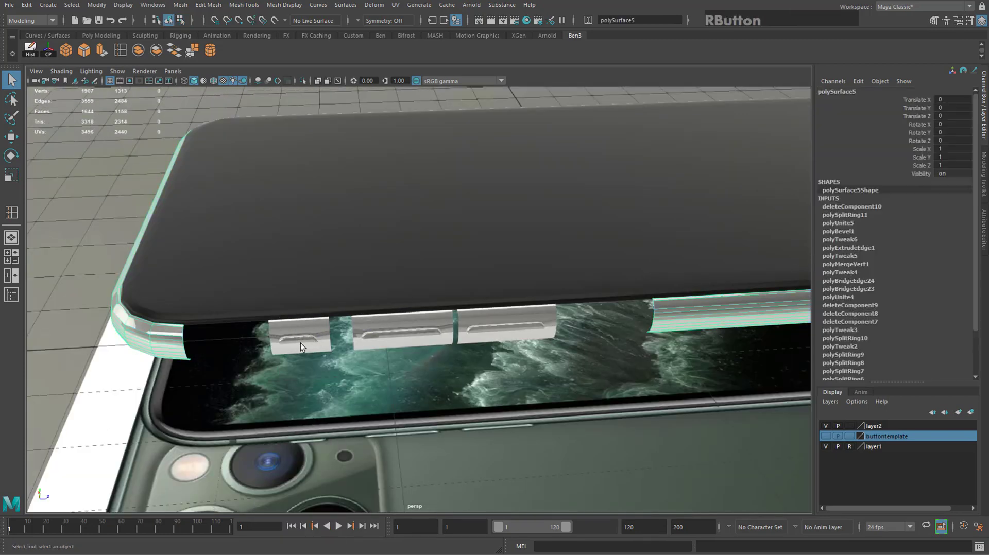
pyautogui.click(300, 343)
pyautogui.keyDown('shift'); pyautogui.click(393, 333); pyautogui.keyUp('shift')
pyautogui.keyDown('shift'); pyautogui.click(496, 325); pyautogui.keyUp('shift')
pyautogui.keyDown('shift'); pyautogui.click(651, 320); pyautogui.keyUp('shift')
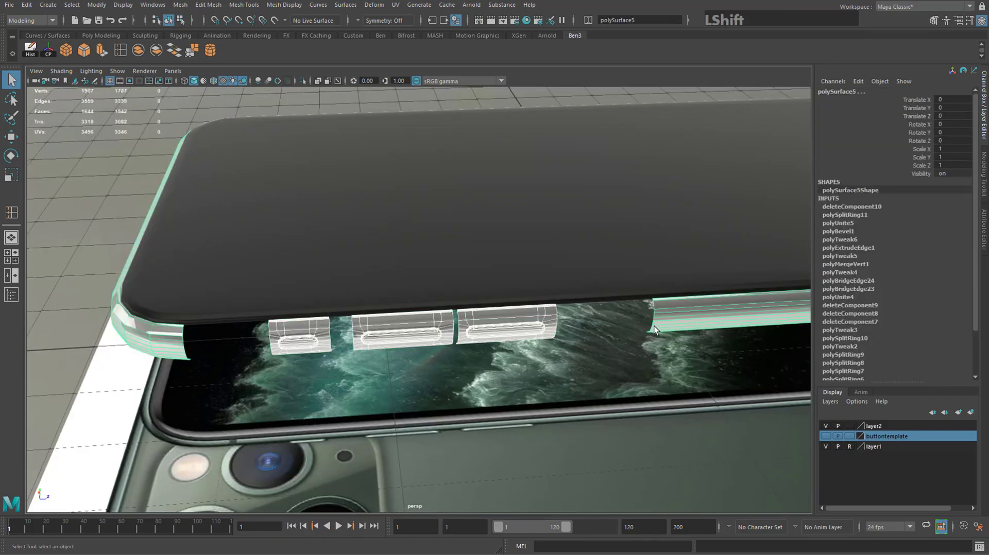
pyautogui.keyDown('alt'); pyautogui.moveTo(653, 326); pyautogui.dragTo(529, 313); pyautogui.keyUp('alt')
pyautogui.click(138, 51)
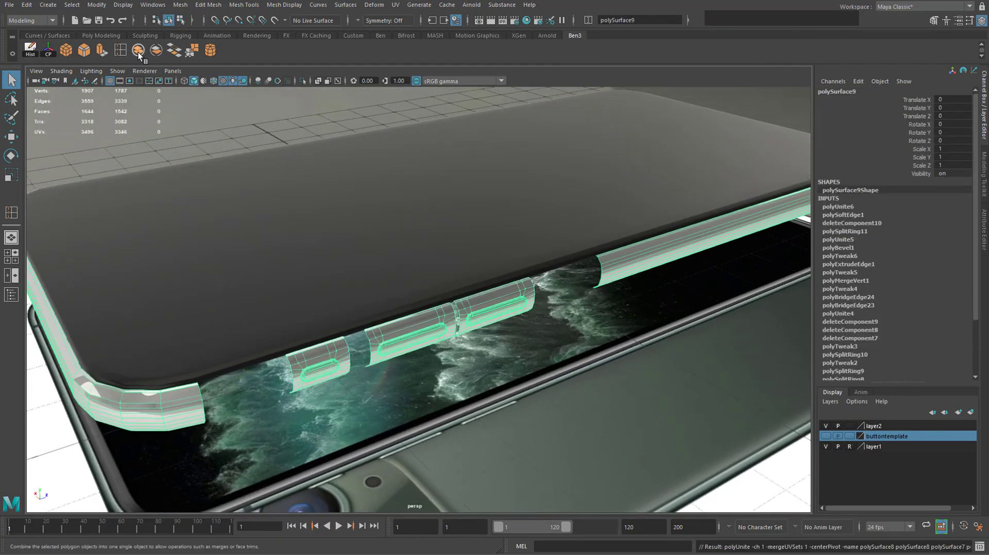
pyautogui.click(180, 5)
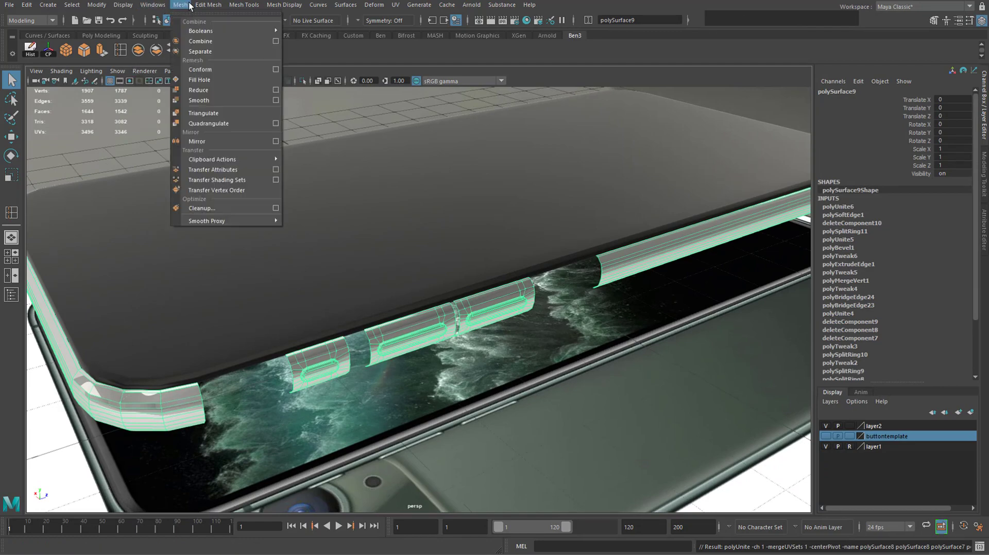
pyautogui.click(366, 69)
# Select the open border edges of the frame's cut end at the camera-side corner.
pyautogui.keyDown('alt'); pyautogui.moveTo(445, 237); pyautogui.dragTo(437, 202); pyautogui.keyUp('alt')
pyautogui.keyDown('alt'); pyautogui.moveTo(417, 289); pyautogui.dragTo(495, 255, button='middle'); pyautogui.keyUp('alt')
pyautogui.keyDown('alt'); pyautogui.moveTo(495, 255); pyautogui.dragTo(468, 280); pyautogui.keyUp('alt')
pyautogui.scroll(6, 415, 307)
pyautogui.moveTo(446, 276); pyautogui.dragTo(459, 218, button='right')
pyautogui.keyDown('alt'); pyautogui.moveTo(286, 241); pyautogui.dragTo(288, 283); pyautogui.keyUp('alt')
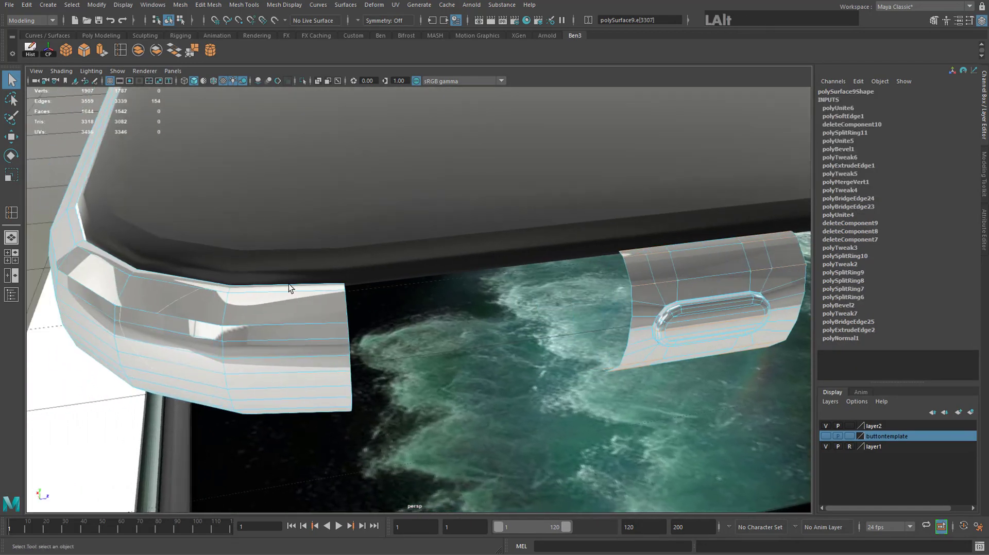
pyautogui.click(344, 284)
pyautogui.keyDown('alt'); pyautogui.moveTo(345, 332); pyautogui.dragTo(186, 253); pyautogui.keyUp('alt')
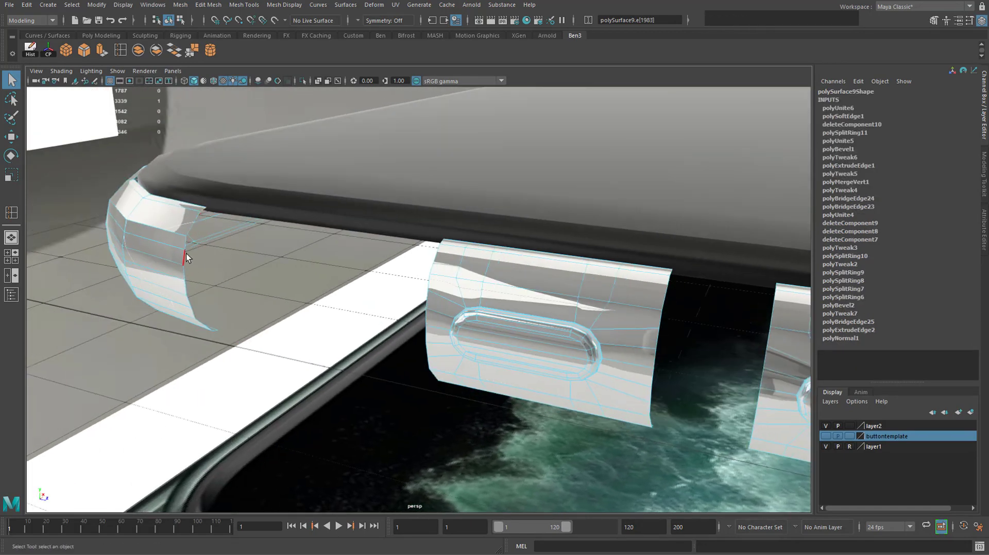
pyautogui.doubleClick(185, 254)
pyautogui.hotkey('ctrl', 'z')
pyautogui.keyDown('alt'); pyautogui.moveTo(247, 233); pyautogui.dragTo(326, 212, button='middle'); pyautogui.keyUp('alt')
pyautogui.scroll(4, 324, 289)
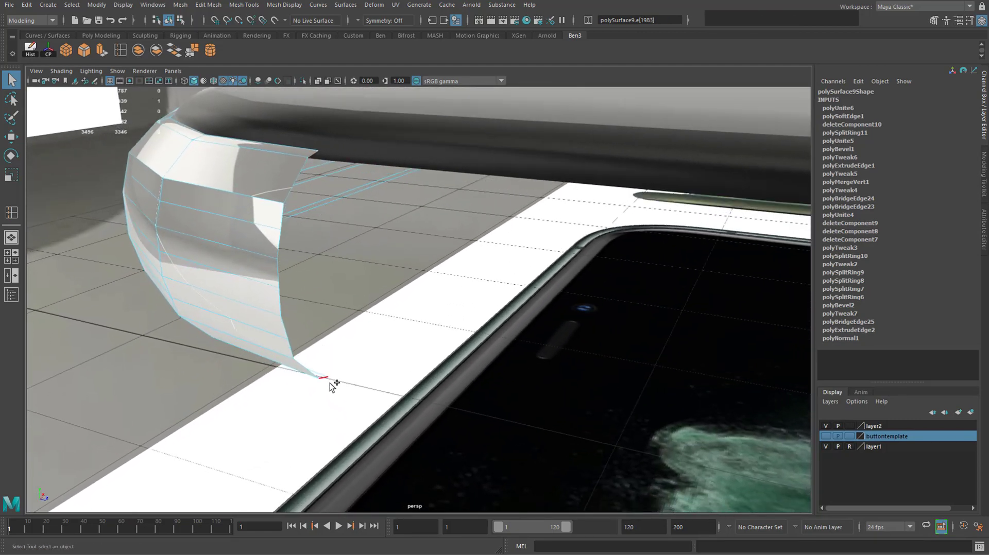
pyautogui.keyDown('alt'); pyautogui.moveTo(330, 383); pyautogui.dragTo(309, 317); pyautogui.keyUp('alt')
pyautogui.keyDown('shift'); pyautogui.doubleClick(307, 309); pyautogui.keyUp('shift')
# Bridge the gap between the frame's cut corner end and the facing open edges of the nearest button section.
pyautogui.keyDown('alt'); pyautogui.moveTo(515, 308); pyautogui.dragTo(530, 282); pyautogui.keyUp('alt')
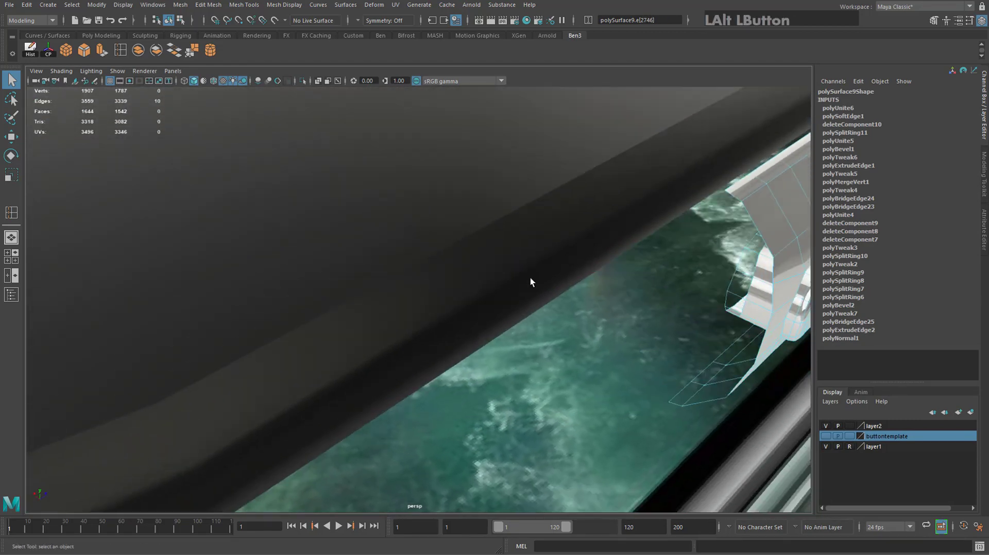
pyautogui.keyDown('alt'); pyautogui.moveTo(531, 281); pyautogui.dragTo(588, 189, button='middle'); pyautogui.keyUp('alt')
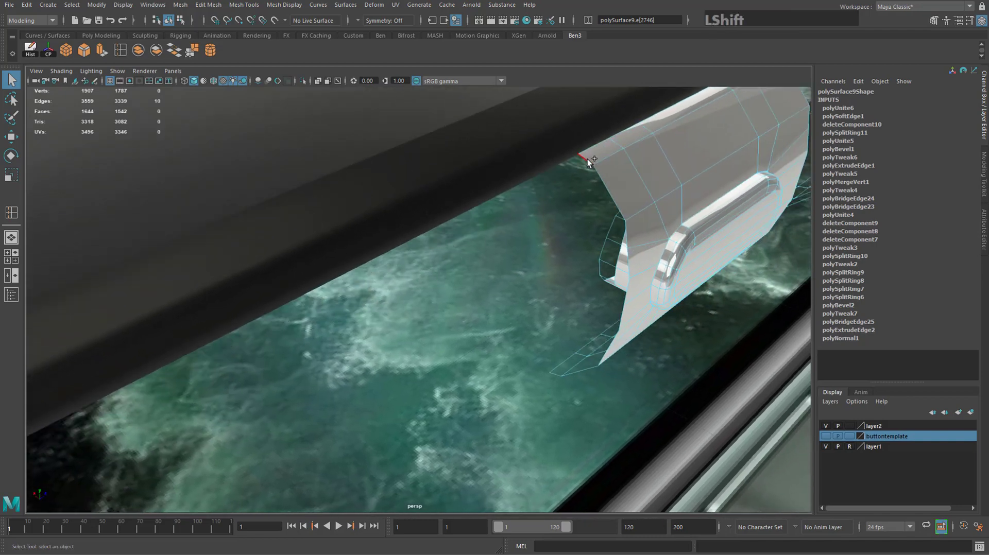
pyautogui.keyDown('shift'); pyautogui.doubleClick(559, 376); pyautogui.keyUp('shift')
pyautogui.keyDown('alt'); pyautogui.moveTo(440, 329); pyautogui.dragTo(334, 327); pyautogui.keyUp('alt')
pyautogui.keyDown('alt'); pyautogui.moveTo(334, 327); pyautogui.dragTo(493, 308, button='middle'); pyautogui.keyUp('alt')
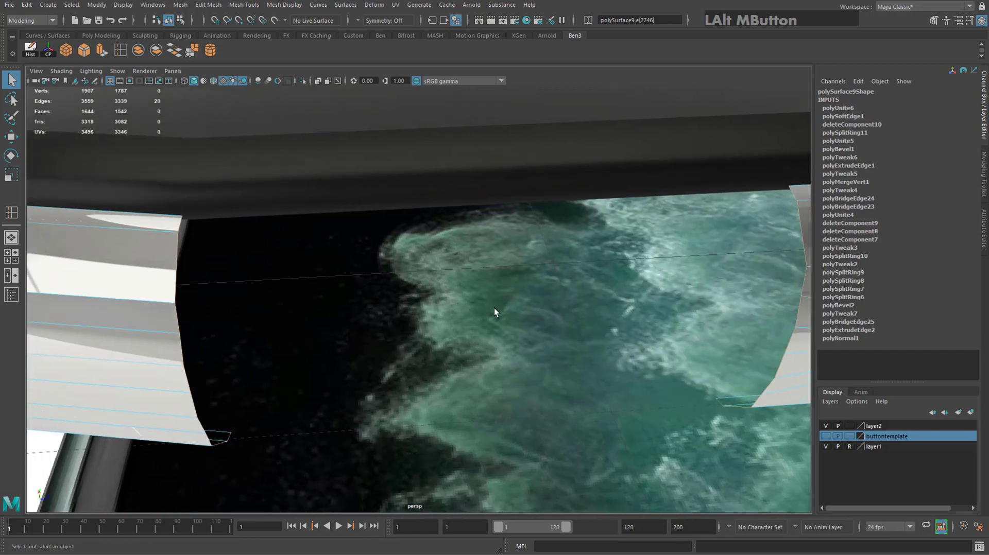
pyautogui.keyDown('alt'); pyautogui.moveTo(494, 308); pyautogui.dragTo(384, 310, button='right'); pyautogui.keyUp('alt')
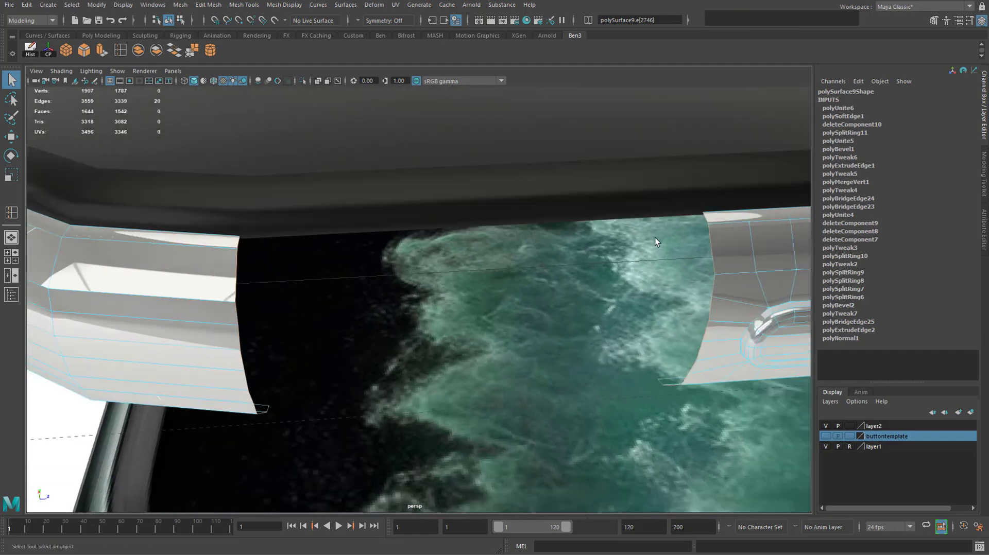
pyautogui.click(176, 56)
# Bridge the gap between the first, shorter button section and the middle button section.
pyautogui.keyDown('alt'); pyautogui.moveTo(633, 231); pyautogui.dragTo(305, 254, button='middle'); pyautogui.keyUp('alt')
pyautogui.click(401, 230)
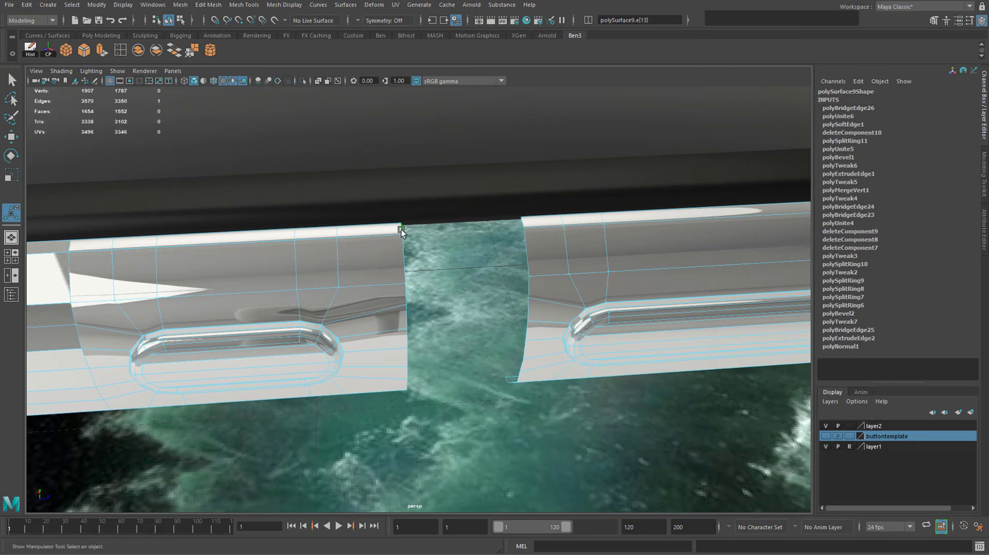
pyautogui.keyDown('alt'); pyautogui.moveTo(461, 240); pyautogui.dragTo(358, 326); pyautogui.keyUp('alt')
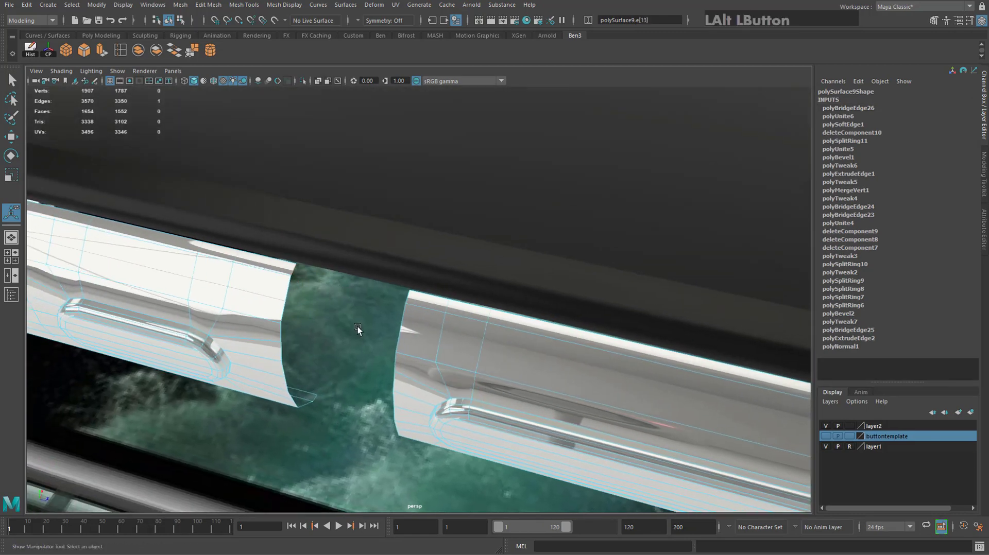
pyautogui.keyDown('shift'); pyautogui.click(318, 397); pyautogui.keyUp('shift')
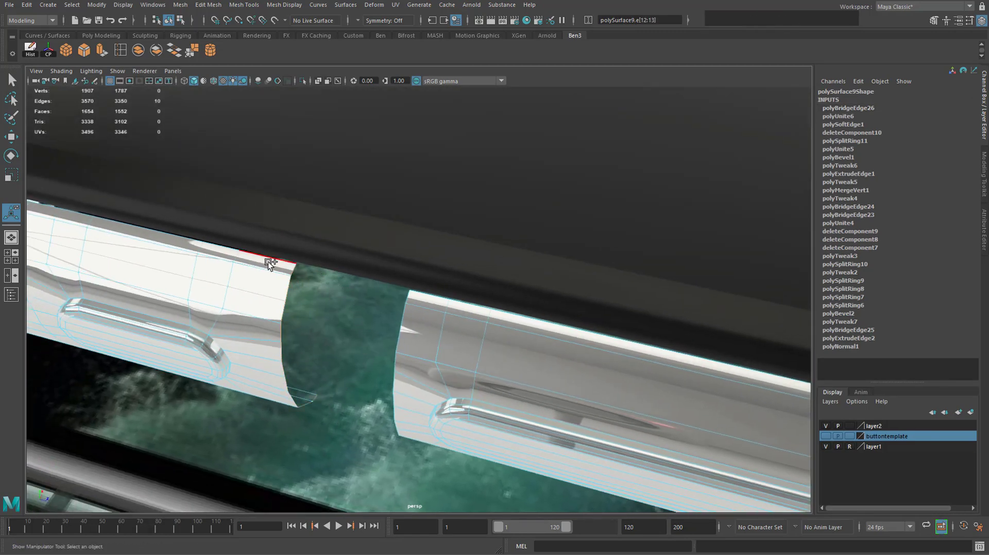
pyautogui.keyDown('alt'); pyautogui.keyDown('shift'); pyautogui.moveTo(269, 263); pyautogui.dragTo(498, 294); pyautogui.keyUp('shift'); pyautogui.keyUp('alt')
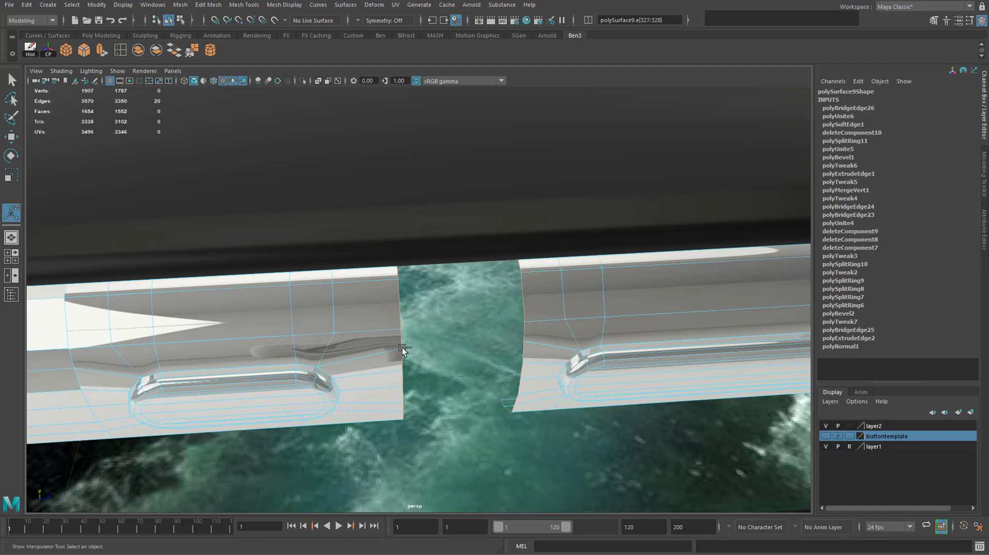
pyautogui.click(171, 54)
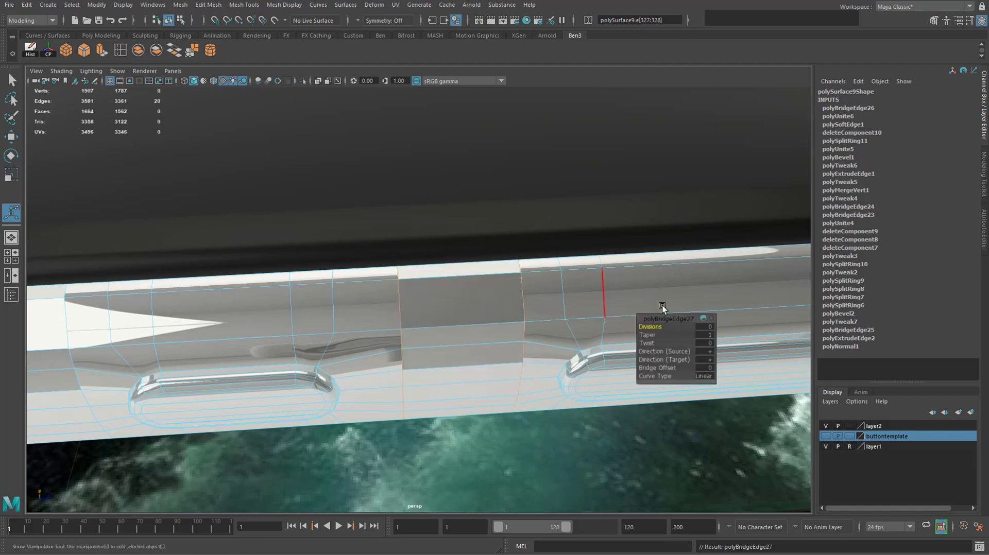
# Select the facing border edges of the middle and last button sections and bridge the narrow gap between them.
pyautogui.keyDown('alt'); pyautogui.moveTo(658, 311); pyautogui.dragTo(479, 287); pyautogui.keyUp('alt')
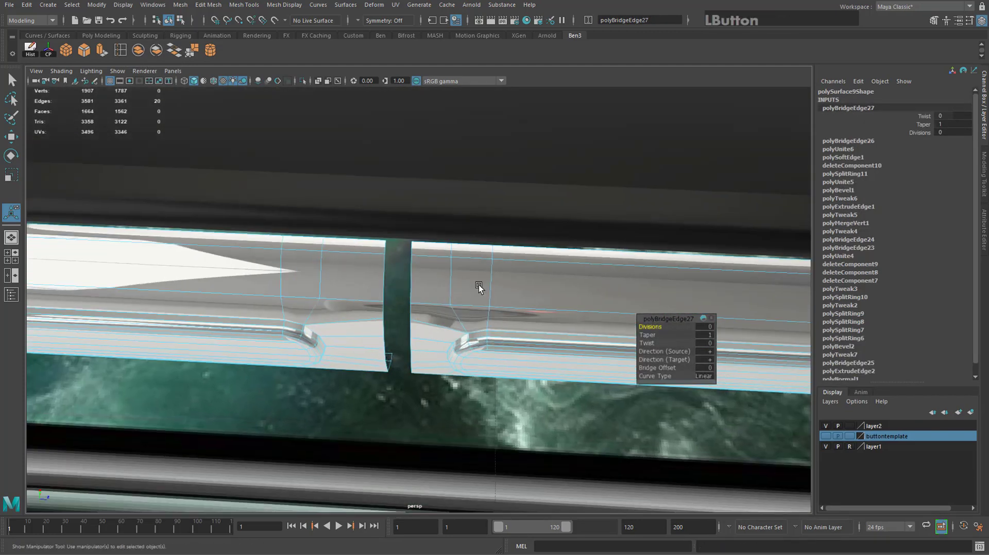
pyautogui.keyDown('alt'); pyautogui.moveTo(592, 274); pyautogui.dragTo(491, 248, button='middle'); pyautogui.keyUp('alt')
pyautogui.keyDown('alt'); pyautogui.moveTo(492, 248); pyautogui.dragTo(356, 273); pyautogui.keyUp('alt')
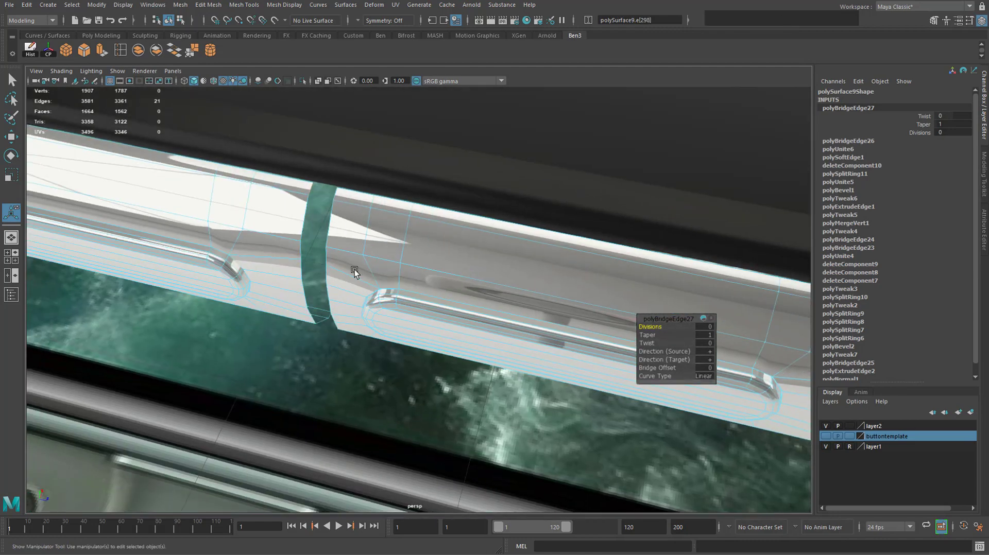
pyautogui.keyDown('shift'); pyautogui.click(337, 324); pyautogui.keyUp('shift')
pyautogui.keyDown('alt'); pyautogui.moveTo(335, 325); pyautogui.dragTo(443, 205); pyautogui.keyUp('alt')
pyautogui.keyDown('shift'); pyautogui.doubleClick(444, 205); pyautogui.keyUp('shift')
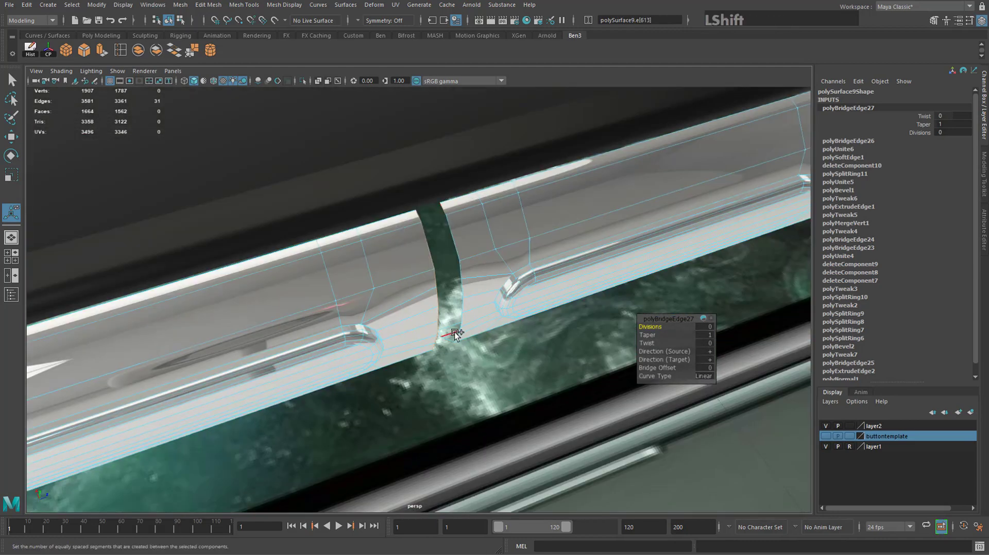
pyautogui.keyDown('shift'); pyautogui.click(453, 335); pyautogui.keyUp('shift')
pyautogui.keyDown('alt'); pyautogui.moveTo(452, 336); pyautogui.dragTo(415, 206); pyautogui.keyUp('alt')
pyautogui.keyDown('shift'); pyautogui.doubleClick(409, 178); pyautogui.keyUp('shift')
pyautogui.click(171, 54)
# Bridge the wide gap between the last button section and the frame's remaining side.
pyautogui.keyDown('alt'); pyautogui.moveTo(721, 150); pyautogui.dragTo(397, 207, button='middle'); pyautogui.keyUp('alt')
pyautogui.click(622, 233)
pyautogui.keyDown('alt'); pyautogui.moveTo(622, 233); pyautogui.dragTo(494, 226); pyautogui.keyUp('alt')
pyautogui.keyDown('shift'); pyautogui.doubleClick(670, 247); pyautogui.keyUp('shift')
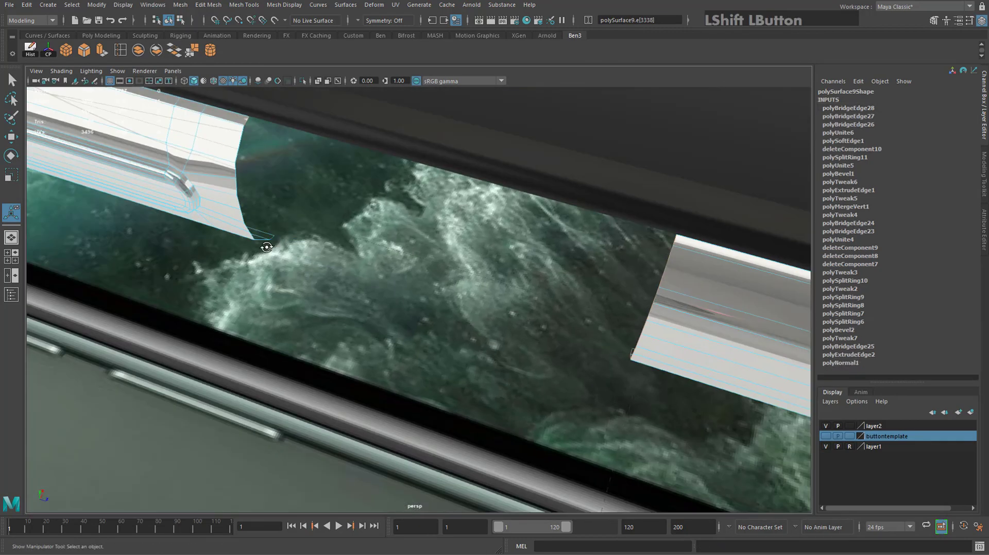
pyautogui.keyDown('shift'); pyautogui.doubleClick(241, 170); pyautogui.keyUp('shift')
pyautogui.keyDown('alt'); pyautogui.moveTo(241, 170); pyautogui.dragTo(268, 134); pyautogui.keyUp('alt')
pyautogui.click(174, 50)
# Soften all edges of the joined frame mesh, adding Soften Edge and Harden Edge shortcuts to the shelf.
pyautogui.scroll(-5, 361, 237)
pyautogui.moveTo(422, 279); pyautogui.dragTo(438, 263, button='right')
pyautogui.keyDown('alt'); pyautogui.moveTo(406, 290); pyautogui.dragTo(269, 245); pyautogui.keyUp('alt')
pyautogui.click(370, 299)
pyautogui.keyDown('alt'); pyautogui.moveTo(270, 245); pyautogui.dragTo(462, 310, button='middle'); pyautogui.keyUp('alt')
pyautogui.click(272, 211)
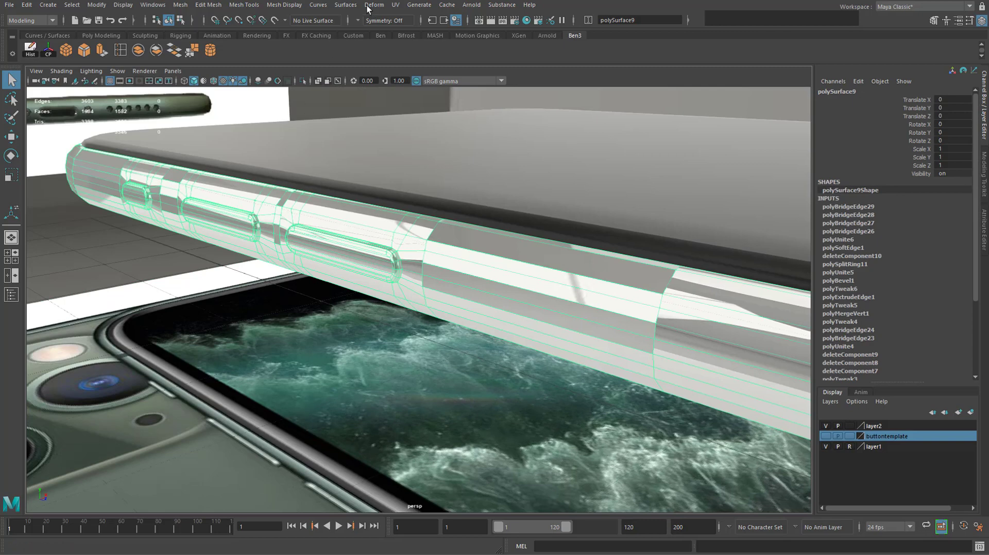
pyautogui.click(289, 5)
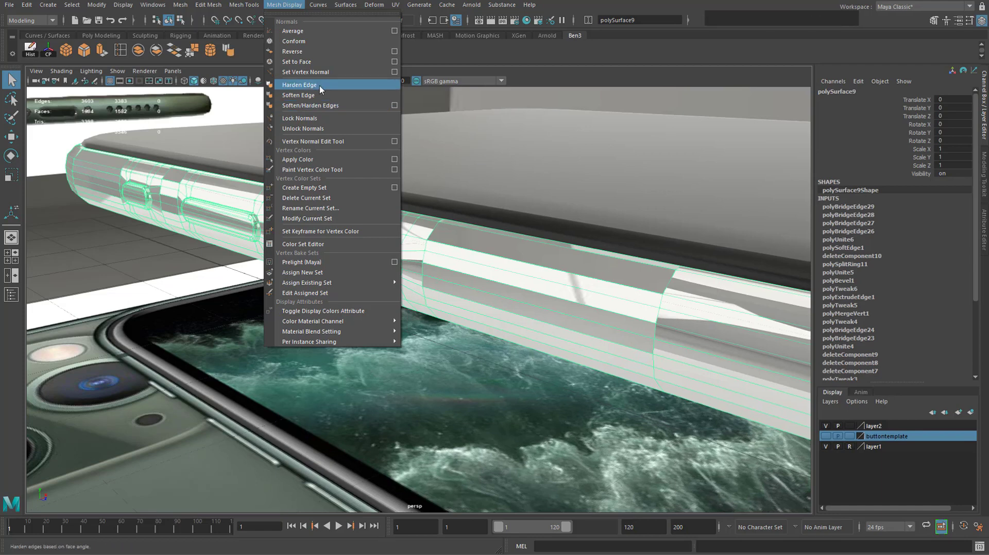
pyautogui.click(455, 55)
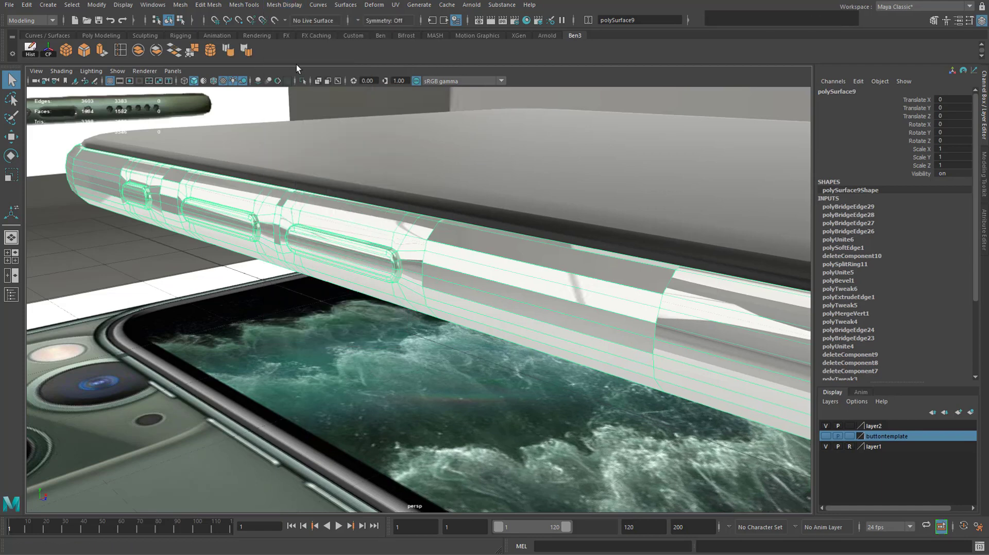
pyautogui.click(225, 51)
pyautogui.click(325, 338)
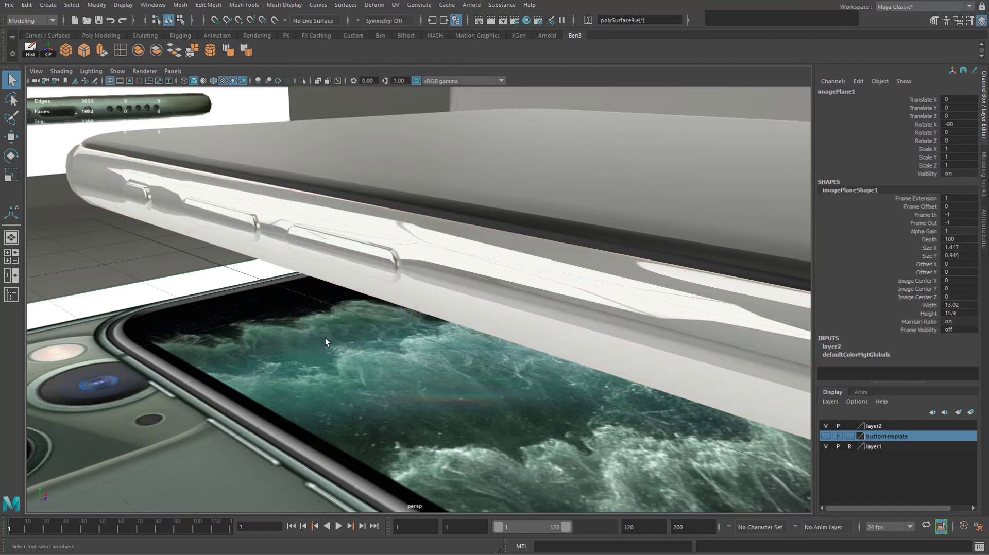
# Examine the softened shading around the three side buttons and along the rest of the frame's side.
pyautogui.keyDown('alt'); pyautogui.moveTo(437, 341); pyautogui.dragTo(403, 344); pyautogui.keyUp('alt')
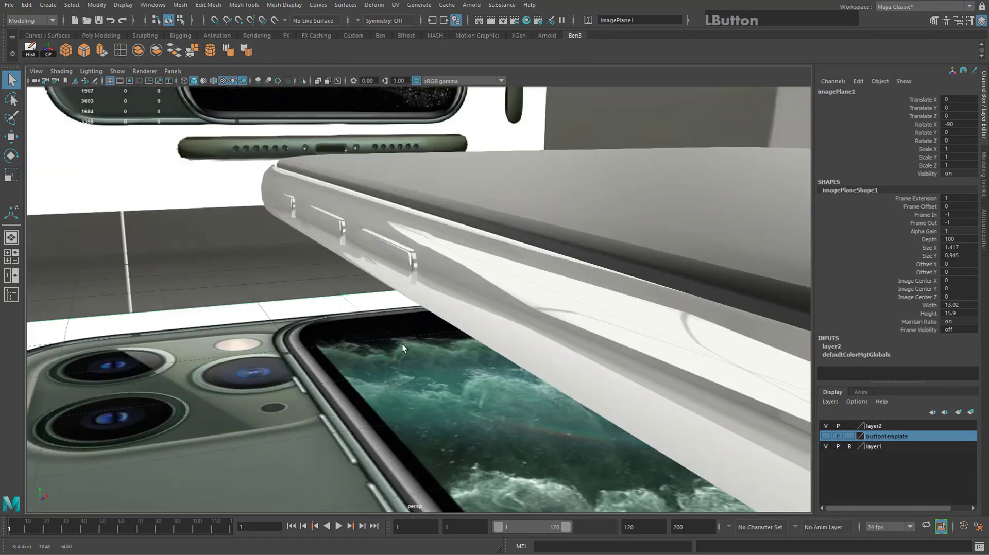
pyautogui.click(403, 343)
pyautogui.keyDown('alt'); pyautogui.moveTo(273, 295); pyautogui.dragTo(354, 320); pyautogui.keyUp('alt')
pyautogui.keyDown('alt'); pyautogui.moveTo(353, 320); pyautogui.dragTo(573, 397, button='middle'); pyautogui.keyUp('alt')
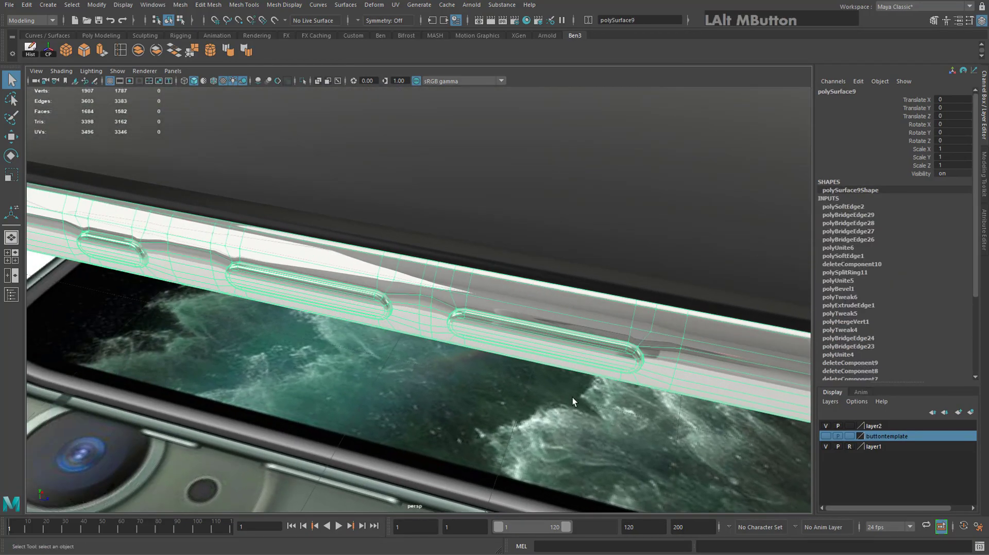
pyautogui.keyDown('alt'); pyautogui.moveTo(573, 397); pyautogui.dragTo(330, 294); pyautogui.keyUp('alt')
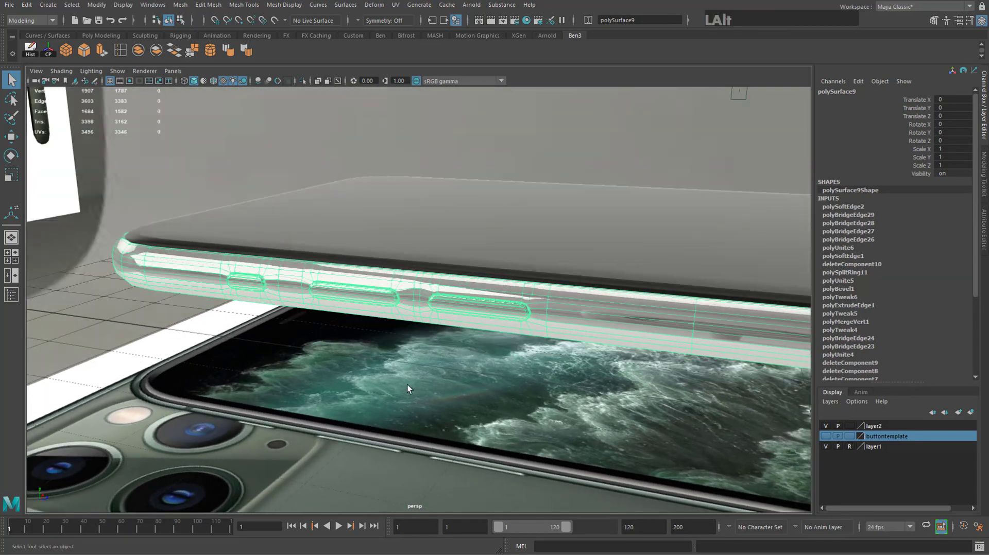
pyautogui.keyDown('alt'); pyautogui.moveTo(407, 384); pyautogui.dragTo(468, 388, button='middle'); pyautogui.keyUp('alt')
pyautogui.scroll(-2, 471, 367)
pyautogui.scroll(6, 497, 331)
pyautogui.keyDown('alt'); pyautogui.moveTo(548, 360); pyautogui.dragTo(410, 330, button='middle'); pyautogui.keyUp('alt')
pyautogui.scroll(3, 410, 329)
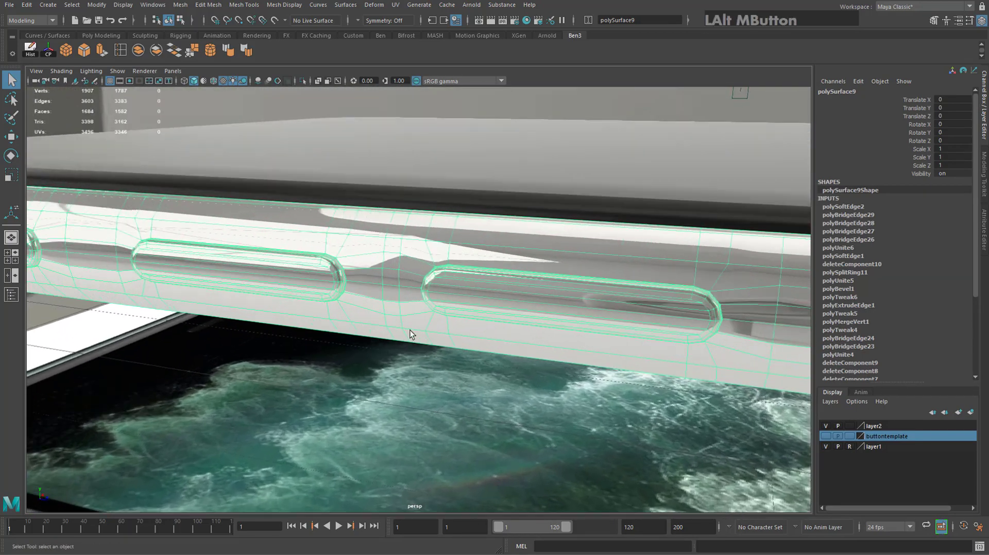
pyautogui.scroll(1, 410, 329)
pyautogui.keyDown('alt'); pyautogui.moveTo(649, 342); pyautogui.dragTo(415, 303, button='middle'); pyautogui.keyUp('alt')
pyautogui.keyDown('alt'); pyautogui.moveTo(415, 303); pyautogui.dragTo(567, 296); pyautogui.keyUp('alt')
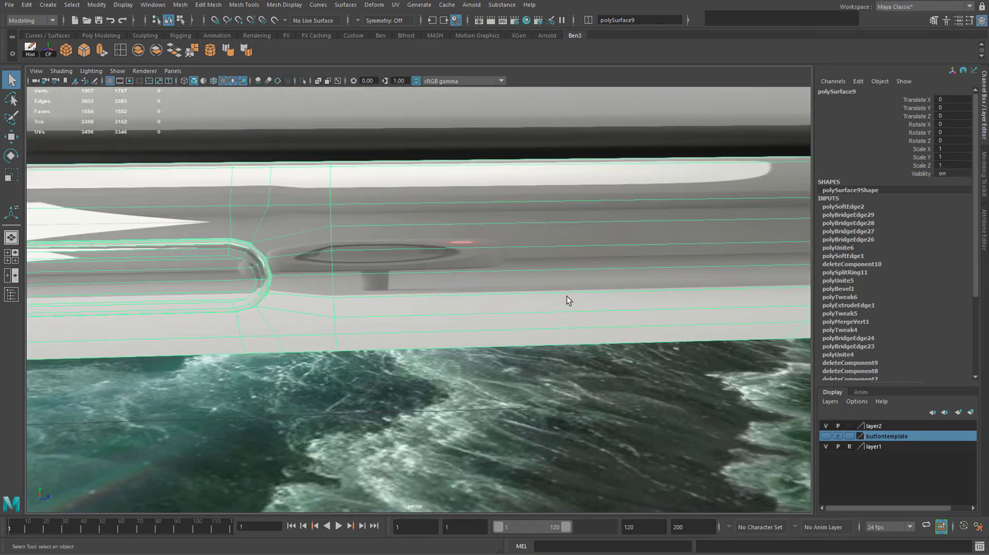
pyautogui.scroll(-1, 566, 297)
pyautogui.keyDown('alt'); pyautogui.moveTo(639, 311); pyautogui.dragTo(524, 350, button='middle'); pyautogui.keyUp('alt')
pyautogui.scroll(-7, 518, 348)
pyautogui.keyDown('alt'); pyautogui.moveTo(530, 364); pyautogui.dragTo(479, 358); pyautogui.keyUp('alt')
pyautogui.keyDown('alt'); pyautogui.moveTo(479, 358); pyautogui.dragTo(380, 307, button='middle'); pyautogui.keyUp('alt')
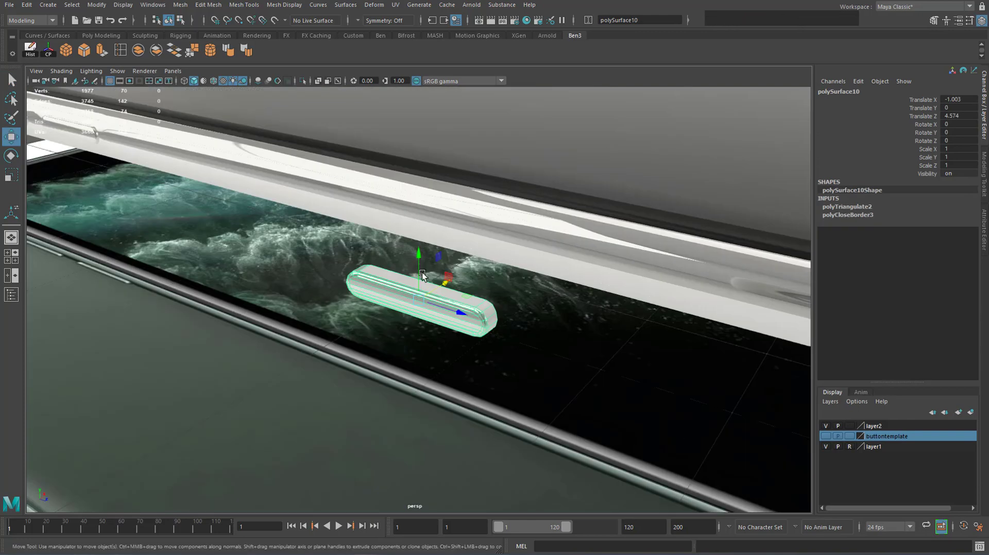
# Move the closed, button-shaped piece into the frame's side at Translate X -0.036, with screen-space ambient occlusion turned on.
pyautogui.keyDown('alt'); pyautogui.moveTo(443, 329); pyautogui.dragTo(502, 358); pyautogui.keyUp('alt')
pyautogui.keyDown('alt'); pyautogui.moveTo(411, 344); pyautogui.dragTo(532, 259); pyautogui.keyUp('alt')
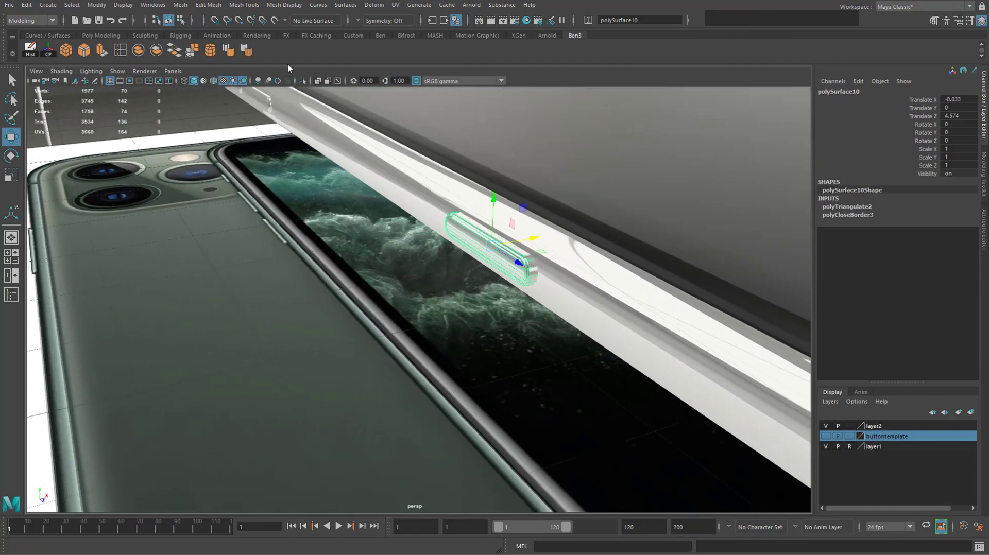
pyautogui.click(259, 81)
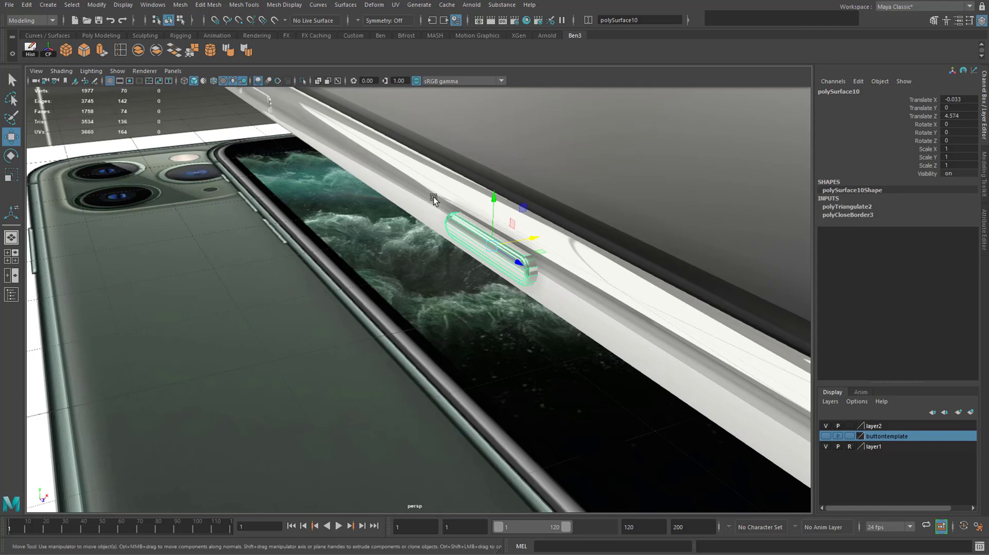
pyautogui.keyDown('alt'); pyautogui.moveTo(433, 196); pyautogui.dragTo(585, 273); pyautogui.keyUp('alt')
pyautogui.moveTo(543, 245); pyautogui.dragTo(544, 244)
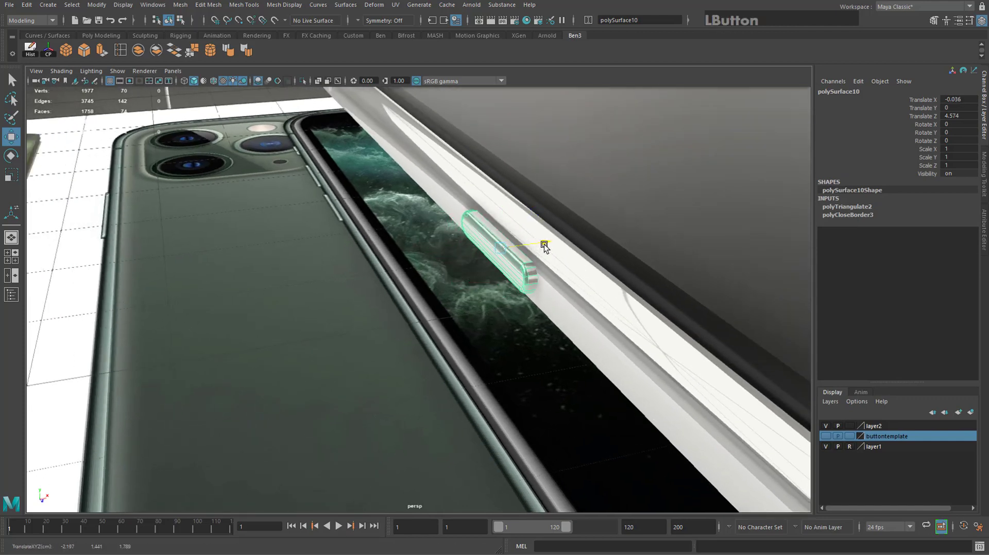
pyautogui.keyDown('alt'); pyautogui.moveTo(381, 219); pyautogui.dragTo(518, 226); pyautogui.keyUp('alt')
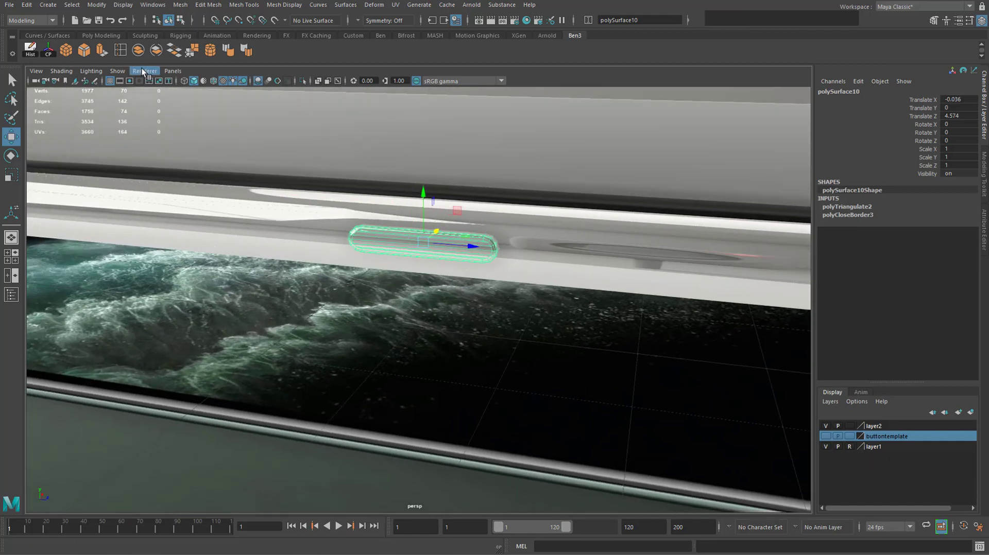
# Display the scene with the default material and shift the button-shaped piece to Translate X -0.024.
pyautogui.click(202, 82)
pyautogui.moveTo(242, 200)
pyautogui.keyDown('alt'); pyautogui.mouseDown()
pyautogui.moveTo(264, 227)
pyautogui.moveTo(397, 229)
pyautogui.mouseUp(); pyautogui.keyUp('alt')
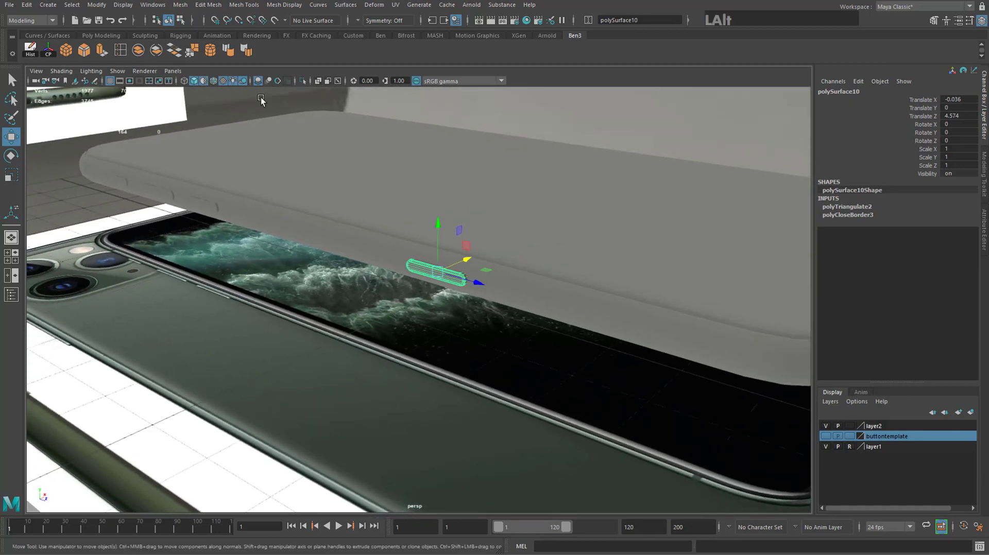
pyautogui.click(203, 82)
pyautogui.click(204, 82)
pyautogui.scroll(3, 391, 248)
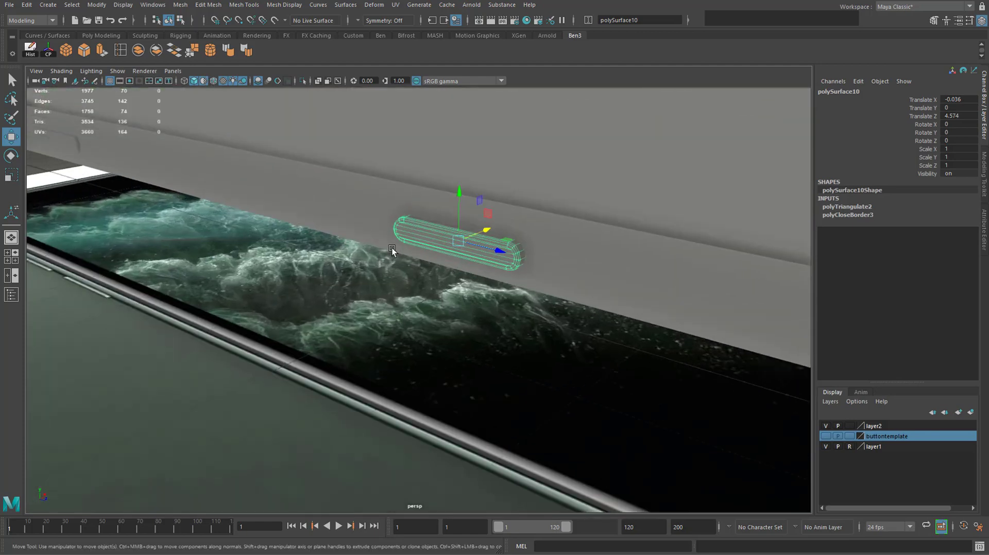
pyautogui.keyDown('alt'); pyautogui.moveTo(391, 248); pyautogui.dragTo(490, 235); pyautogui.keyUp('alt')
pyautogui.moveTo(582, 253)
pyautogui.keyDown('alt'); pyautogui.mouseDown()
pyautogui.moveTo(574, 255)
pyautogui.moveTo(584, 259)
pyautogui.mouseUp(); pyautogui.keyUp('alt')
pyautogui.keyDown('alt'); pyautogui.moveTo(584, 259); pyautogui.dragTo(519, 256); pyautogui.keyUp('alt')
# Subtract the button-shaped piece from the phone frame with a Boolean Difference.
pyautogui.press('t')
pyautogui.keyDown('shift'); pyautogui.click(561, 231); pyautogui.keyUp('shift')
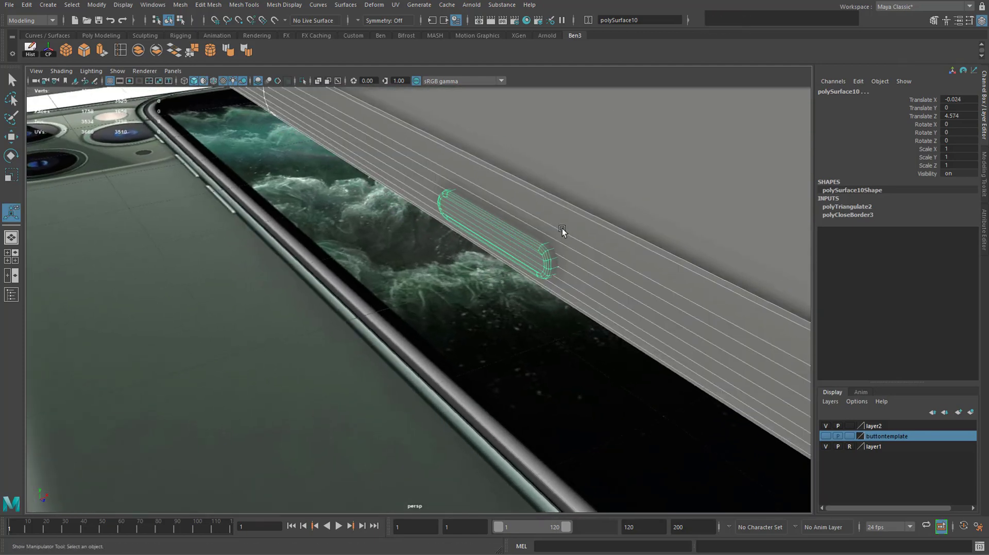
pyautogui.click(558, 227)
pyautogui.click(508, 239)
pyautogui.keyDown('alt'); pyautogui.moveTo(499, 227); pyautogui.dragTo(458, 260, button='middle'); pyautogui.keyUp('alt')
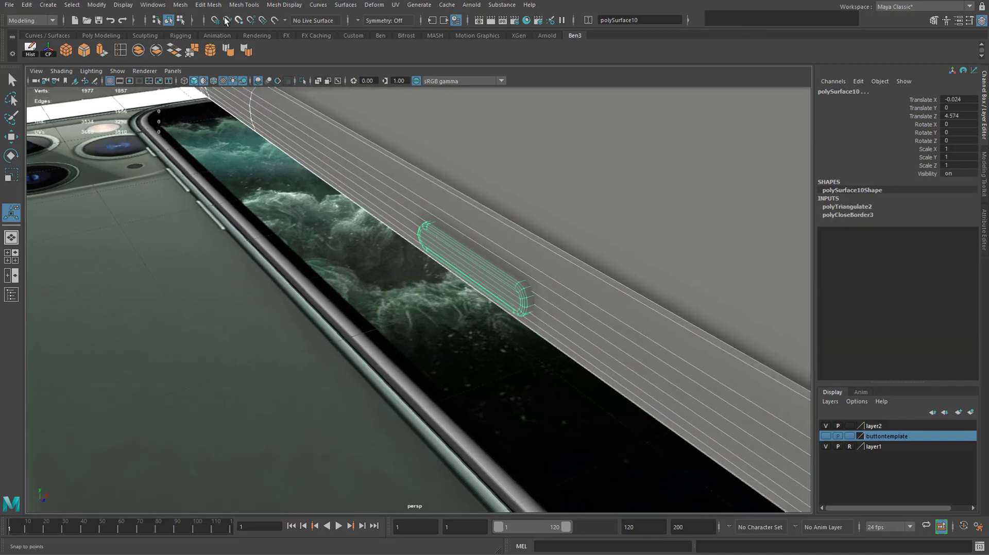
pyautogui.click(180, 5)
pyautogui.moveTo(268, 31)
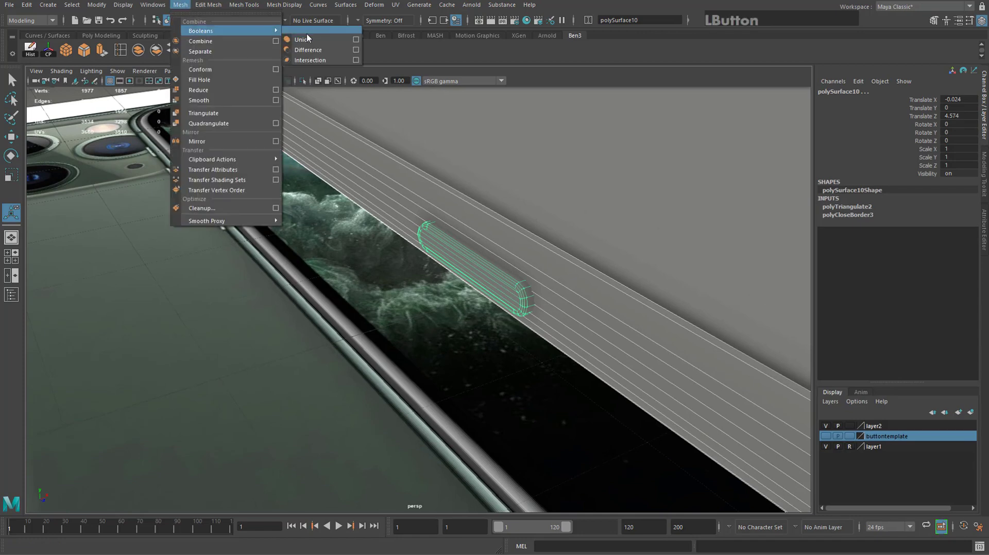
pyautogui.click(315, 38)
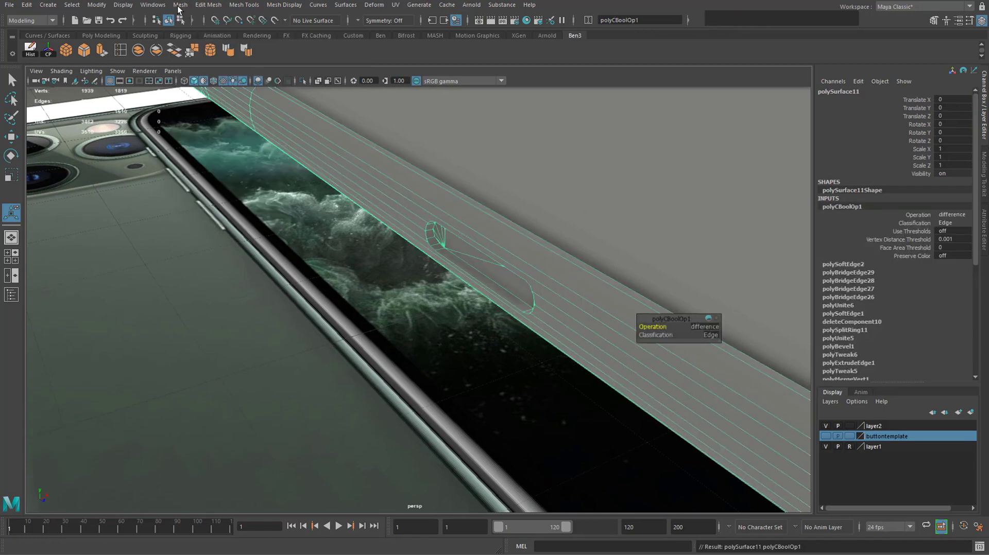
# Inspect the slot cut into the frame's side and deselect the frame mesh.
pyautogui.keyDown('alt'); pyautogui.moveTo(479, 220); pyautogui.dragTo(432, 206); pyautogui.keyUp('alt')
pyautogui.scroll(5, 431, 273)
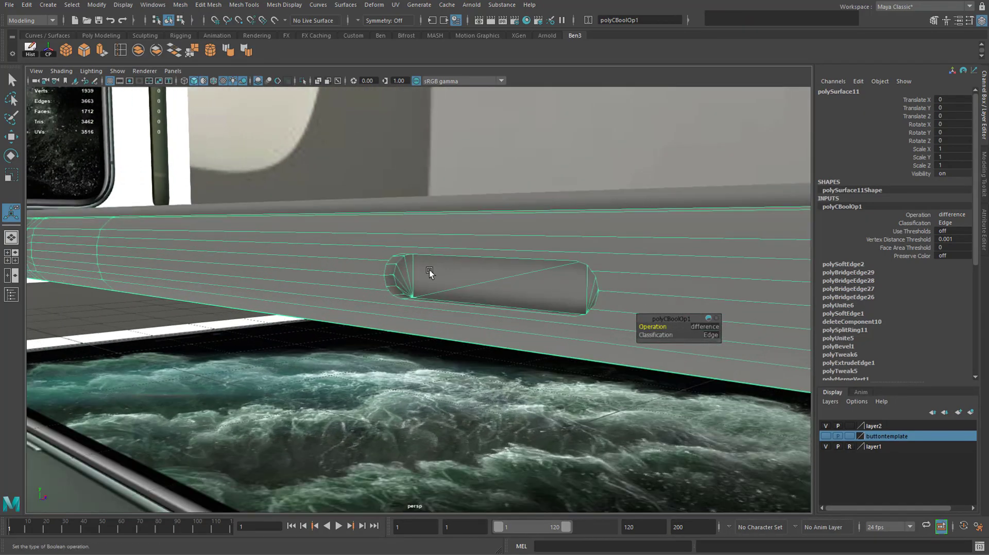
pyautogui.keyDown('alt'); pyautogui.moveTo(586, 220); pyautogui.dragTo(364, 230); pyautogui.keyUp('alt')
pyautogui.moveTo(341, 185); pyautogui.dragTo(373, 168, button='right')
pyautogui.click(328, 274)
pyautogui.scroll(-7, 330, 274)
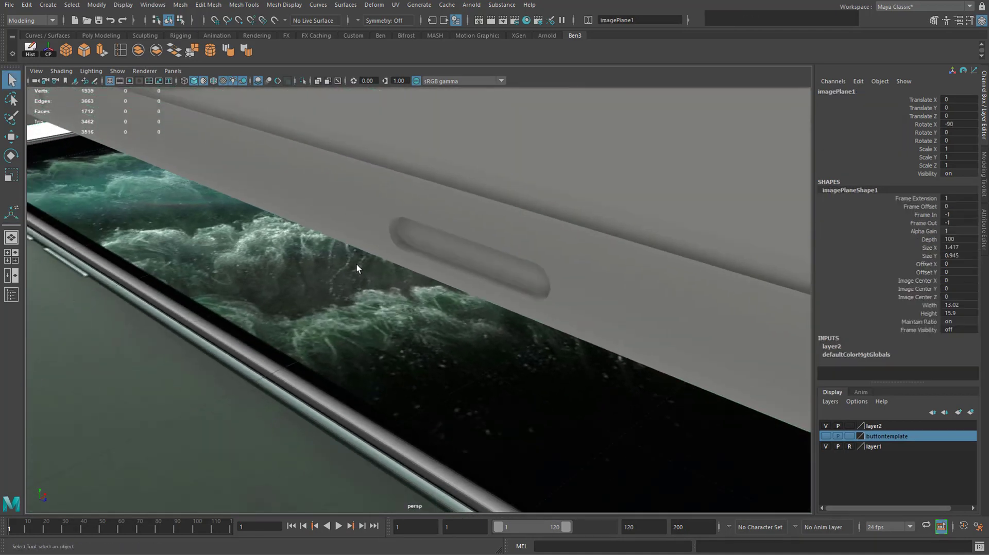
# Preview the frame with its Boolean-cut slot in smooth mesh display, then return it to the unsmoothed display.
pyautogui.keyDown('alt'); pyautogui.moveTo(356, 264); pyautogui.dragTo(371, 242); pyautogui.keyUp('alt')
pyautogui.click(372, 244)
pyautogui.scroll(3, 314, 292)
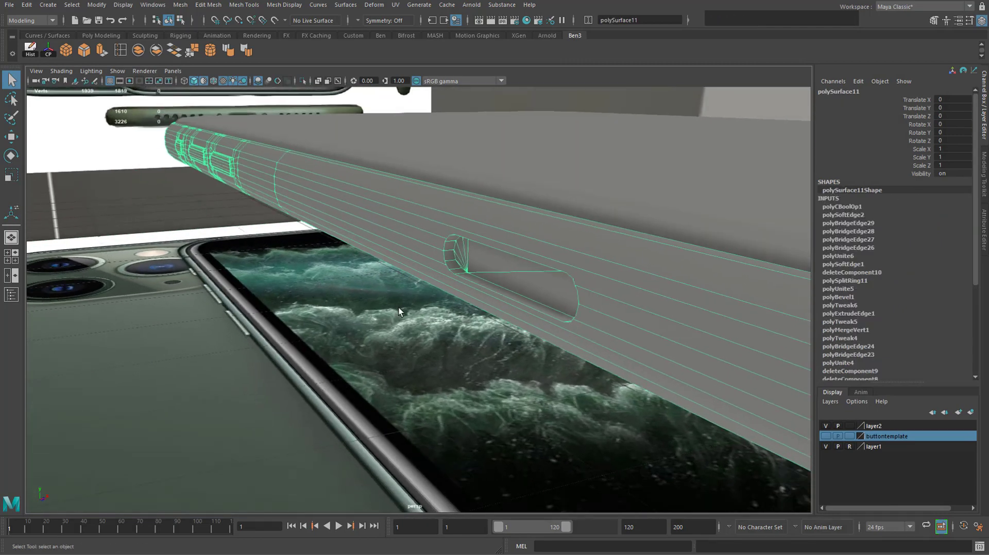
pyautogui.press('3')
pyautogui.keyDown('alt'); pyautogui.moveTo(367, 316); pyautogui.dragTo(493, 287); pyautogui.keyUp('alt')
pyautogui.scroll(3, 421, 360)
pyautogui.click(422, 366)
pyautogui.click(456, 322)
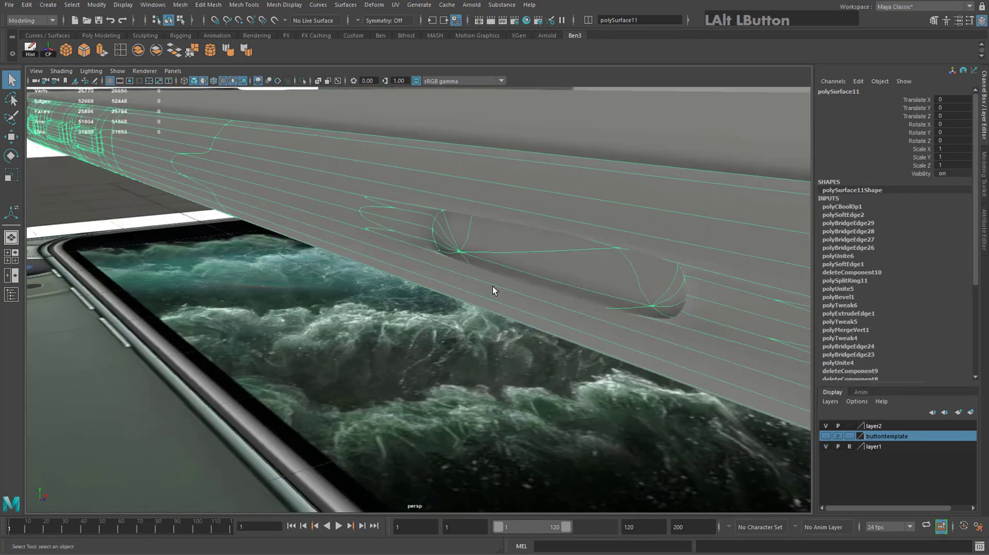
pyautogui.press('1')
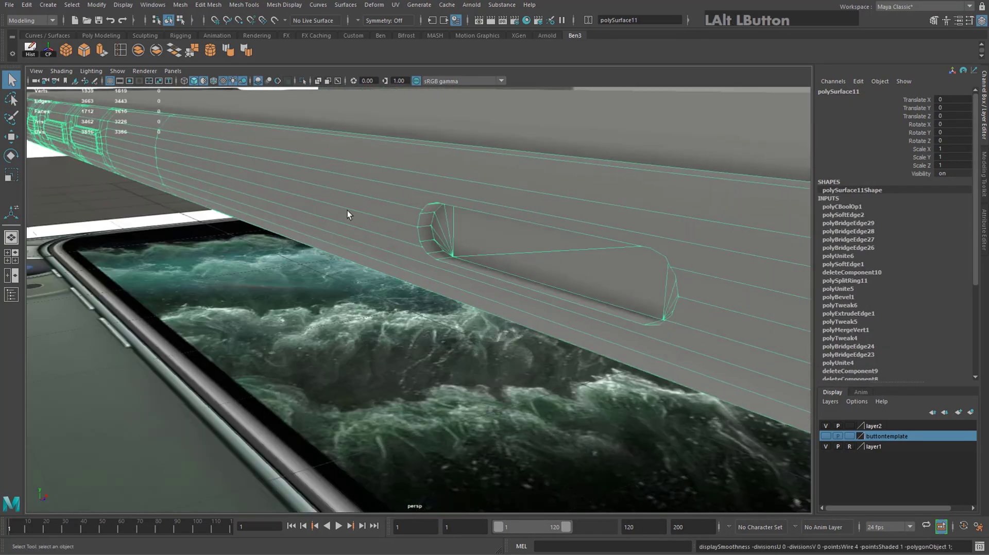
# Apply Smooth with 1 division to the frame mesh containing the Boolean-cut slot.
pyautogui.click(180, 4)
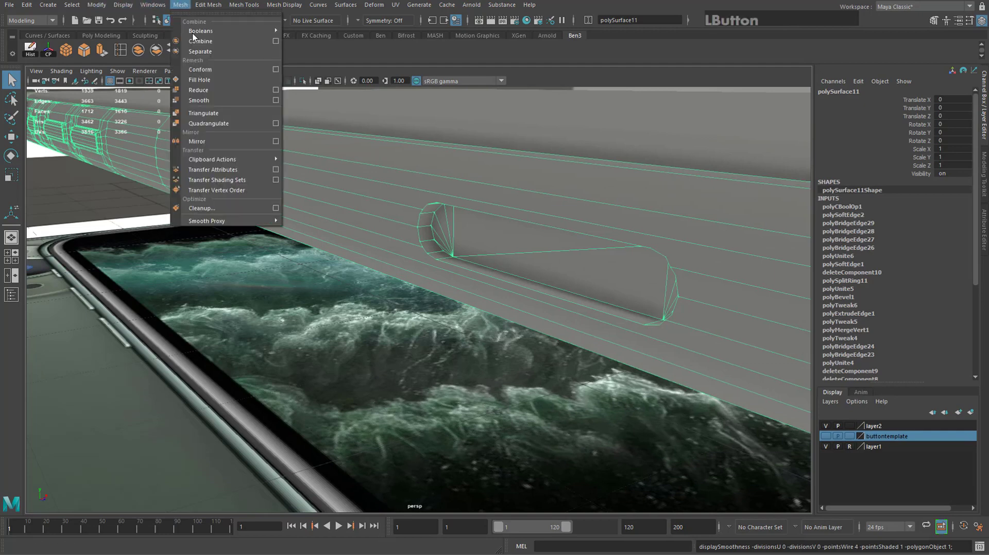
pyautogui.click(237, 101)
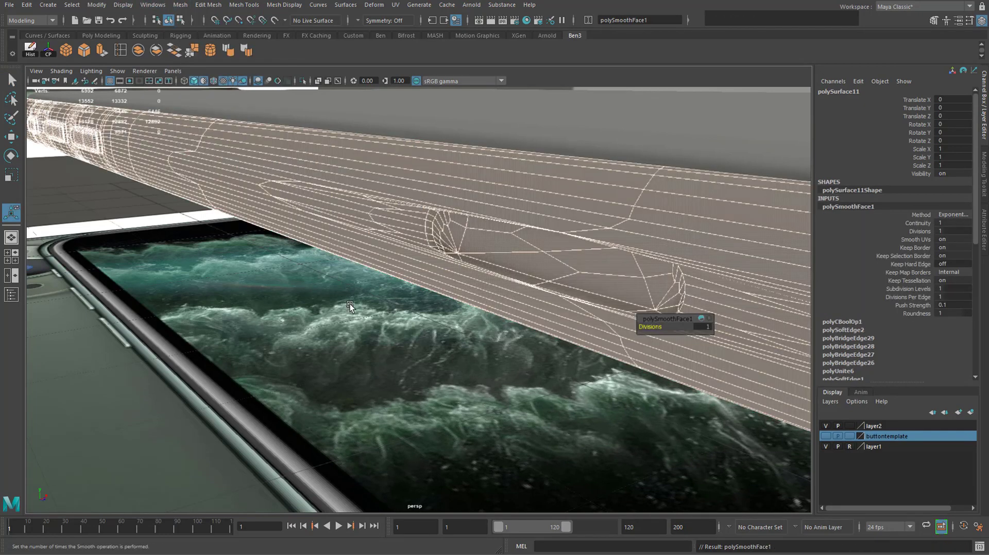
pyautogui.keyDown('alt'); pyautogui.moveTo(364, 320); pyautogui.dragTo(515, 292); pyautogui.keyUp('alt')
pyautogui.keyDown('alt'); pyautogui.moveTo(515, 293); pyautogui.dragTo(428, 329, button='middle'); pyautogui.keyUp('alt')
pyautogui.keyDown('alt'); pyautogui.moveTo(428, 328); pyautogui.dragTo(360, 228); pyautogui.keyUp('alt')
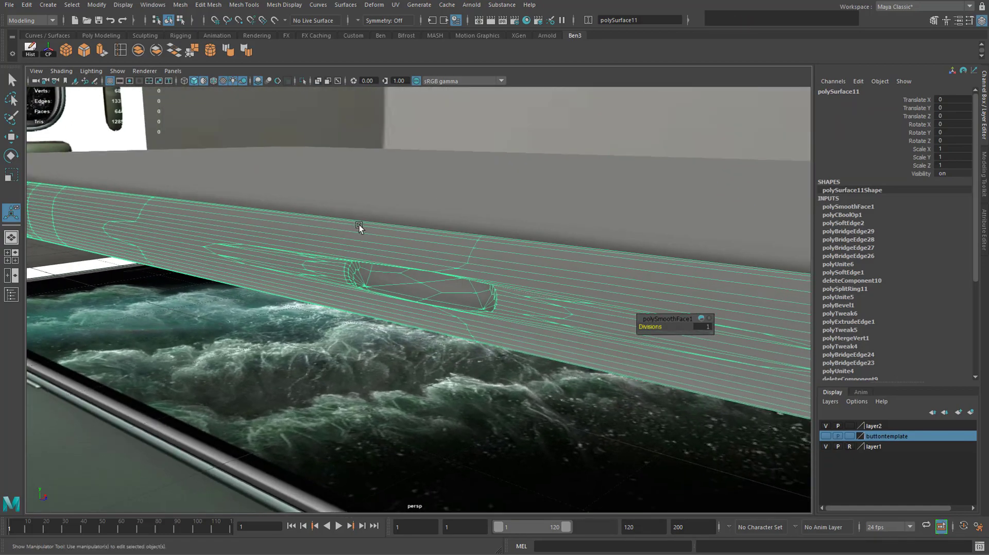
pyautogui.scroll(4, 419, 285)
pyautogui.moveTo(419, 285)
pyautogui.keyDown('alt'); pyautogui.mouseDown()
pyautogui.moveTo(349, 285)
pyautogui.moveTo(417, 281)
pyautogui.mouseUp(); pyautogui.keyUp('alt')
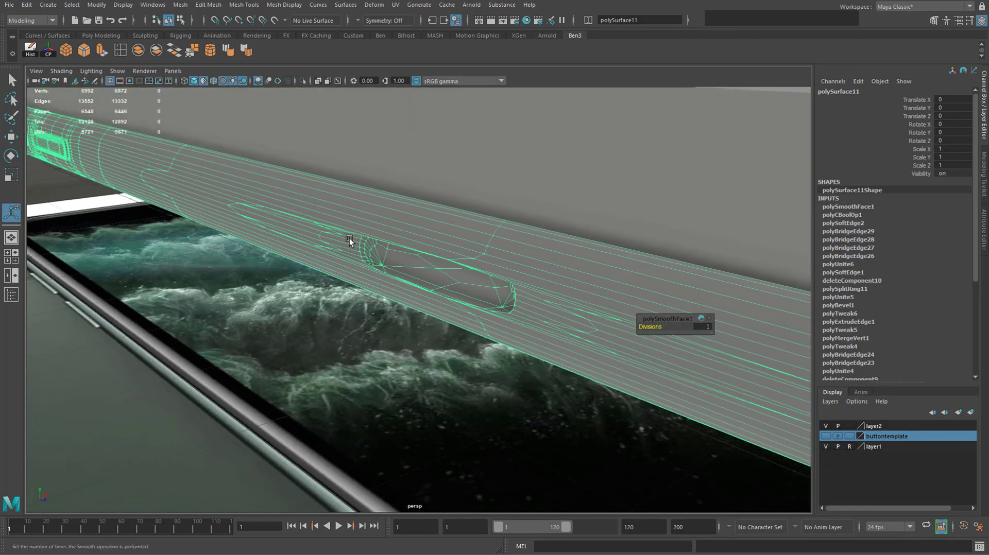
# Compare the smoothed topology around the Boolean-cut slot with that around the three bridged buttons.
pyautogui.scroll(1, 349, 242)
pyautogui.scroll(-1, 349, 242)
pyautogui.keyDown('alt'); pyautogui.moveTo(347, 245); pyautogui.dragTo(703, 352, button='middle'); pyautogui.keyUp('alt')
pyautogui.scroll(1, 268, 200)
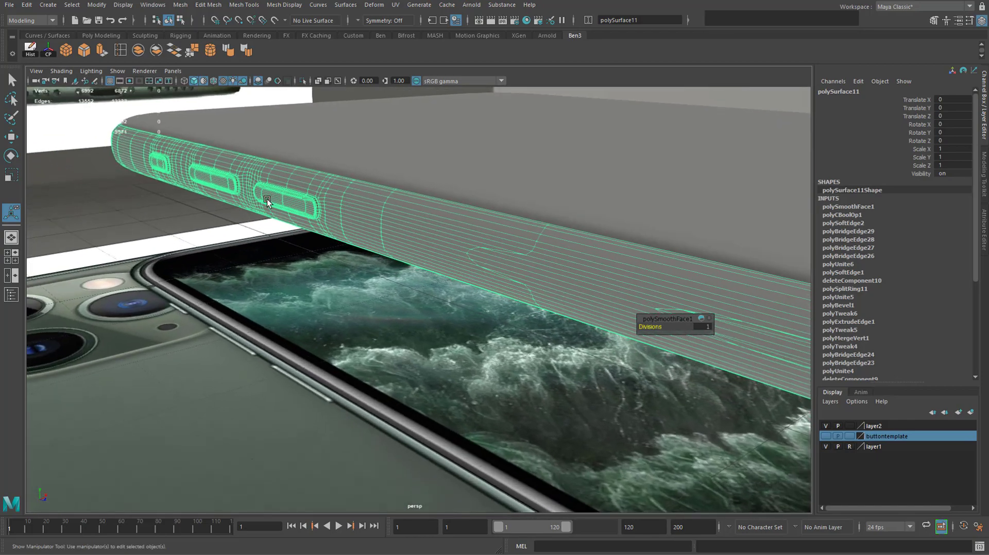
pyautogui.keyDown('alt'); pyautogui.moveTo(268, 200); pyautogui.dragTo(358, 262, button='middle'); pyautogui.keyUp('alt')
pyautogui.scroll(5, 360, 262)
pyautogui.scroll(-2, 388, 243)
pyautogui.scroll(-3, 501, 262)
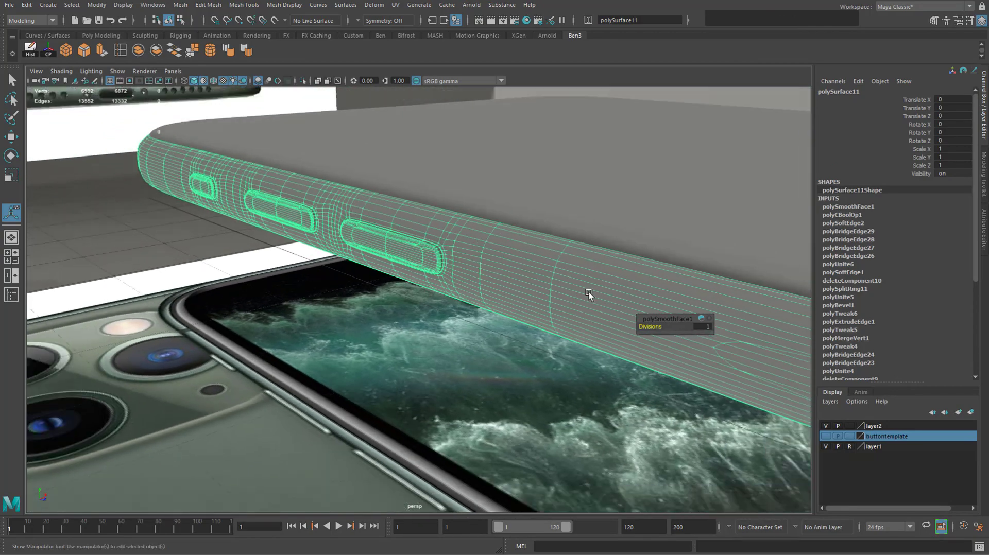
pyautogui.keyDown('alt'); pyautogui.moveTo(590, 293); pyautogui.dragTo(426, 221, button='middle'); pyautogui.keyUp('alt')
pyautogui.scroll(5, 426, 221)
pyautogui.scroll(-2, 412, 240)
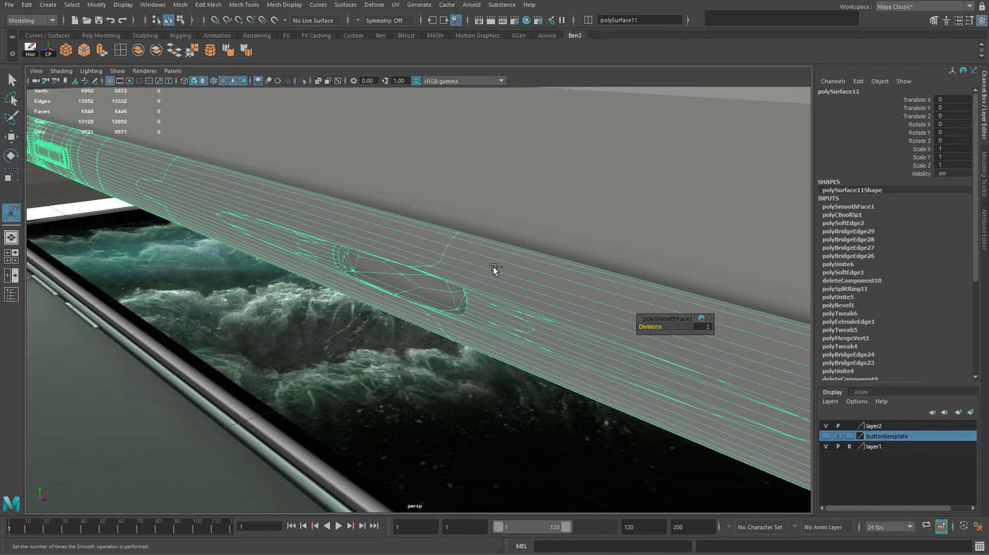
# Undo the mesh smoothing and the Boolean Difference on the frame.
pyautogui.hotkey('ctrl', 'z')
pyautogui.hotkey('ctrl', 'z')
pyautogui.keyDown('alt'); pyautogui.moveTo(520, 309); pyautogui.dragTo(525, 284, button='middle'); pyautogui.keyUp('alt')
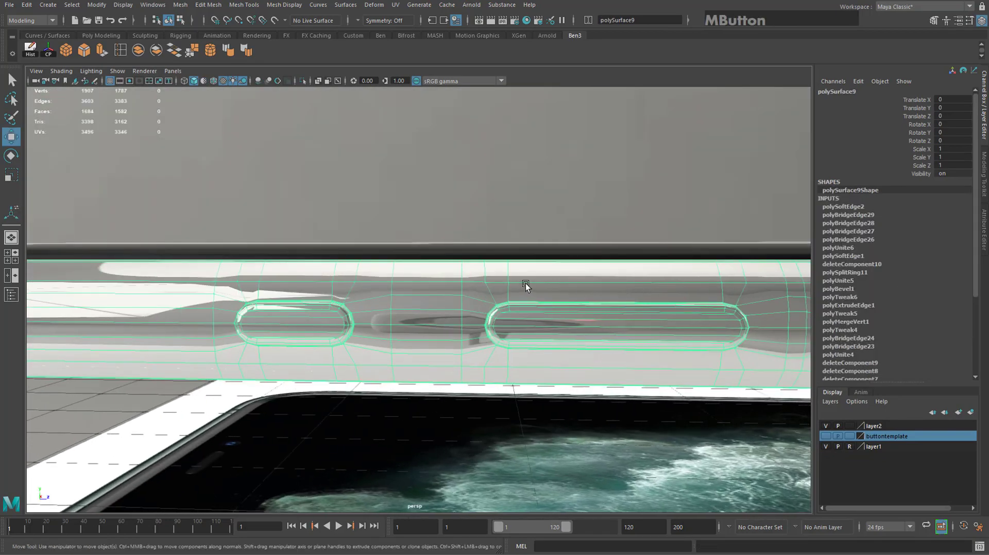
pyautogui.keyDown('alt'); pyautogui.moveTo(525, 285); pyautogui.dragTo(474, 293); pyautogui.keyUp('alt')
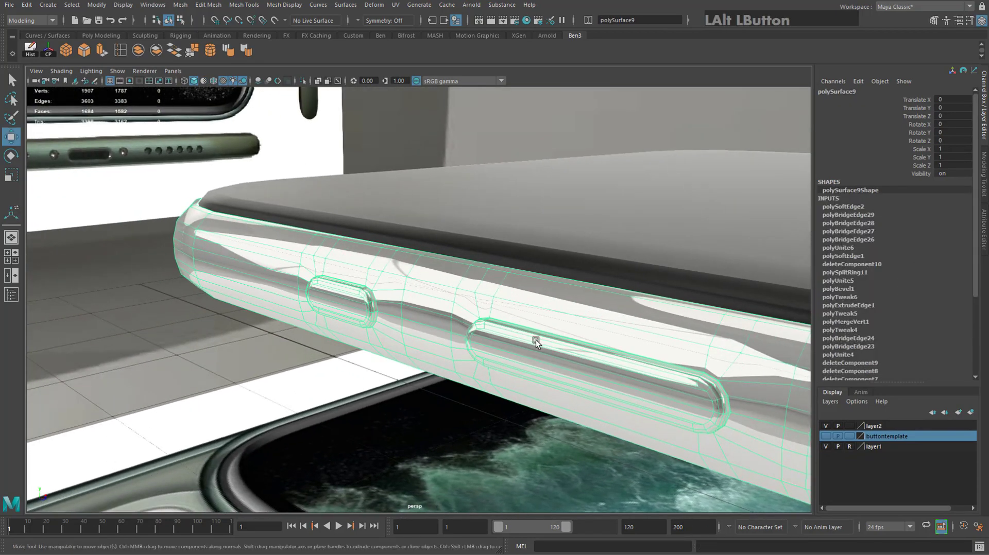
pyautogui.keyDown('alt'); pyautogui.moveTo(535, 343); pyautogui.dragTo(404, 293, button='middle'); pyautogui.keyUp('alt')
pyautogui.keyDown('alt'); pyautogui.moveTo(404, 294); pyautogui.dragTo(431, 308); pyautogui.keyUp('alt')
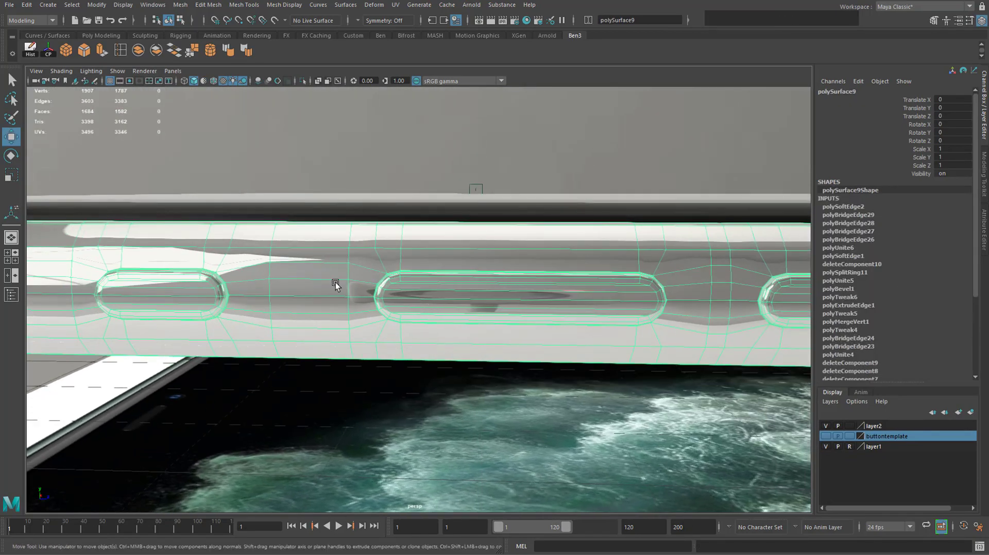
# Try Smooth with 1 division on the frame with the bridged buttons and undo it.
pyautogui.press('3')
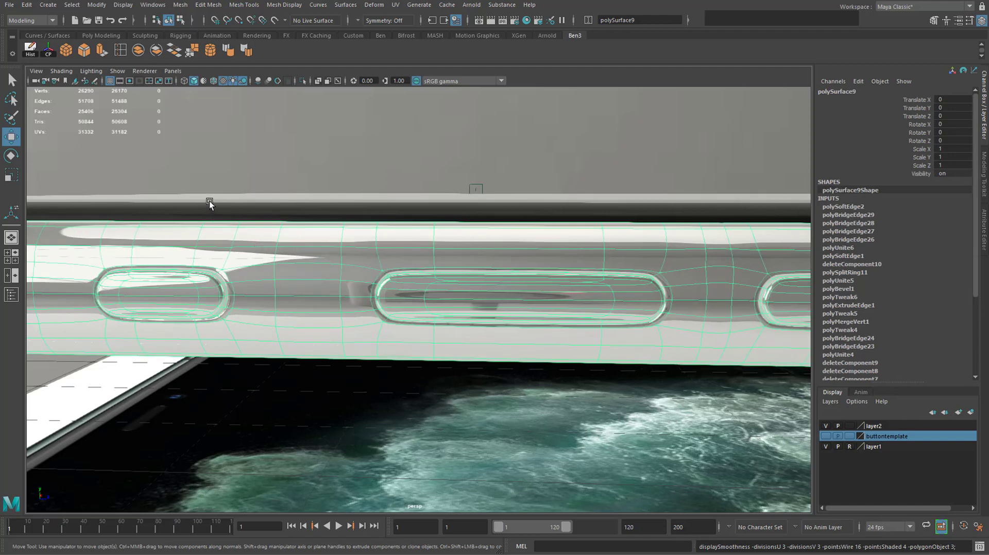
pyautogui.press('1')
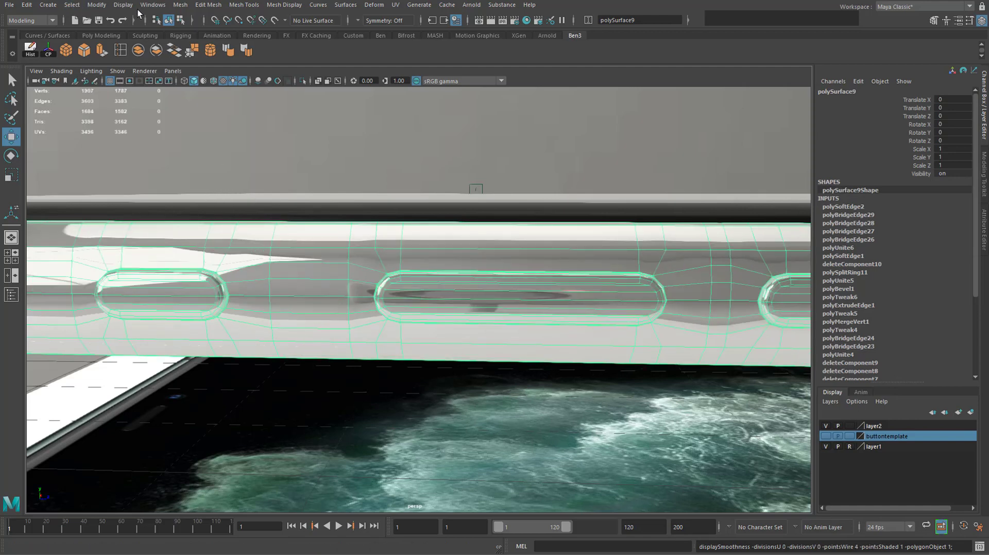
pyautogui.click(181, 4)
pyautogui.click(237, 100)
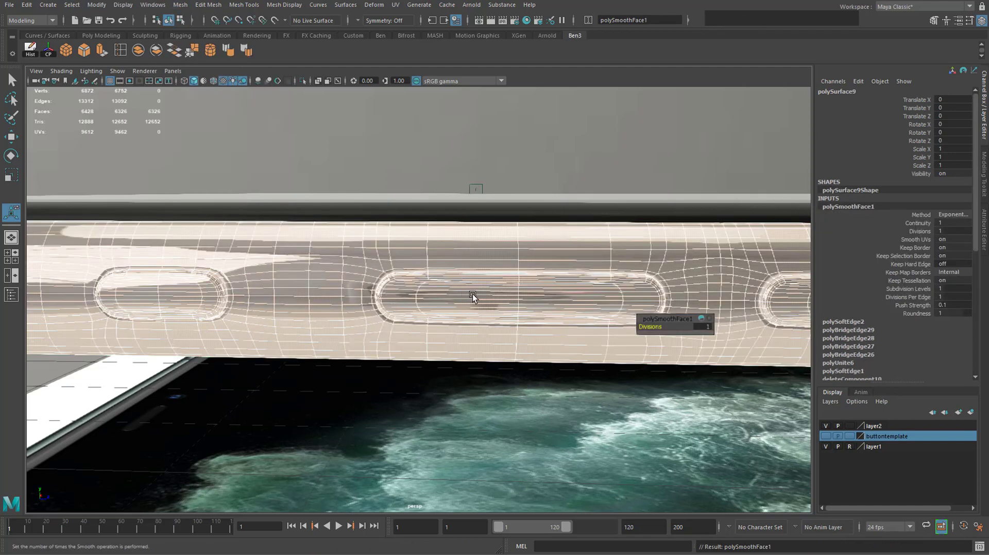
pyautogui.hotkey('ctrl', 'z')
# Examine the reflections around the side buttons in smooth mesh preview, then return the frame to unsmoothed display.
pyautogui.press('3')
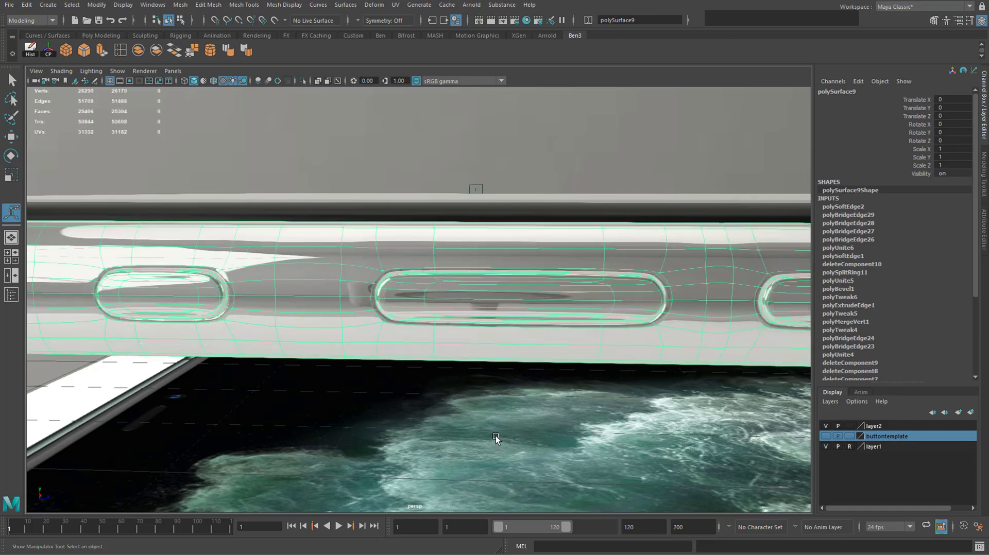
pyautogui.click(495, 436)
pyautogui.moveTo(469, 355)
pyautogui.keyDown('alt'); pyautogui.mouseDown()
pyautogui.moveTo(448, 338)
pyautogui.moveTo(462, 341)
pyautogui.mouseUp(); pyautogui.keyUp('alt')
pyautogui.click(398, 263)
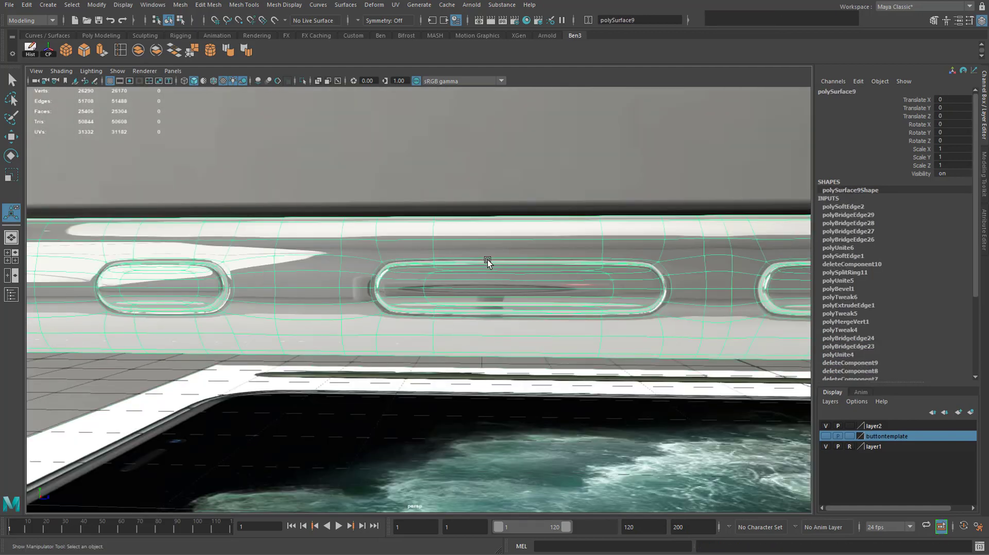
pyautogui.click(447, 431)
pyautogui.click(454, 308)
pyautogui.press('1')
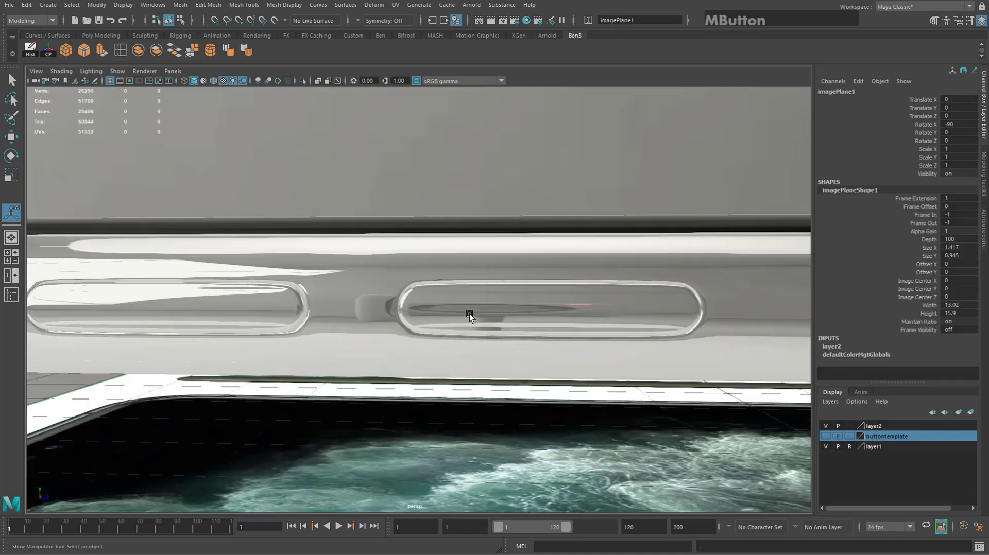
pyautogui.click(469, 315)
pyautogui.keyDown('alt'); pyautogui.moveTo(533, 333); pyautogui.dragTo(254, 289); pyautogui.keyUp('alt')
pyautogui.press('1')
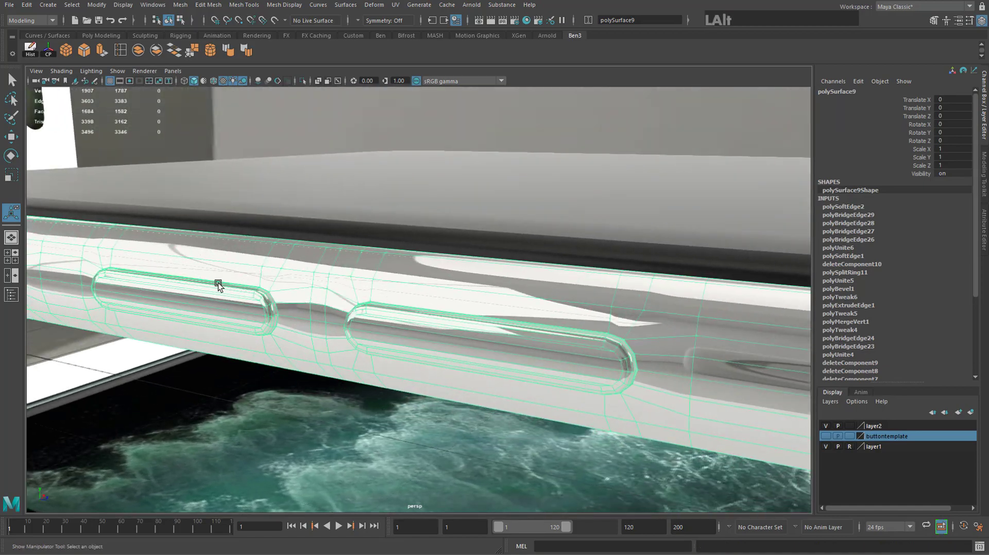
# Insert supporting edge loops above and below the shortest button, just inside both of its rounded ends.
pyautogui.keyDown('alt'); pyautogui.moveTo(179, 277); pyautogui.dragTo(508, 309, button='middle'); pyautogui.keyUp('alt')
pyautogui.keyDown('alt'); pyautogui.moveTo(508, 309); pyautogui.dragTo(296, 294); pyautogui.keyUp('alt')
pyautogui.keyDown('alt'); pyautogui.moveTo(296, 294); pyautogui.dragTo(484, 279, button='middle'); pyautogui.keyUp('alt')
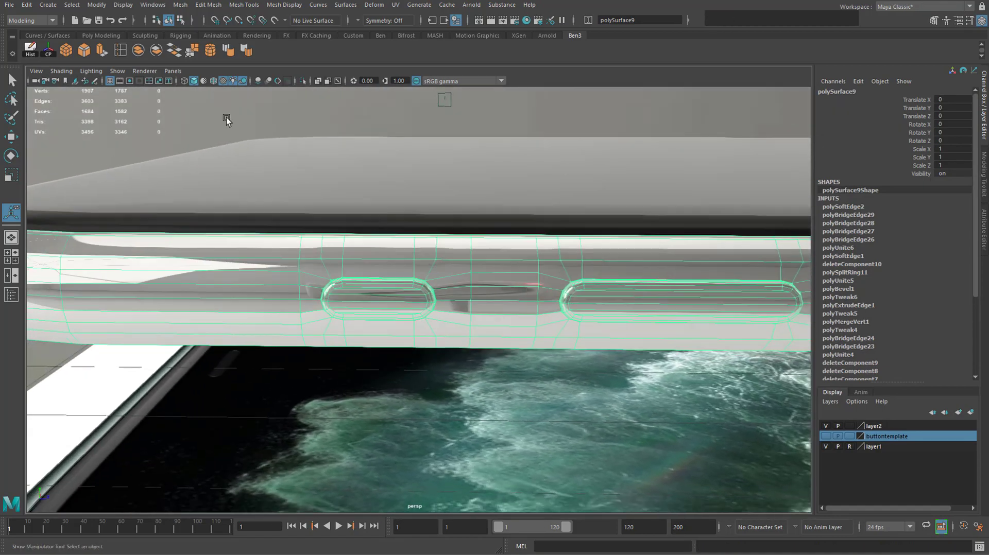
pyautogui.click(120, 50)
pyautogui.keyDown('alt'); pyautogui.moveTo(308, 269); pyautogui.dragTo(354, 249, button='middle'); pyautogui.keyUp('alt')
pyautogui.scroll(6, 346, 196)
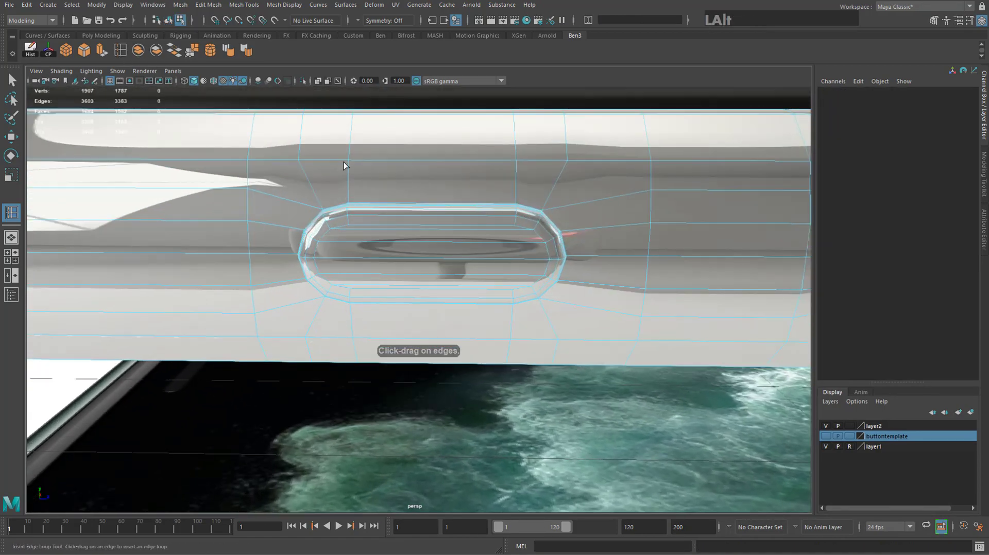
pyautogui.keyDown('alt'); pyautogui.moveTo(344, 162); pyautogui.dragTo(382, 206, button='middle'); pyautogui.keyUp('alt')
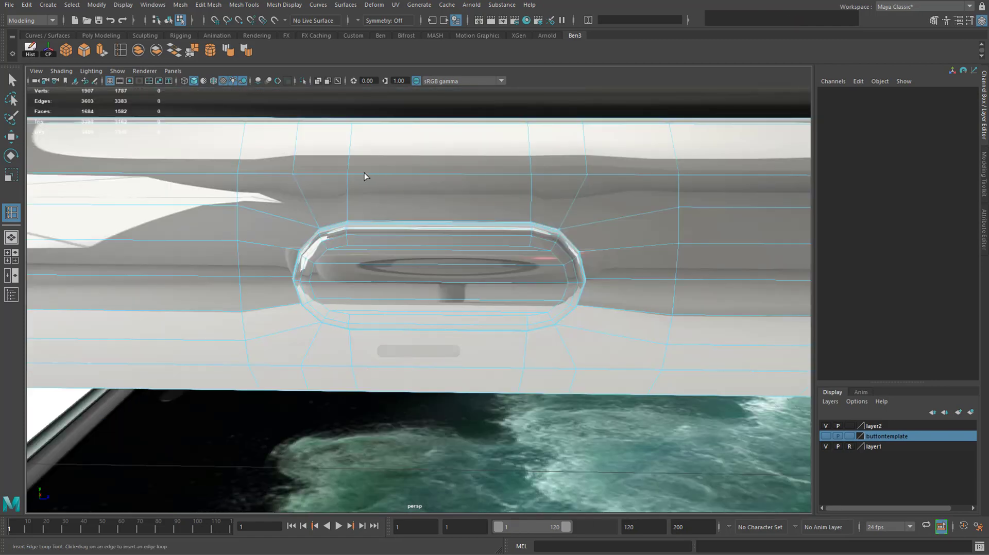
pyautogui.moveTo(366, 175); pyautogui.dragTo(375, 175)
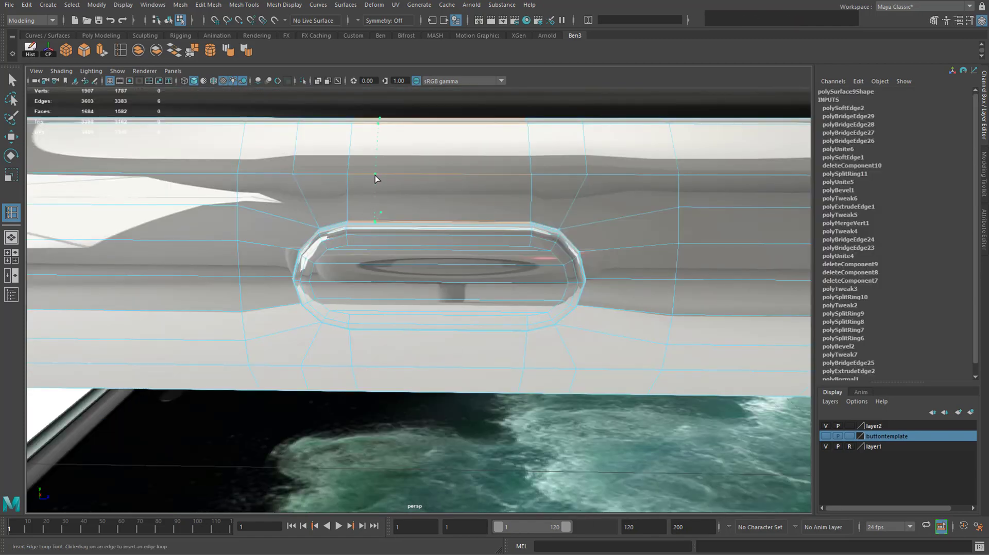
pyautogui.moveTo(509, 172); pyautogui.dragTo(501, 172)
pyautogui.keyDown('alt'); pyautogui.moveTo(409, 306); pyautogui.dragTo(378, 379); pyautogui.keyUp('alt')
pyautogui.click(507, 378)
pyautogui.keyDown('alt'); pyautogui.moveTo(496, 258); pyautogui.dragTo(544, 224); pyautogui.keyUp('alt')
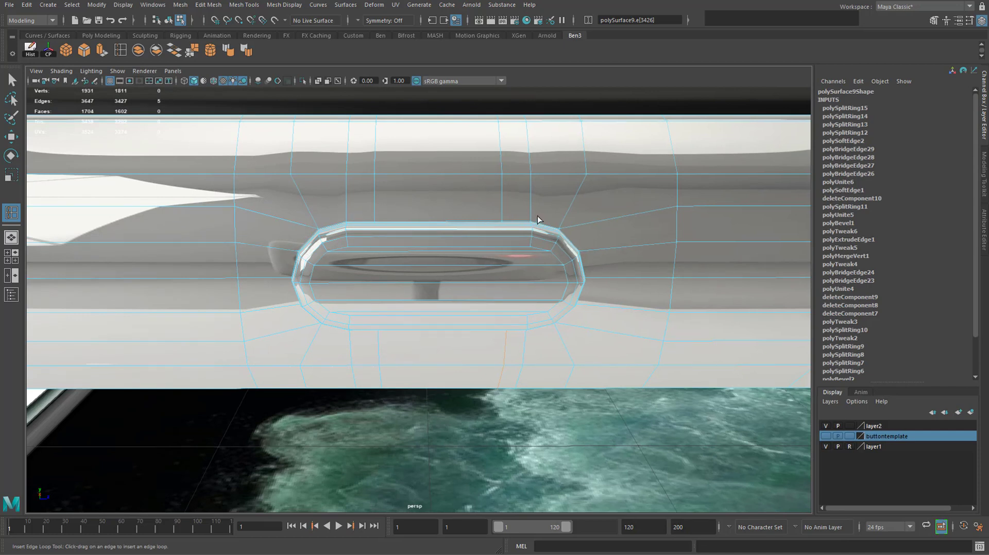
# Show the frame in smooth mesh preview, return to object selection and examine the shading around the side buttons.
pyautogui.press('3')
pyautogui.click(12, 80)
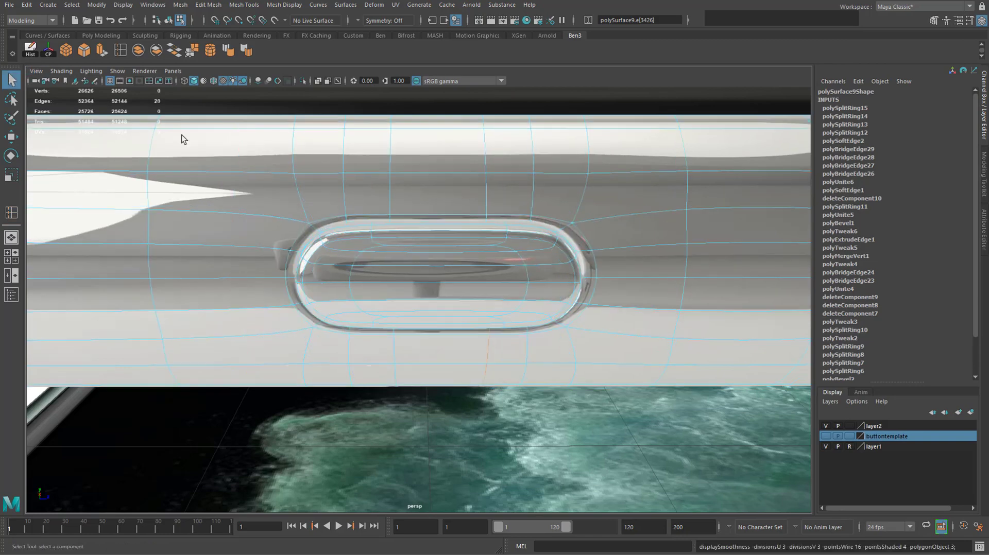
pyautogui.moveTo(397, 205); pyautogui.dragTo(432, 195, button='right')
pyautogui.click(493, 407)
pyautogui.keyDown('alt'); pyautogui.moveTo(563, 391); pyautogui.dragTo(583, 385); pyautogui.keyUp('alt')
pyautogui.keyDown('alt'); pyautogui.moveTo(583, 386); pyautogui.dragTo(609, 376, button='right'); pyautogui.keyUp('alt')
pyautogui.keyDown('alt'); pyautogui.moveTo(610, 376); pyautogui.dragTo(103, 256, button='middle'); pyautogui.keyUp('alt')
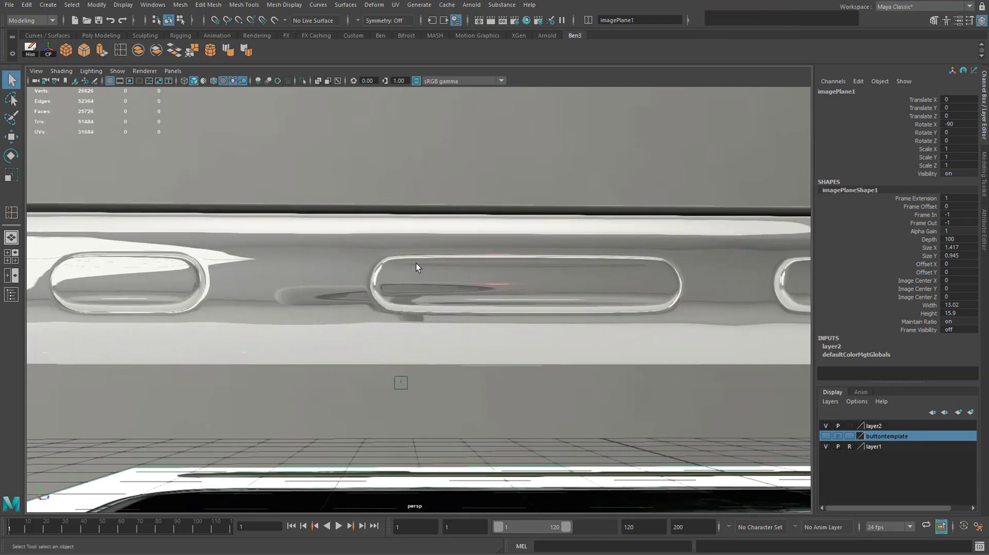
pyautogui.click(474, 259)
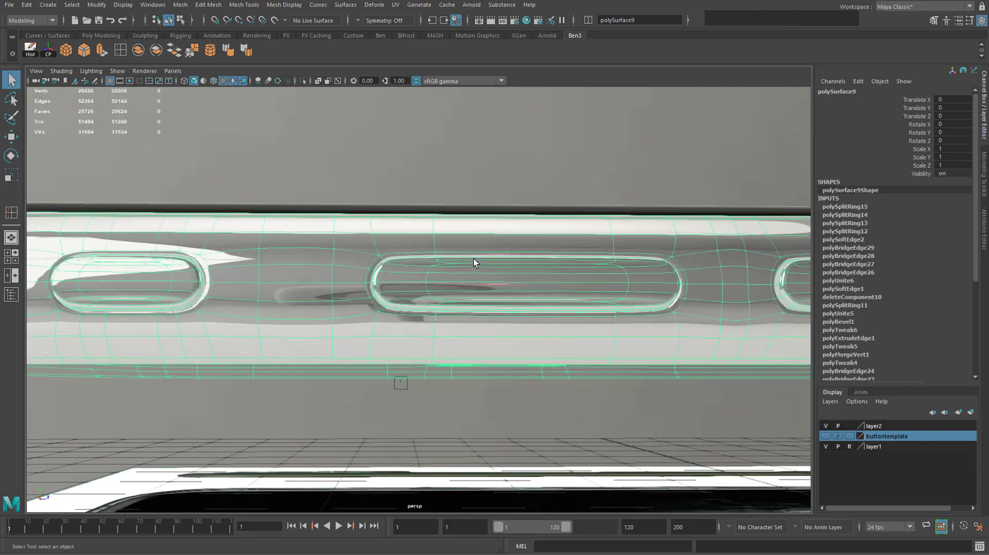
pyautogui.keyDown('alt'); pyautogui.moveTo(425, 237); pyautogui.dragTo(209, 88); pyautogui.keyUp('alt')
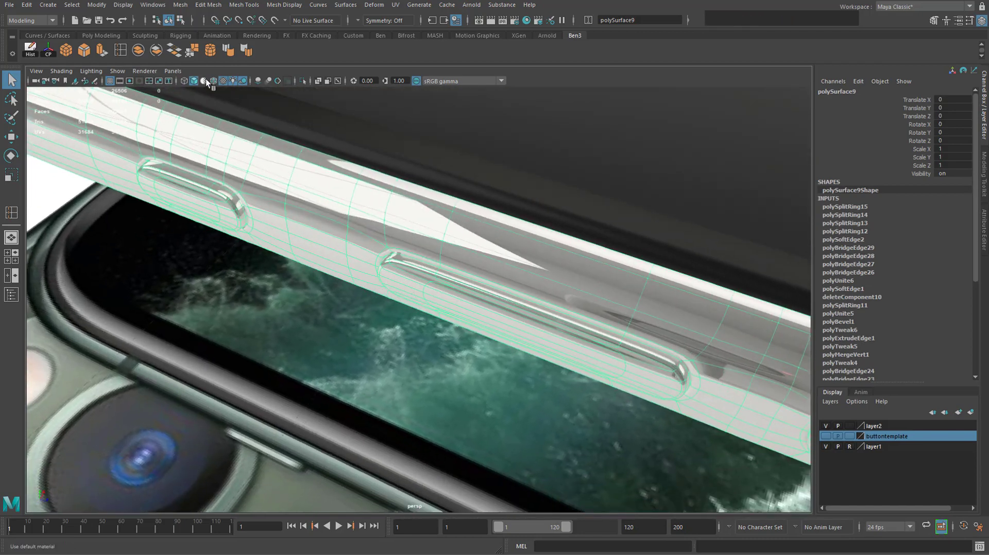
# Display the scene with the default material and select the frame mesh around the middle button.
pyautogui.click(205, 80)
pyautogui.keyDown('alt'); pyautogui.moveTo(348, 331); pyautogui.dragTo(384, 306); pyautogui.keyUp('alt')
pyautogui.click(407, 374)
pyautogui.click(376, 276)
pyautogui.click(428, 289)
pyautogui.click(363, 282)
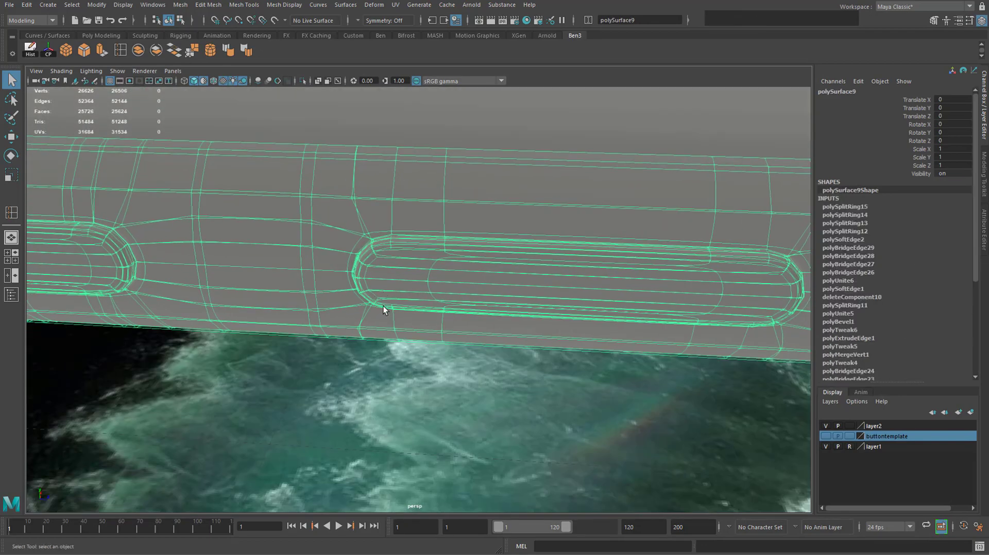
# Insert supporting edge loops above and below the middle side button, just inside both of its rounded ends.
pyautogui.click(121, 50)
pyautogui.keyDown('alt'); pyautogui.moveTo(352, 196); pyautogui.dragTo(298, 217); pyautogui.keyUp('alt')
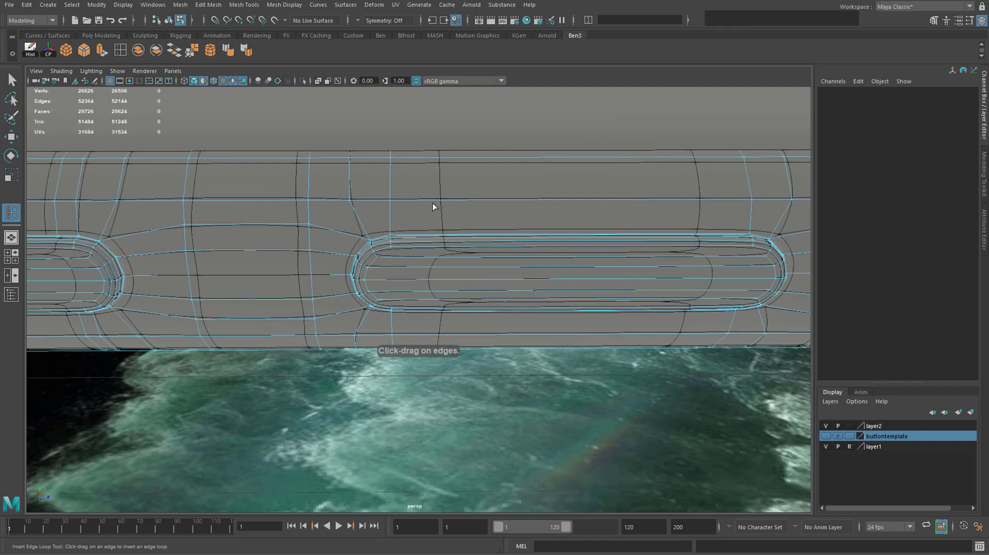
pyautogui.click(412, 204)
pyautogui.moveTo(416, 204); pyautogui.dragTo(419, 205)
pyautogui.keyDown('alt'); pyautogui.moveTo(404, 283); pyautogui.dragTo(399, 285); pyautogui.keyUp('alt')
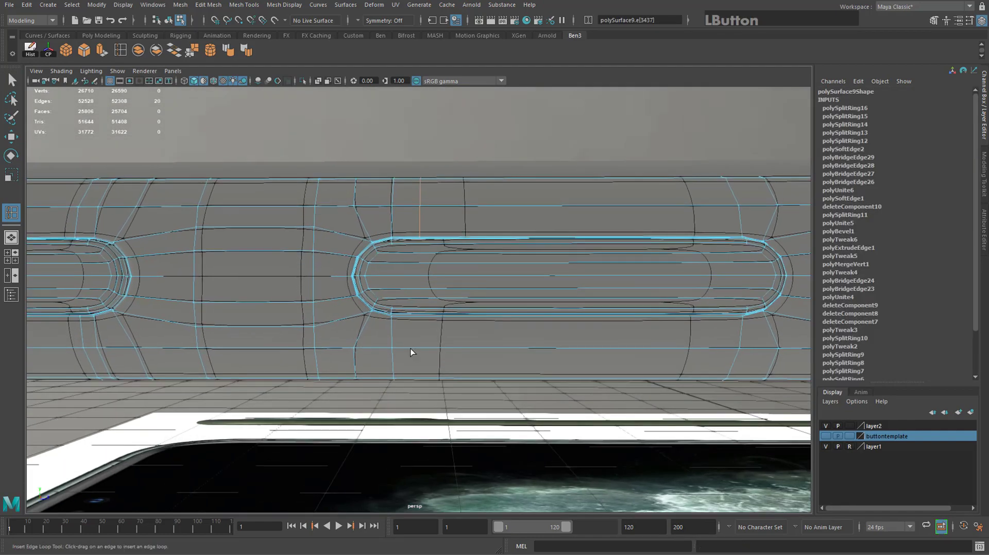
pyautogui.moveTo(412, 352); pyautogui.dragTo(466, 277)
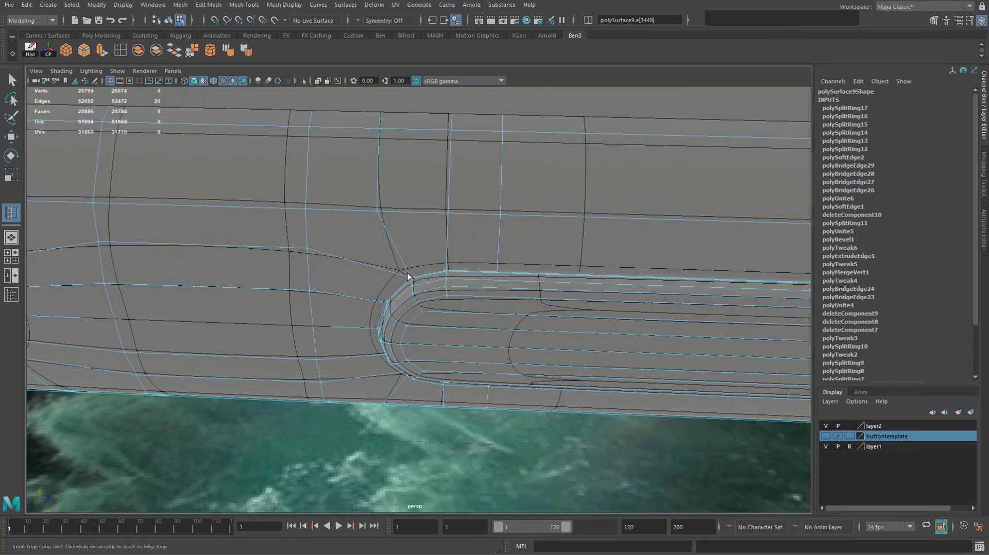
pyautogui.keyDown('alt'); pyautogui.moveTo(553, 258); pyautogui.dragTo(441, 192, button='middle'); pyautogui.keyUp('alt')
pyautogui.moveTo(441, 192); pyautogui.dragTo(443, 193)
pyautogui.keyDown('alt'); pyautogui.moveTo(447, 240); pyautogui.dragTo(447, 372); pyautogui.keyUp('alt')
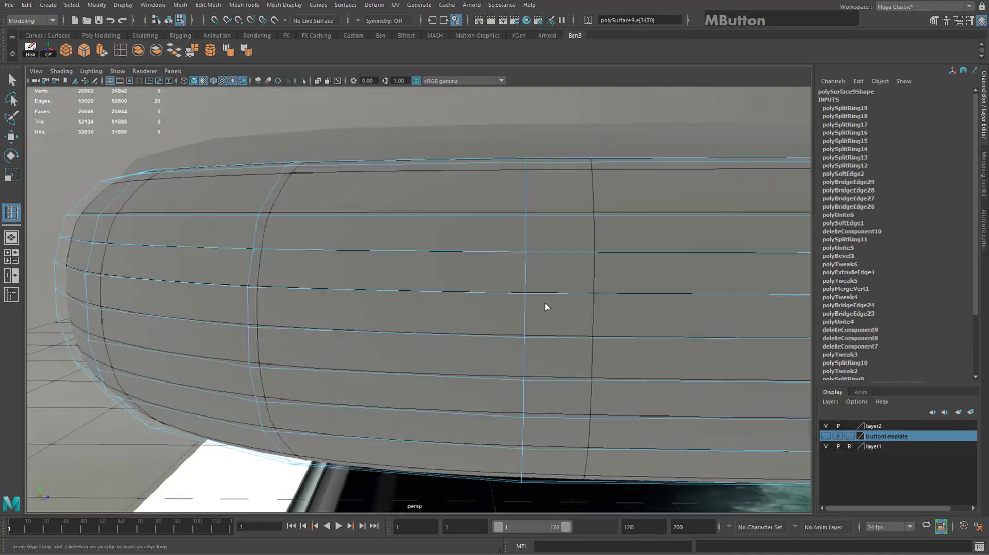
# Insert edge loops across the faces of the middle and shortest buttons, close to both rounded ends of each.
pyautogui.keyDown('alt'); pyautogui.moveTo(545, 304); pyautogui.dragTo(248, 290, button='middle'); pyautogui.keyUp('alt')
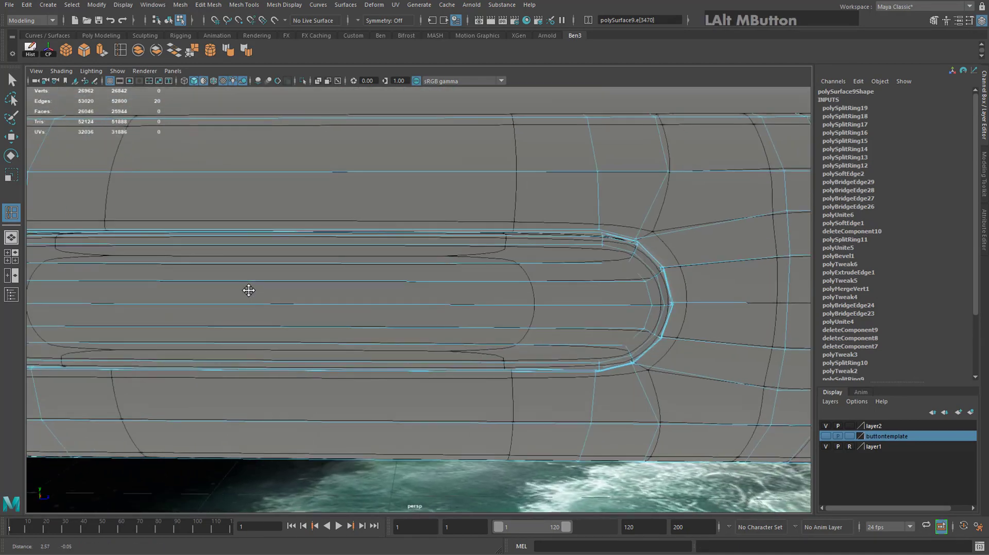
pyautogui.click(505, 307)
pyautogui.hotkey('ctrl', 'z')
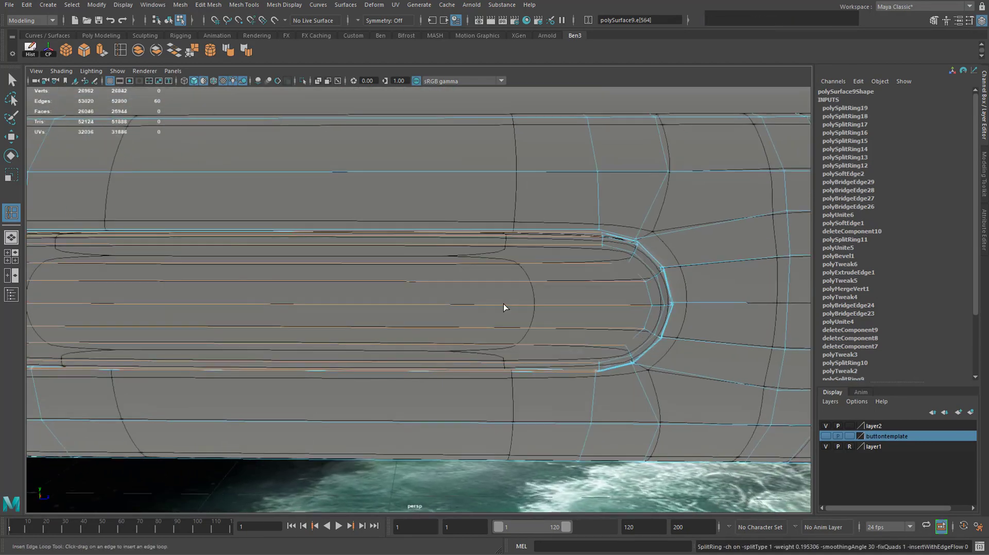
pyautogui.moveTo(504, 305); pyautogui.dragTo(553, 306)
pyautogui.keyDown('alt'); pyautogui.moveTo(696, 306); pyautogui.dragTo(306, 286, button='middle'); pyautogui.keyUp('alt')
pyautogui.click(337, 303)
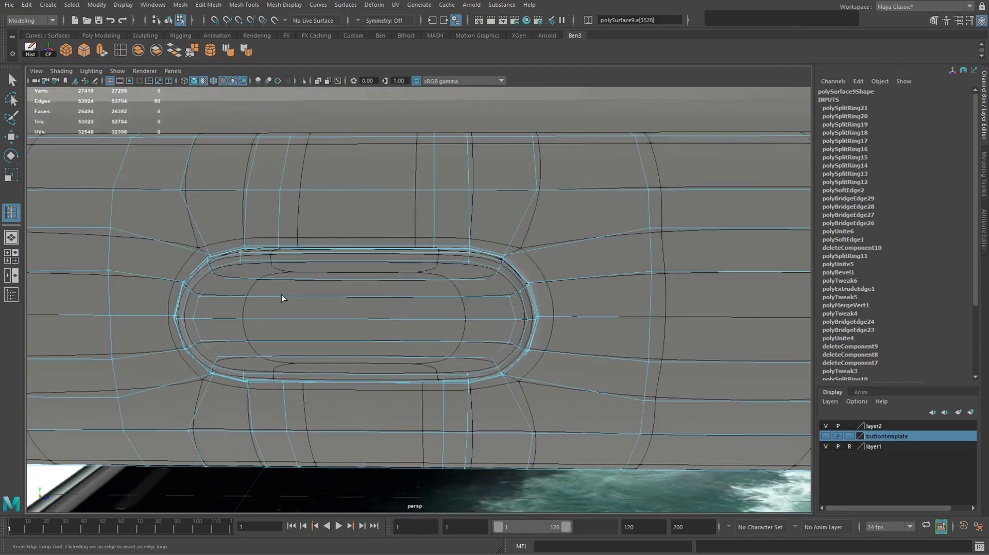
pyautogui.moveTo(236, 295); pyautogui.dragTo(227, 296)
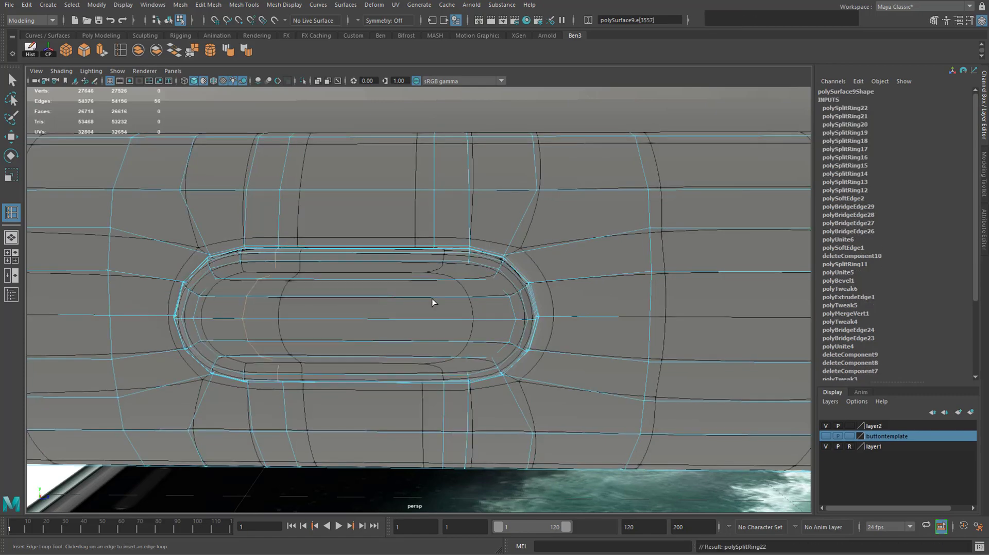
pyautogui.click(478, 298)
# Insert supporting edge loops above, below and across the face of the third button on this side, just inside both rounded ends.
pyautogui.keyDown('alt'); pyautogui.moveTo(608, 287); pyautogui.dragTo(375, 237, button='middle'); pyautogui.keyUp('alt')
pyautogui.scroll(-5, 376, 237)
pyautogui.keyDown('alt'); pyautogui.moveTo(608, 252); pyautogui.dragTo(670, 267, button='middle'); pyautogui.keyUp('alt')
pyautogui.keyDown('alt'); pyautogui.moveTo(381, 252); pyautogui.dragTo(384, 252, button='middle'); pyautogui.keyUp('alt')
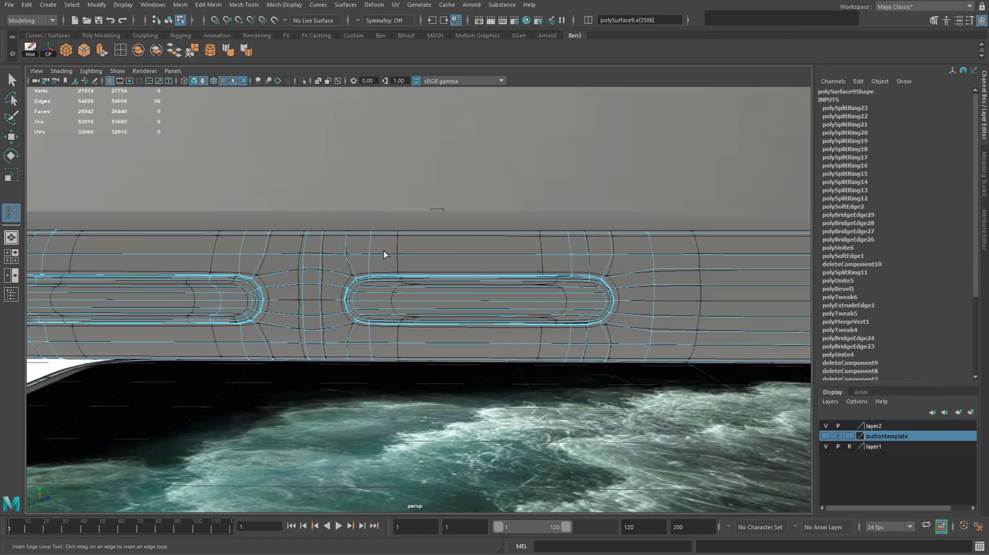
pyautogui.click(393, 254)
pyautogui.click(551, 254)
pyautogui.click(393, 345)
pyautogui.click(556, 344)
pyautogui.click(373, 296)
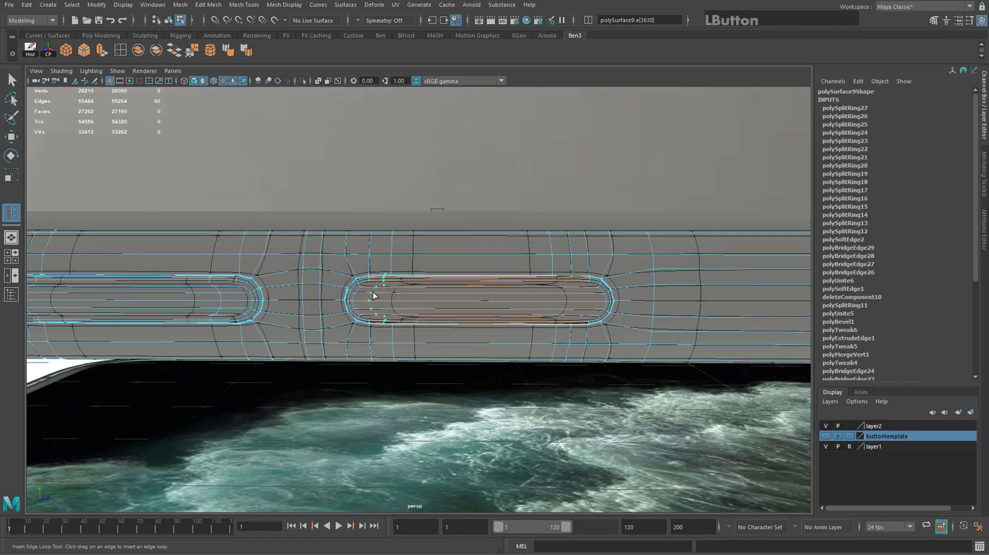
pyautogui.click(589, 302)
# Set Insert Edge Loop to Multiple edge loops and insert two evenly spaced loops above and below the long button on the opposite side.
pyautogui.scroll(-5, 589, 302)
pyautogui.keyDown('alt'); pyautogui.moveTo(589, 303); pyautogui.dragTo(327, 282); pyautogui.keyUp('alt')
pyautogui.scroll(3, 326, 282)
pyautogui.keyDown('alt'); pyautogui.moveTo(419, 281); pyautogui.dragTo(379, 276); pyautogui.keyUp('alt')
pyautogui.scroll(-3, 459, 296)
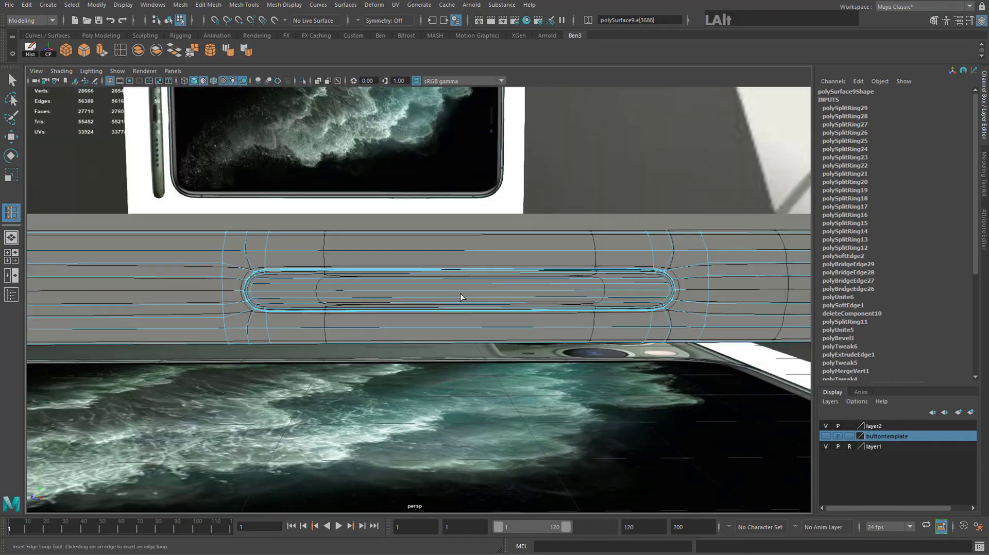
pyautogui.click(118, 50)
pyautogui.click(119, 50)
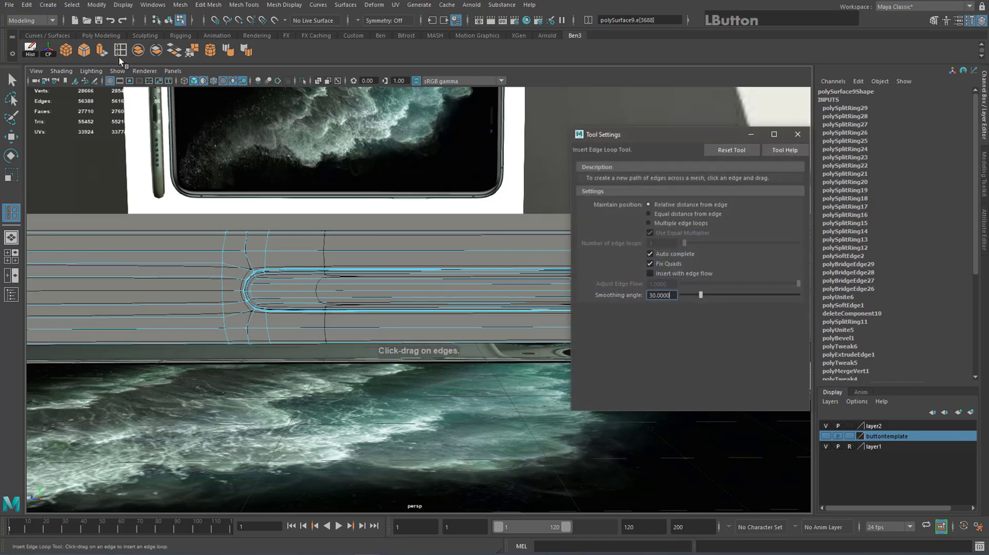
pyautogui.click(671, 223)
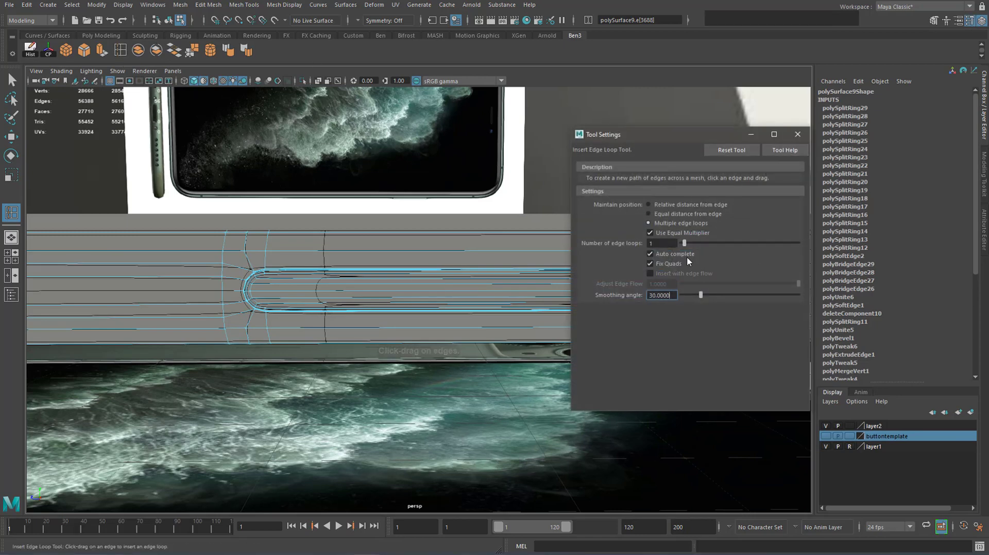
pyautogui.click(798, 134)
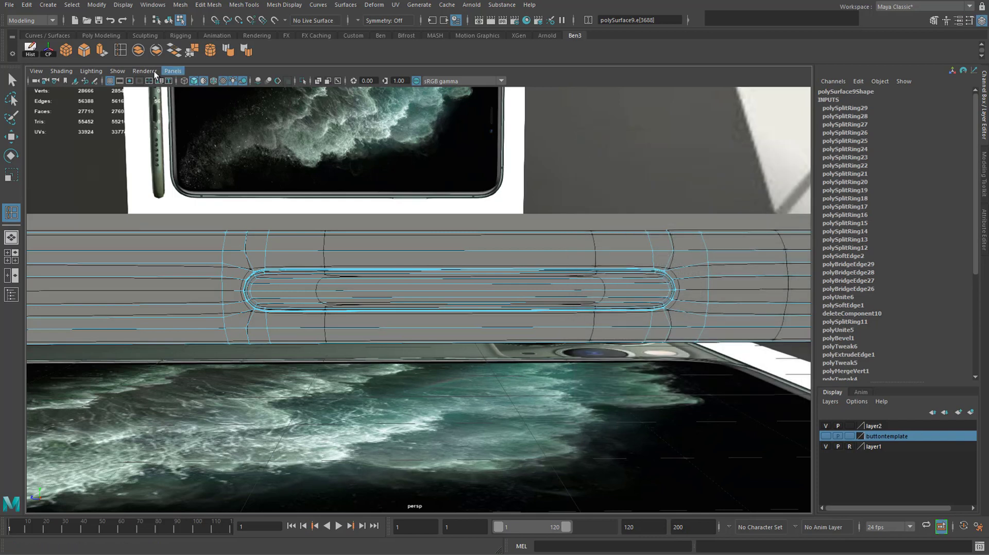
pyautogui.click(381, 251)
pyautogui.click(401, 328)
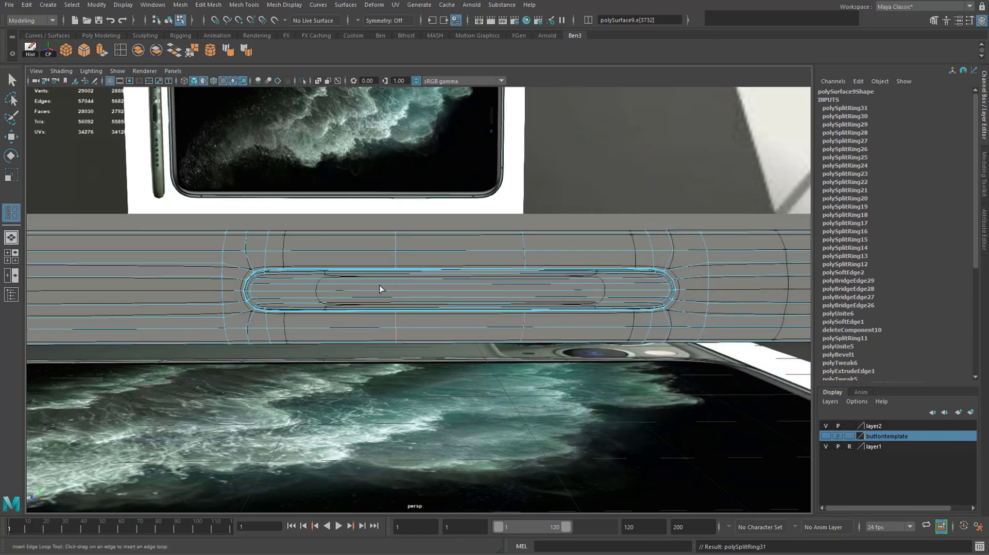
# Select the new loops above and below the long button and scale them apart lengthwise to sit just inside its rounded ends.
pyautogui.click(11, 80)
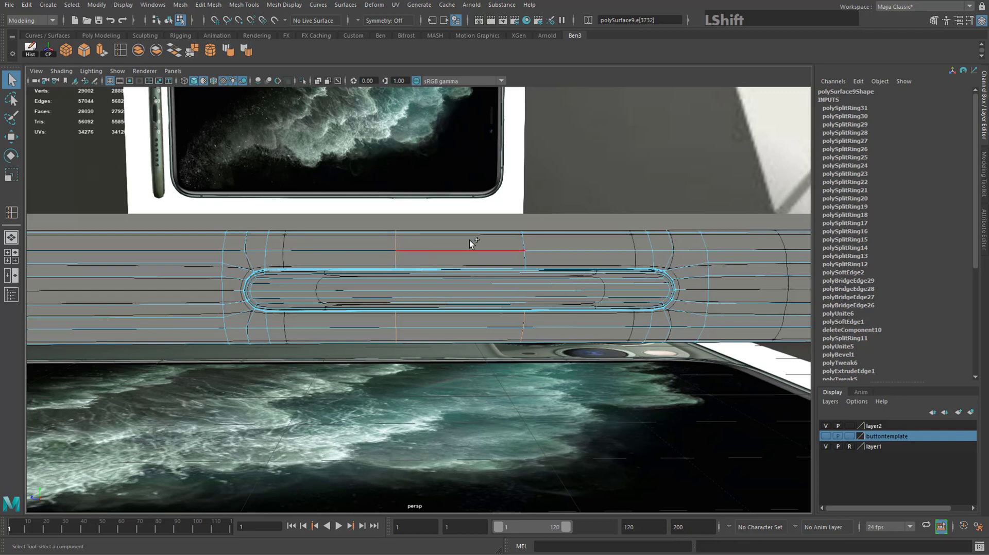
pyautogui.keyDown('shift'); pyautogui.doubleClick(523, 240); pyautogui.keyUp('shift')
pyautogui.press('r')
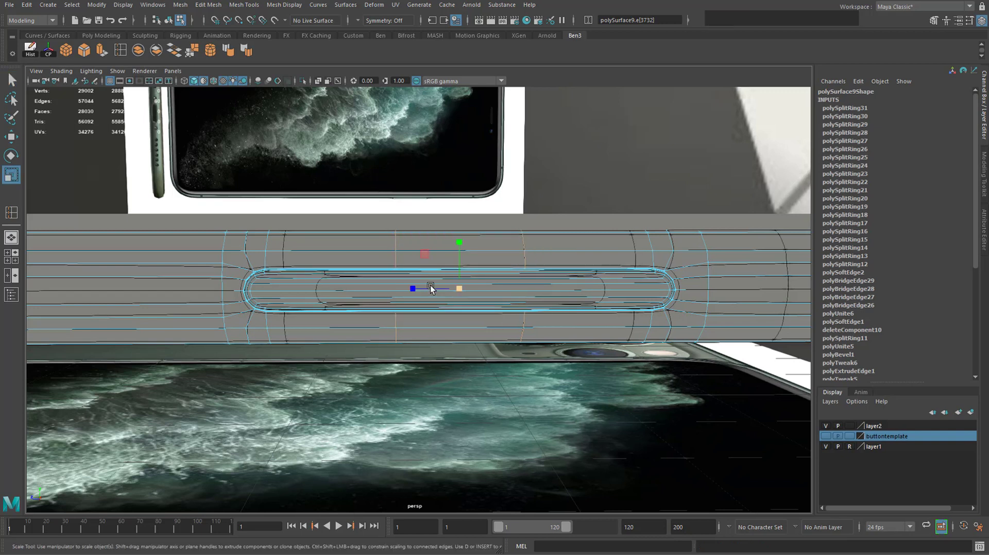
pyautogui.moveTo(413, 289); pyautogui.dragTo(335, 289)
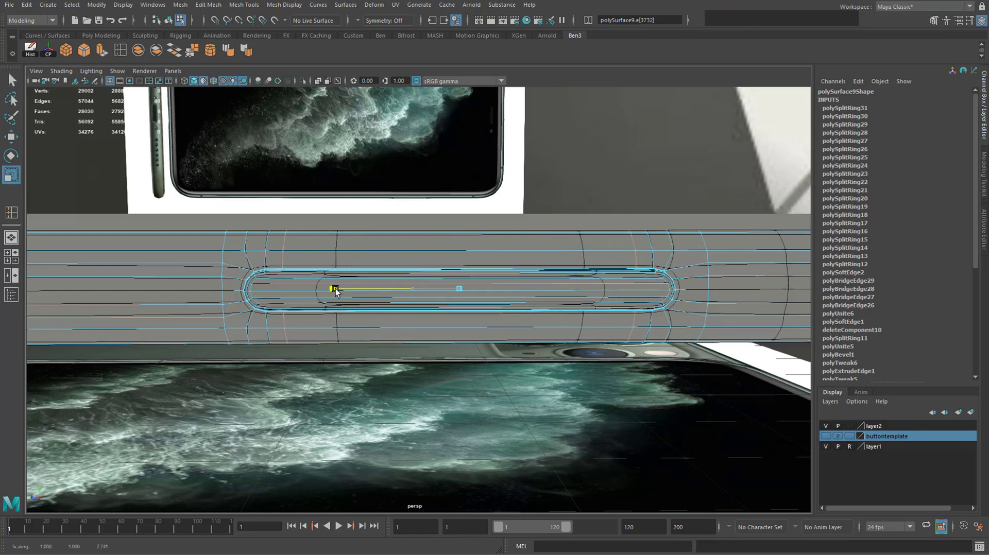
# Insert a pair of edge loops across the long button's face and scale them outward toward its rounded ends.
pyautogui.click(125, 51)
pyautogui.click(253, 250)
pyautogui.press('r')
pyautogui.moveTo(412, 290); pyautogui.dragTo(337, 290)
# Return to object selection, deselect the frame and examine the shading around the button openings.
pyautogui.press('q')
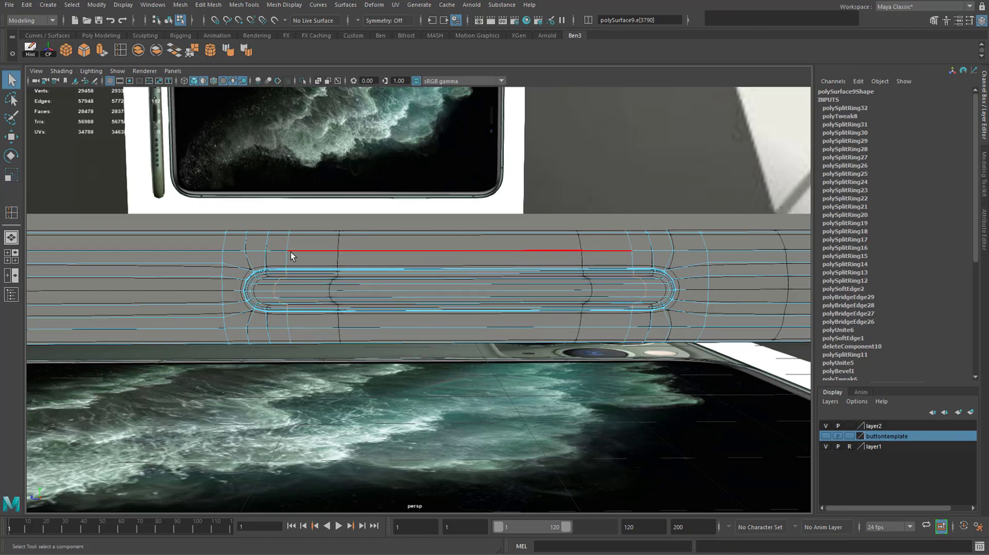
pyautogui.moveTo(290, 252); pyautogui.dragTo(327, 229, button='right')
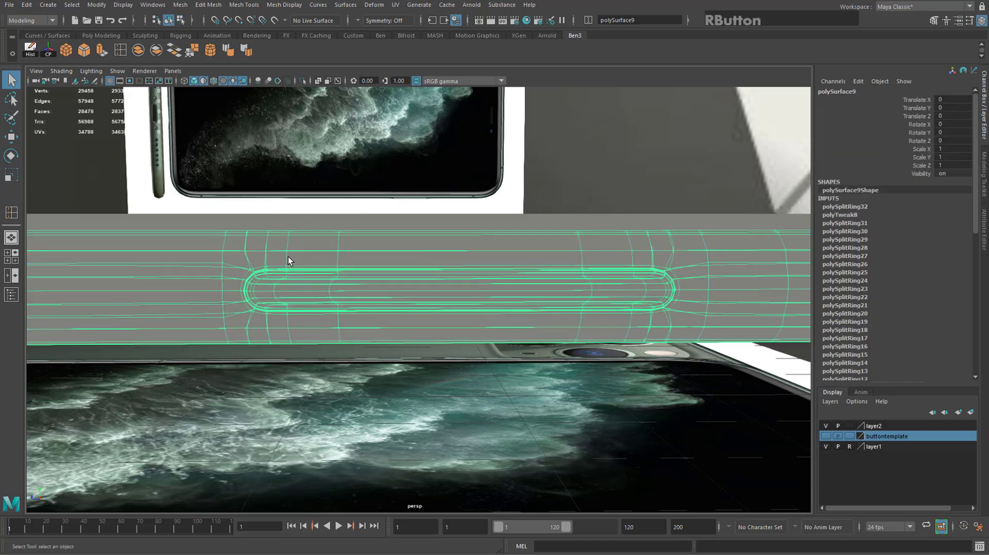
pyautogui.click(399, 375)
pyautogui.keyDown('alt'); pyautogui.moveTo(399, 373); pyautogui.dragTo(298, 273); pyautogui.keyUp('alt')
pyautogui.click(194, 187)
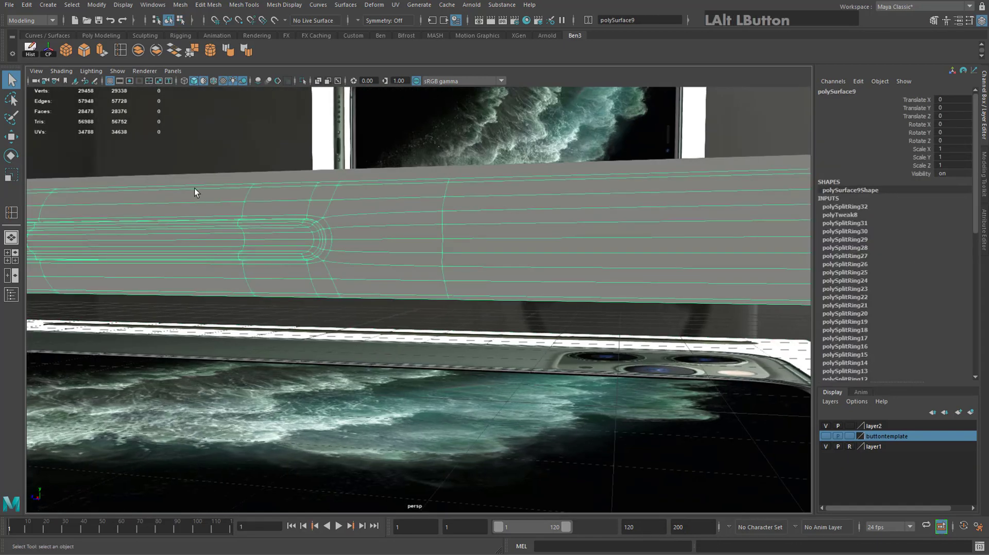
pyautogui.keyDown('alt'); pyautogui.moveTo(194, 188); pyautogui.dragTo(208, 82); pyautogui.keyUp('alt')
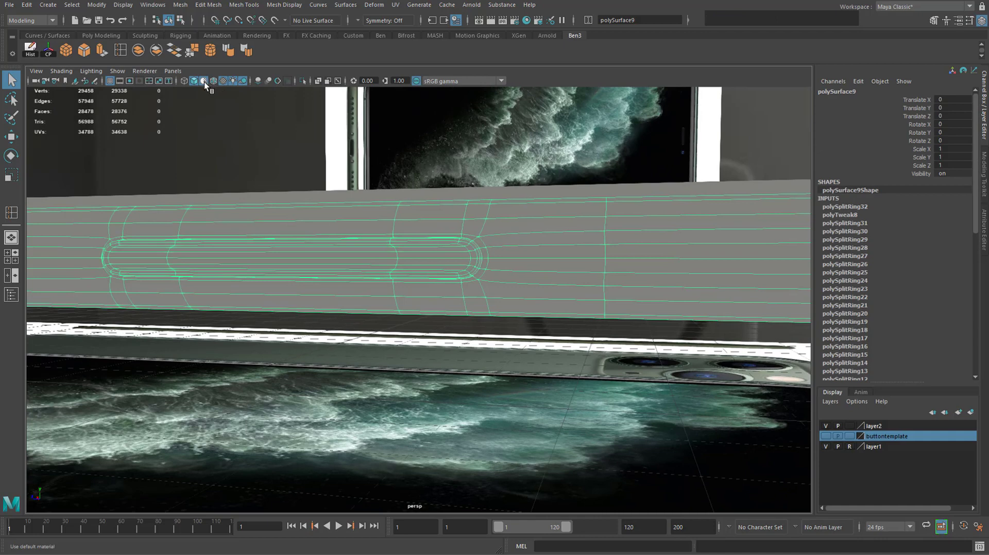
pyautogui.click(204, 82)
pyautogui.keyDown('alt'); pyautogui.moveTo(254, 142); pyautogui.dragTo(292, 195); pyautogui.keyUp('alt')
pyautogui.click(292, 194)
pyautogui.keyDown('alt'); pyautogui.moveTo(290, 210); pyautogui.dragTo(348, 193, button='middle'); pyautogui.keyUp('alt')
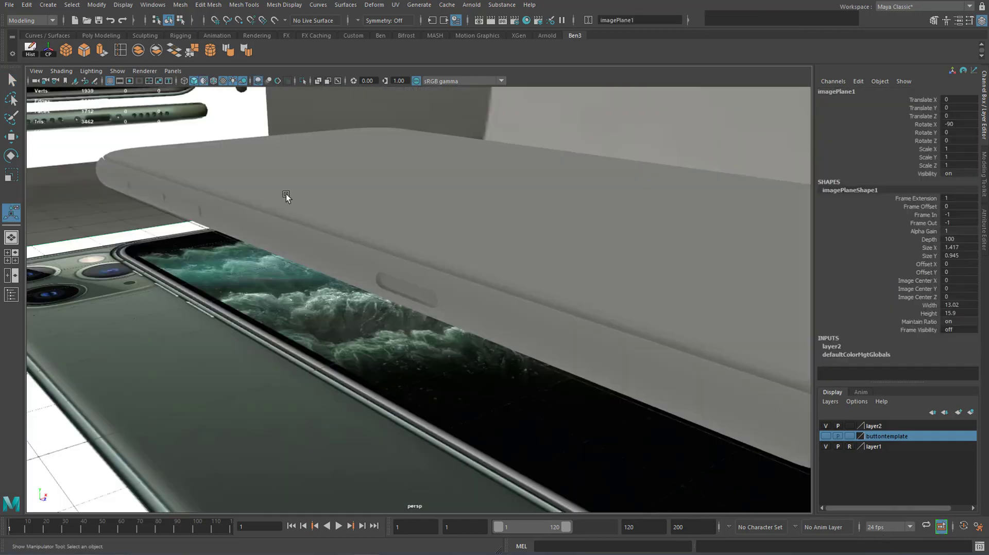
pyautogui.scroll(5, 286, 194)
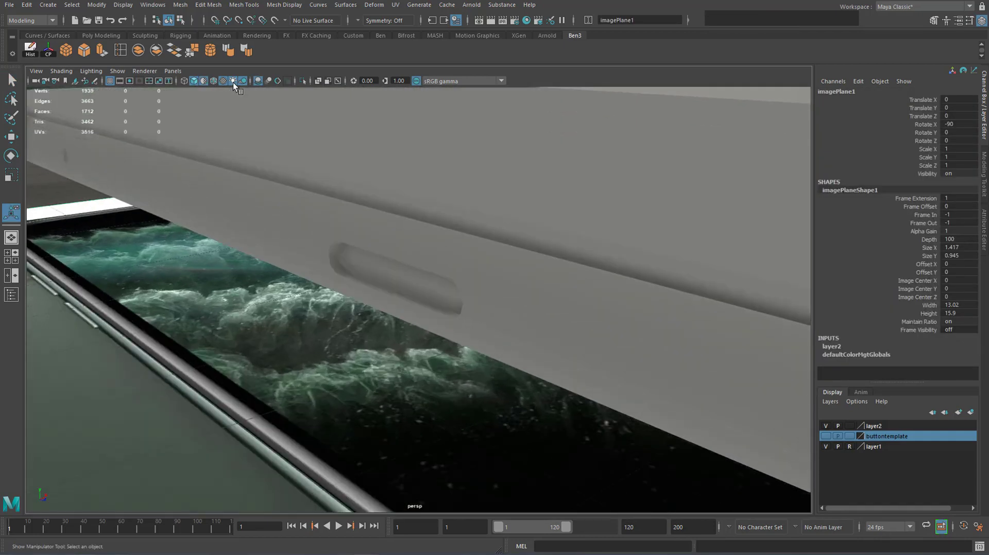
# Turn off the default material display and examine the rear camera area of the reference image beside the phone model.
pyautogui.click(206, 81)
pyautogui.scroll(-8, 223, 211)
pyautogui.keyDown('alt'); pyautogui.moveTo(223, 212); pyautogui.dragTo(314, 257); pyautogui.keyUp('alt')
pyautogui.keyDown('alt'); pyautogui.moveTo(314, 258); pyautogui.dragTo(366, 249, button='middle'); pyautogui.keyUp('alt')
pyautogui.keyDown('alt'); pyautogui.moveTo(367, 249); pyautogui.dragTo(367, 211); pyautogui.keyUp('alt')
pyautogui.keyDown('alt'); pyautogui.moveTo(367, 211); pyautogui.dragTo(446, 273, button='middle'); pyautogui.keyUp('alt')
pyautogui.scroll(5, 446, 273)
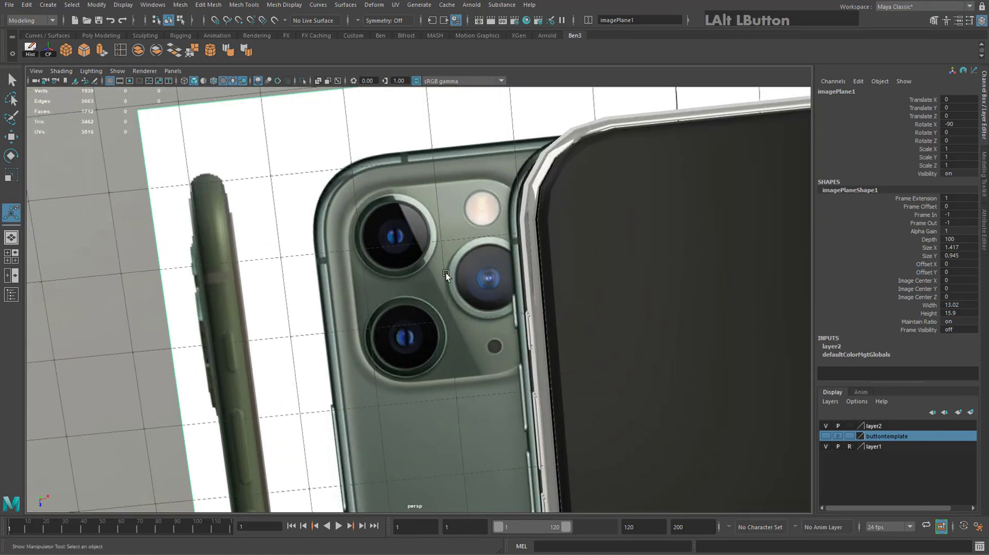
pyautogui.moveTo(446, 273)
pyautogui.keyDown('alt'); pyautogui.mouseDown()
pyautogui.moveTo(437, 261)
pyautogui.moveTo(456, 263)
pyautogui.mouseUp(); pyautogui.keyUp('alt')
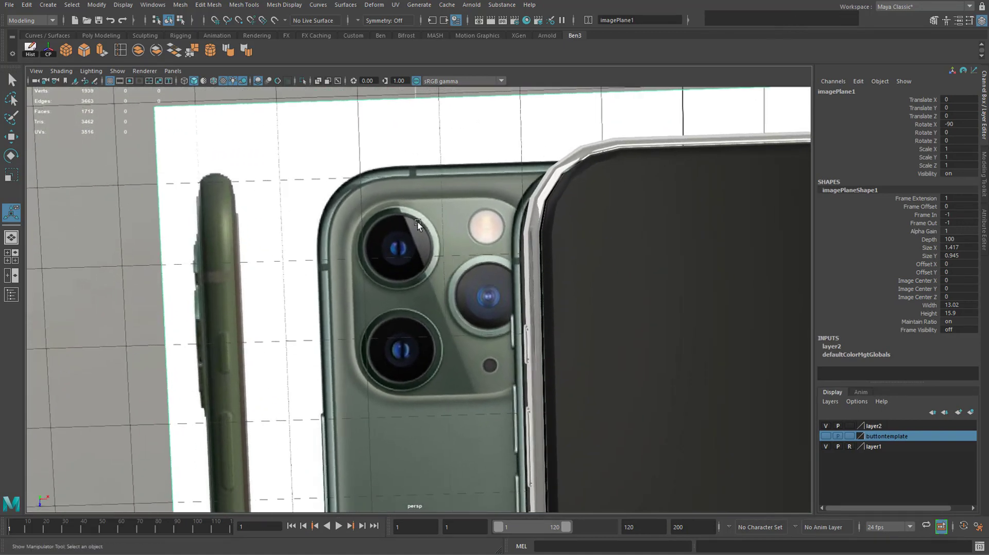